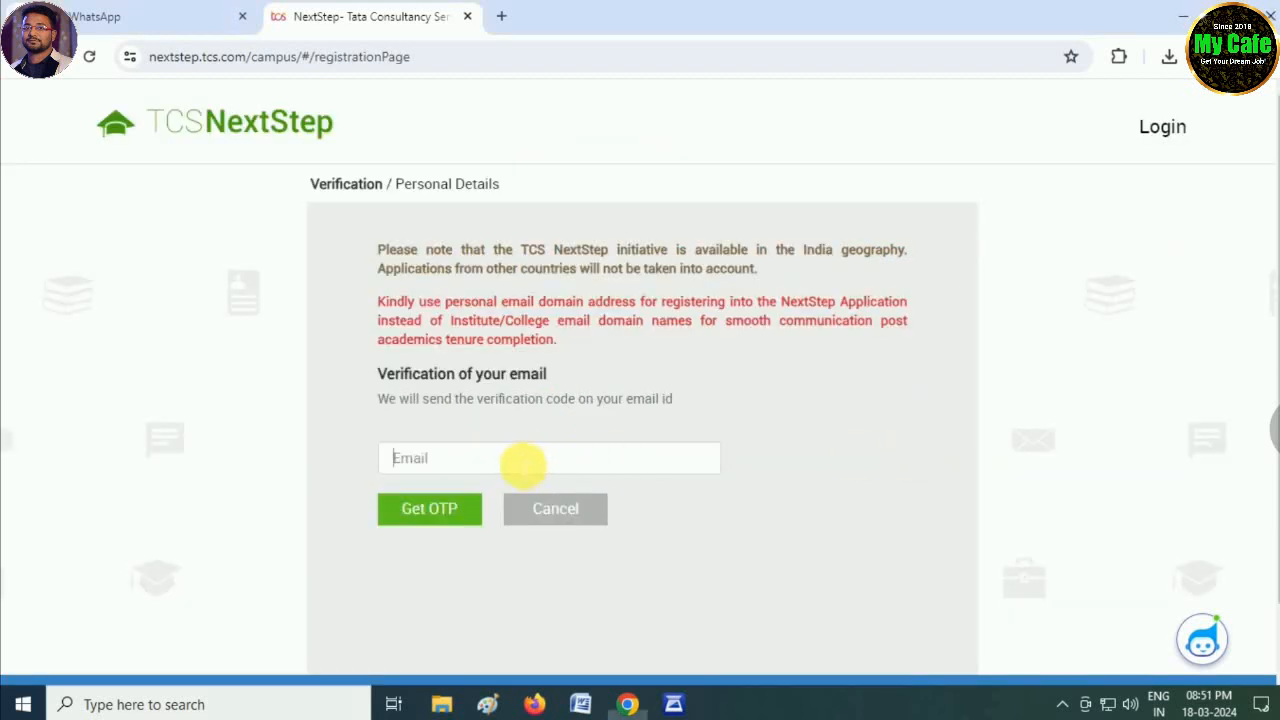
- Enter the saved personal email address and request a verification code for it
left_click(522, 462)
type("********")
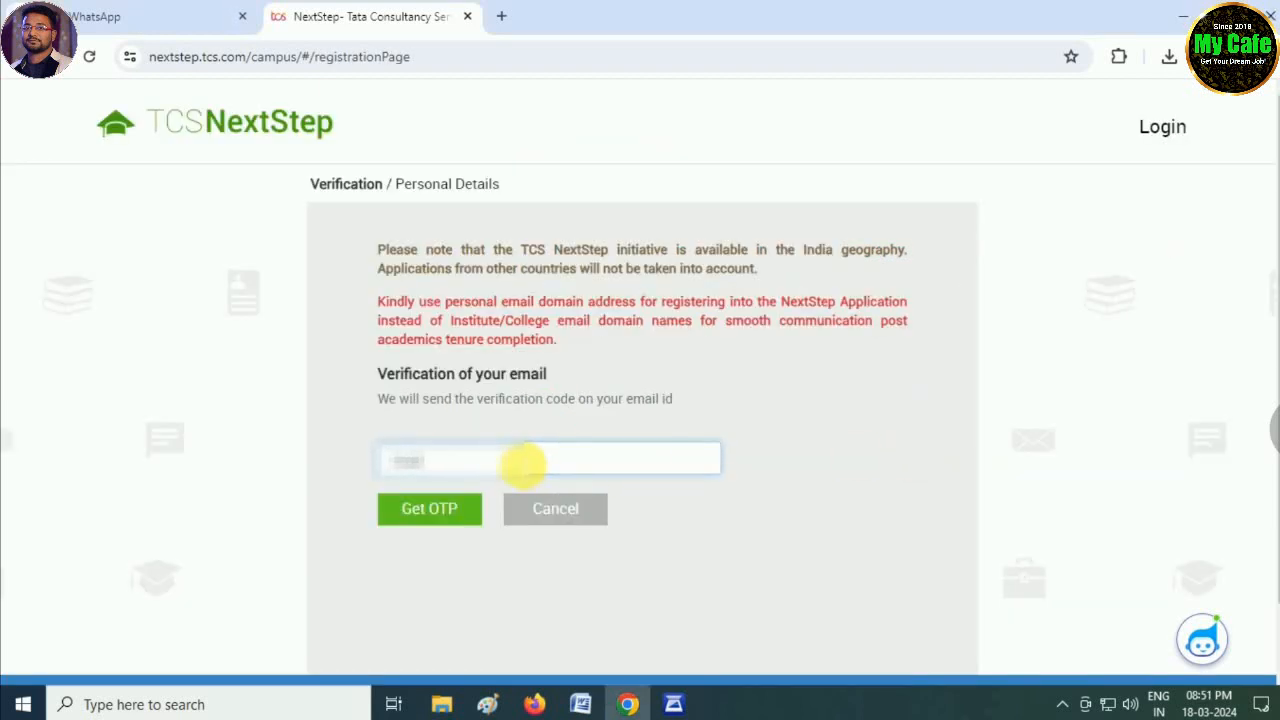
type("******")
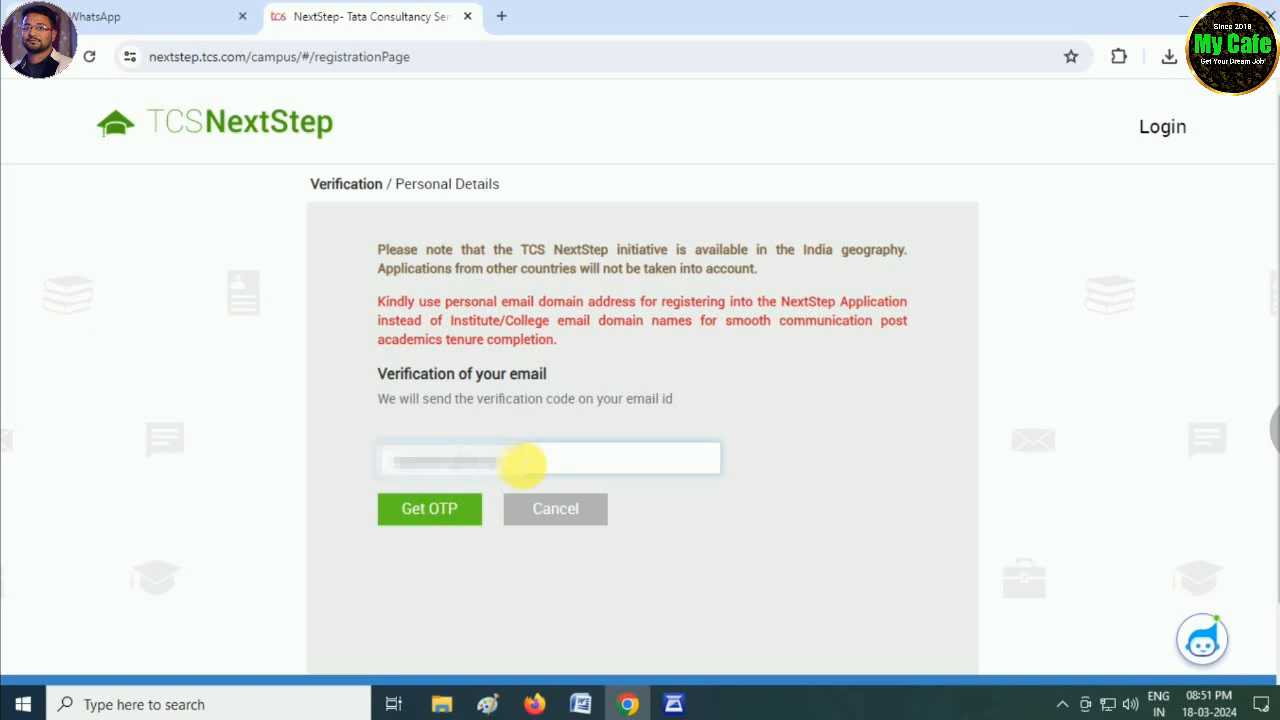
left_click(521, 463)
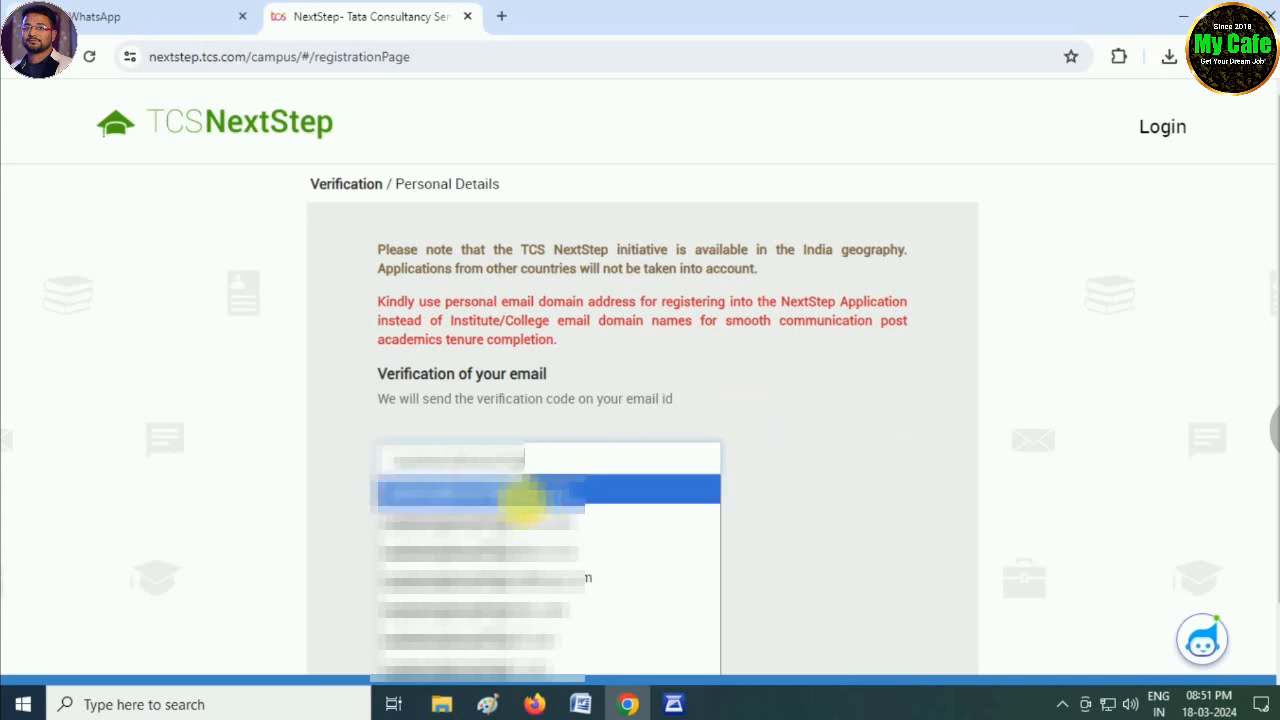
left_click(516, 490)
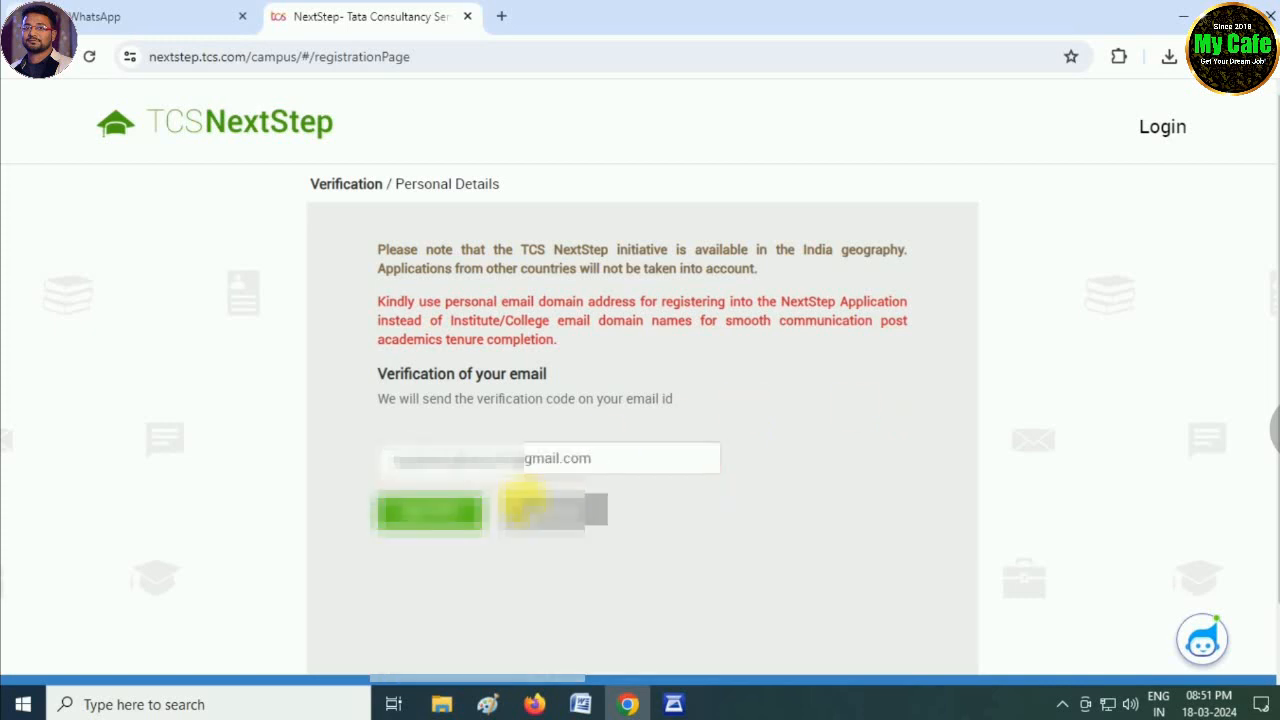
left_click(432, 512)
- Enter the six-character emailed code and submit it
left_click(438, 378)
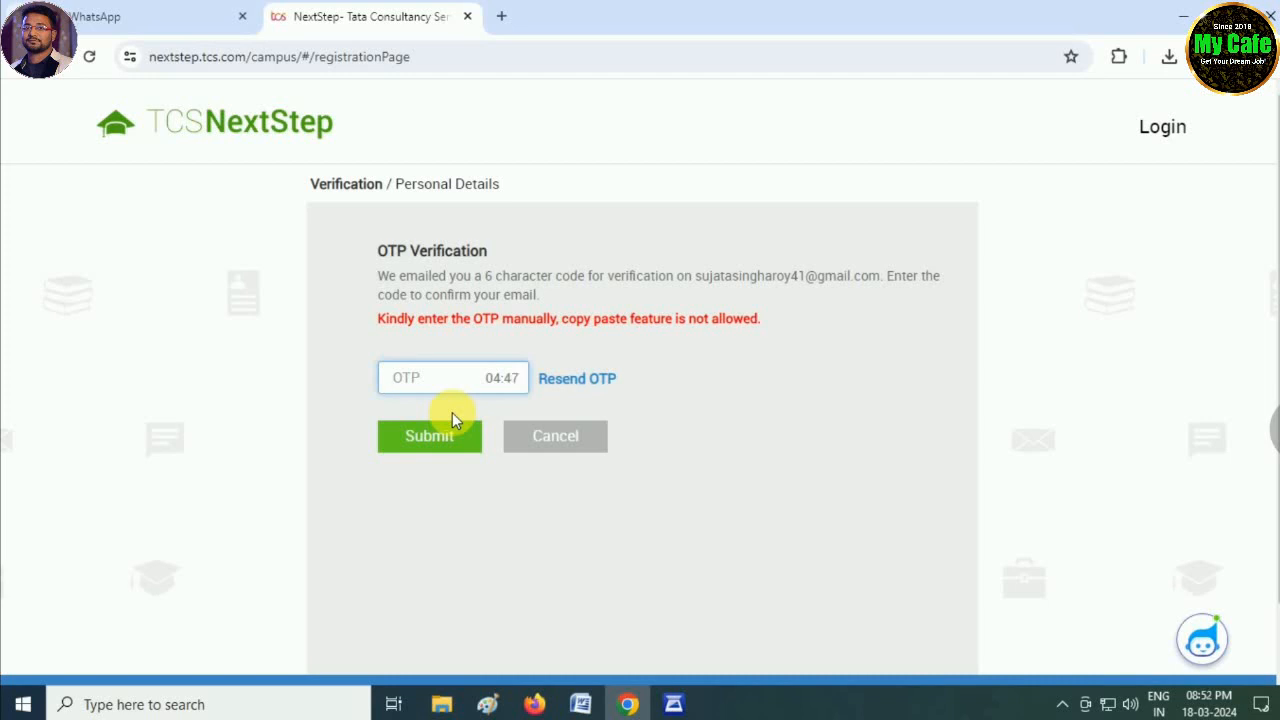
type("••")
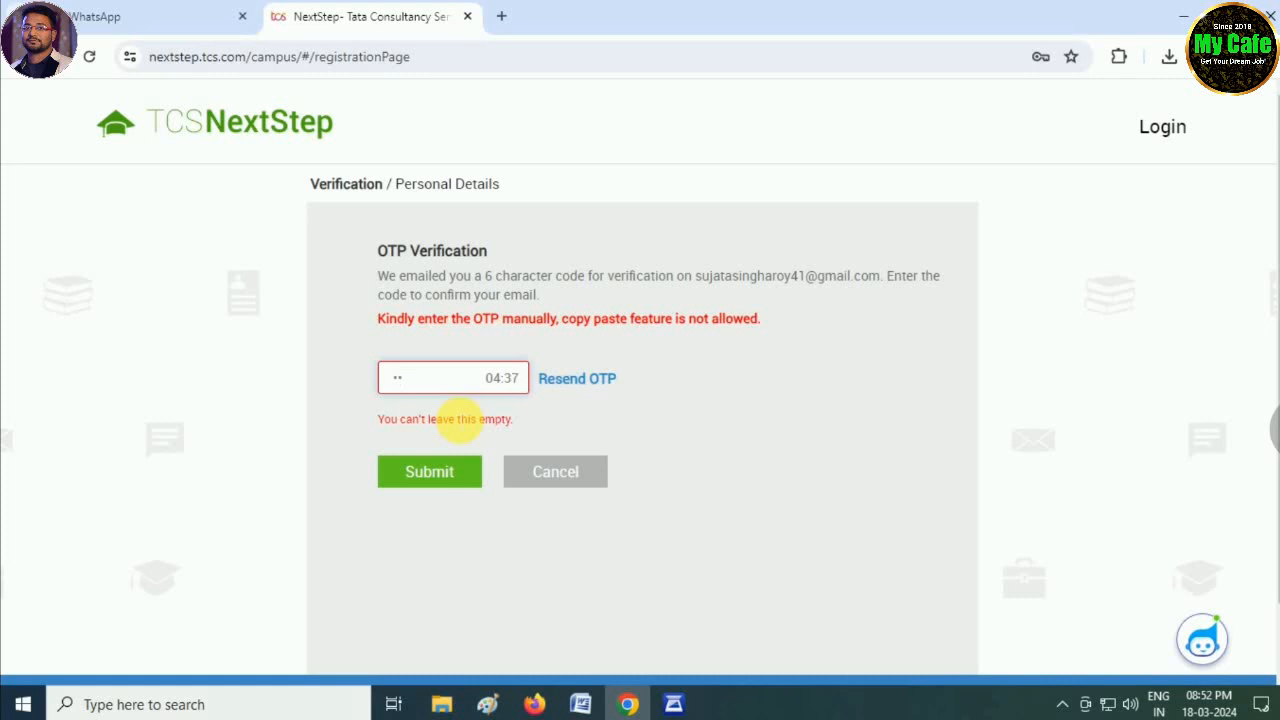
type("****")
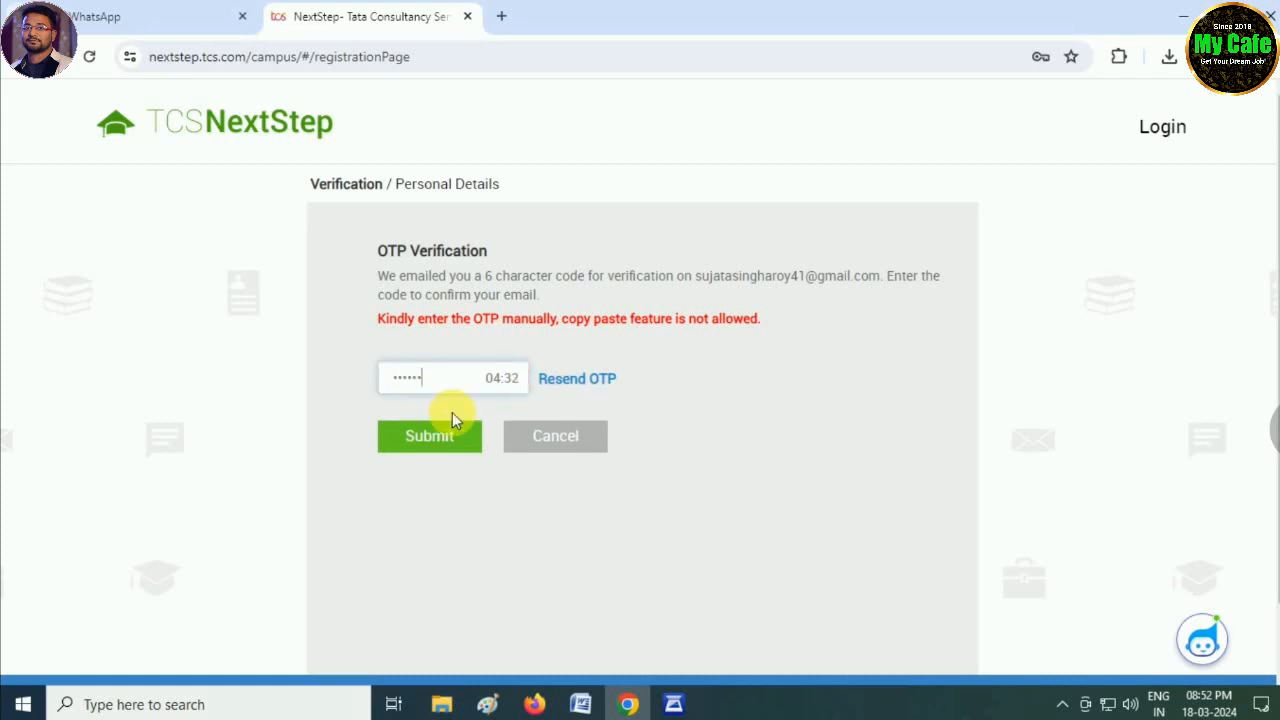
left_click(423, 437)
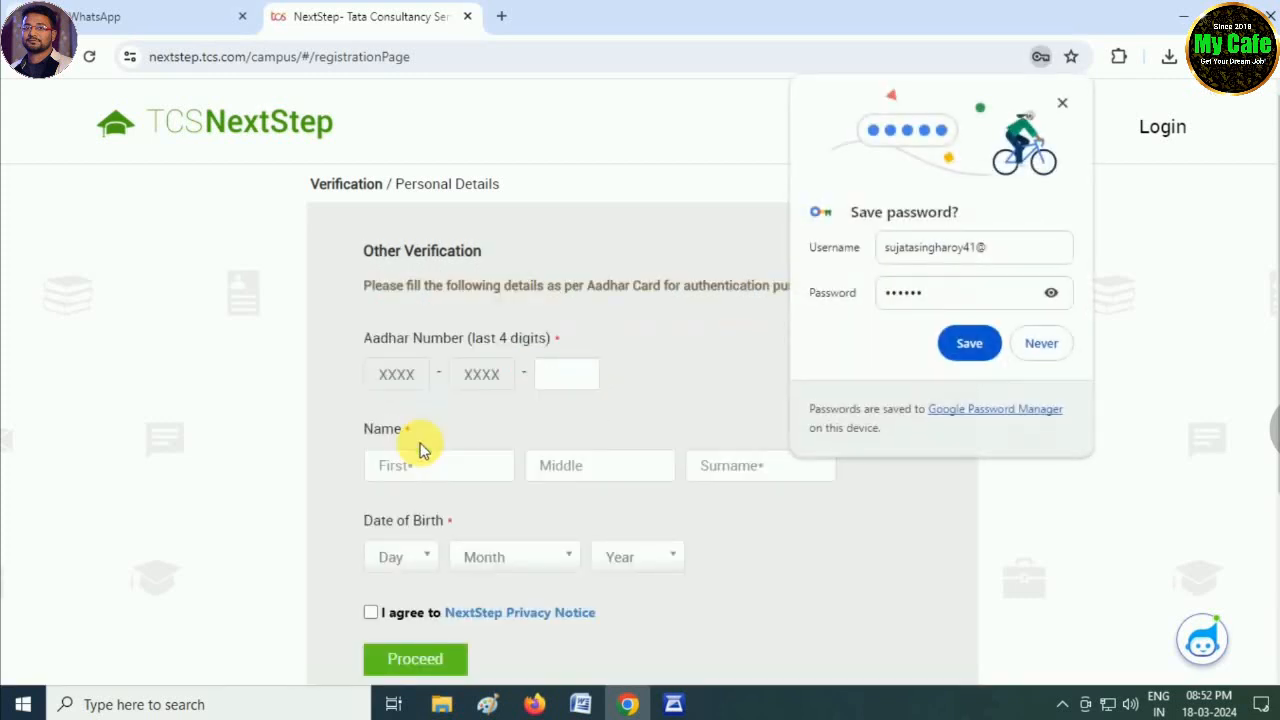
- Decline Chrome's password save, then enter the last four Aadhar digits and the full name
left_click(1041, 343)
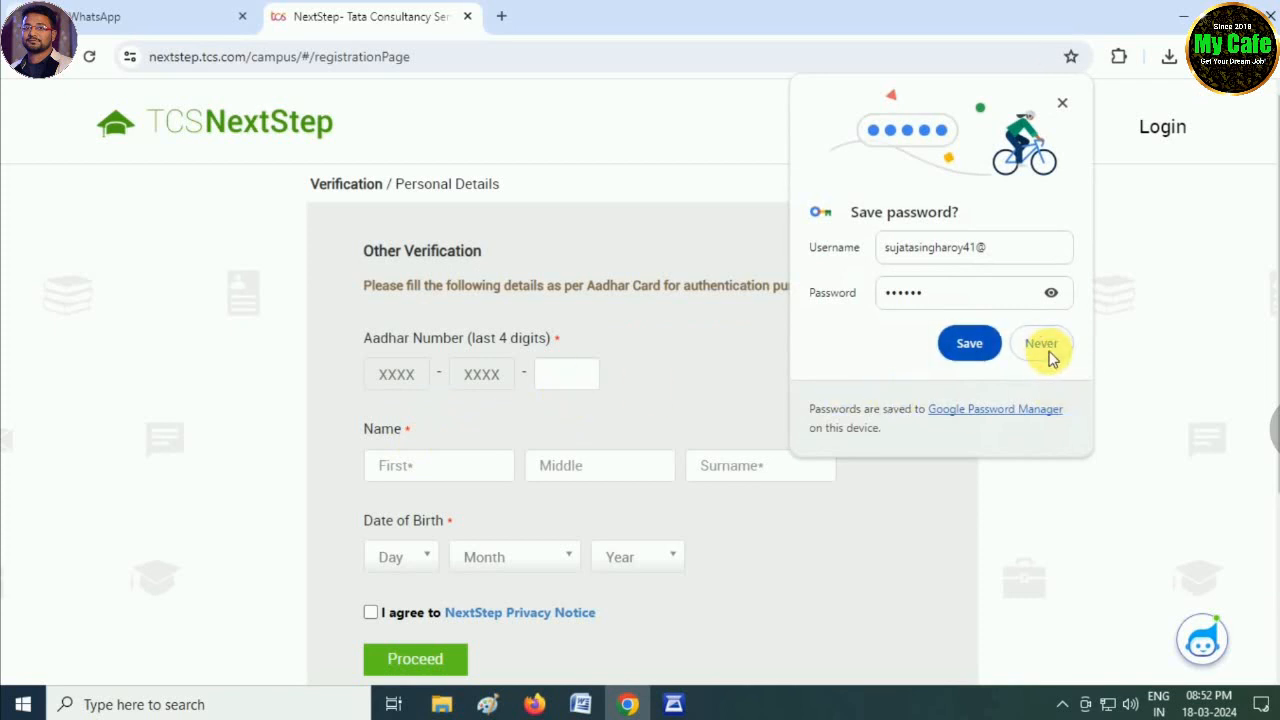
left_click(560, 378)
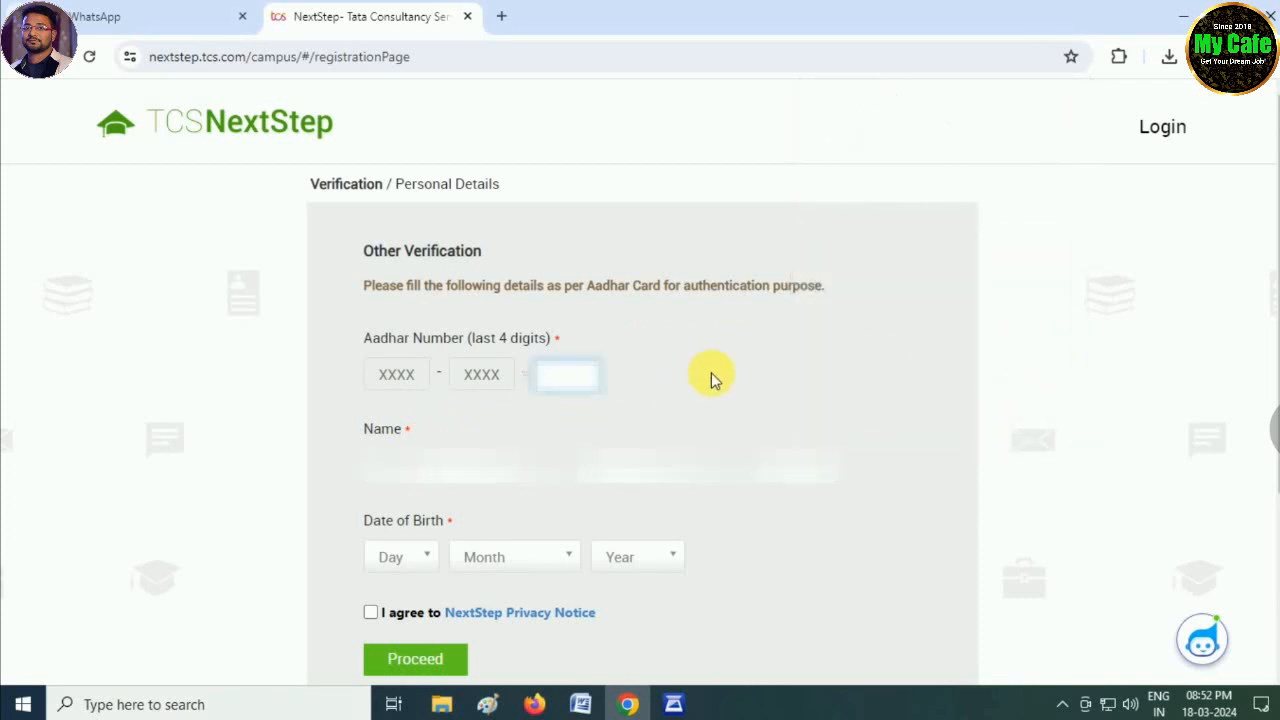
type("****")
left_click(447, 456)
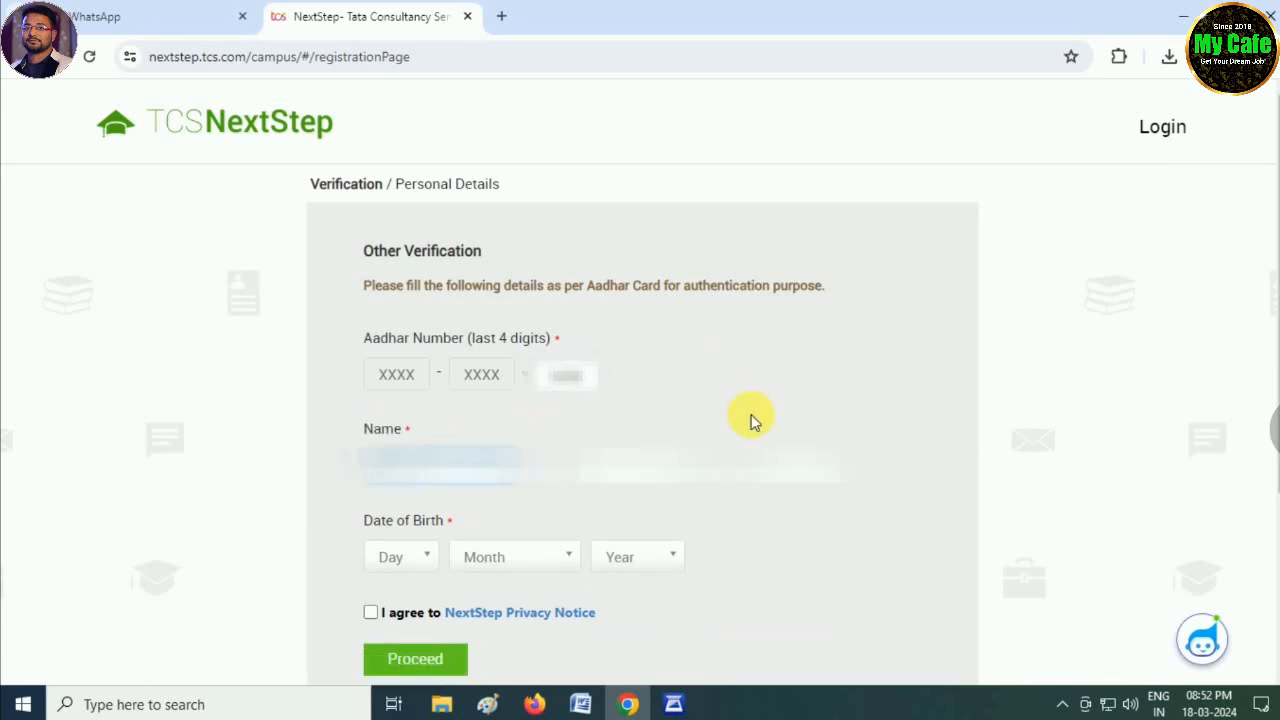
key("Tab")
key("Tab")
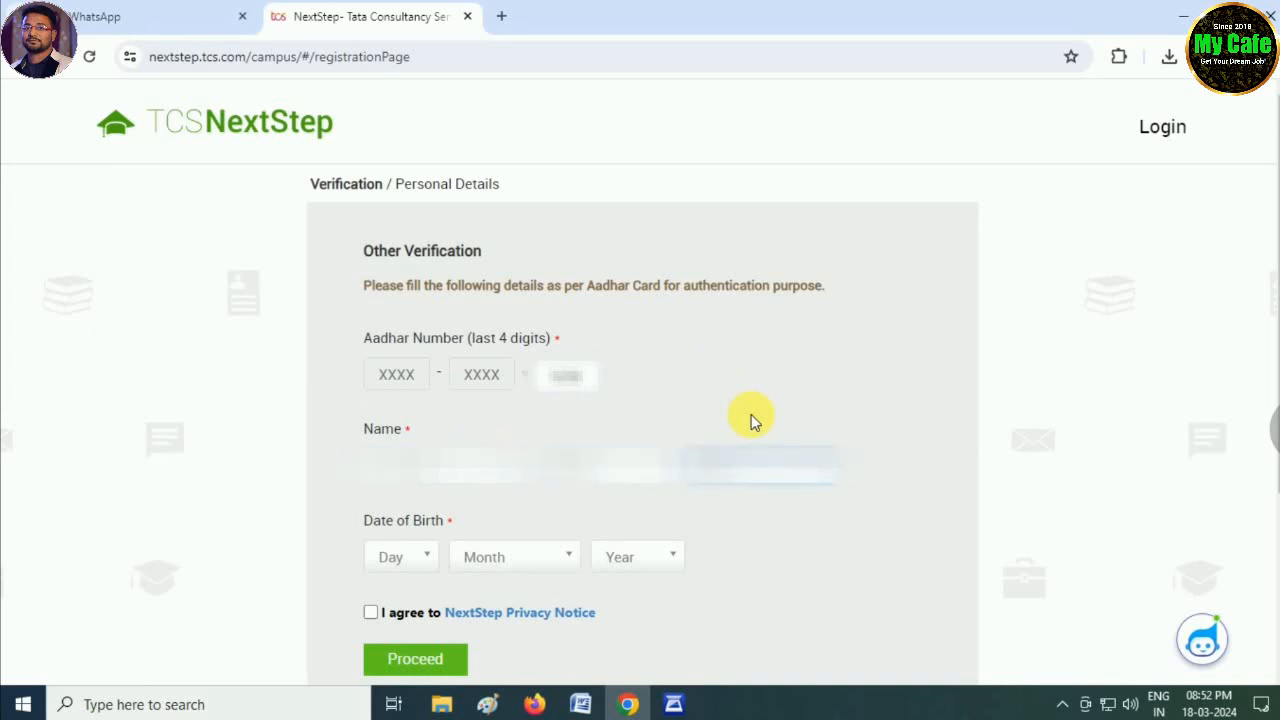
scroll(735, 420, "down", 1)
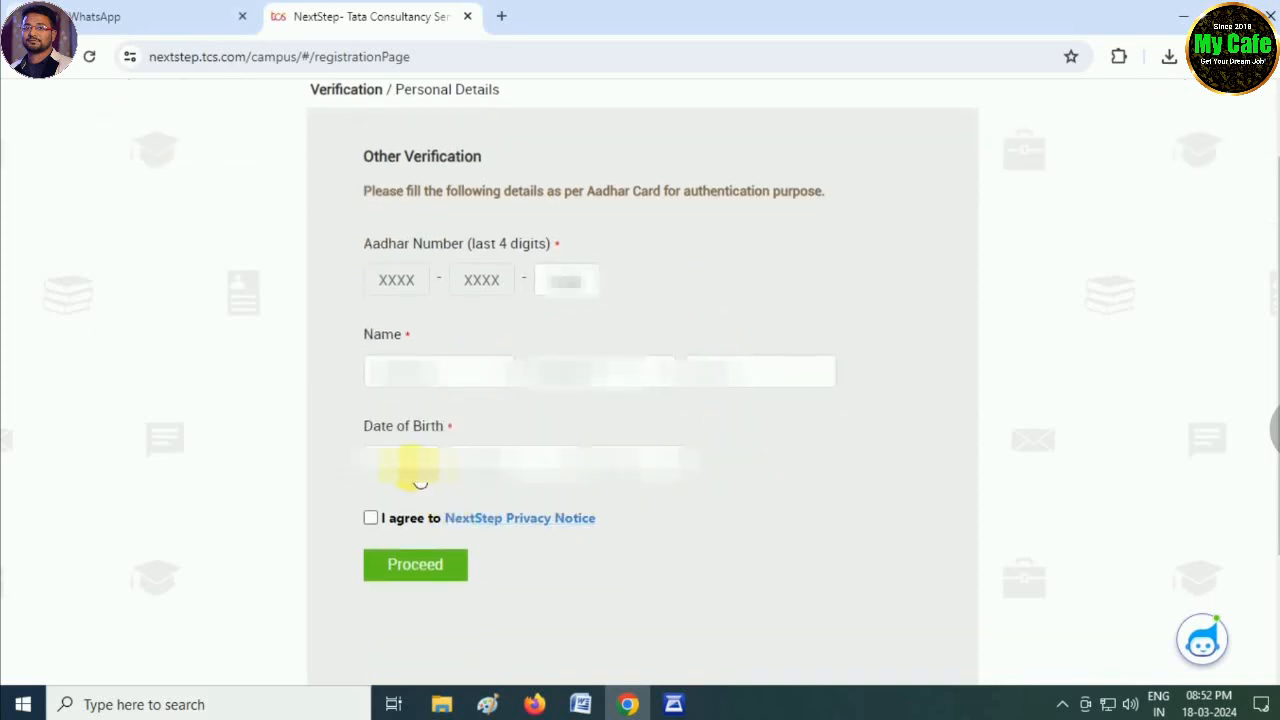
- Set the date of birth dropdowns to the chosen day, January, 2003
left_click(412, 468)
left_click(408, 497)
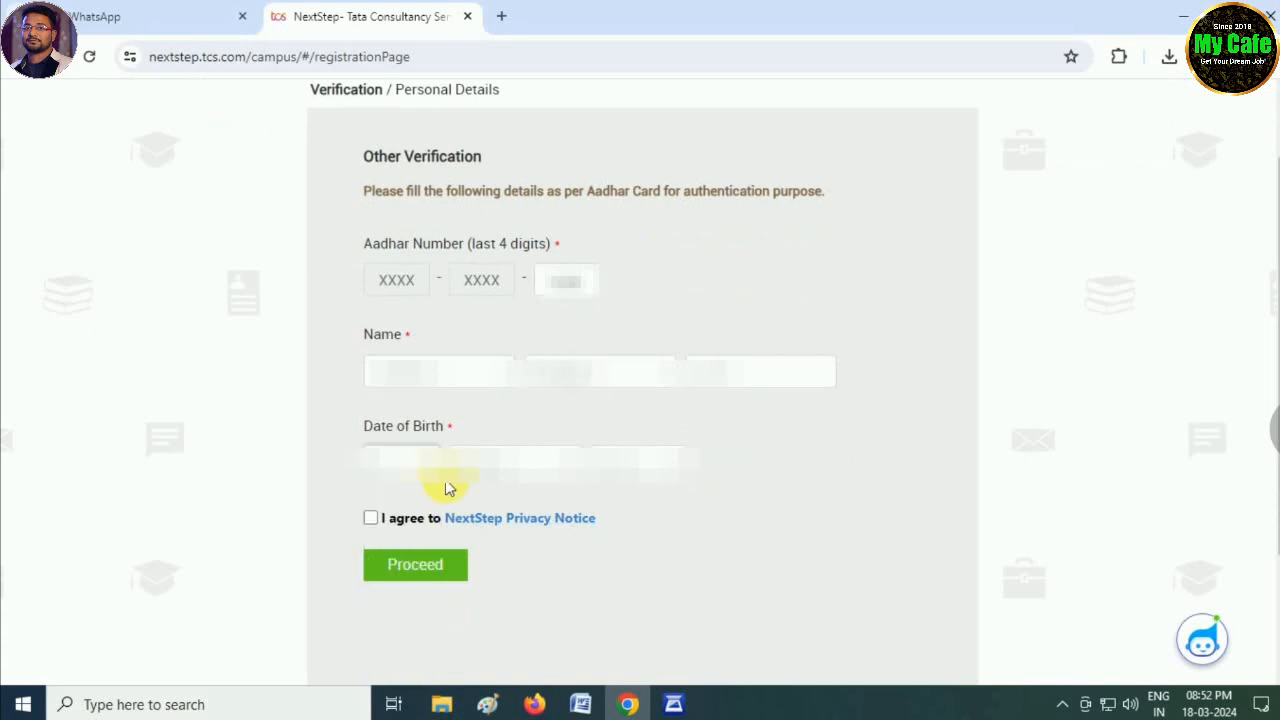
left_click(505, 470)
left_click(520, 495)
left_click(630, 463)
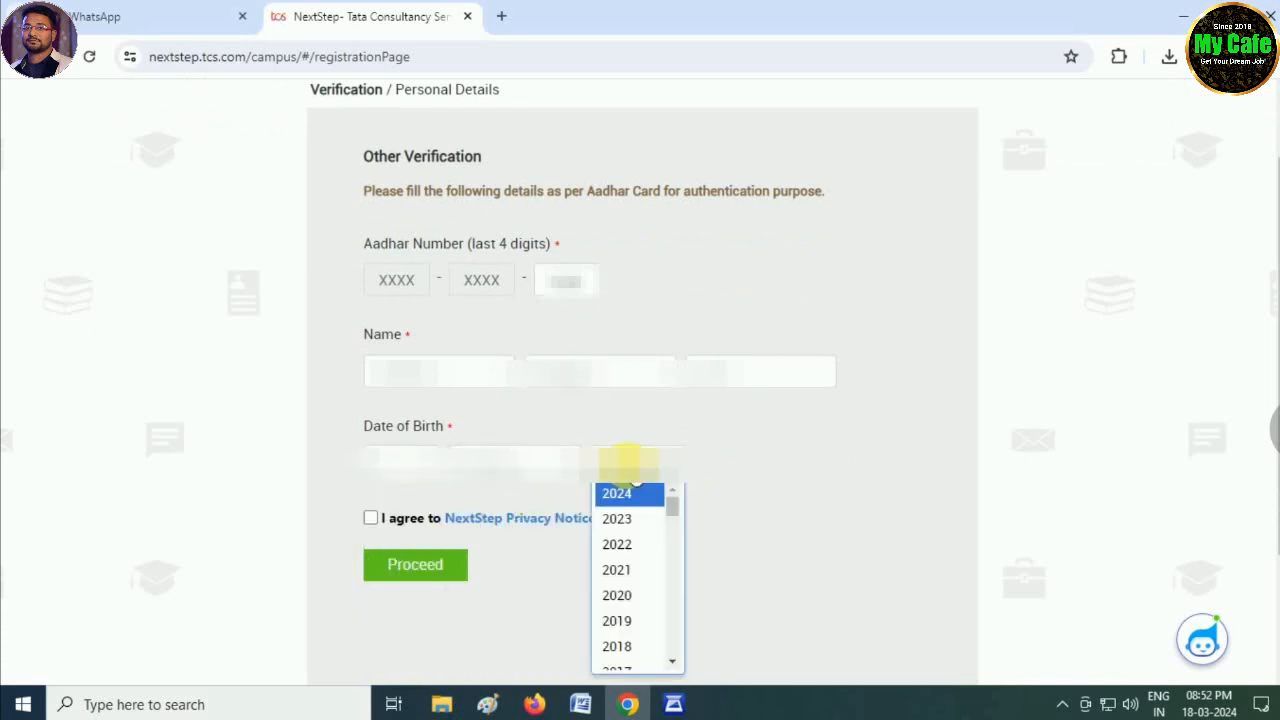
scroll(645, 598, "down", 6)
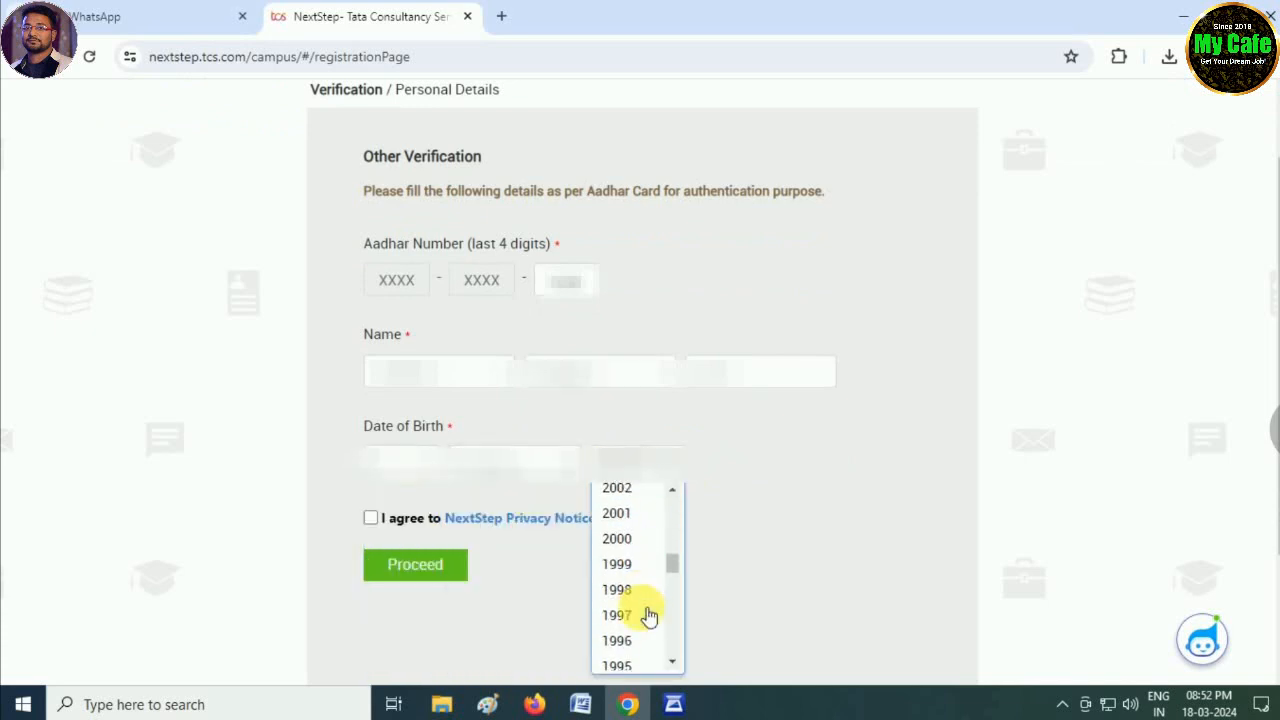
scroll(668, 561, "up", 1)
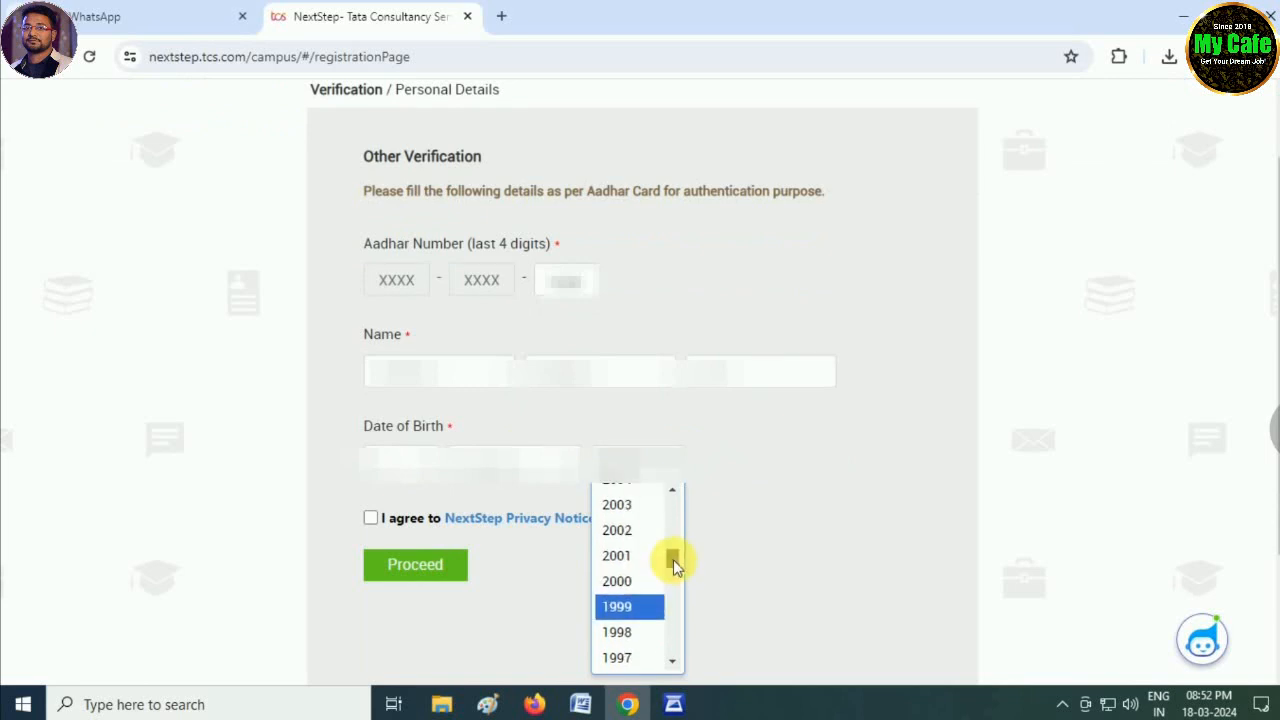
left_click(634, 562)
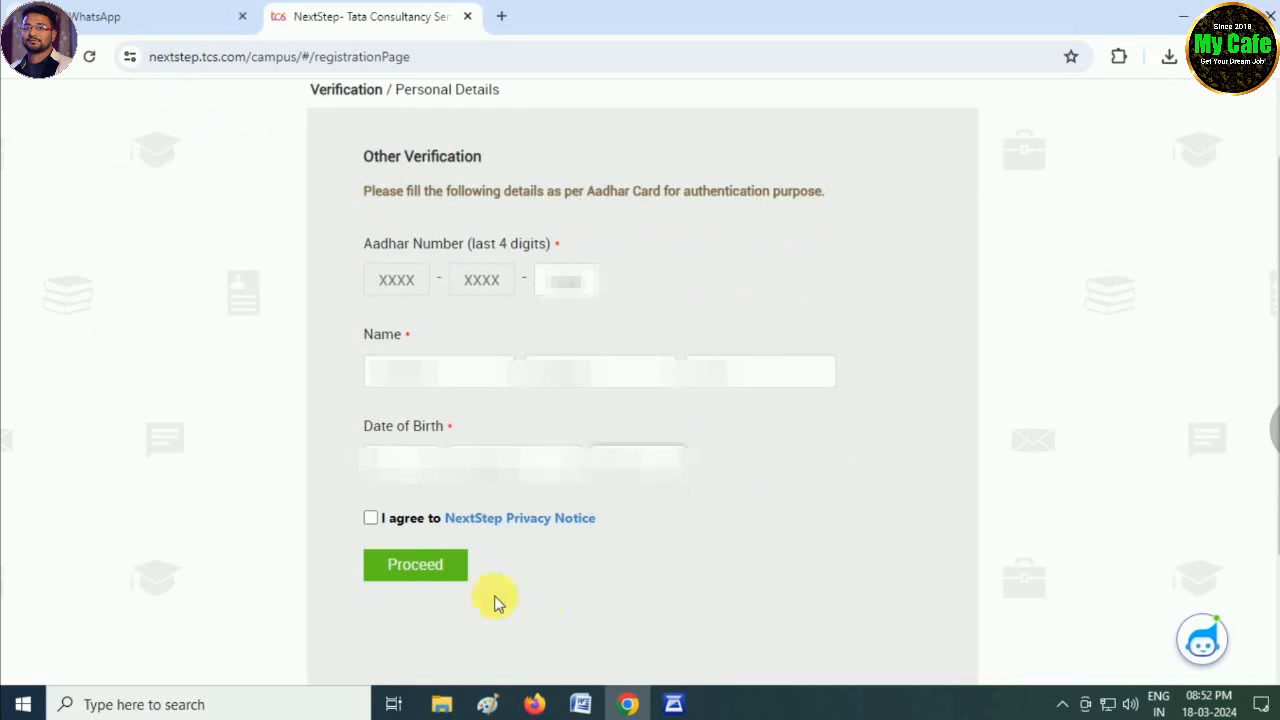
- Agree to the NextStep Privacy Notice and proceed to Personal Details
left_click(369, 522)
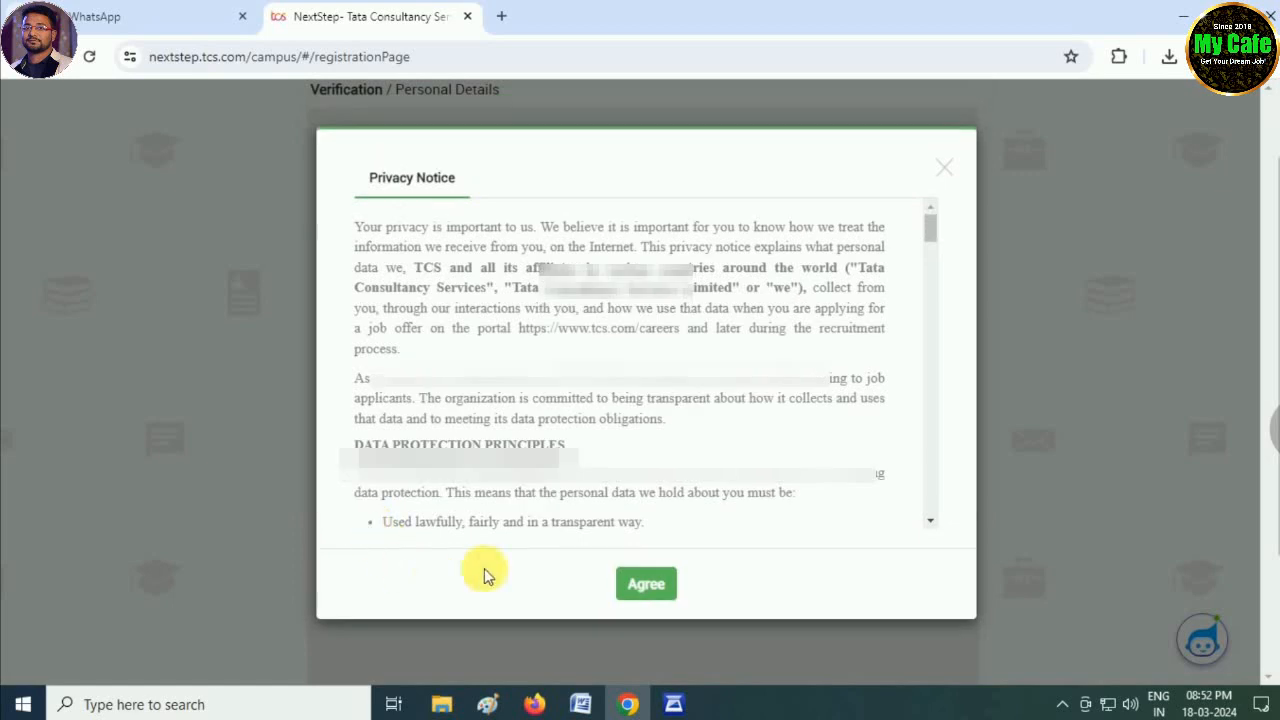
scroll(655, 428, "down", 3)
scroll(700, 400, "down", 10)
left_click_drag(929, 320, 951, 586)
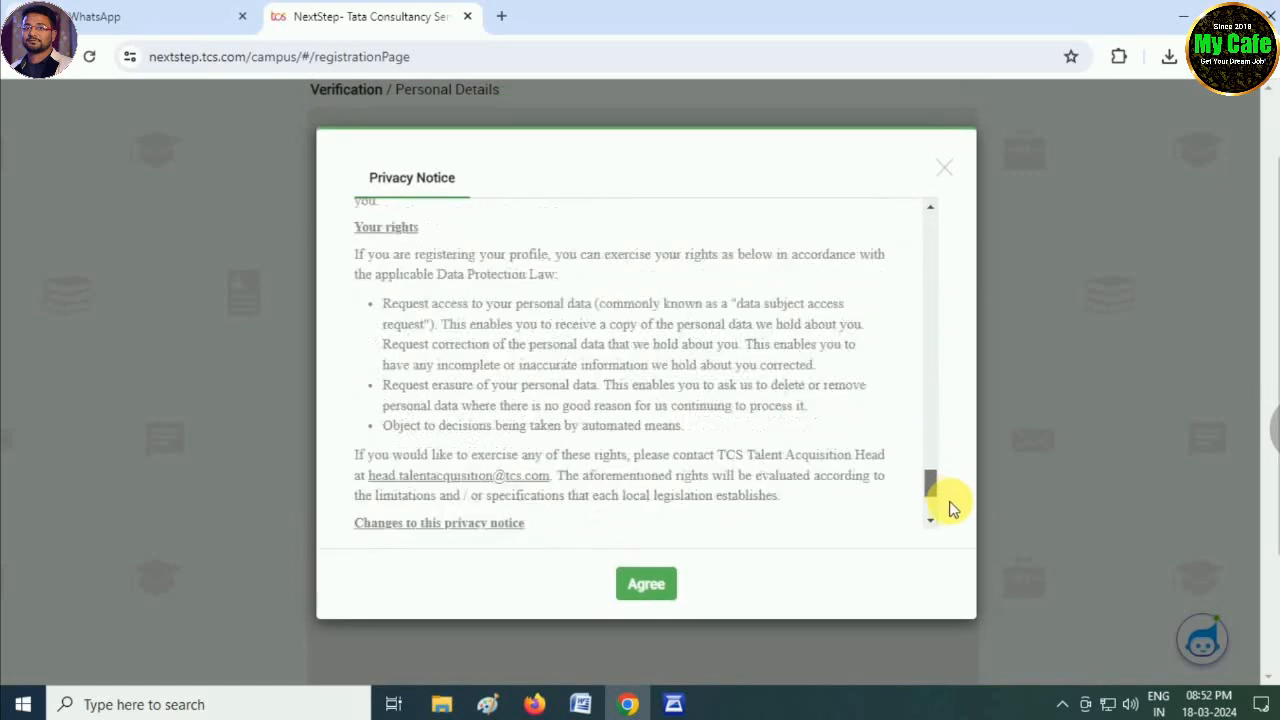
left_click(646, 585)
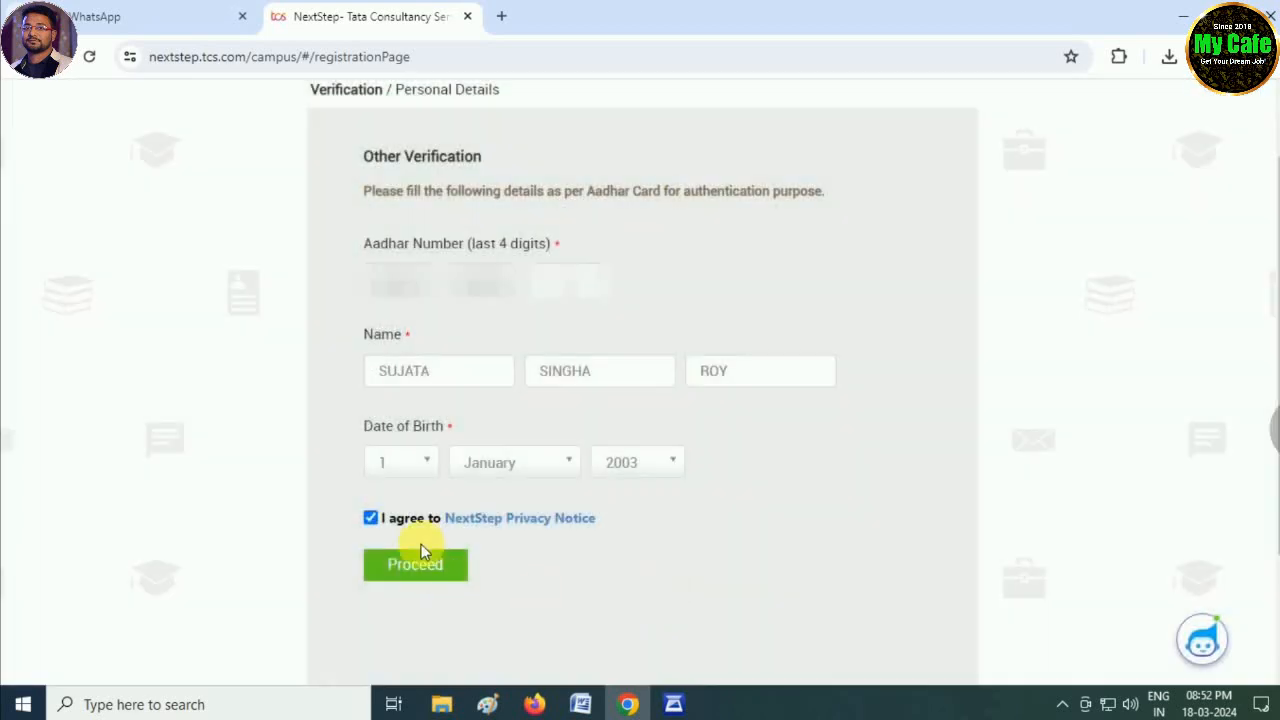
left_click(418, 566)
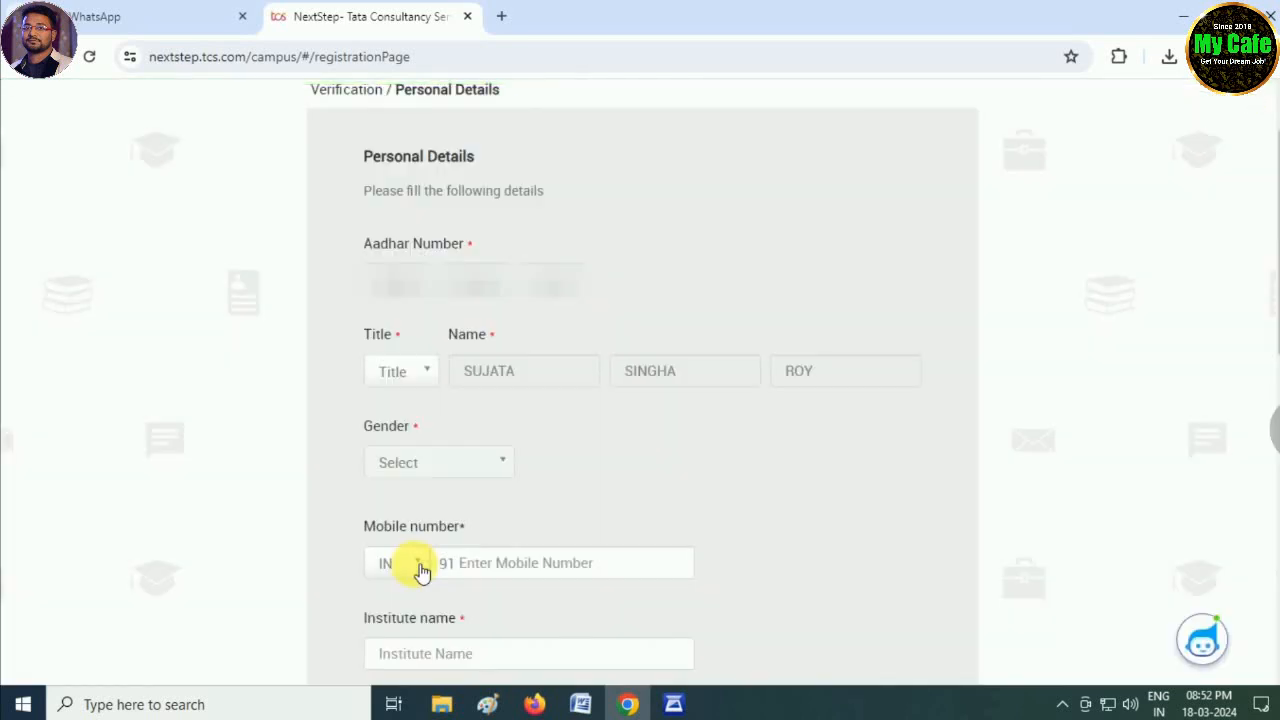
- Set the title to Ms. and gender to Female, and enter the mobile number
left_click(423, 371)
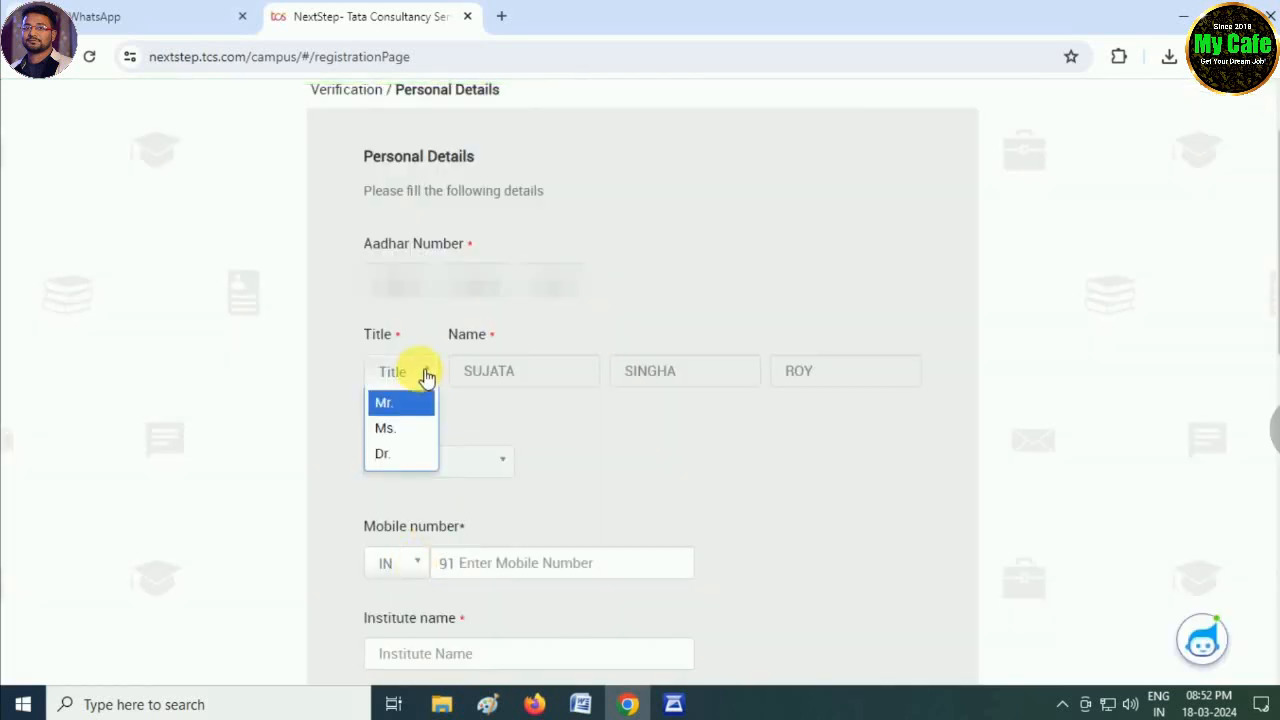
left_click(412, 430)
scroll(363, 457, "down", 1)
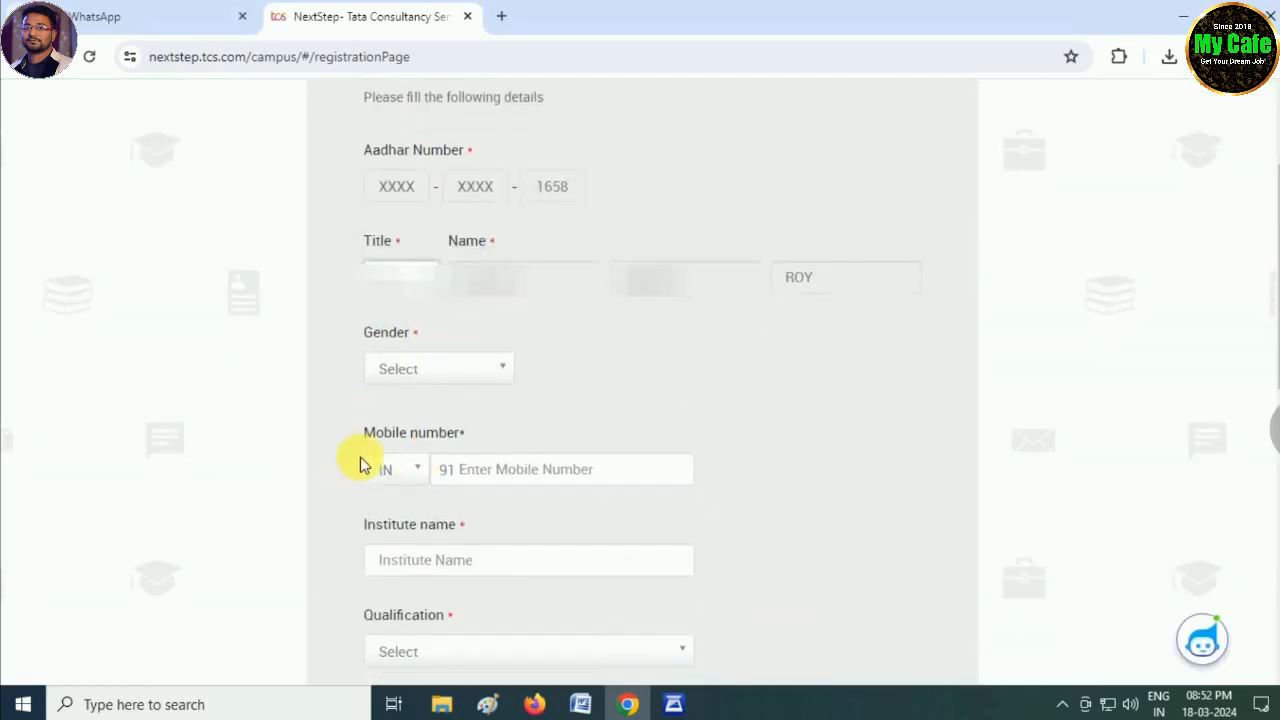
left_click(426, 370)
left_click(420, 428)
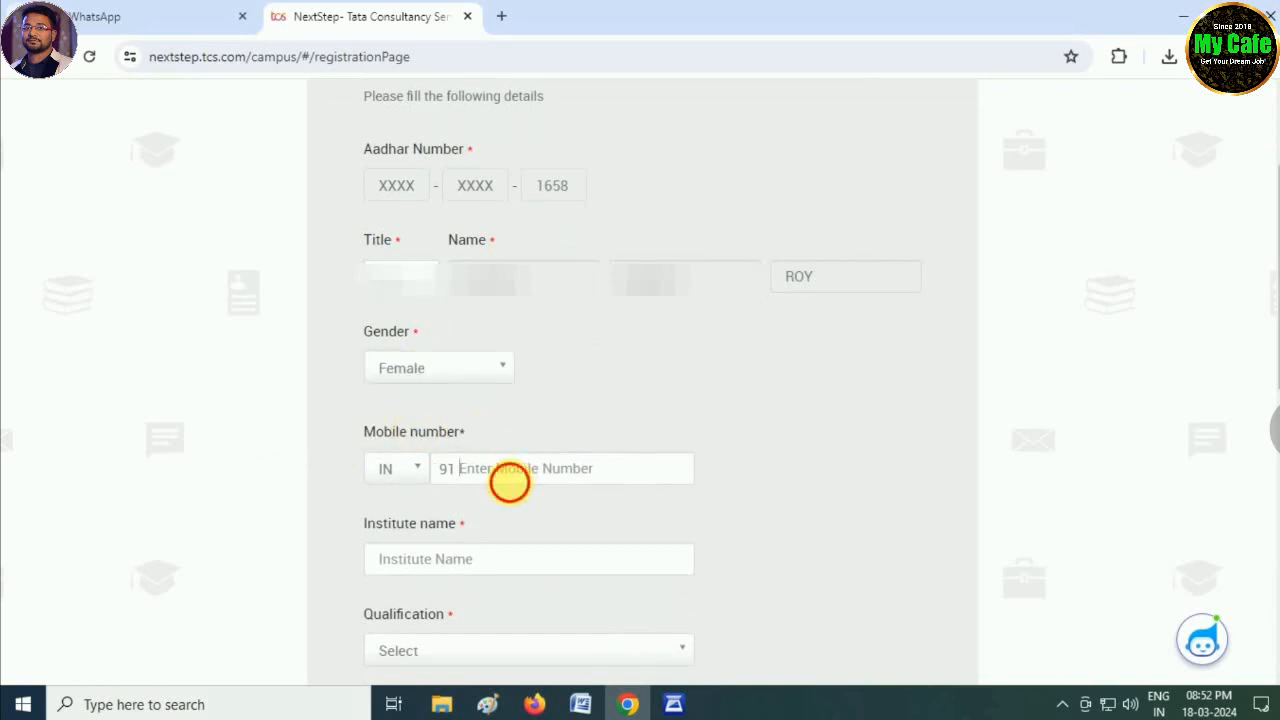
left_click(540, 470)
scroll(646, 443, "down", 1)
scroll(670, 440, "down", 2)
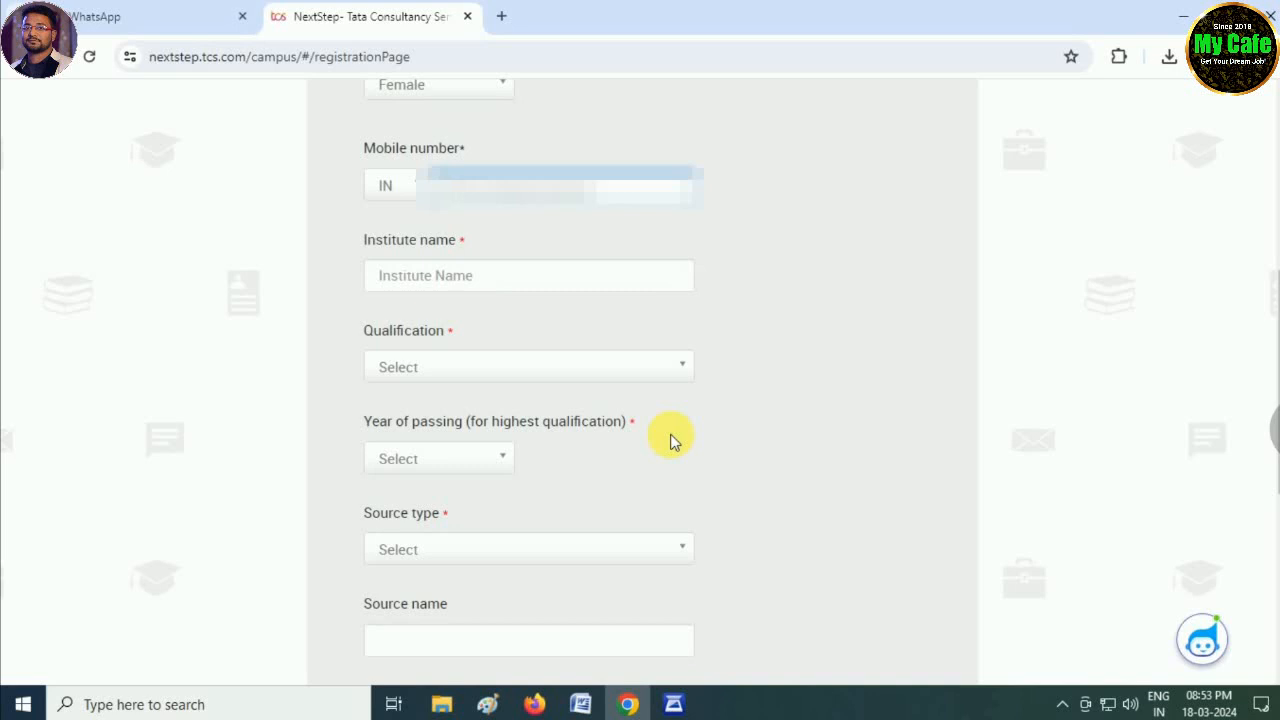
type("980")
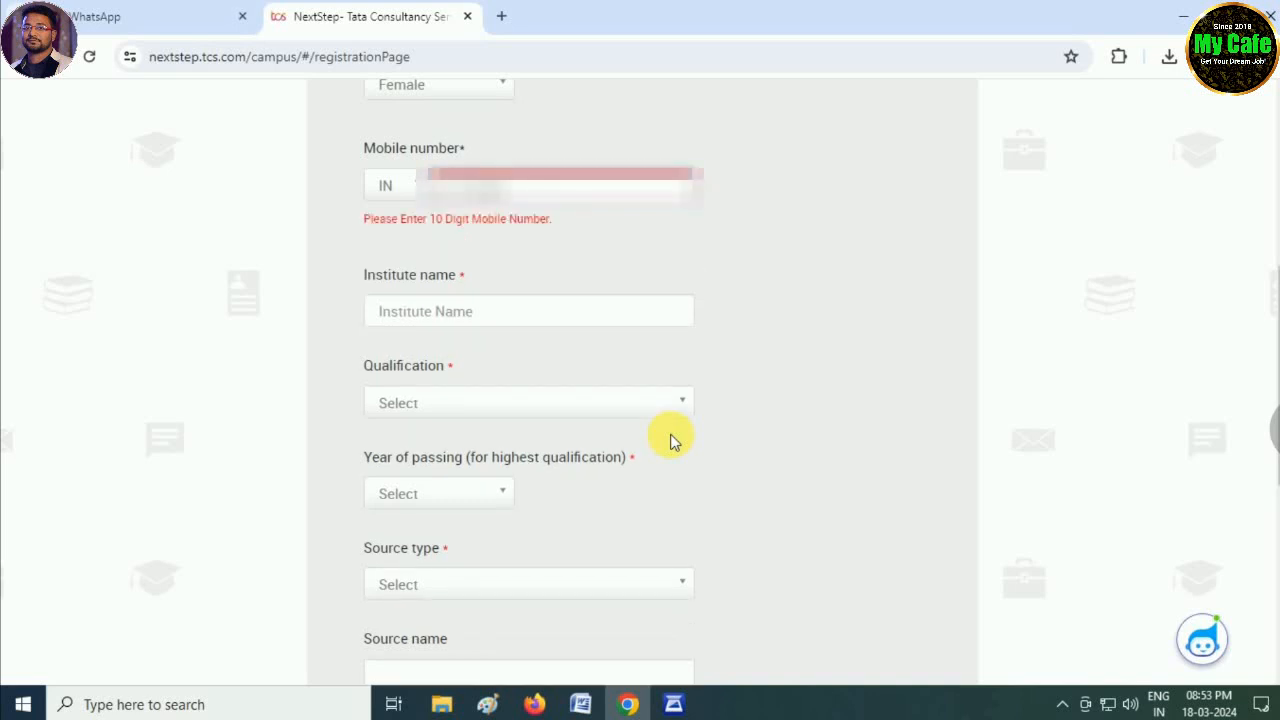
type("0000")
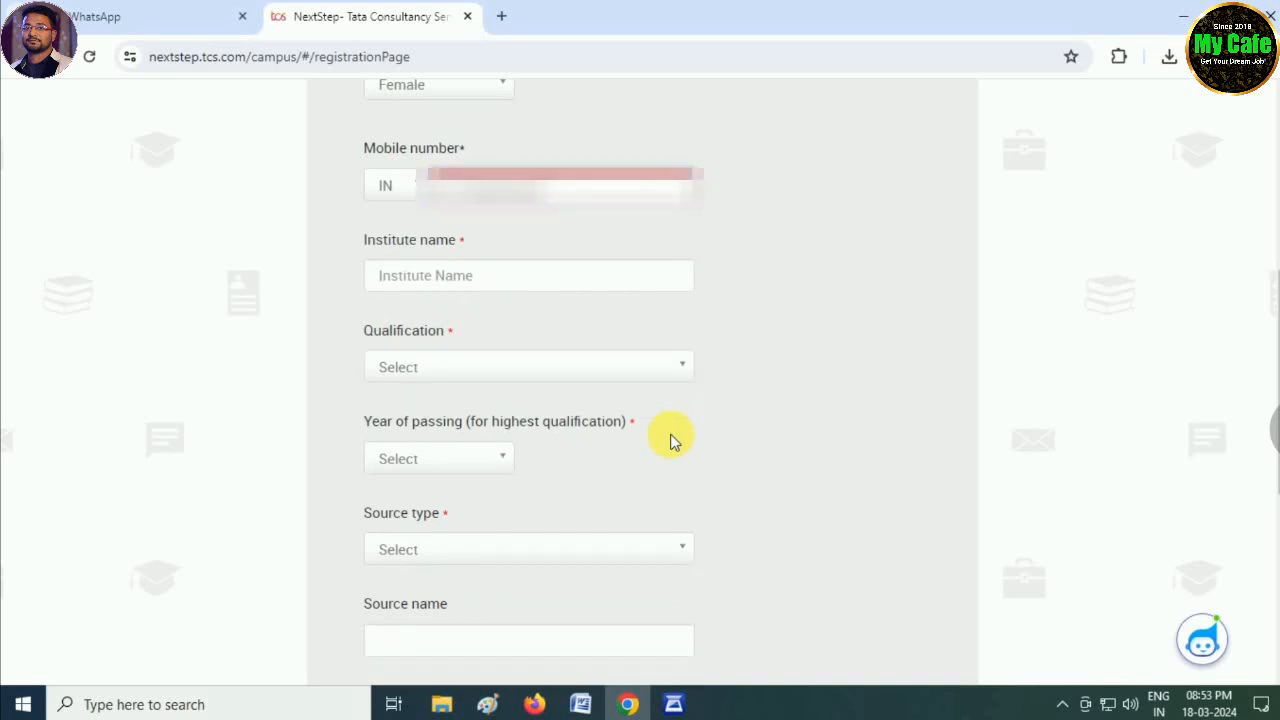
- Select University Of Gour as the institute name after clearing a mistyped entry
left_click(388, 295)
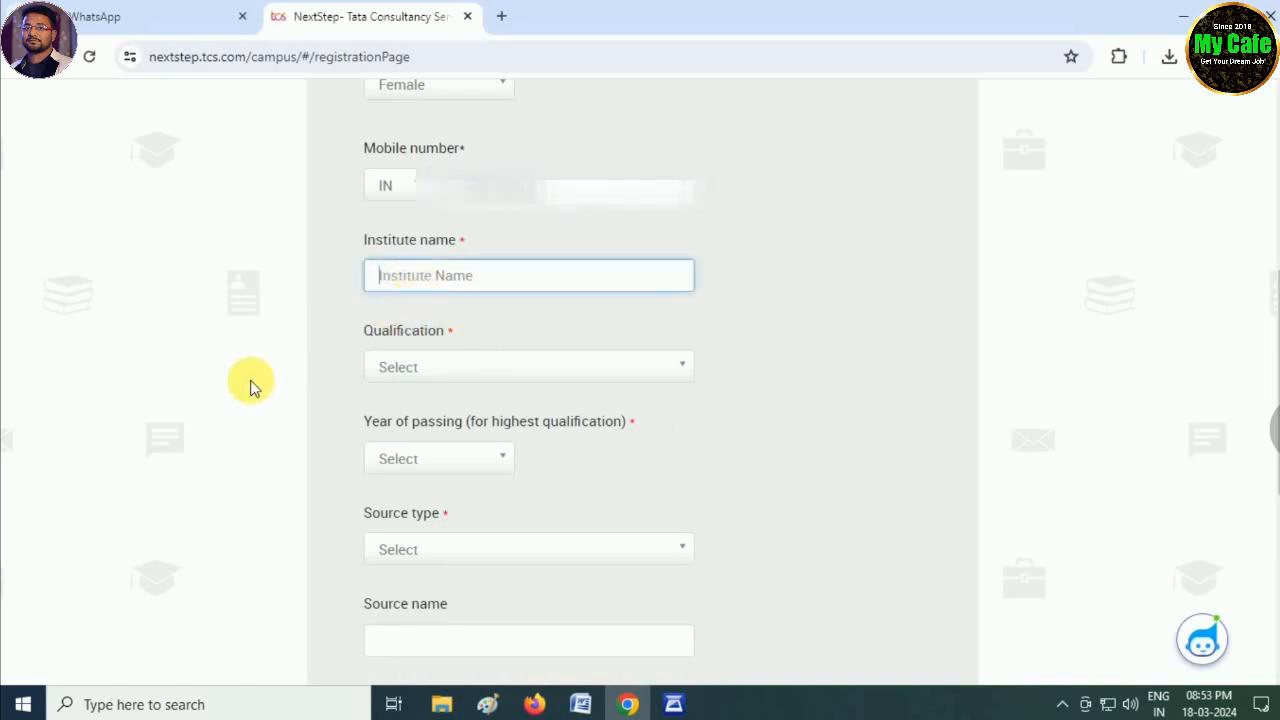
left_click(399, 379)
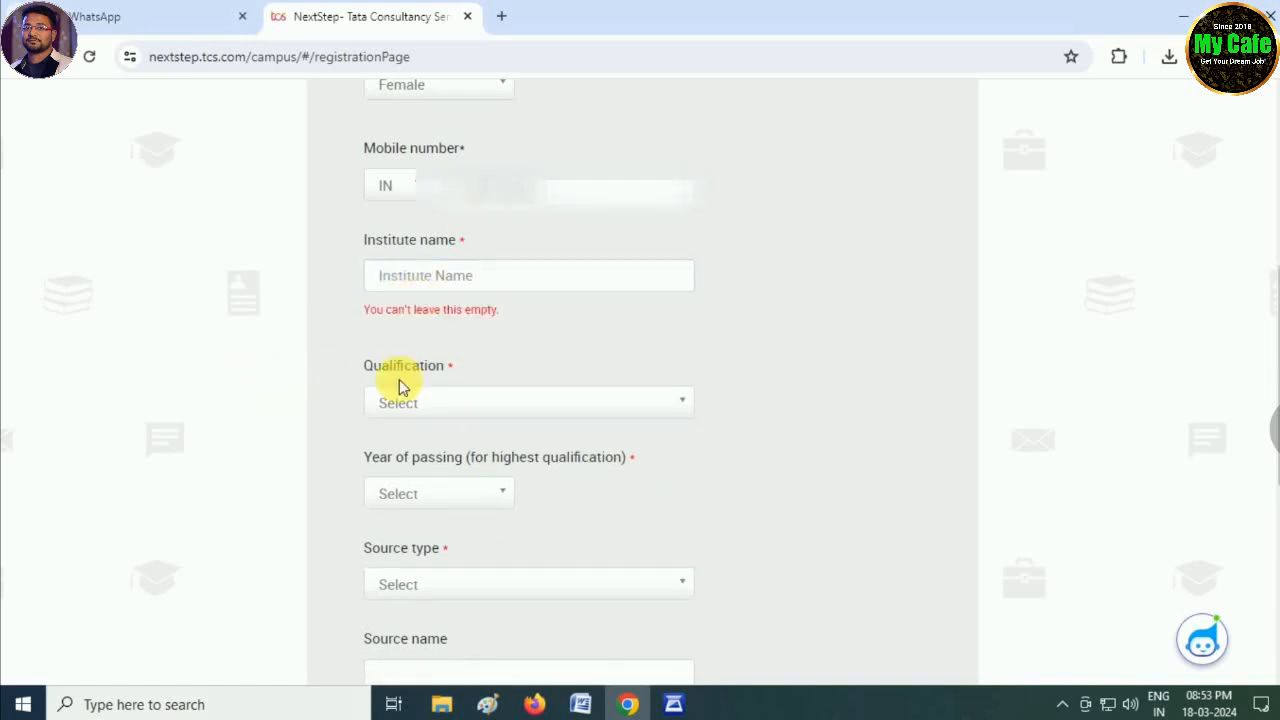
left_click(420, 402)
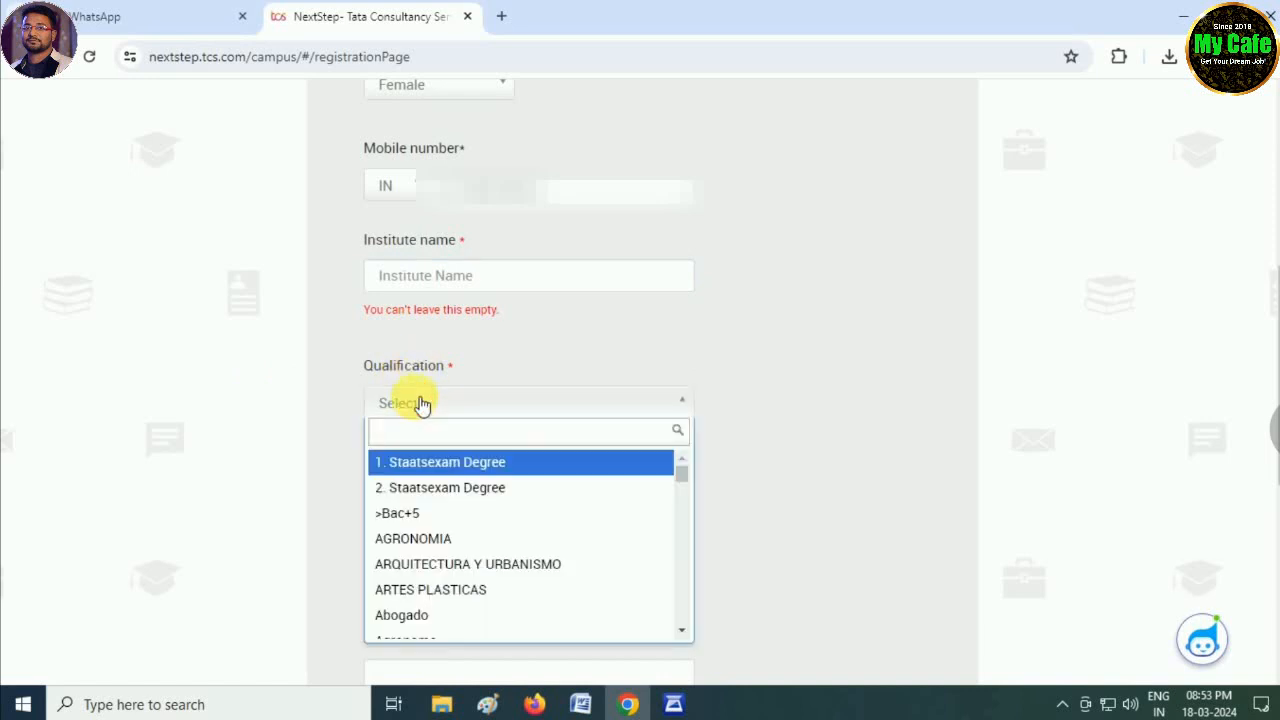
scroll(467, 518, "down", 10)
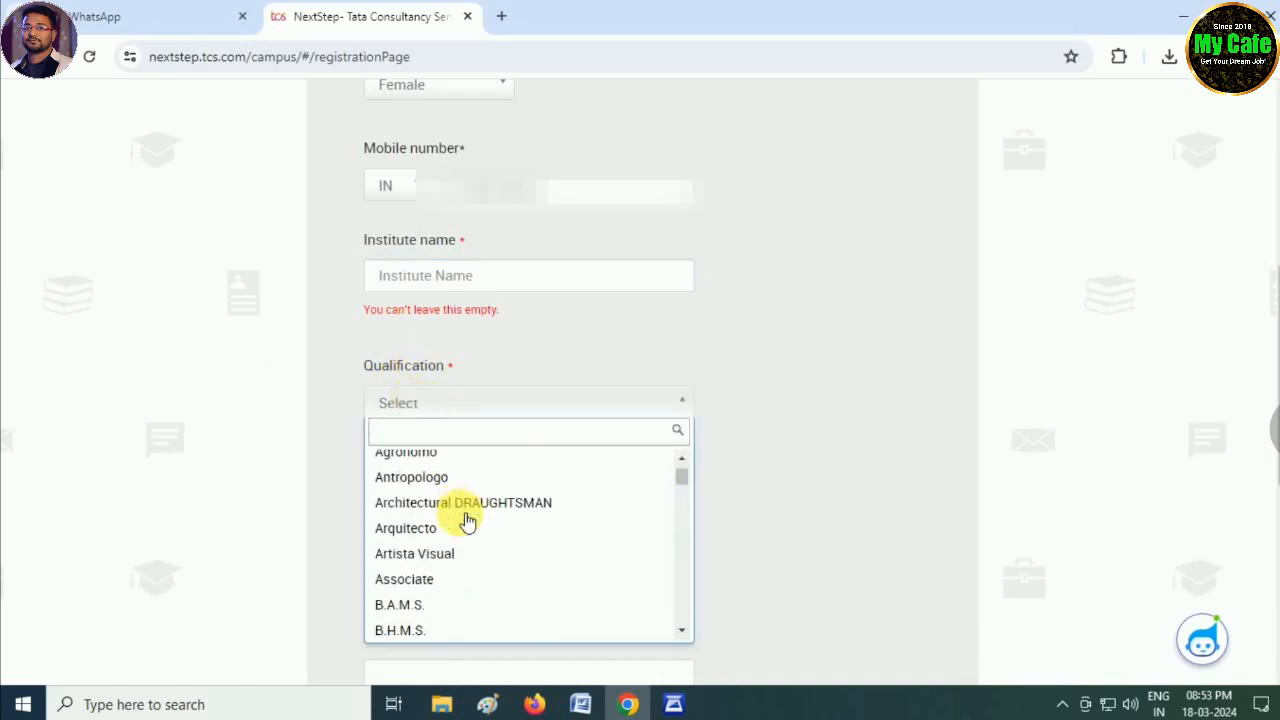
left_click(263, 523)
left_click(658, 286)
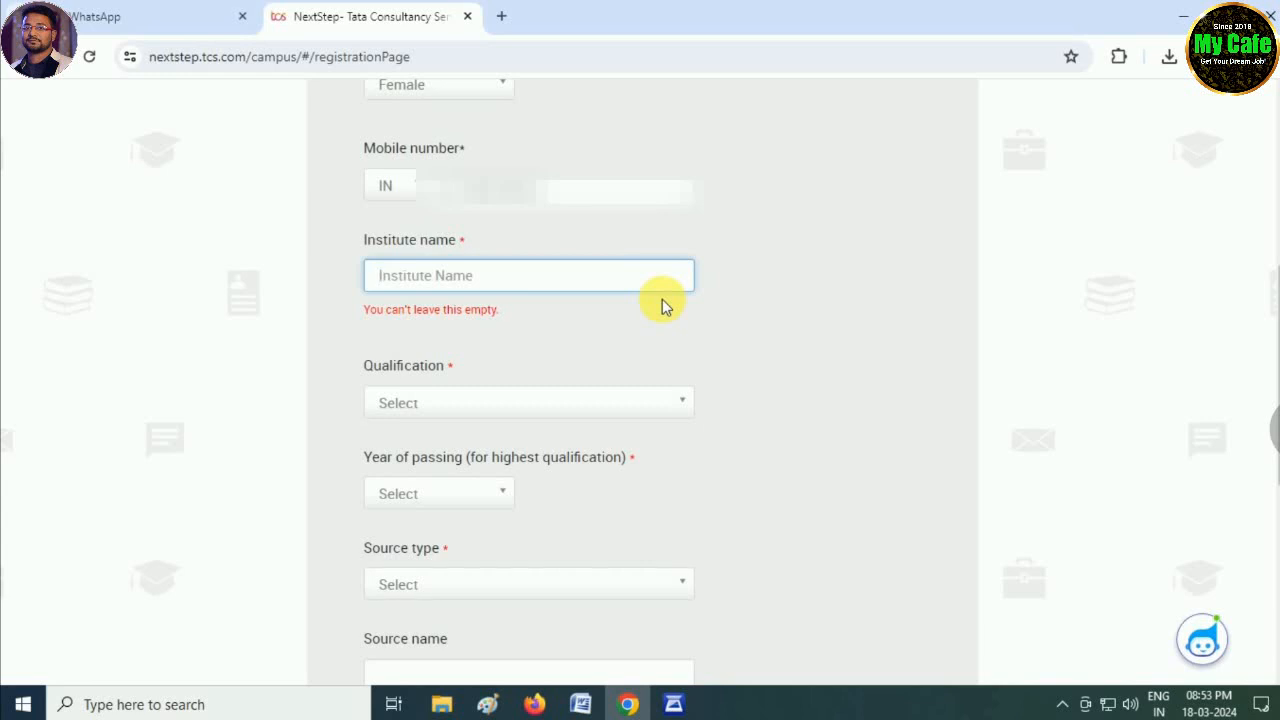
scroll(662, 299, "up", 5)
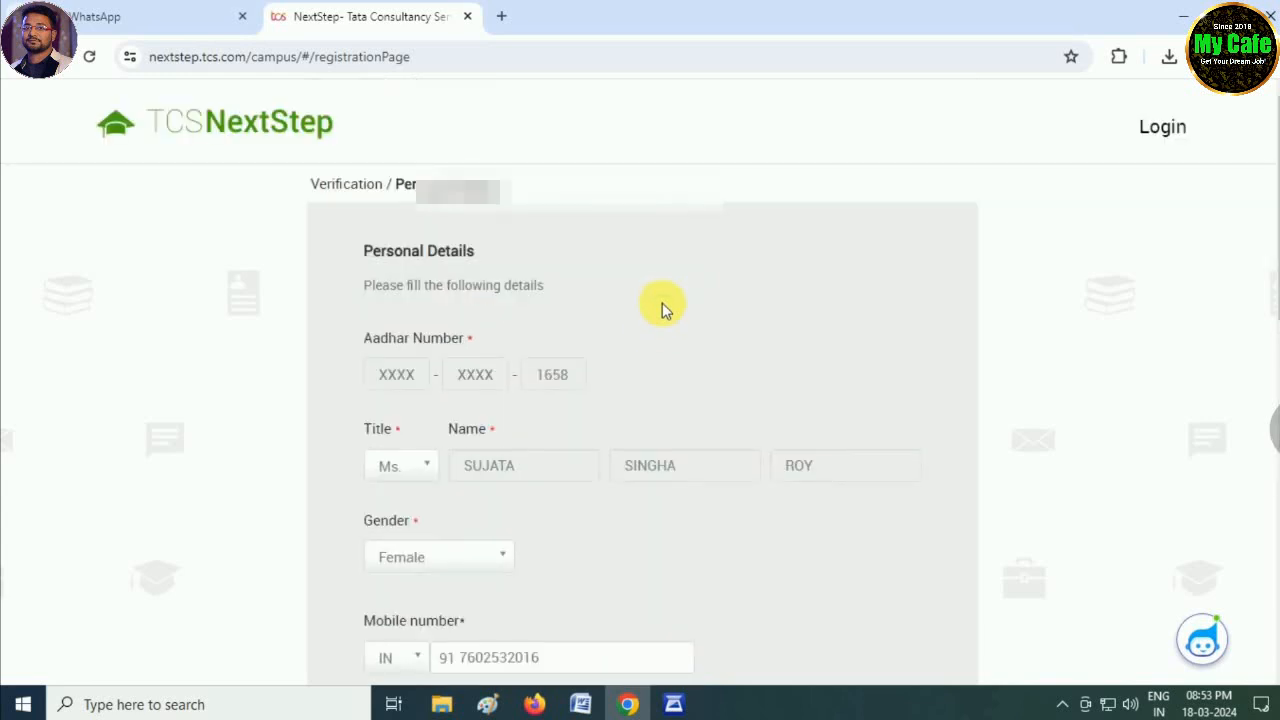
scroll(643, 357, "down", 4)
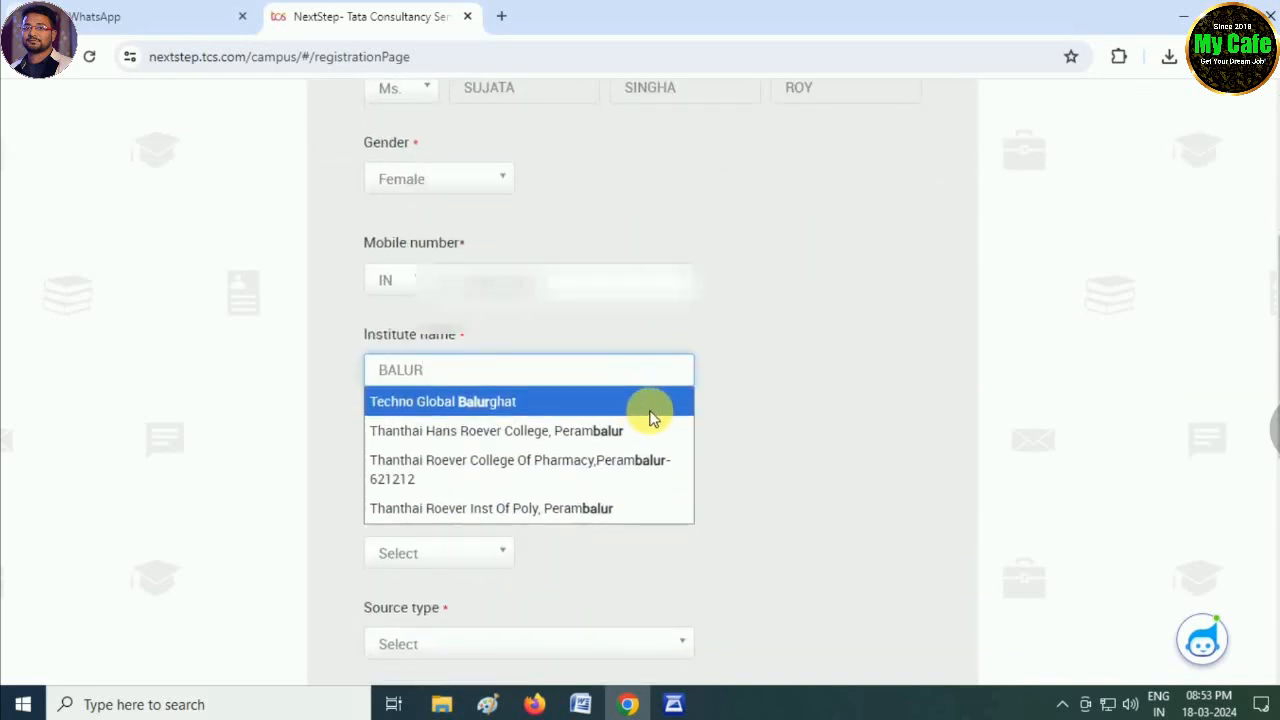
type("GHAT MAHILA")
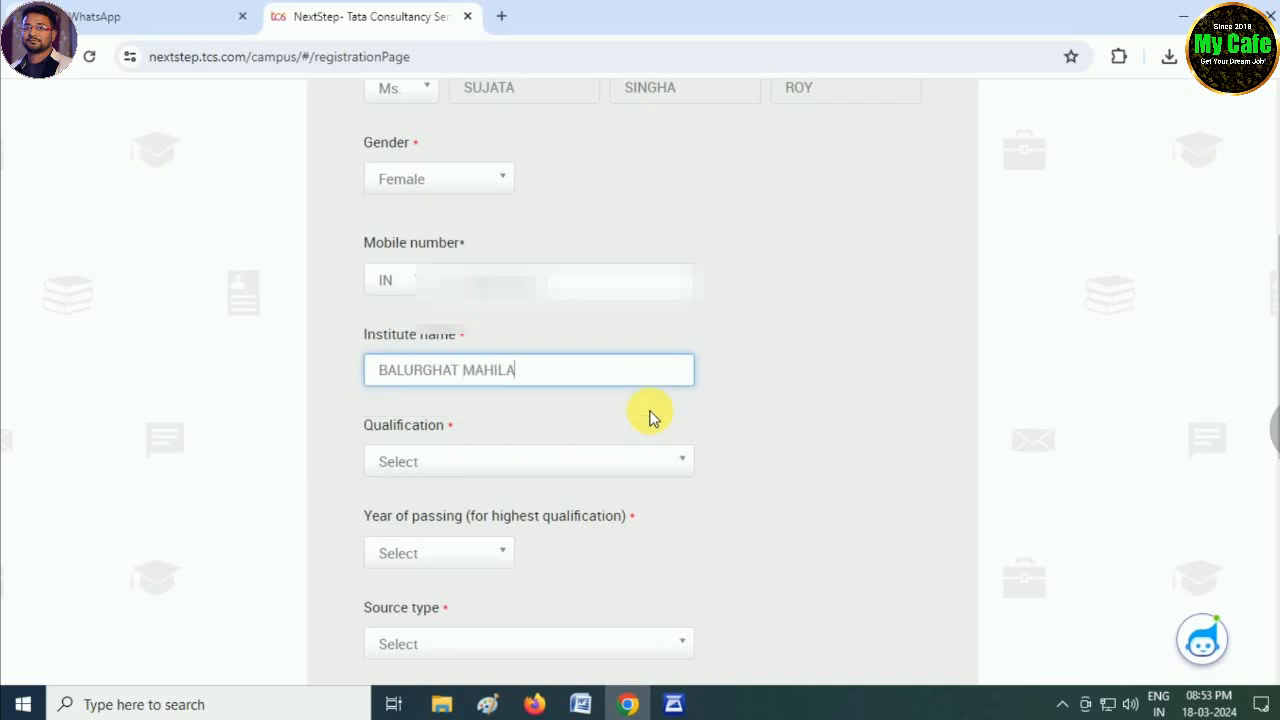
key("BackSpace")
key("BackSpace")
key("BackSpace")
key("BackSpace")
key("BackSpace")
scroll(649, 417, "up", 4)
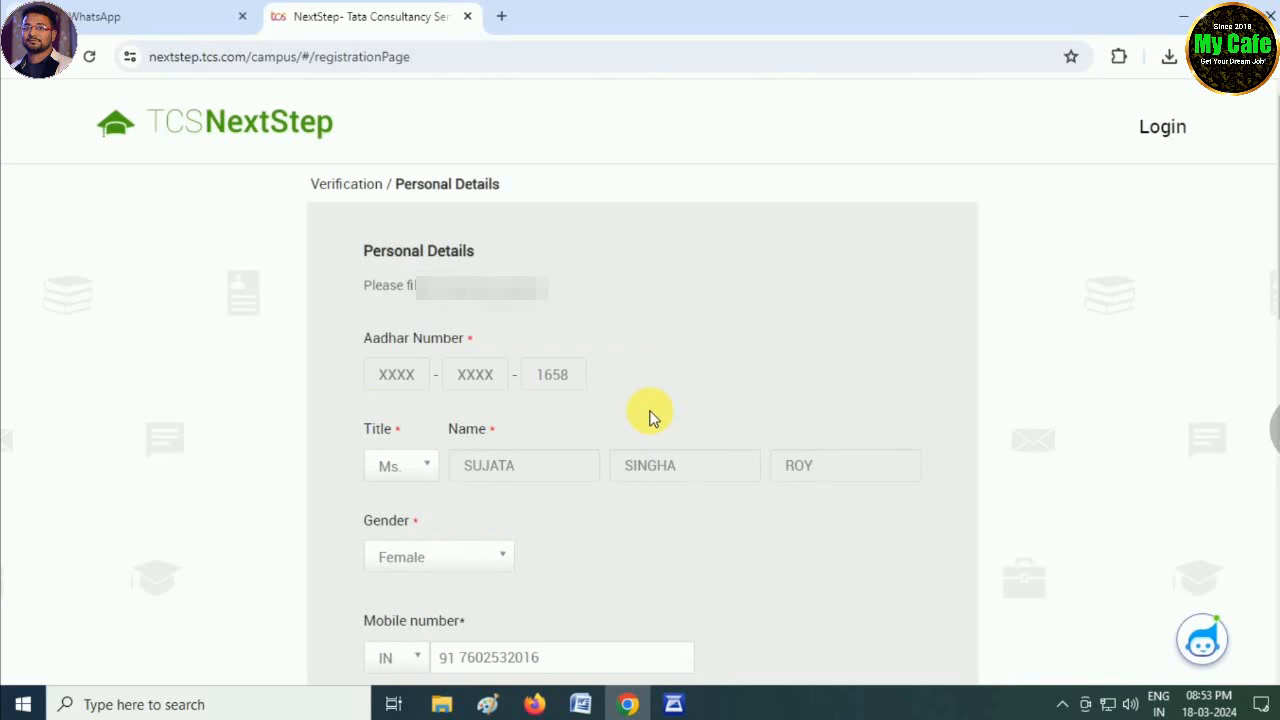
scroll(649, 417, "down", 3)
key("BackSpace")
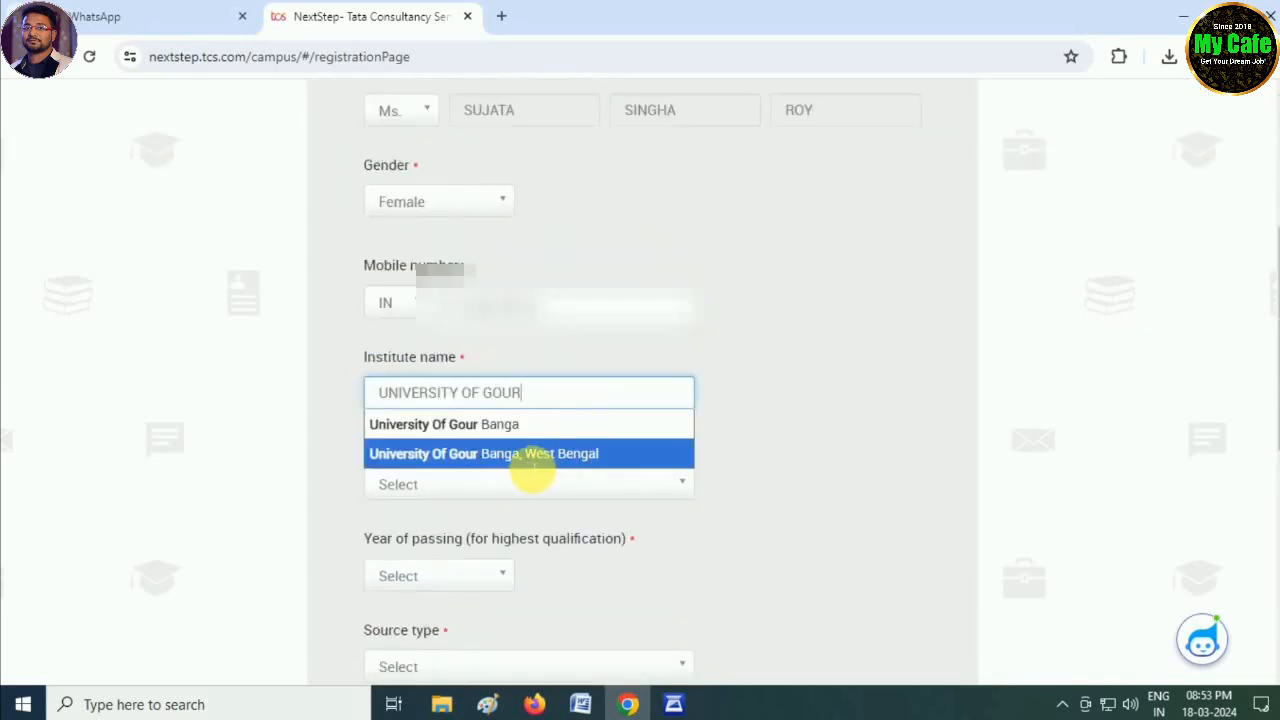
left_click(471, 455)
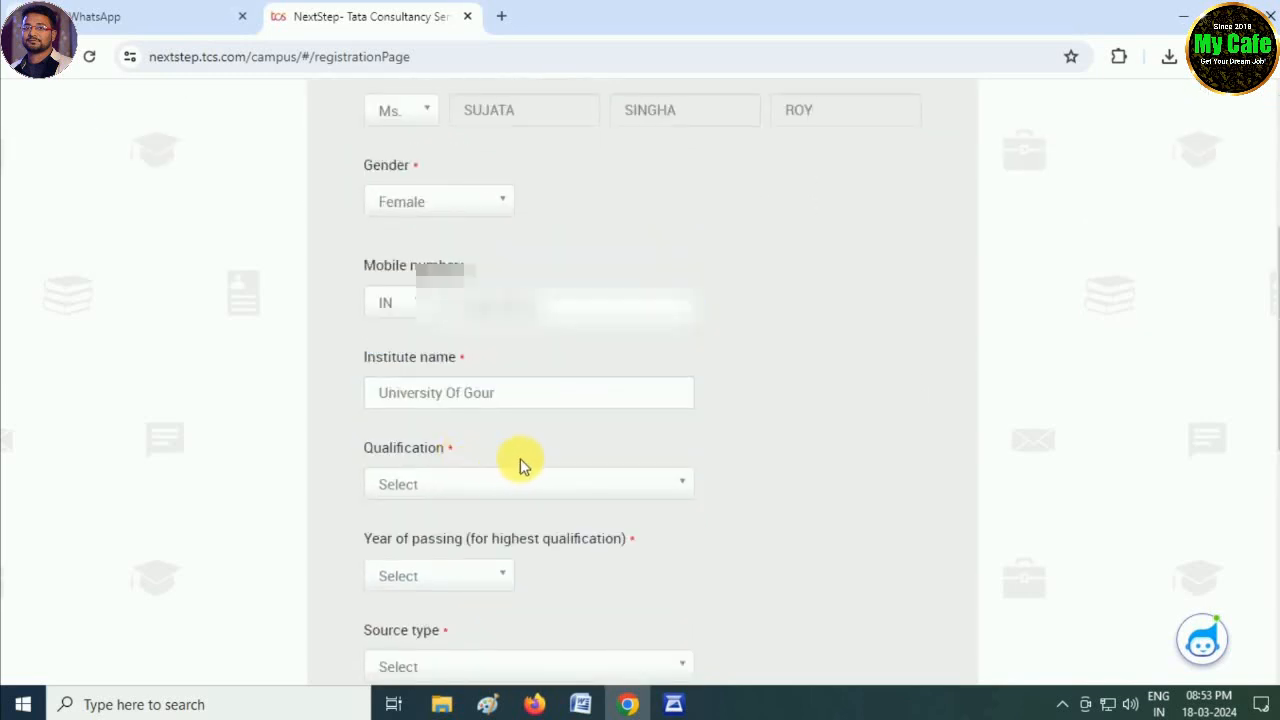
- Choose BACHELOR OF ARTS as the qualification with 2023 as the passing year
scroll(306, 468, "down", 1)
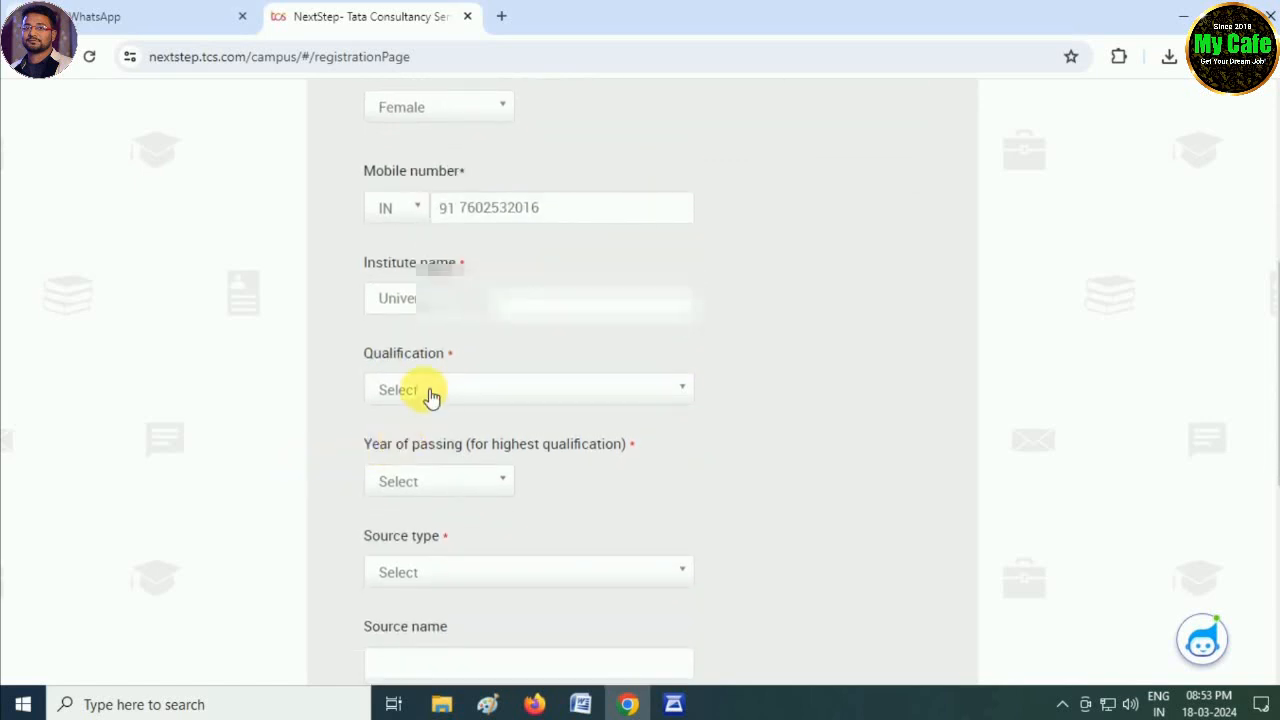
left_click(430, 392)
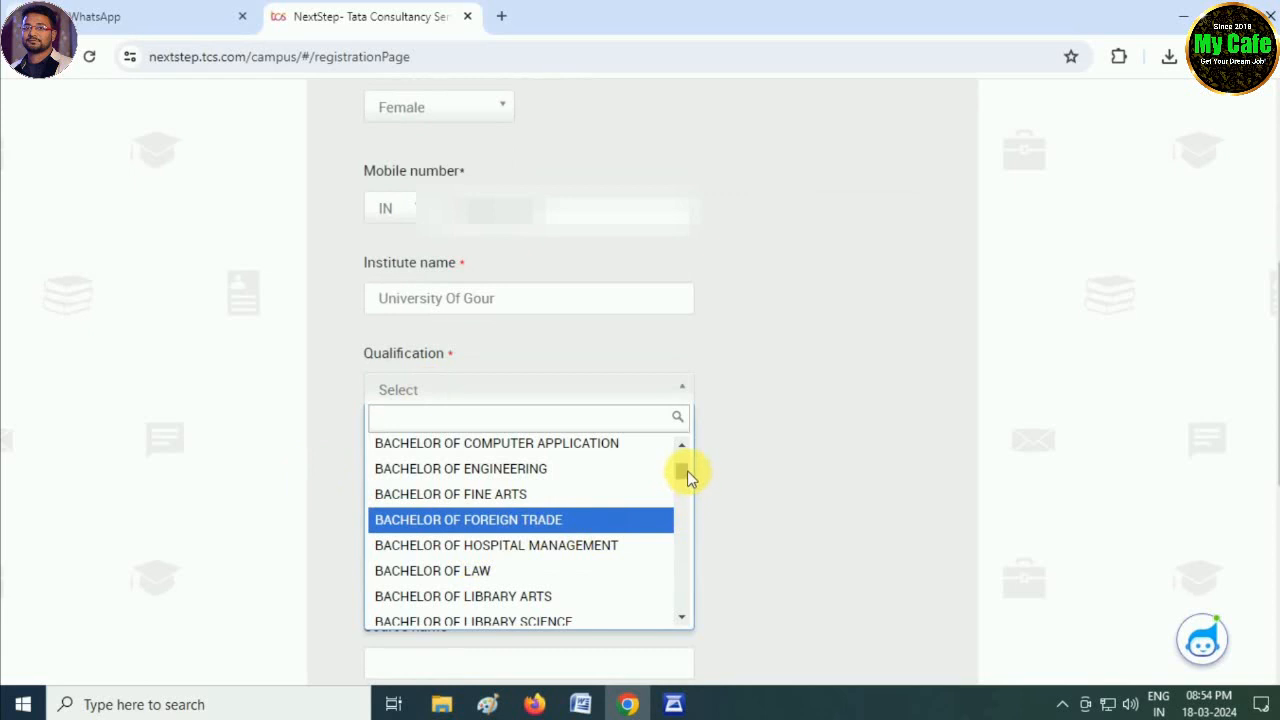
left_click_drag(687, 470, 687, 448)
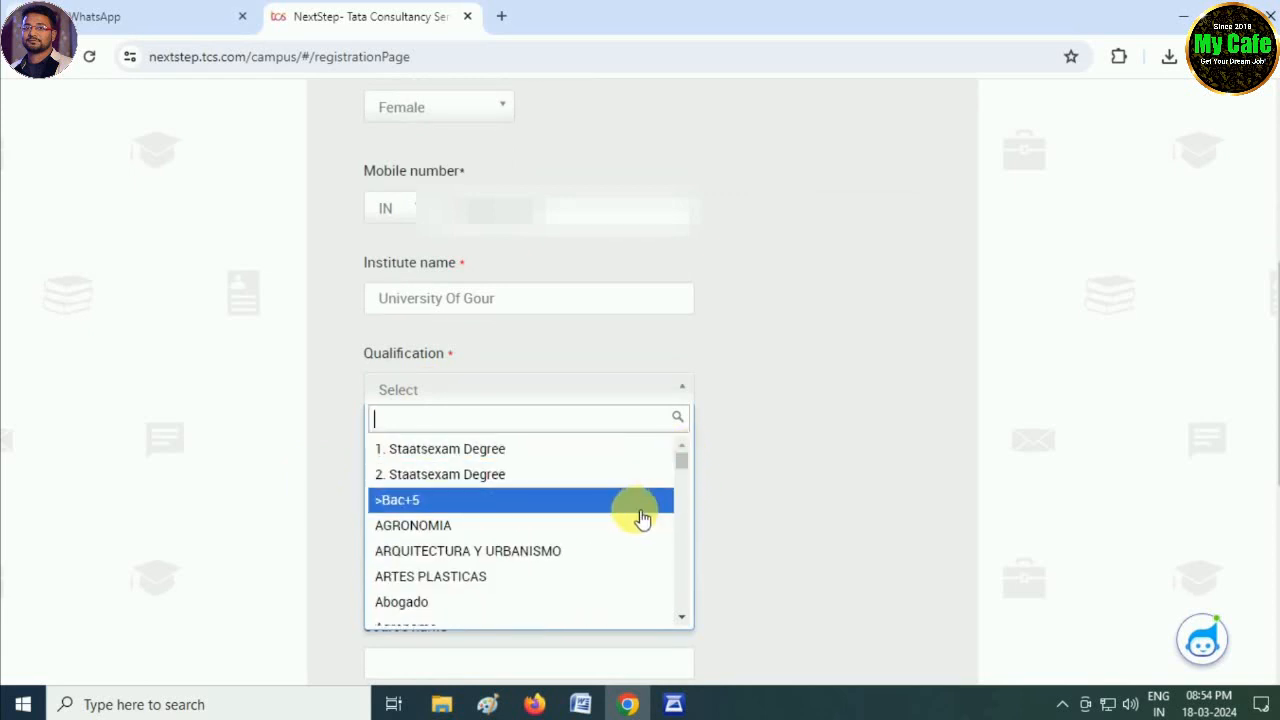
scroll(642, 518, "down", 4)
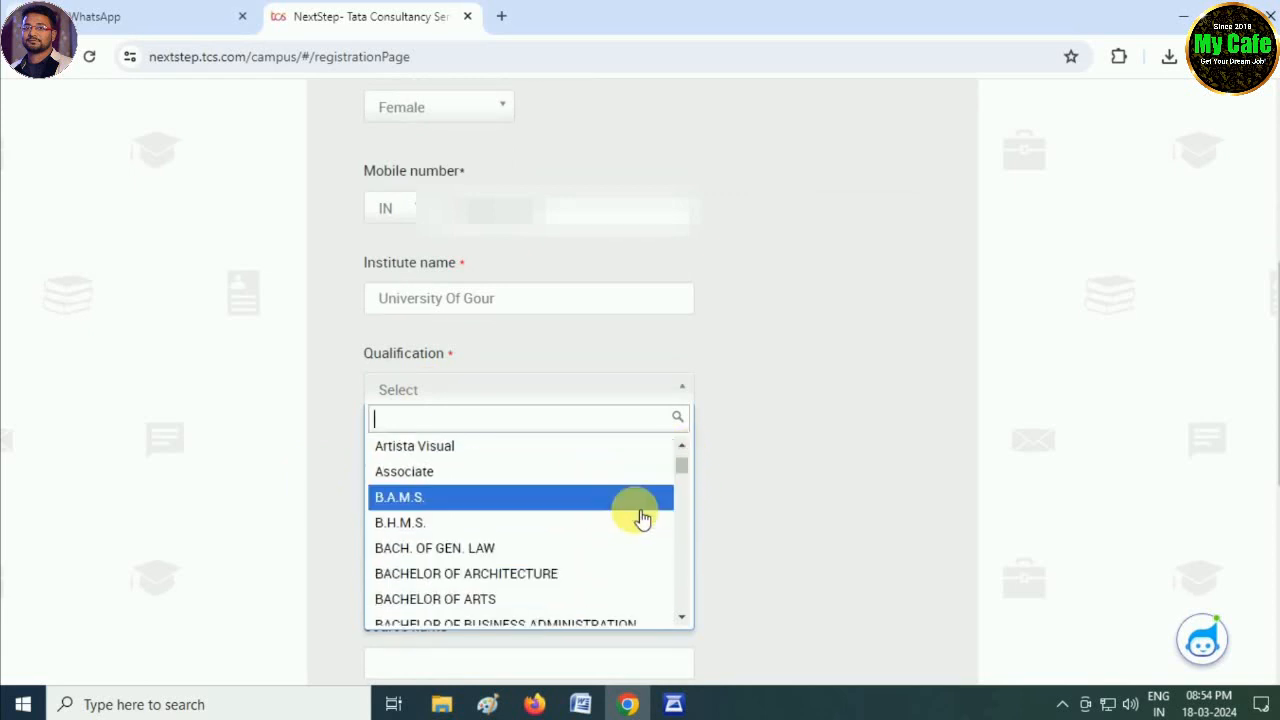
scroll(642, 518, "down", 2)
scroll(642, 518, "down", 2)
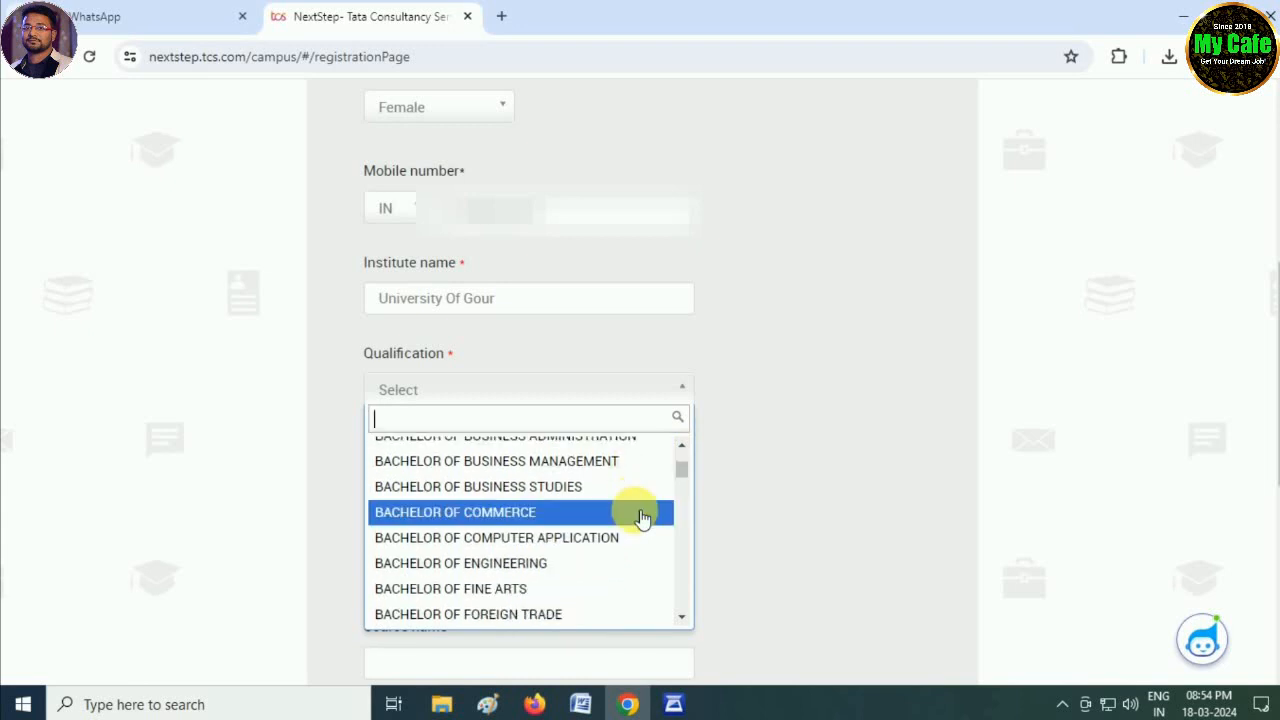
scroll(630, 522, "up", 2)
left_click(449, 510)
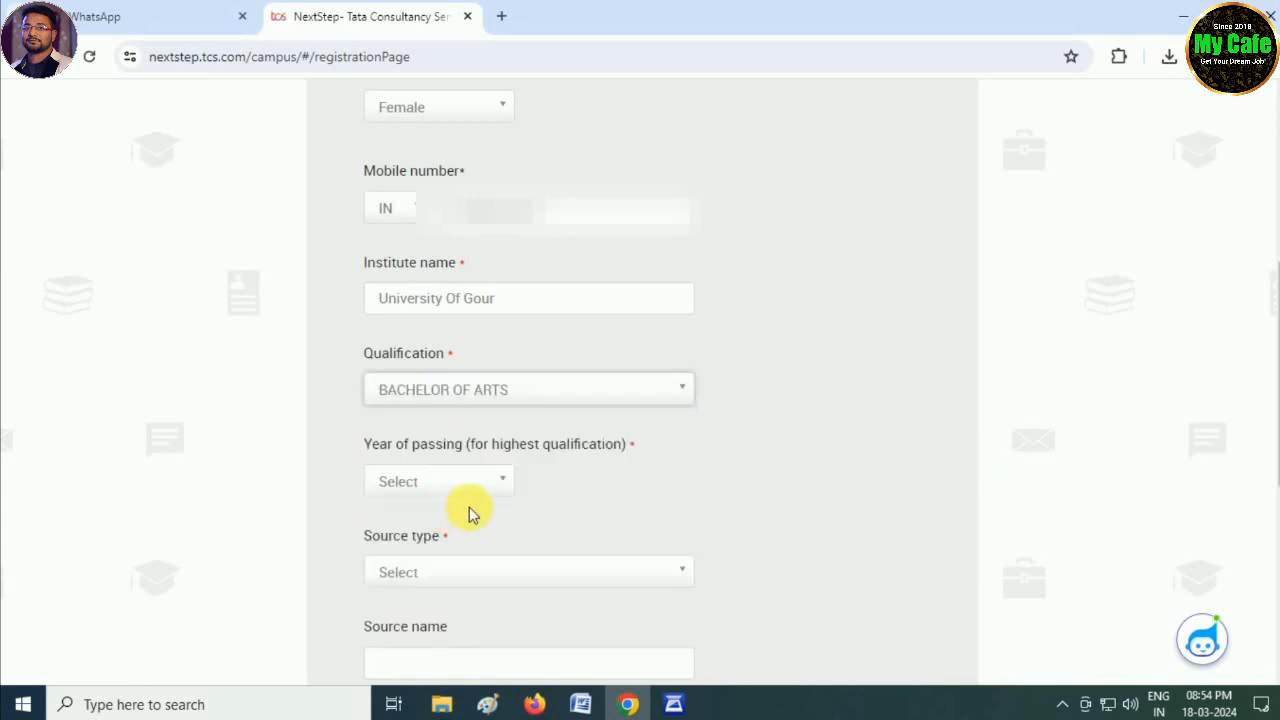
left_click(726, 483)
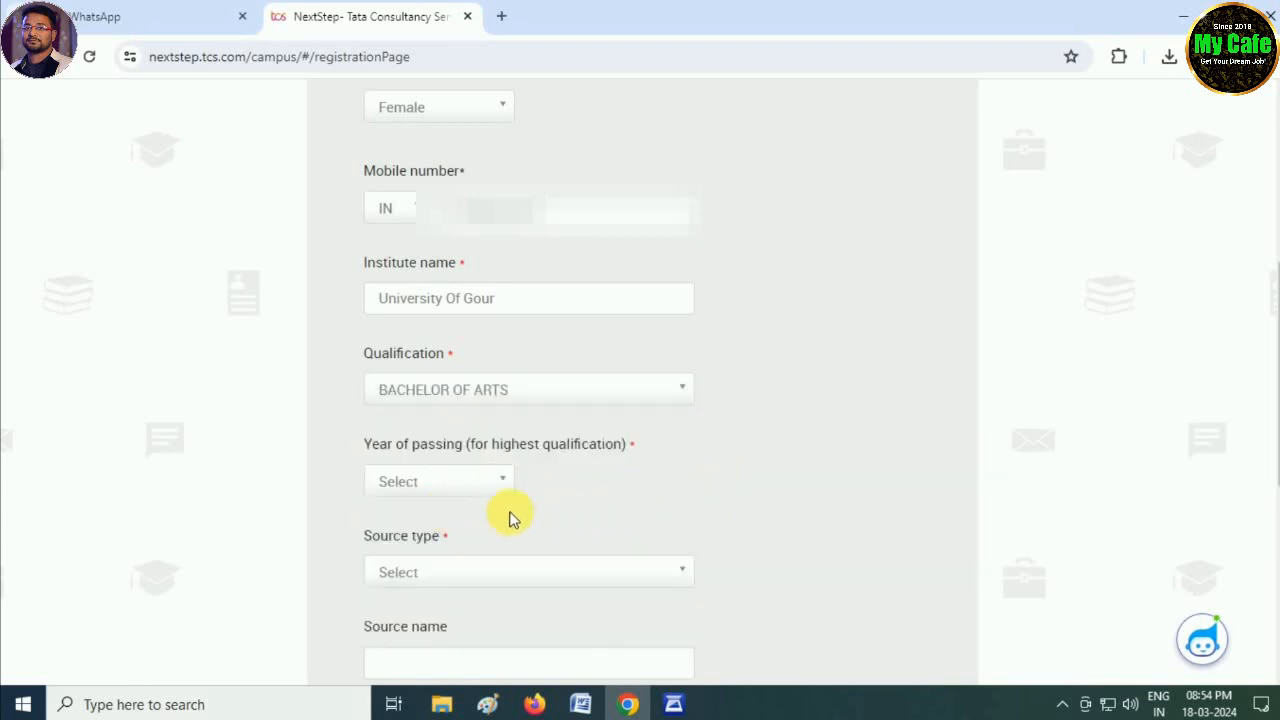
left_click(437, 489)
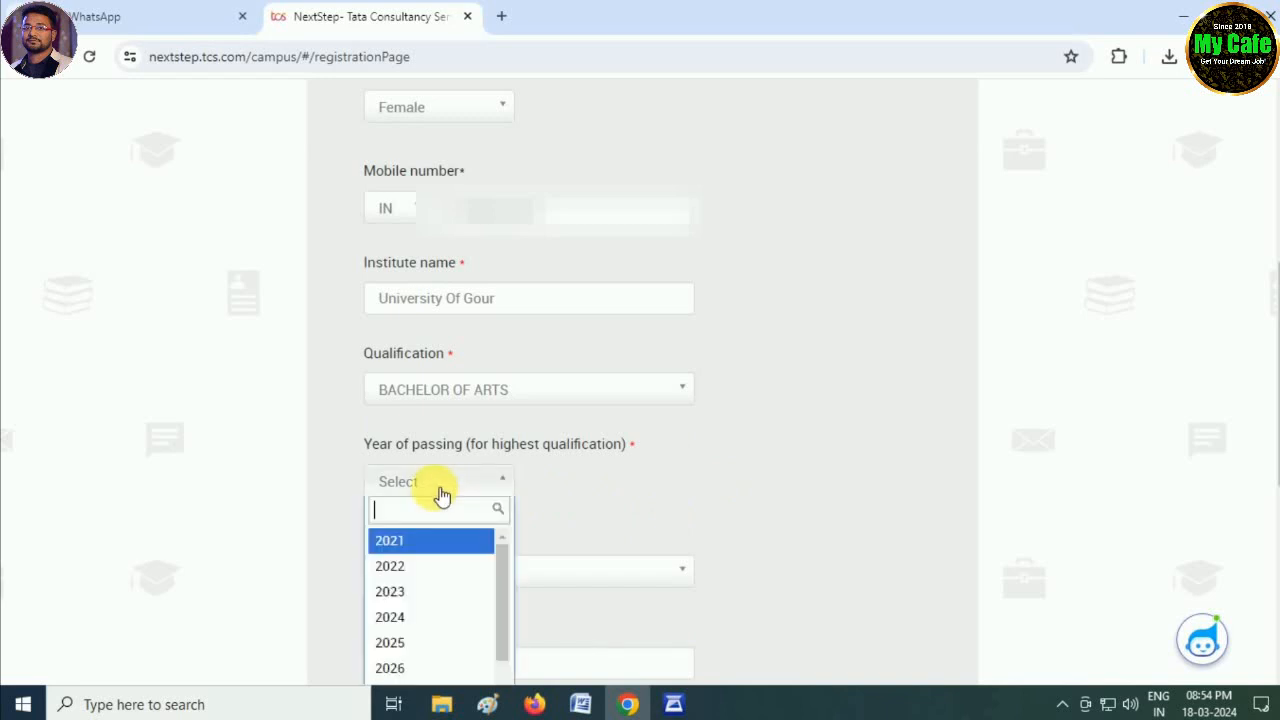
left_click(432, 592)
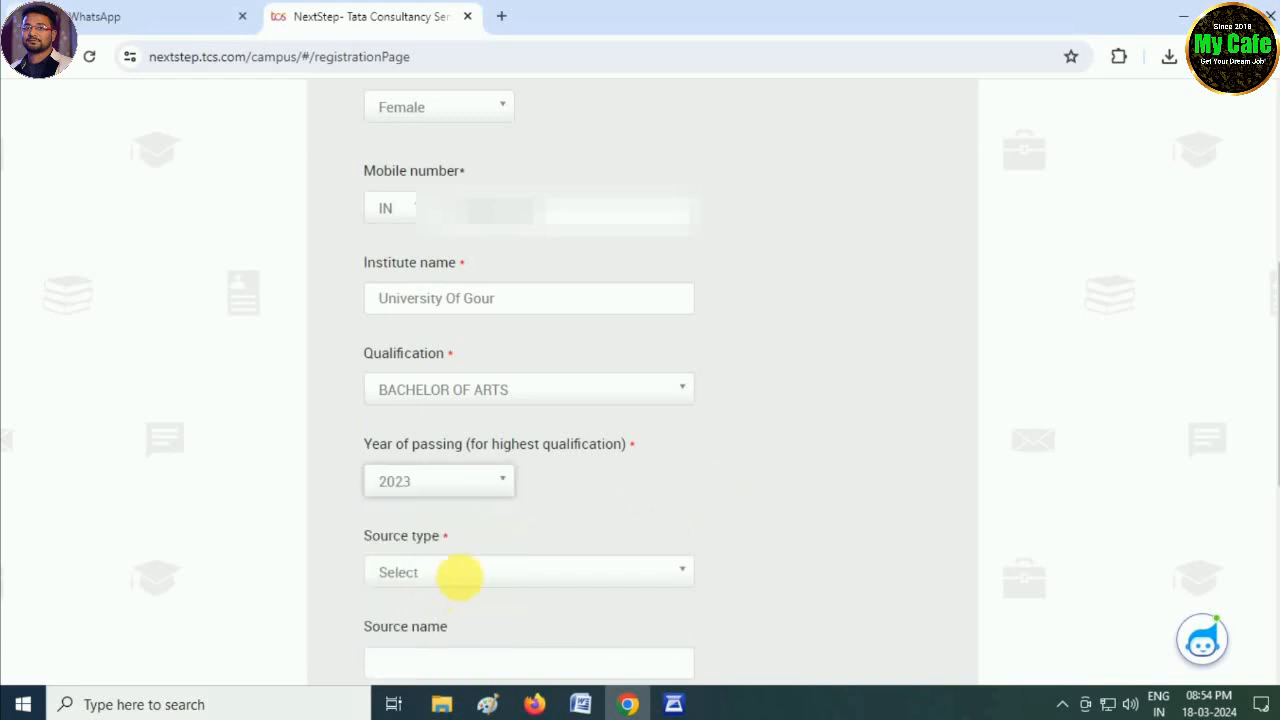
- Set the source type to Direct Applicant and enter the source person's name
scroll(644, 497, "down", 2)
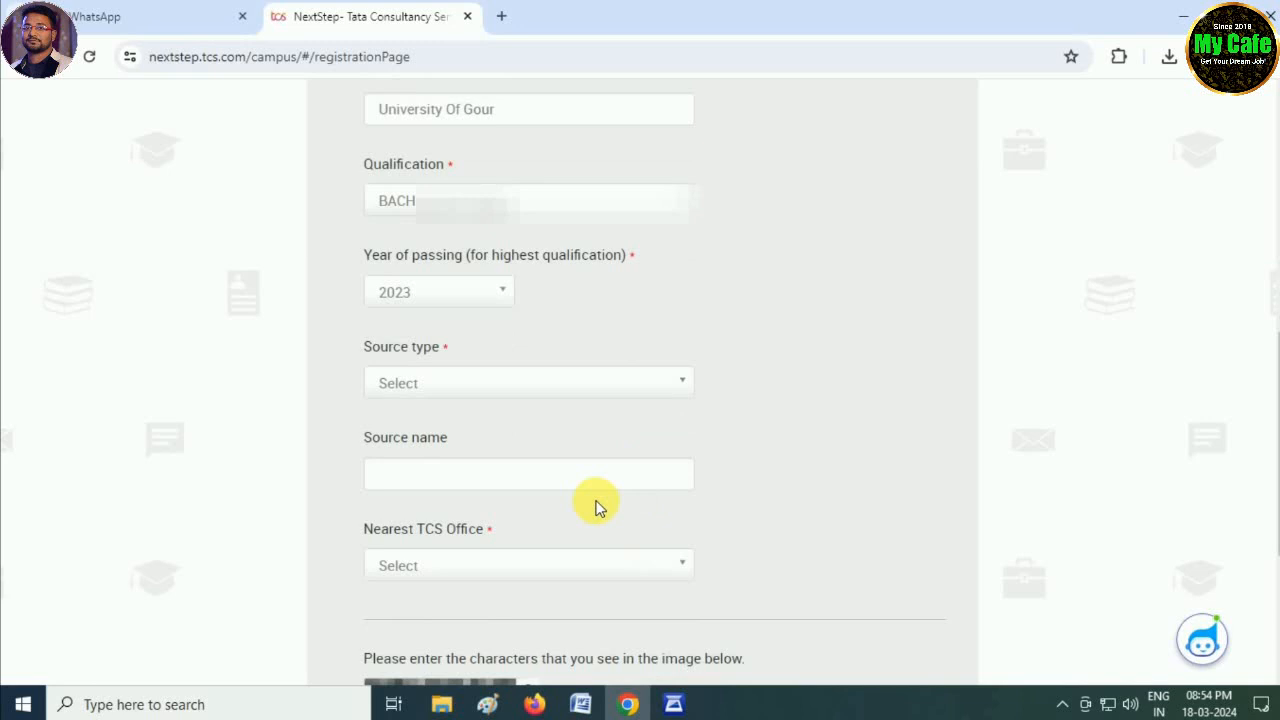
left_click(430, 388)
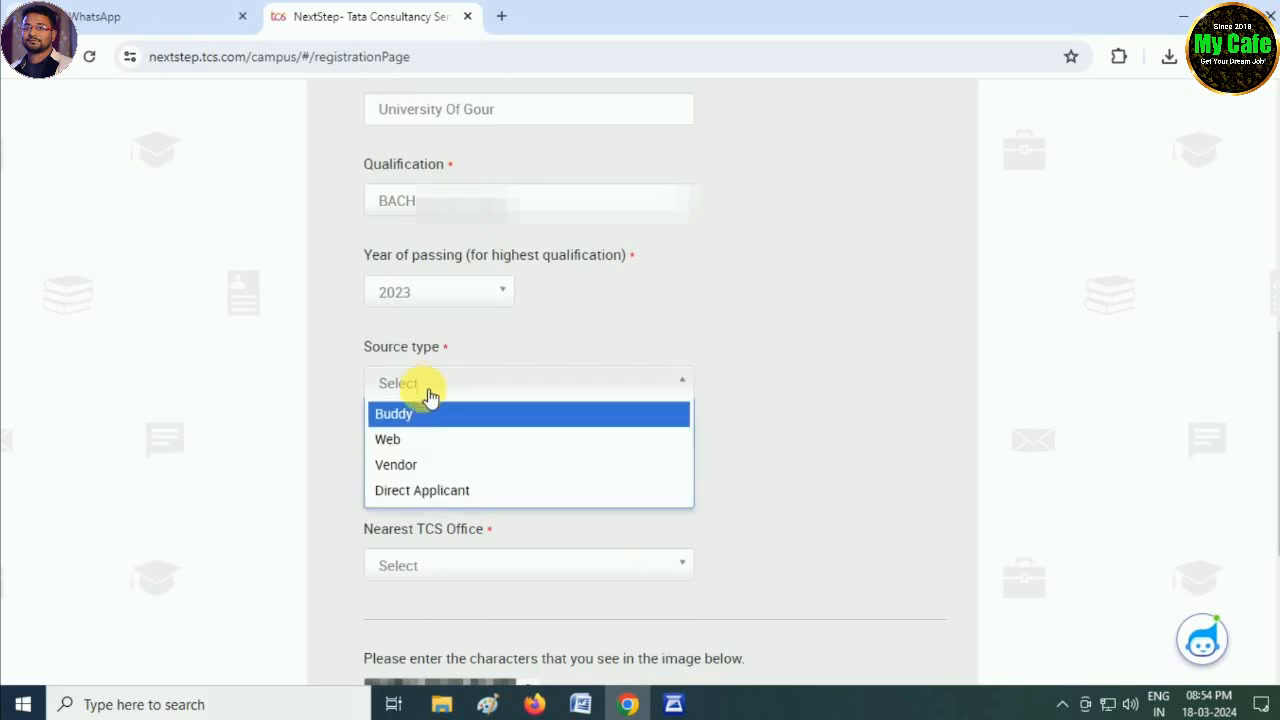
left_click(417, 450)
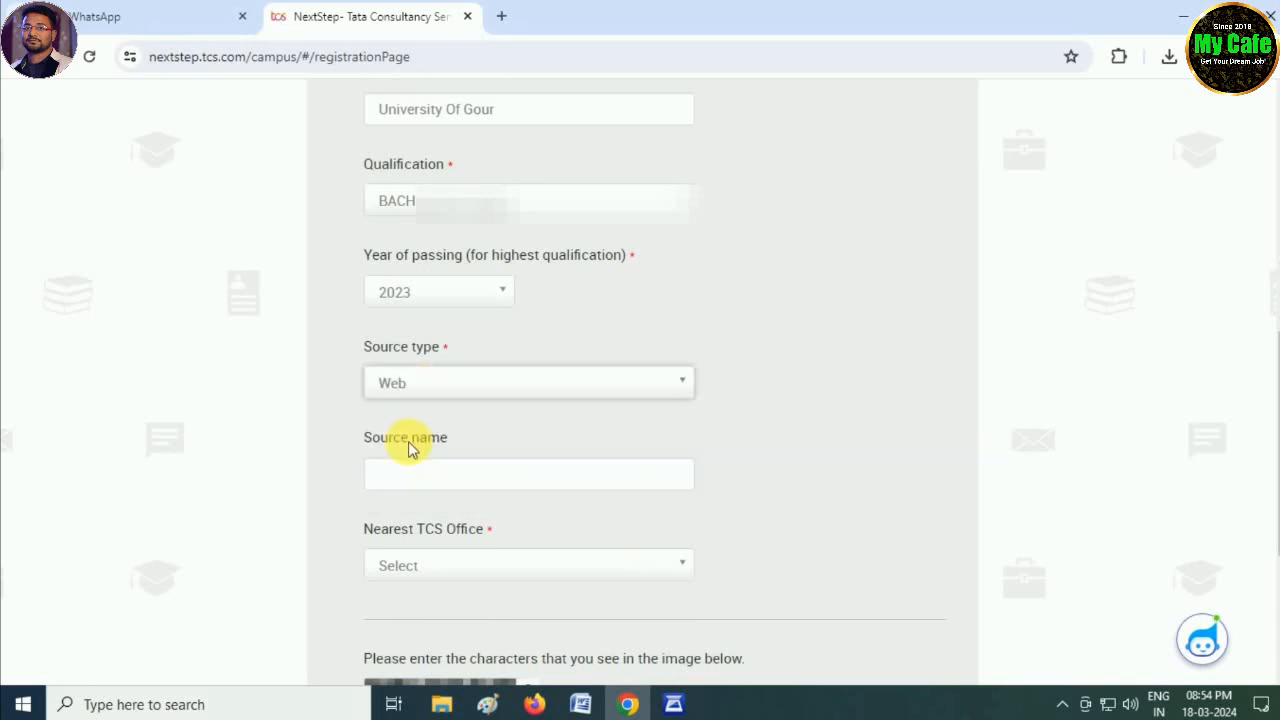
left_click(451, 392)
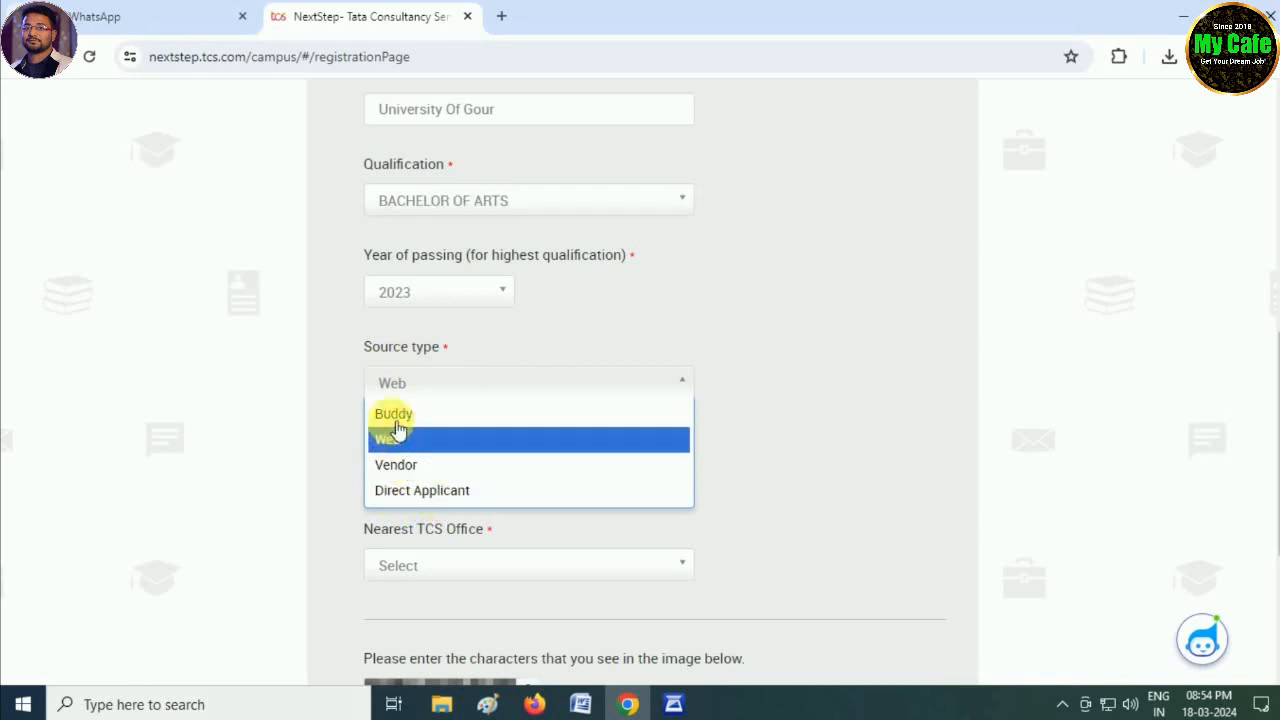
left_click(418, 492)
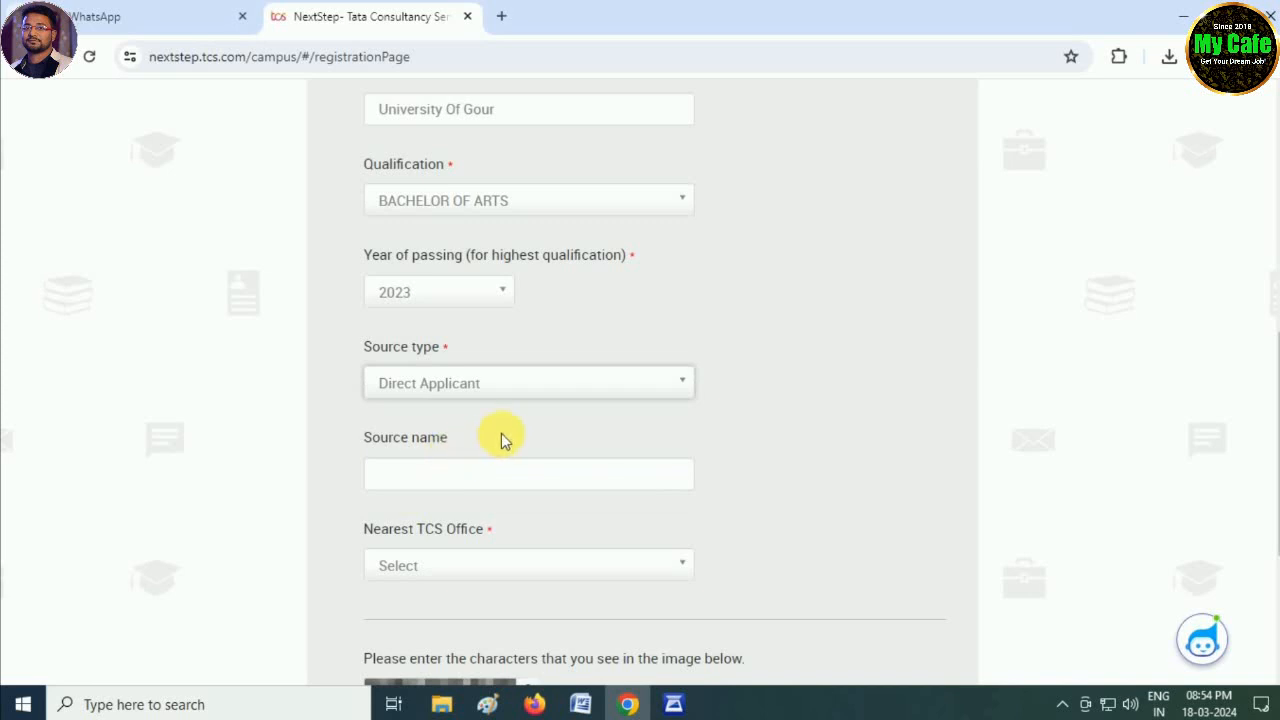
scroll(501, 433, "down", 1)
left_click(461, 385)
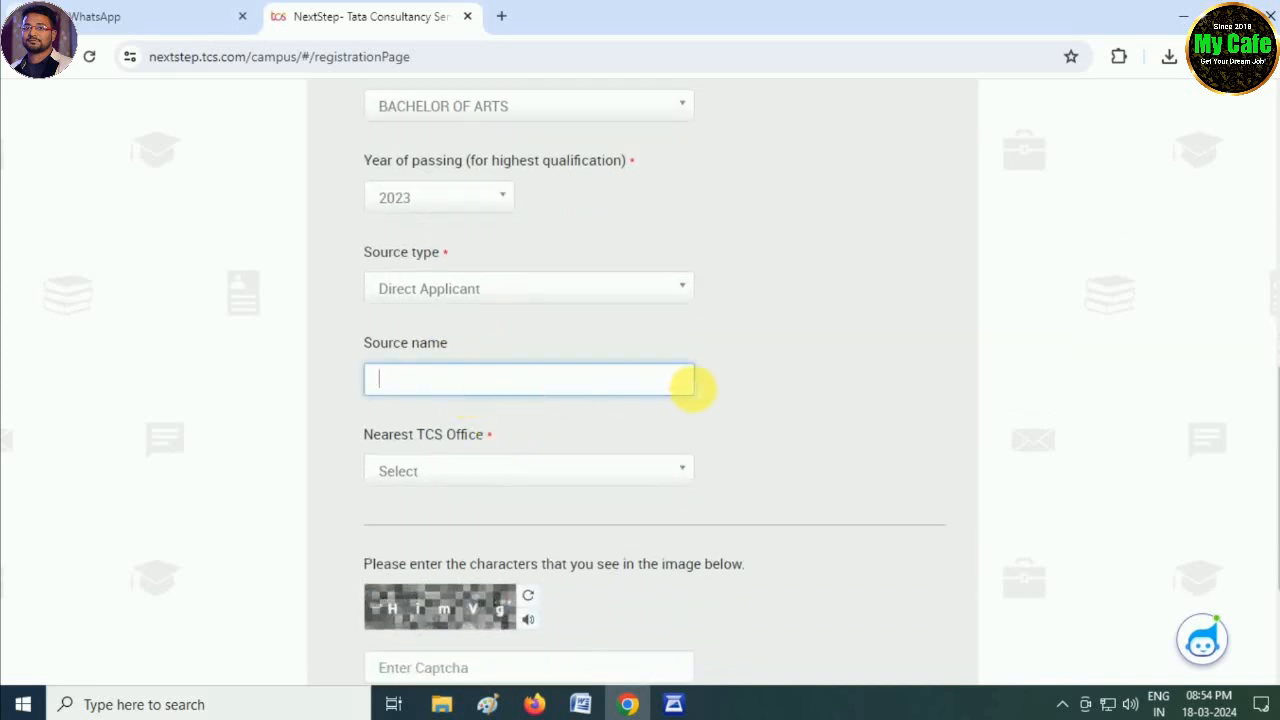
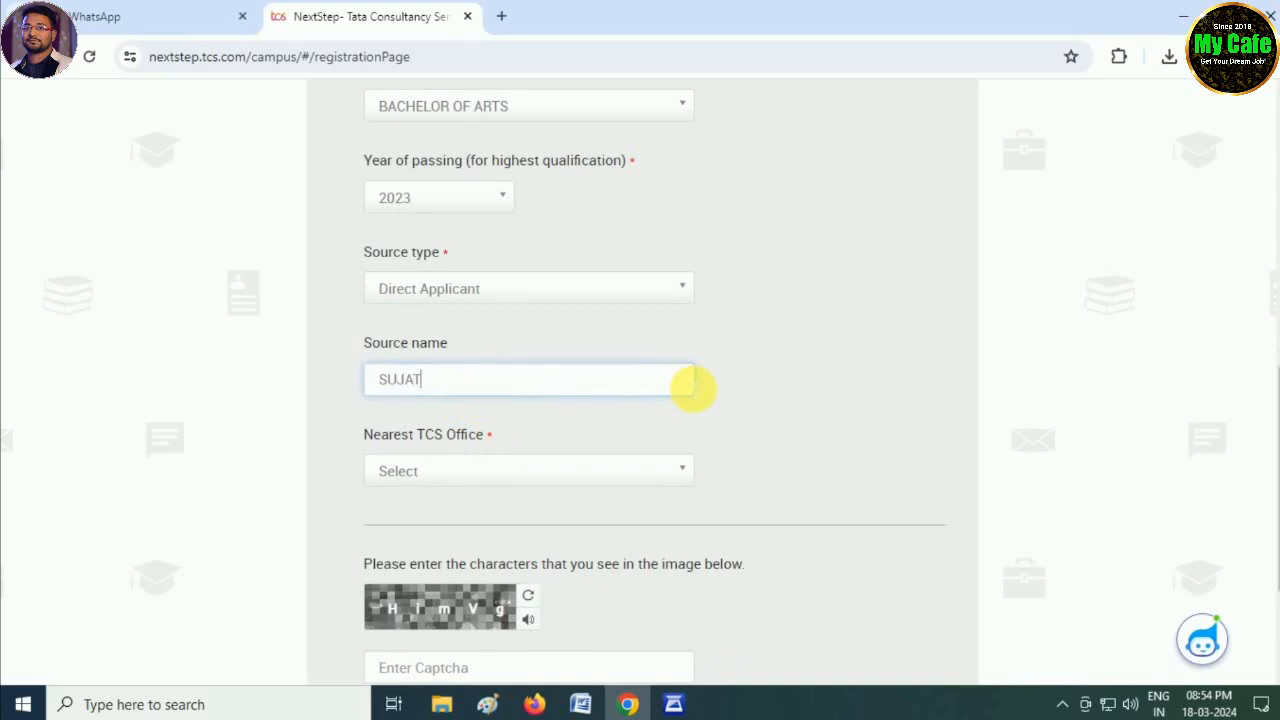
- Choose Kolkata as the nearest TCS office
left_click(430, 470)
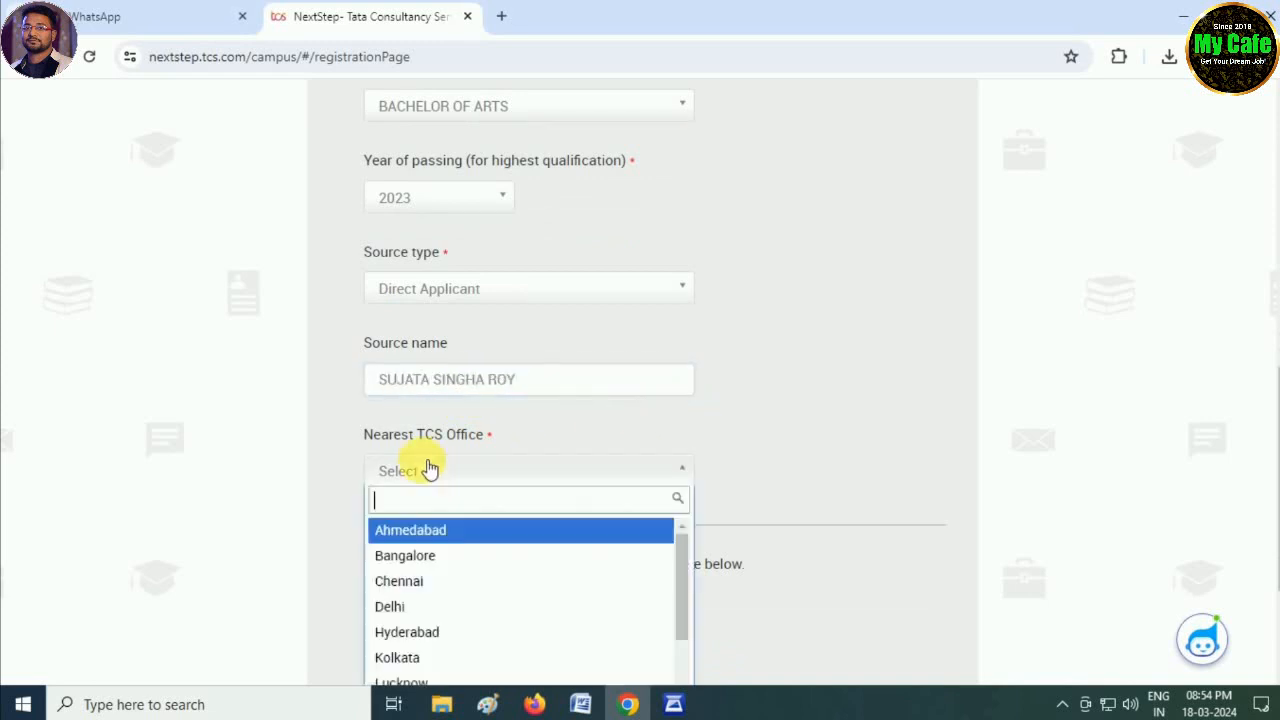
left_click(408, 656)
scroll(583, 540, "down", 2)
left_click(486, 488)
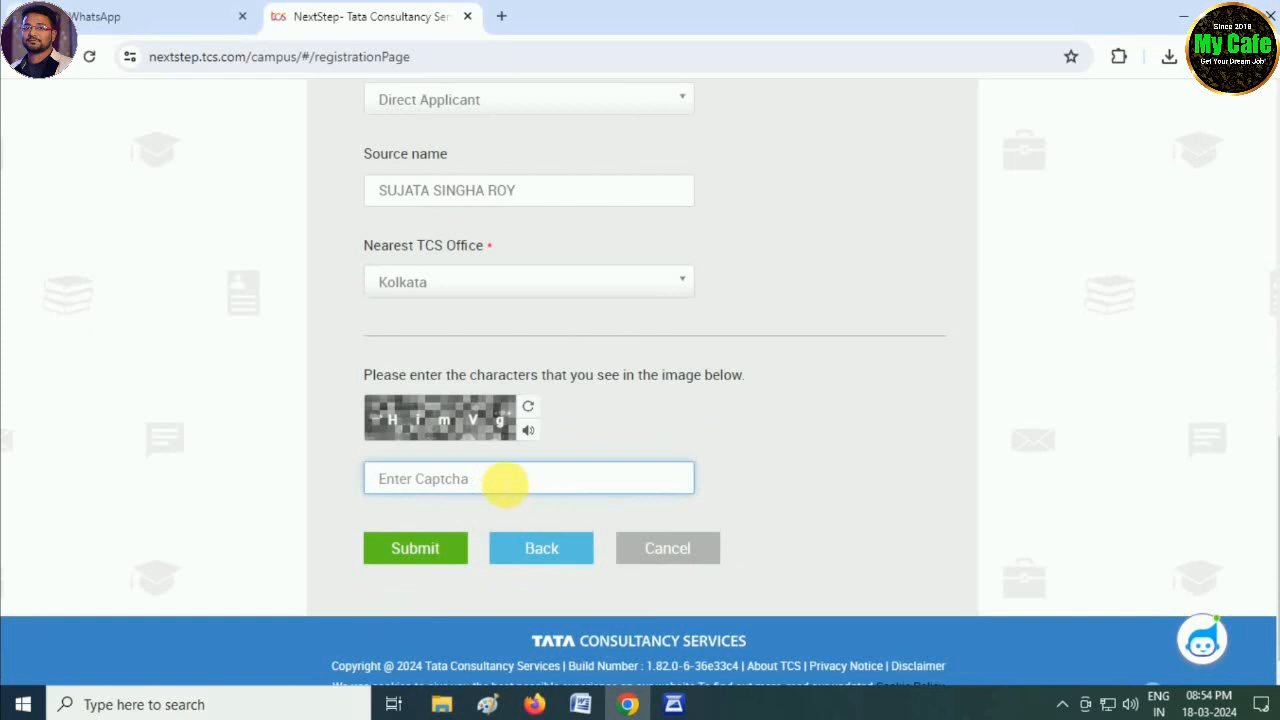
- Refresh to a readable captcha, enter its characters, and submit the registration form
left_click(530, 407)
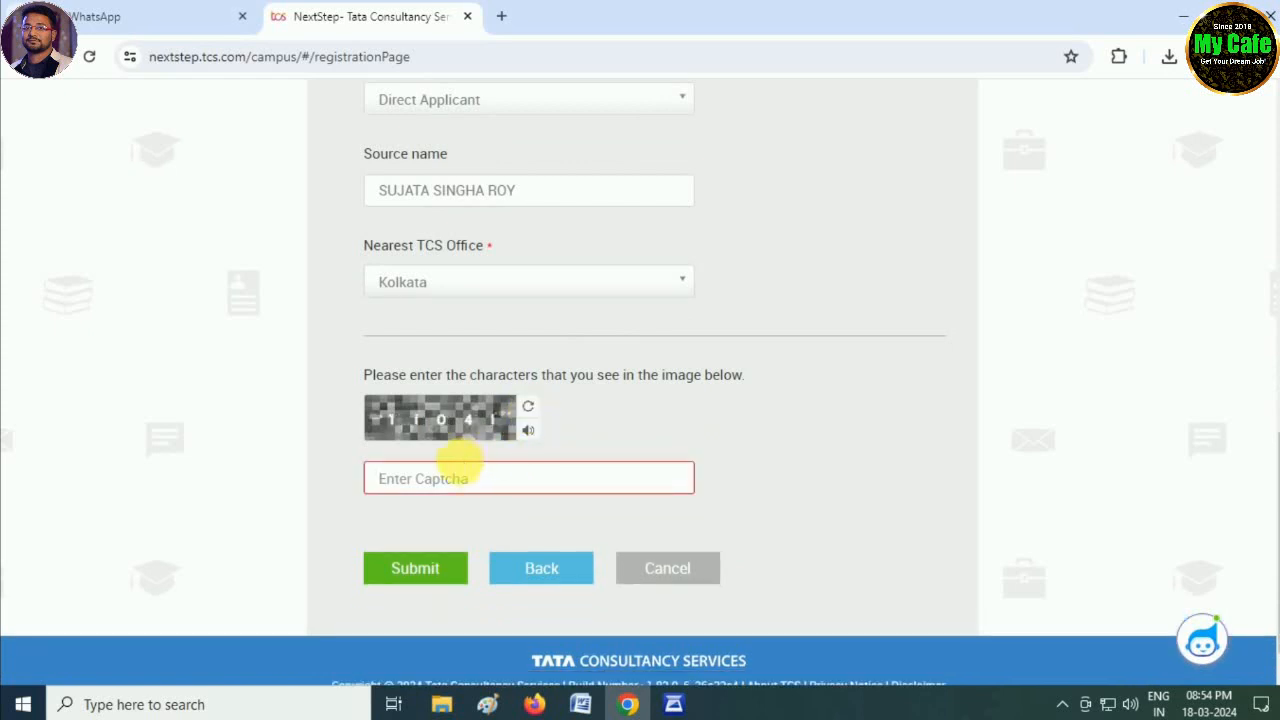
left_click(538, 481)
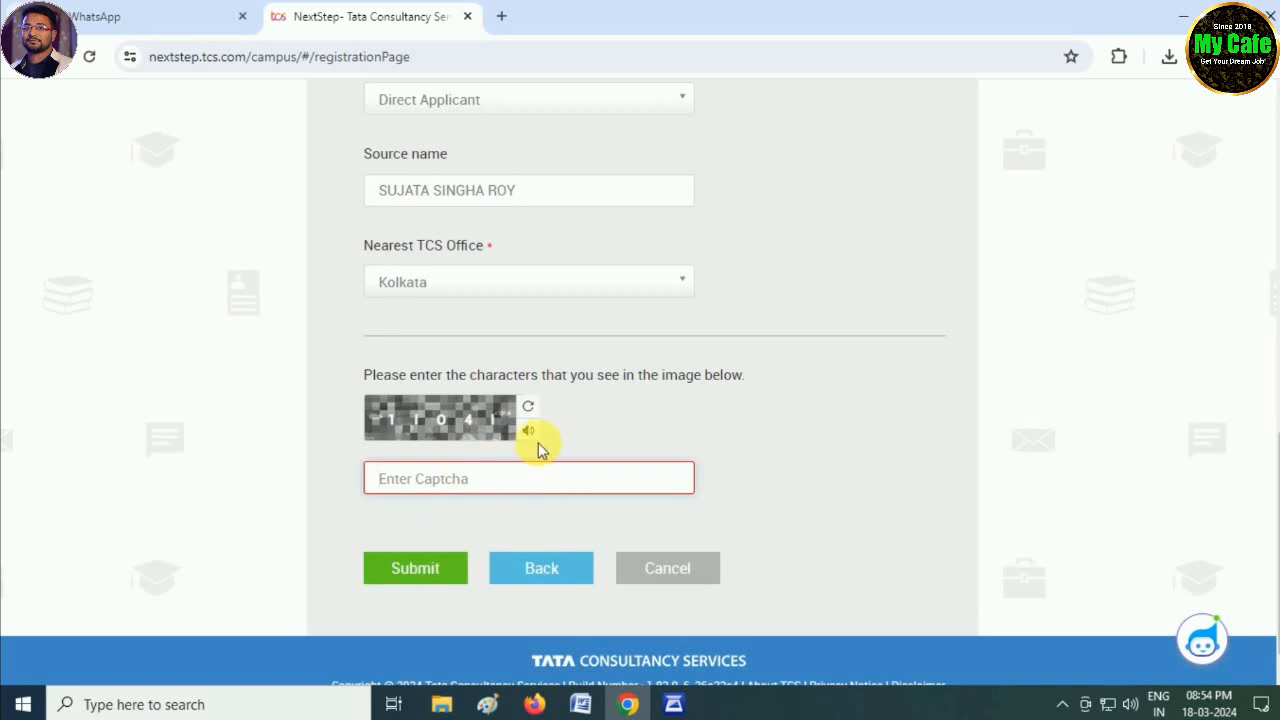
left_click(538, 410)
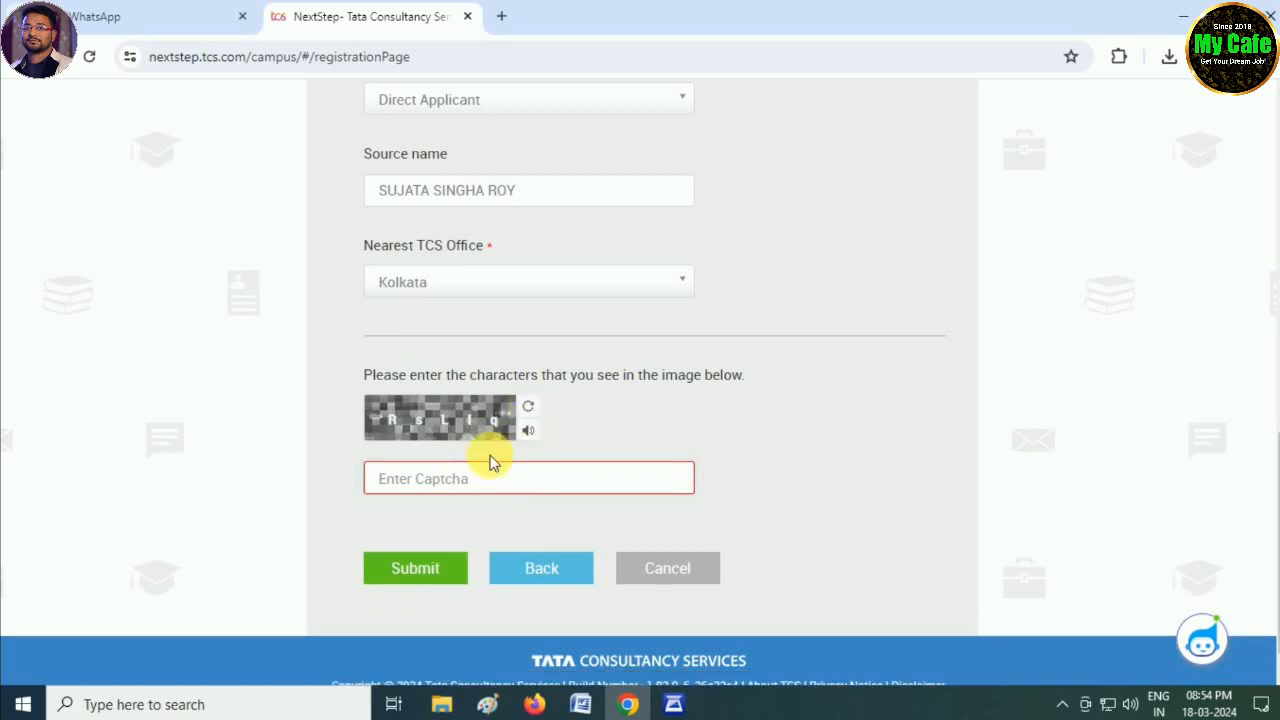
left_click(528, 408)
left_click(500, 478)
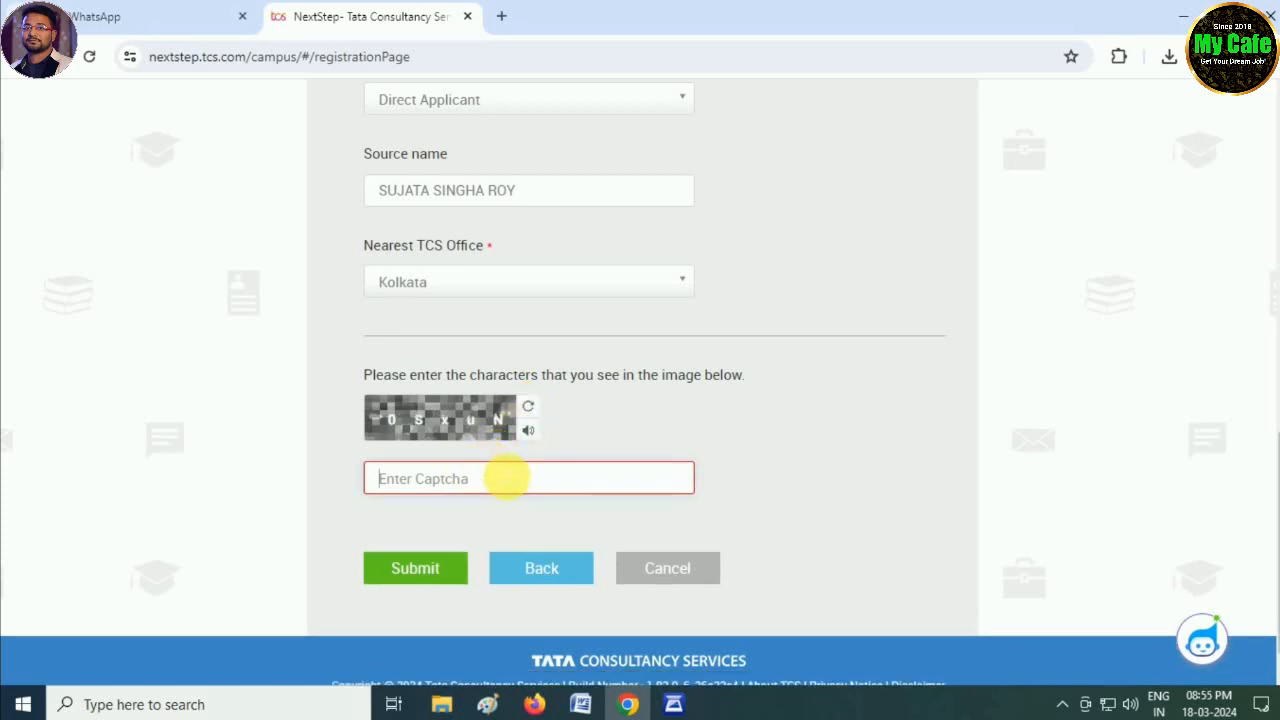
type("0S")
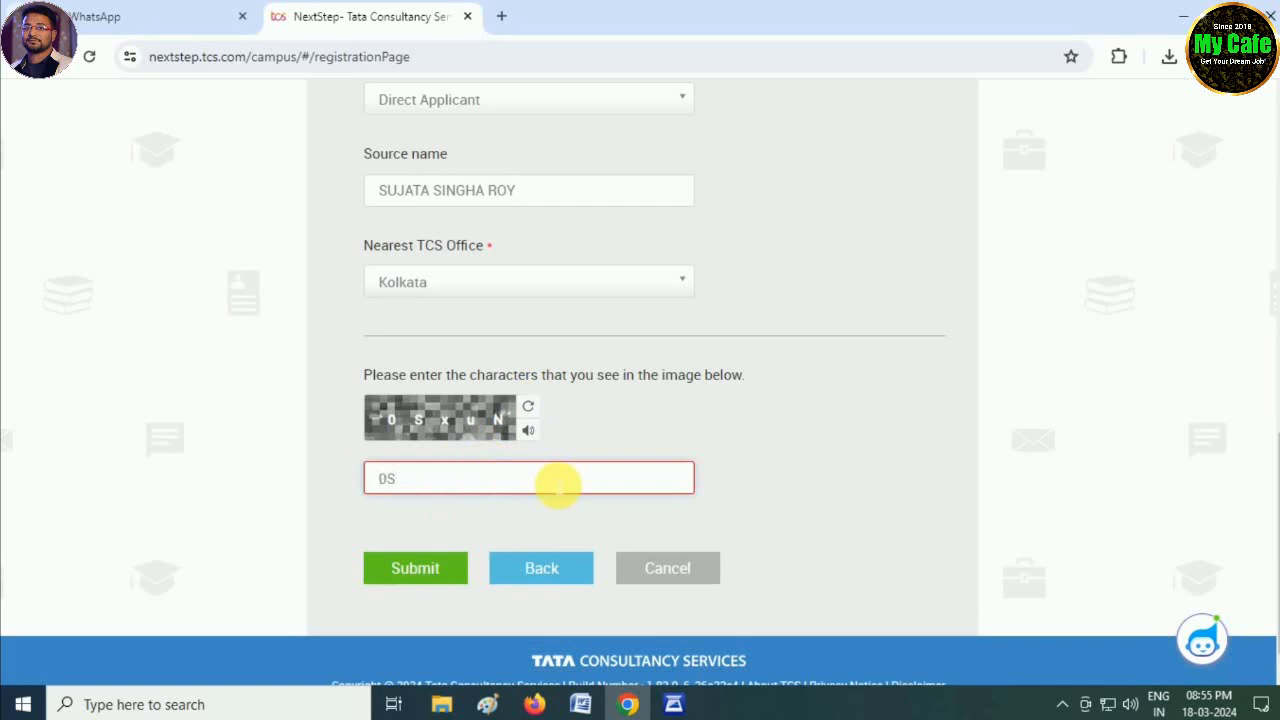
type("xuN")
scroll(557, 486, "down", 1)
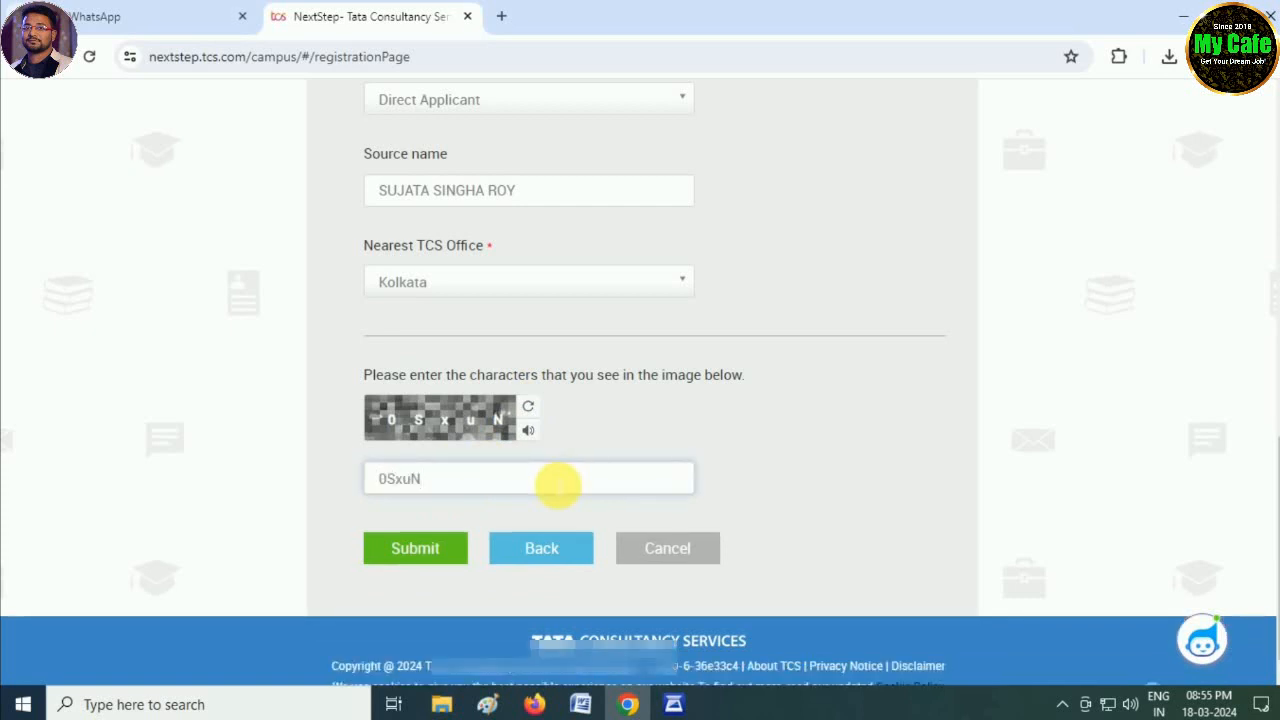
left_click(412, 562)
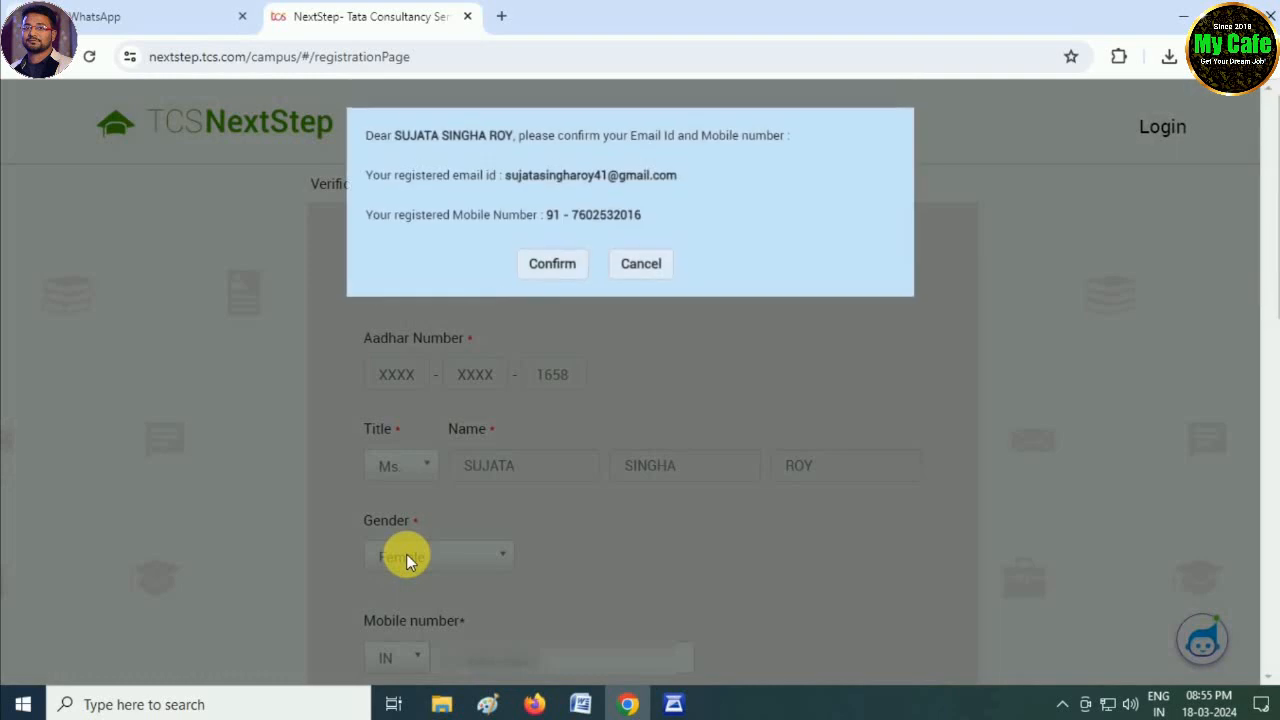
- Confirm the email and mobile, copy the Reference ID from the thank-you page, and continue
left_click(557, 270)
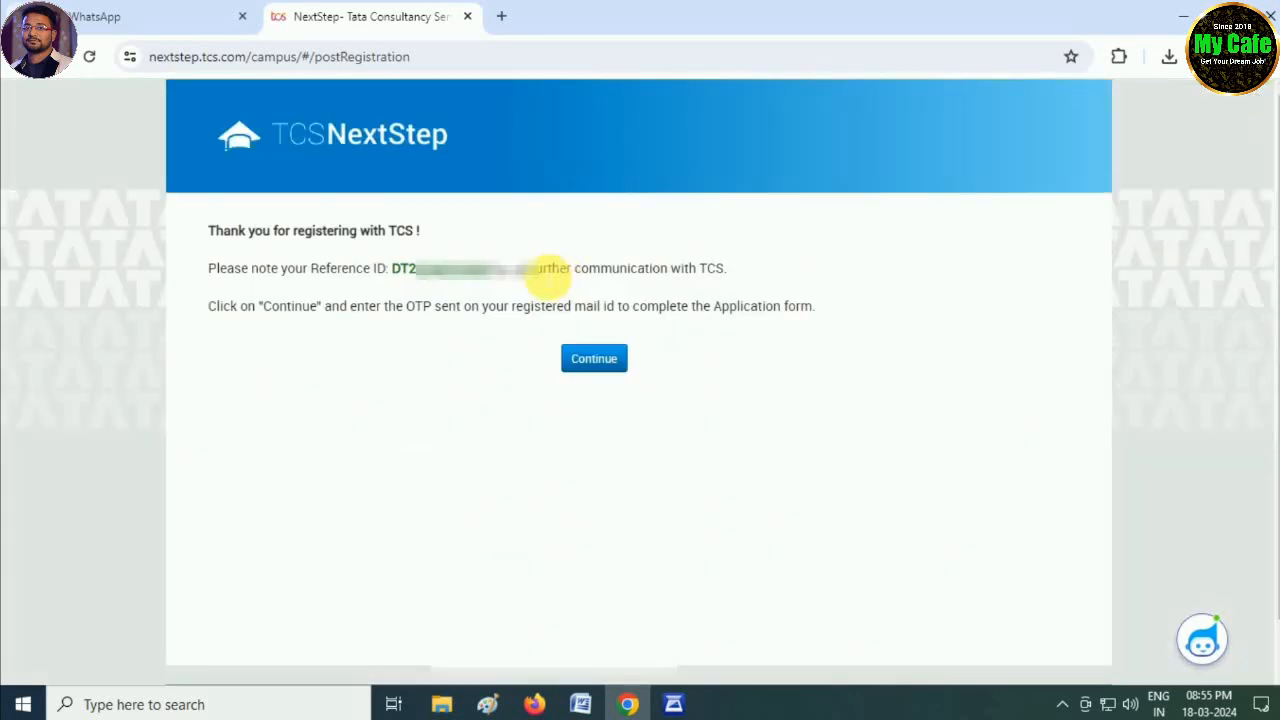
left_click_drag(391, 270, 490, 275)
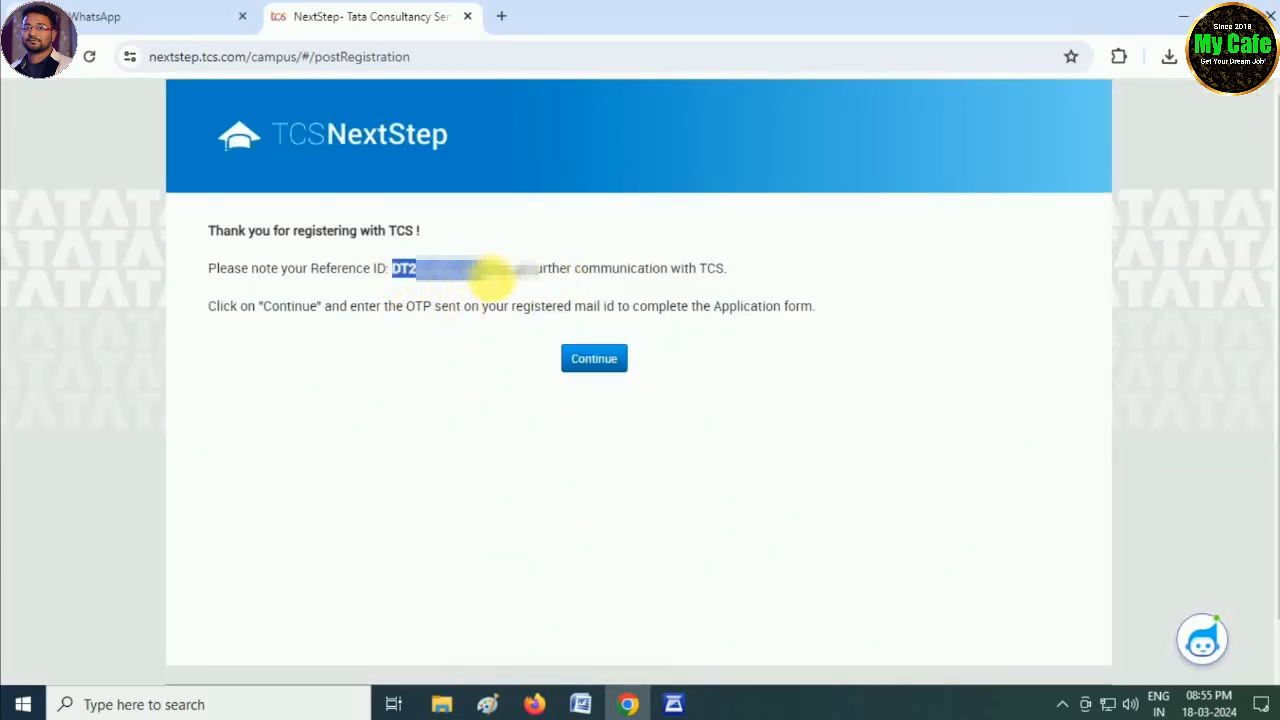
right_click(484, 280)
left_click(506, 300)
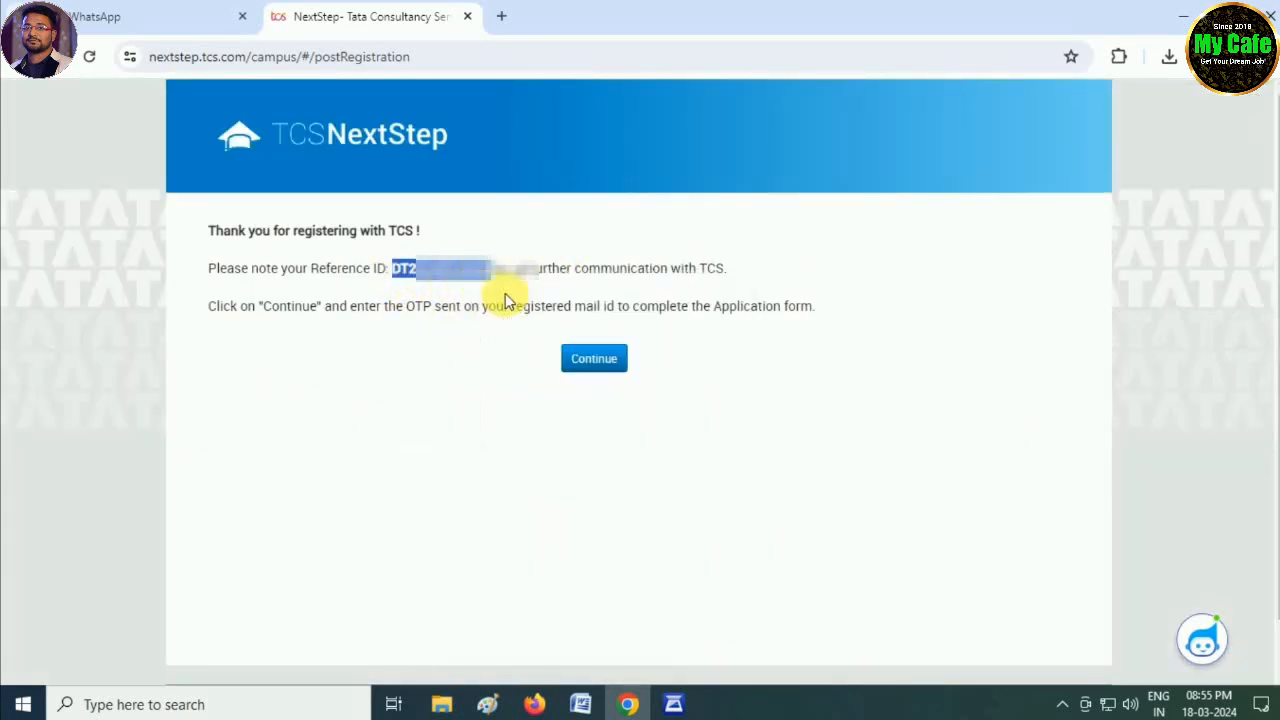
left_click(600, 359)
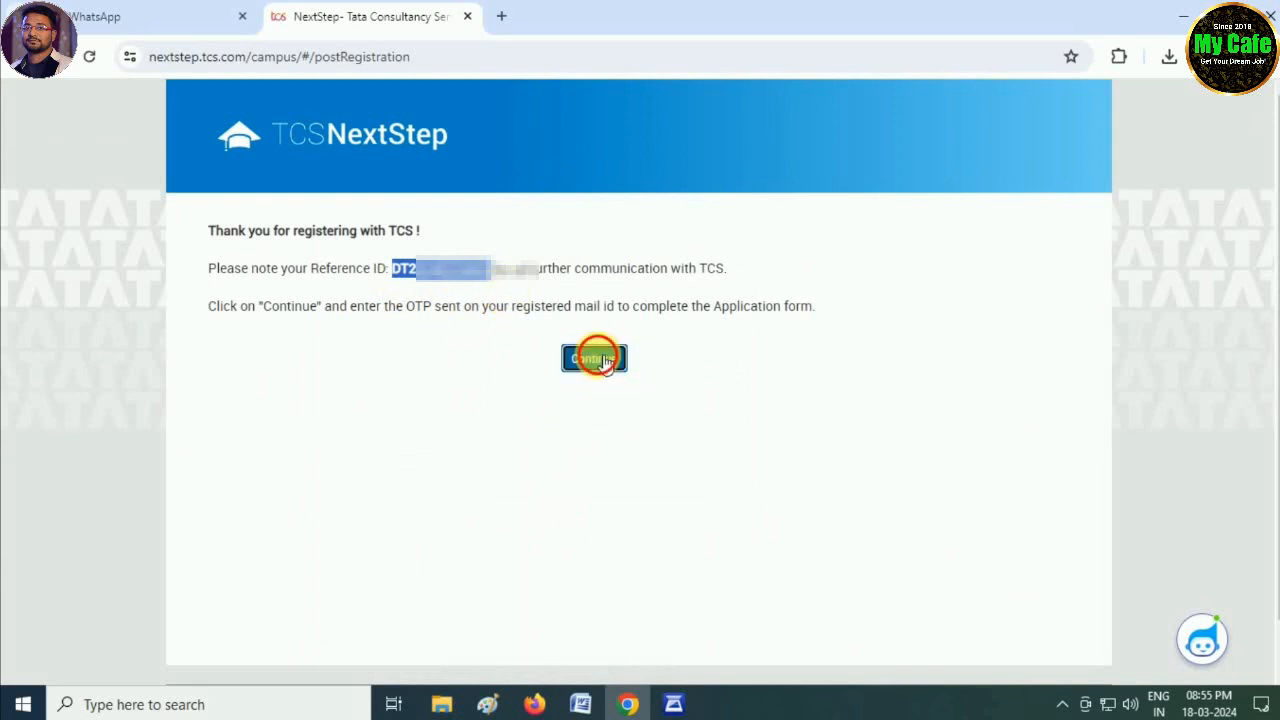
- Enter the captcha text, then the 7-character email OTP, and log in
left_click(592, 302)
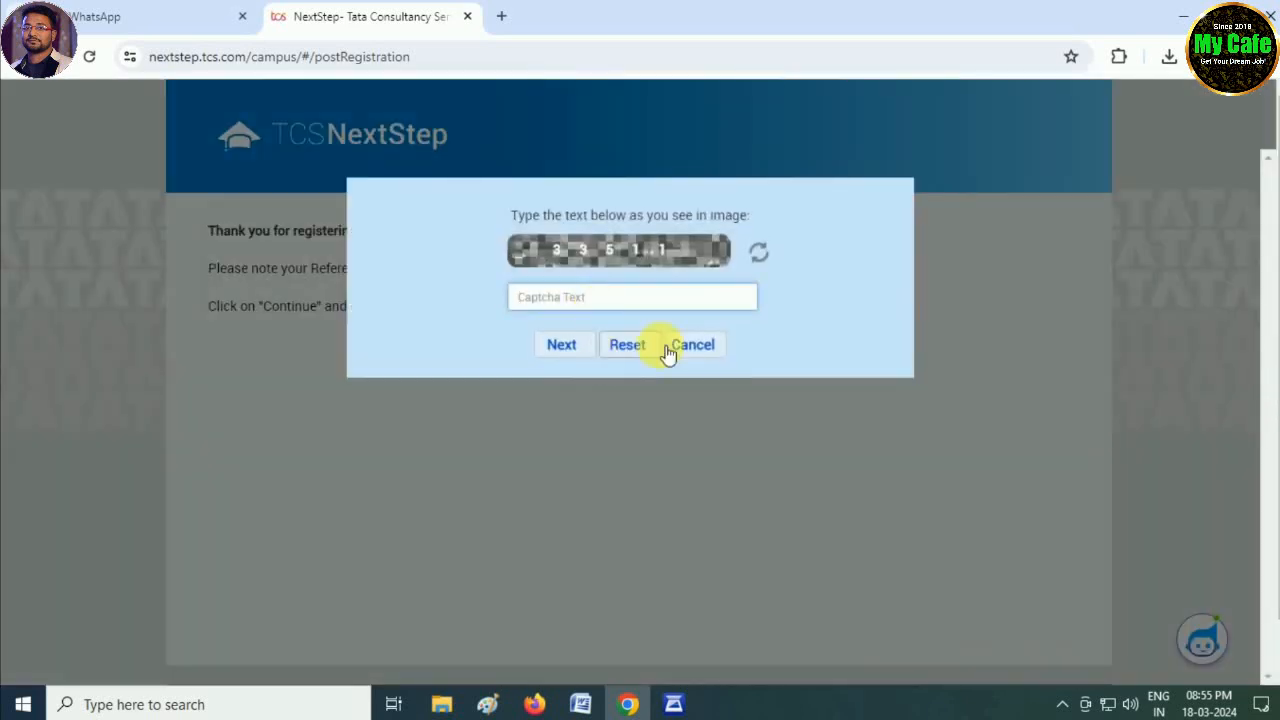
type("33511")
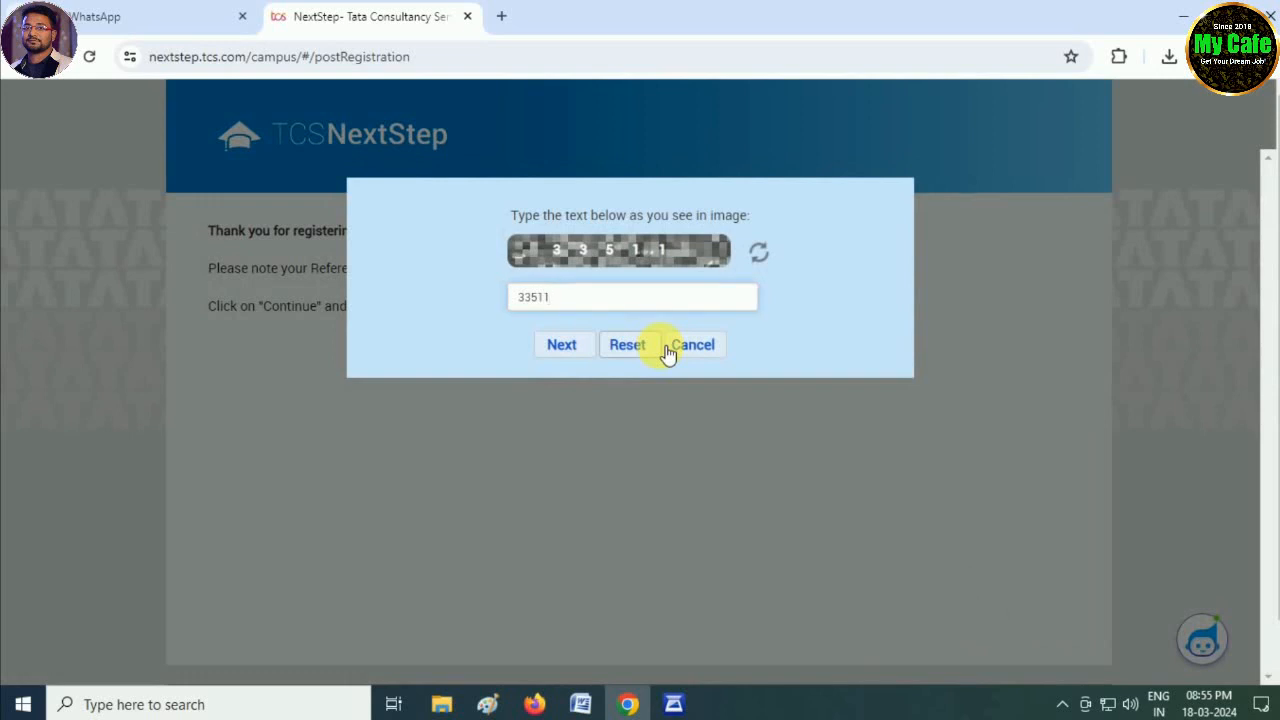
left_click(562, 345)
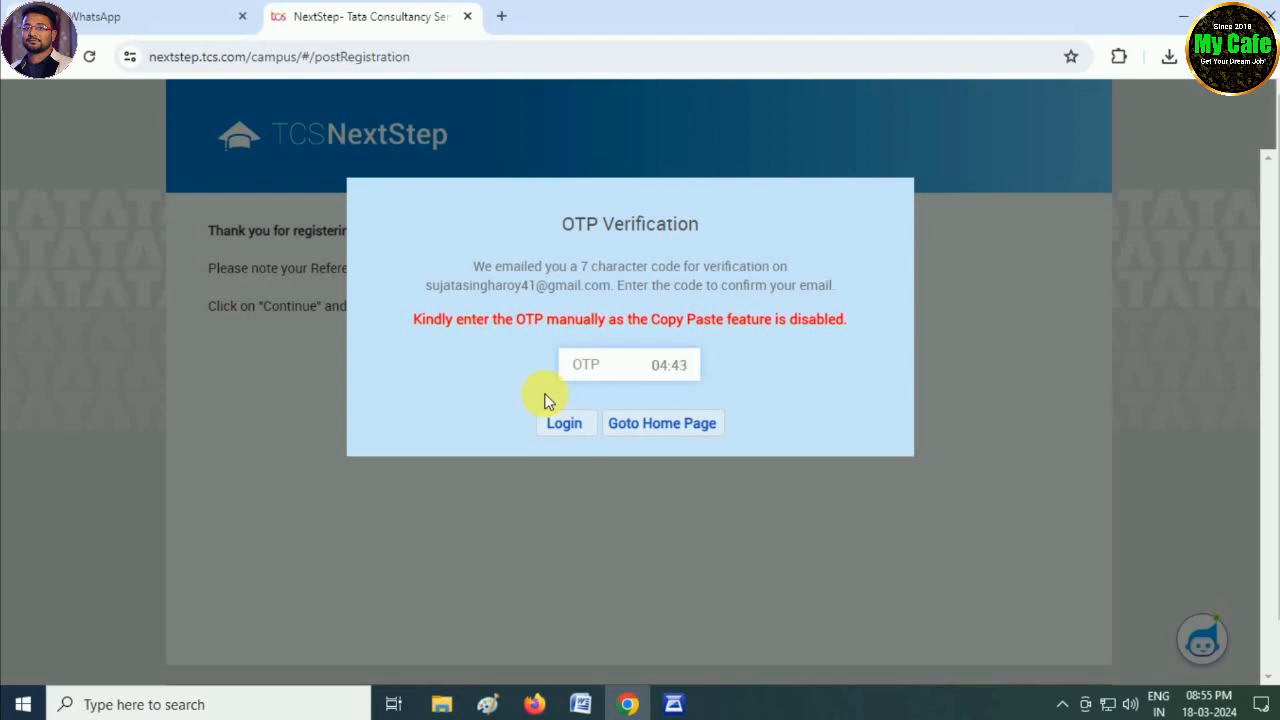
type("•")
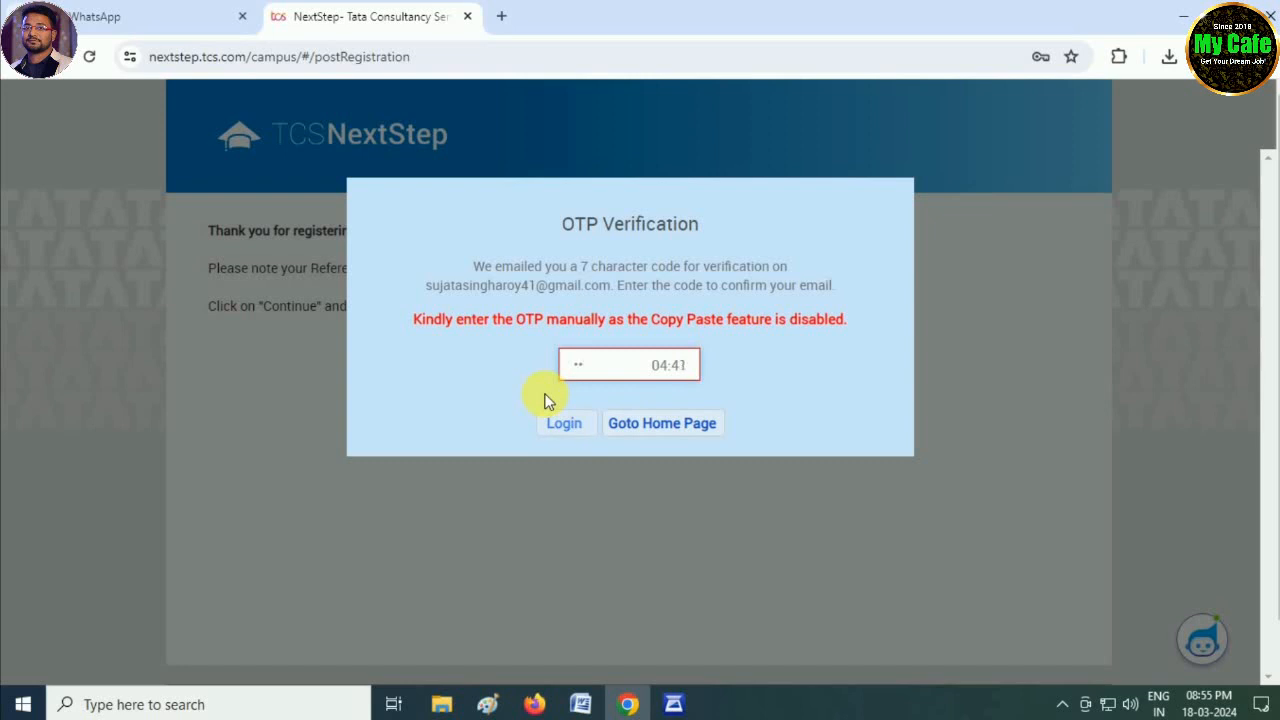
type("••••••")
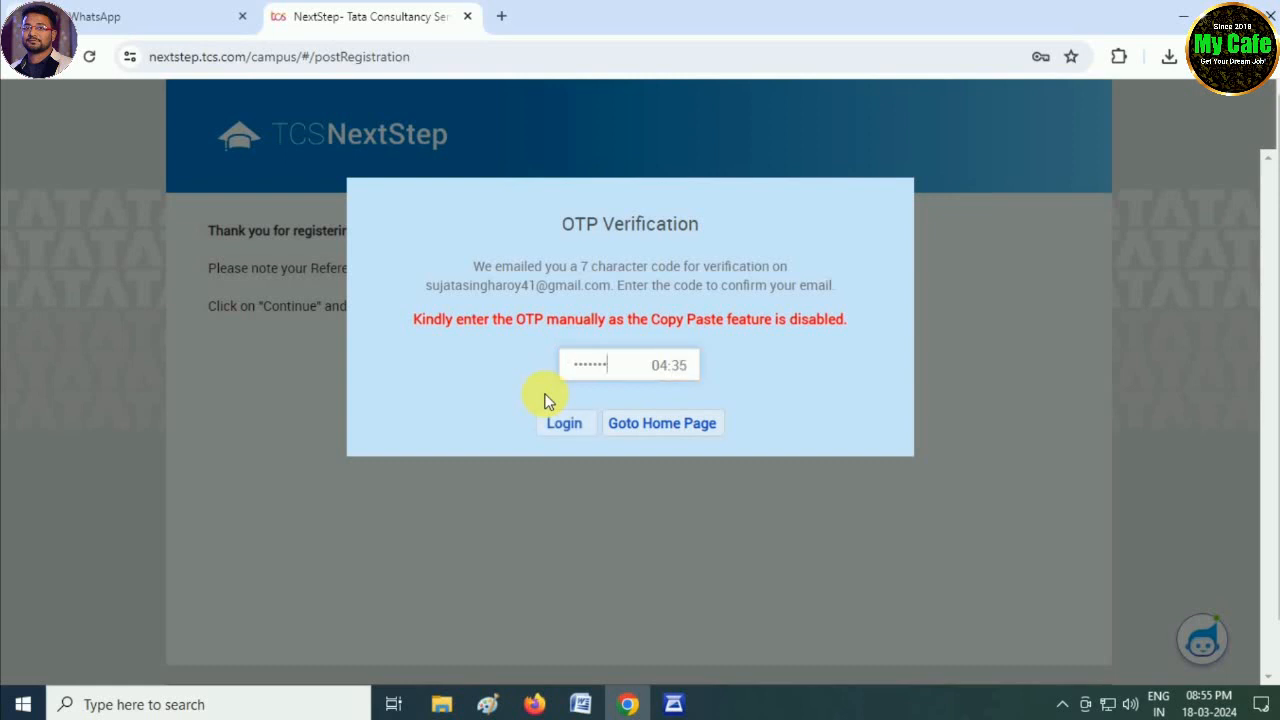
left_click(555, 431)
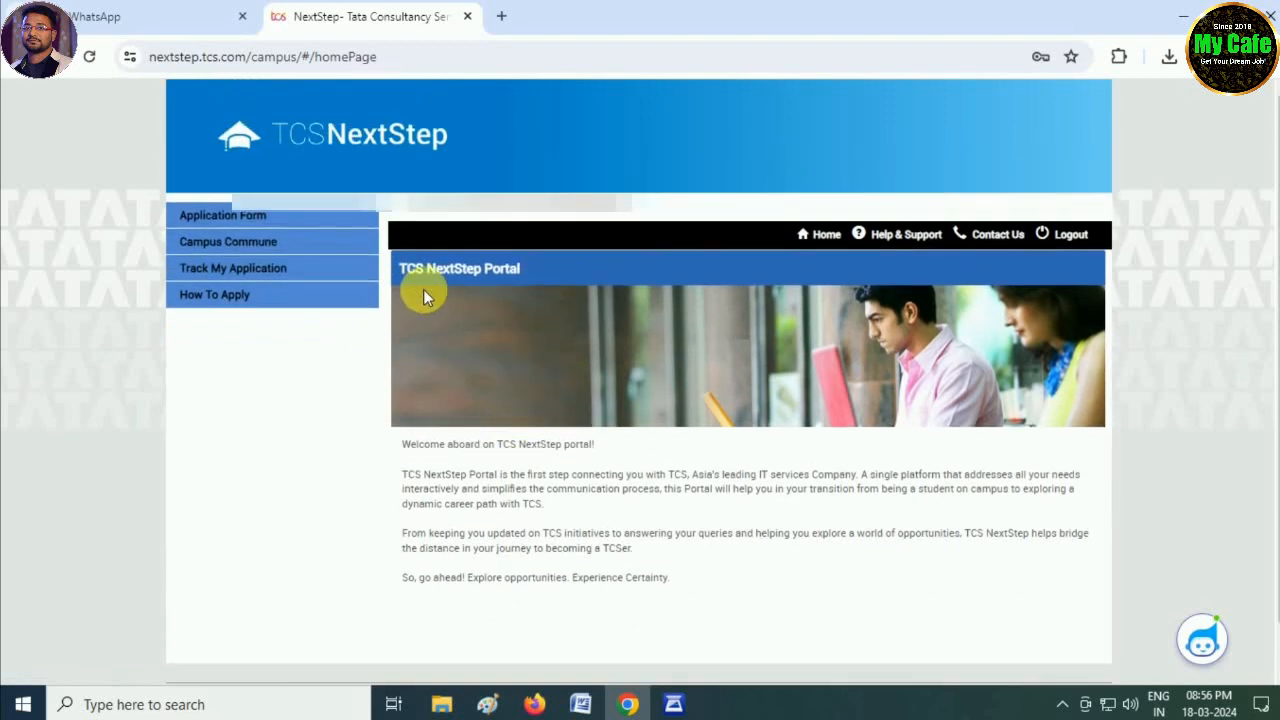
- Open Application Form from the left menu, review its listed sections, and start filling it
left_click(257, 216)
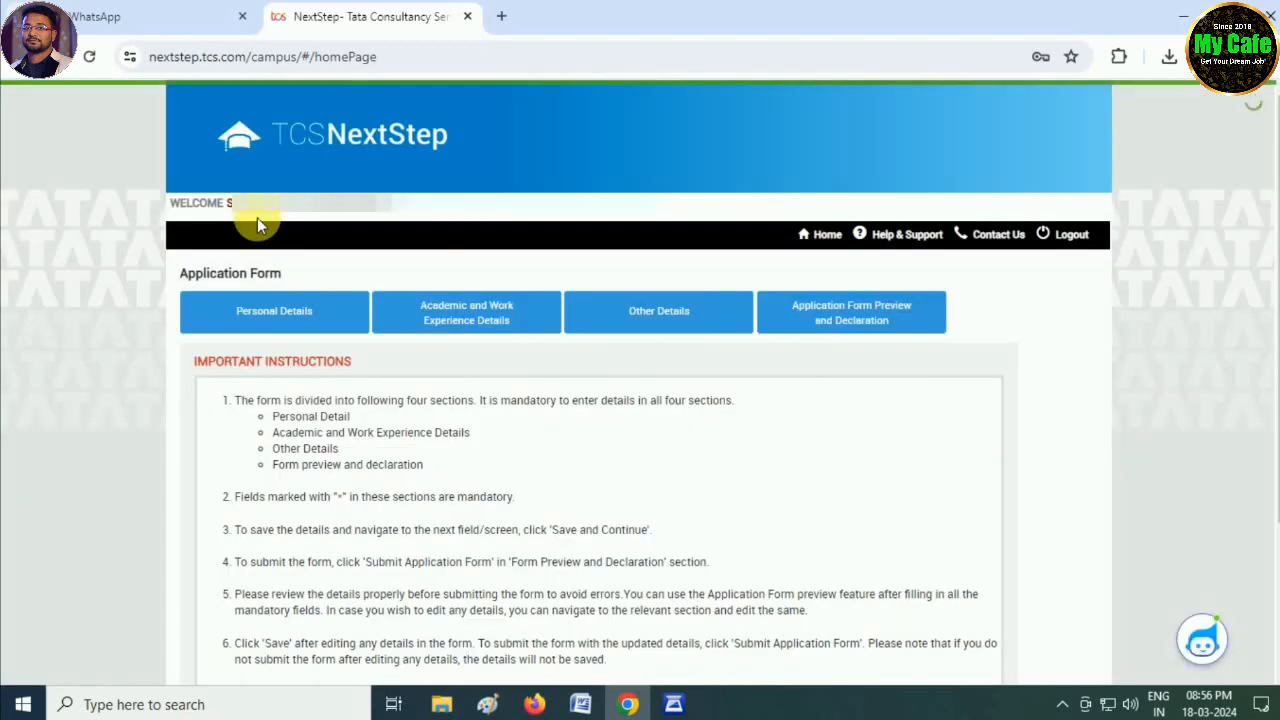
scroll(410, 510, "down", 1)
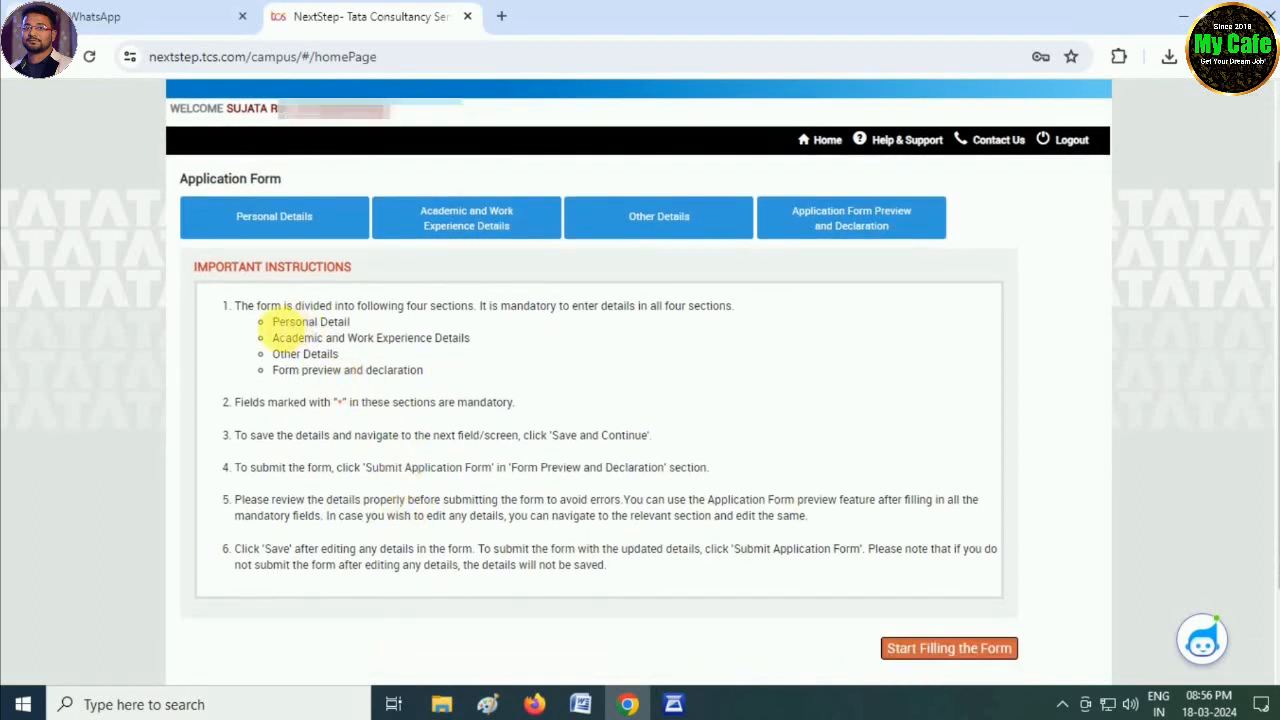
left_click_drag(268, 322, 378, 339)
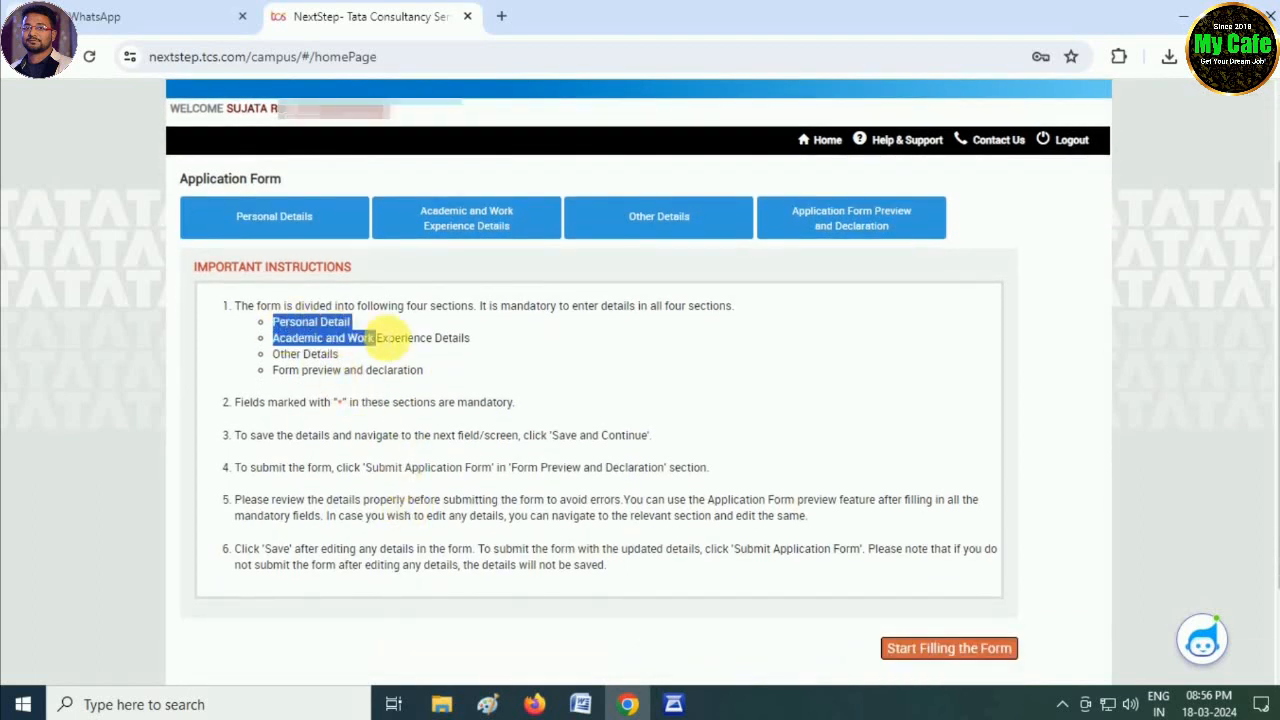
left_click(316, 355)
left_click_drag(271, 329, 470, 372)
left_click(630, 393)
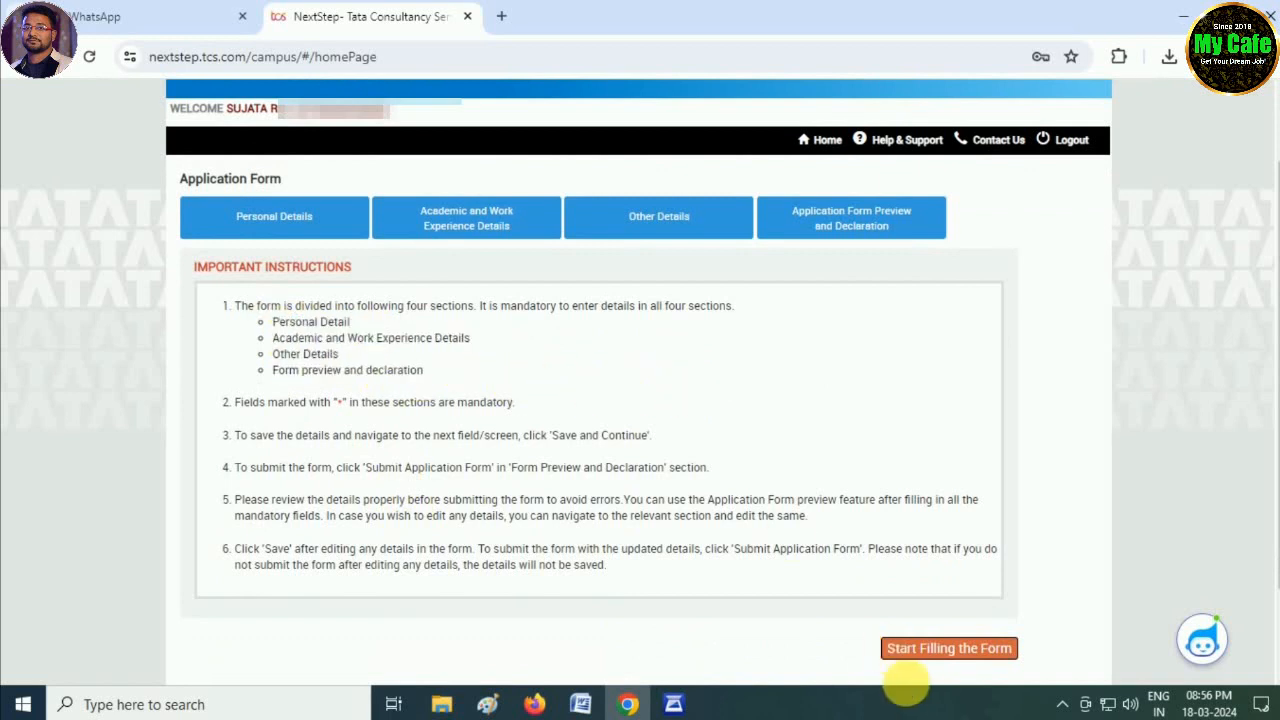
left_click(948, 650)
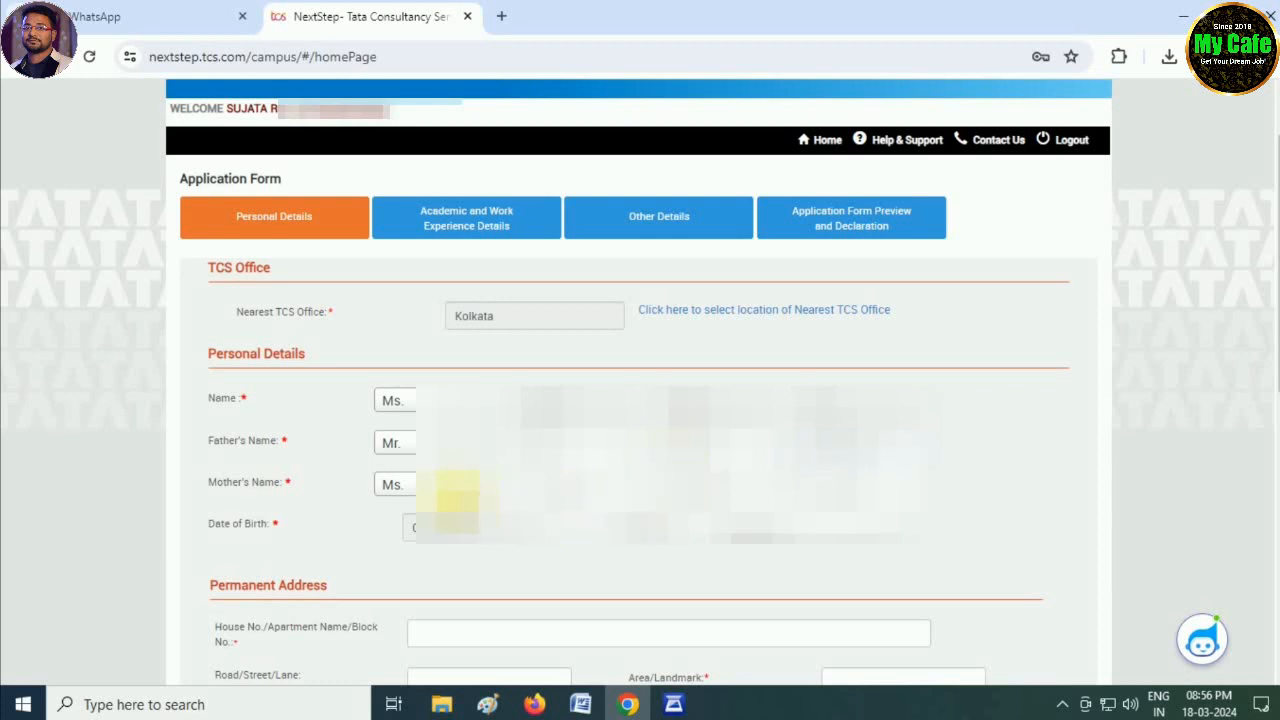
- Keep Ms. as the mother's salutation and enter the permanent house number and landmark
left_click(449, 482)
left_click(815, 512)
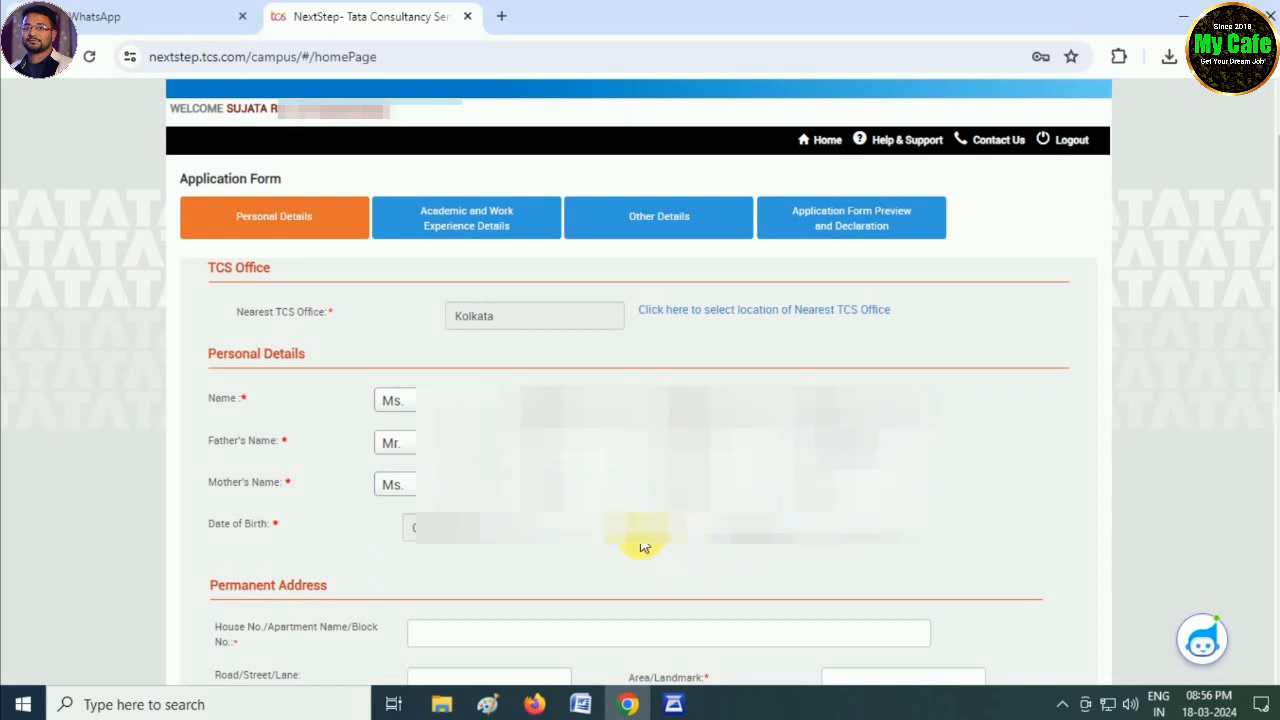
scroll(643, 543, "down", 2)
scroll(600, 535, "down", 1)
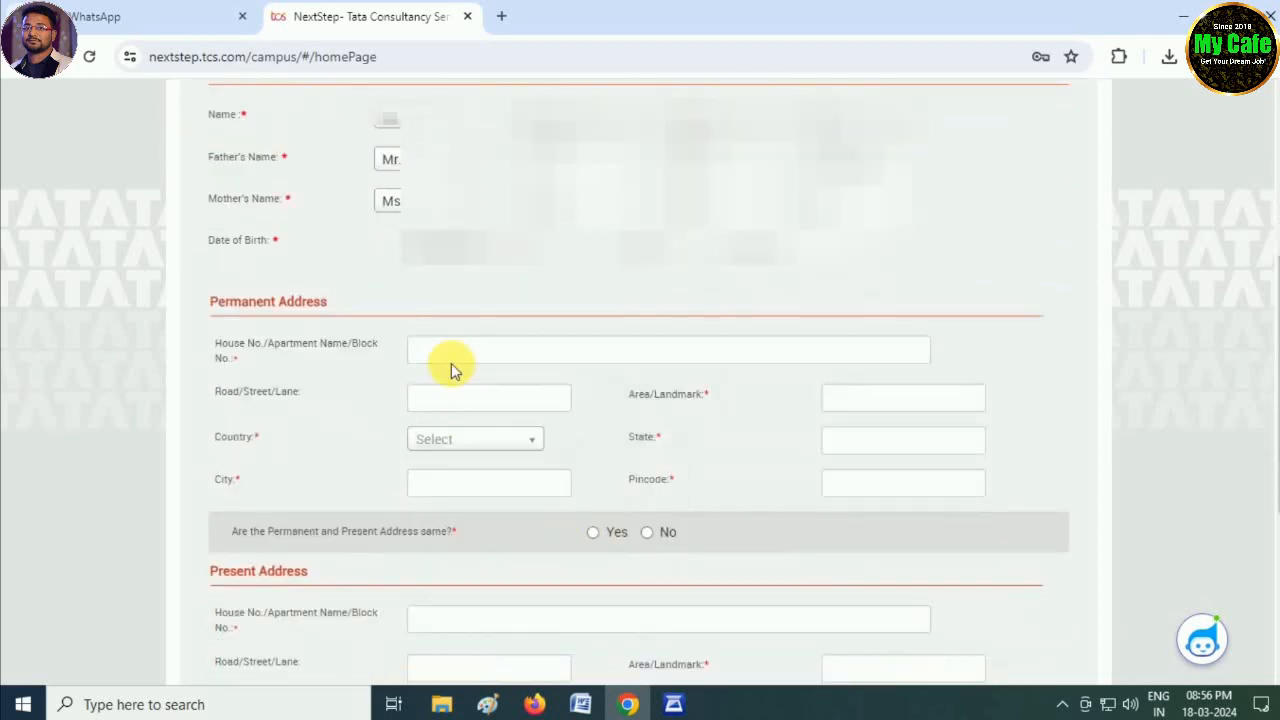
left_click(610, 349)
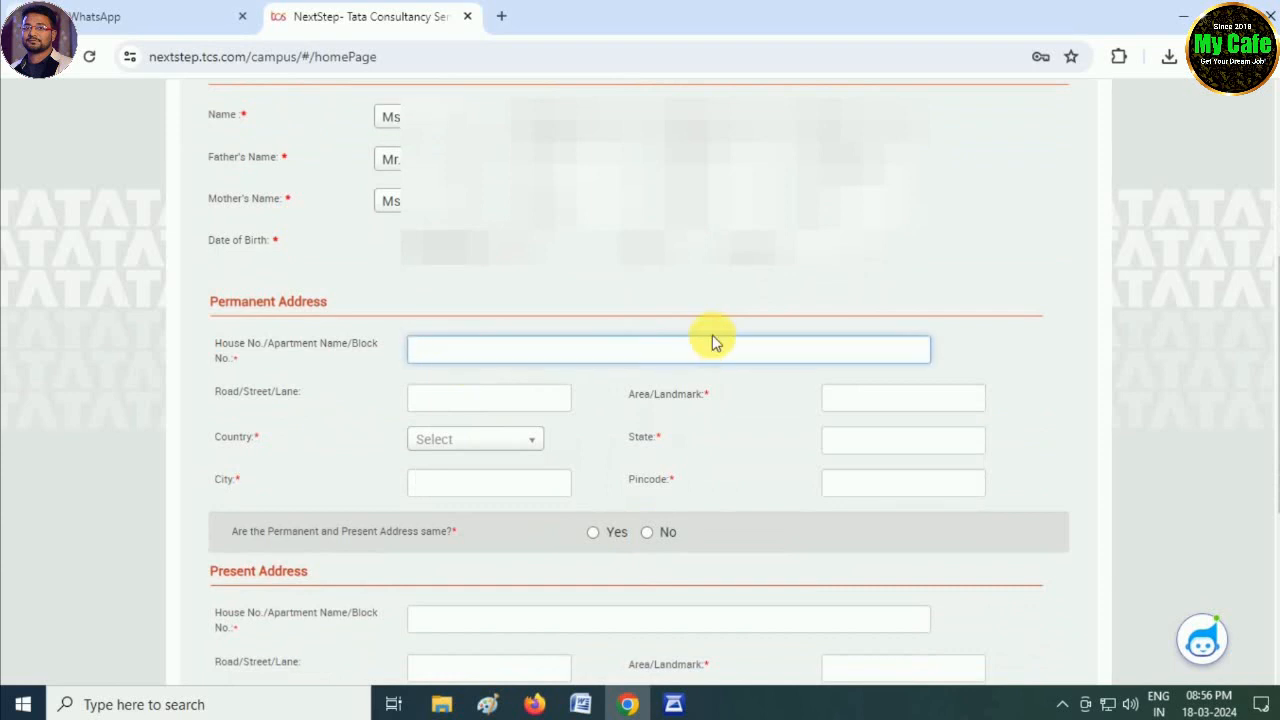
type("VILL")
key("BackSpace")
key("BackSpace")
key("BackSpace")
key("BackSpace")
type("*********")
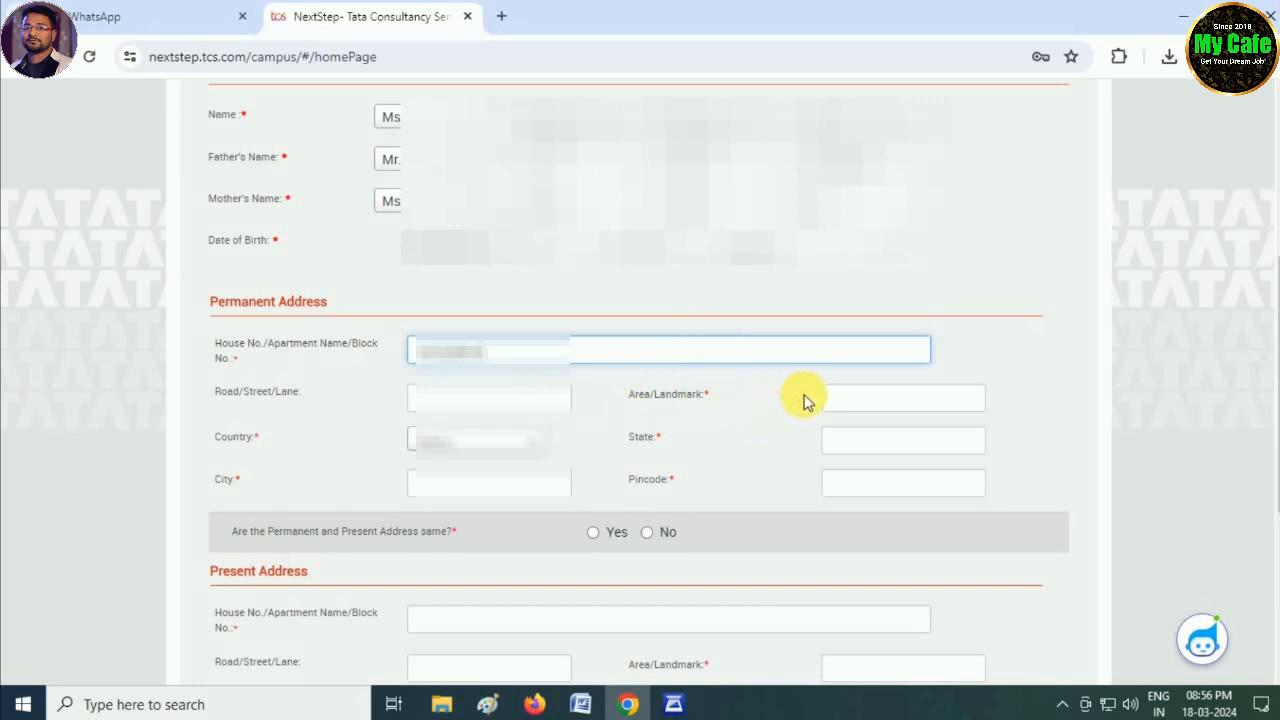
left_click(833, 396)
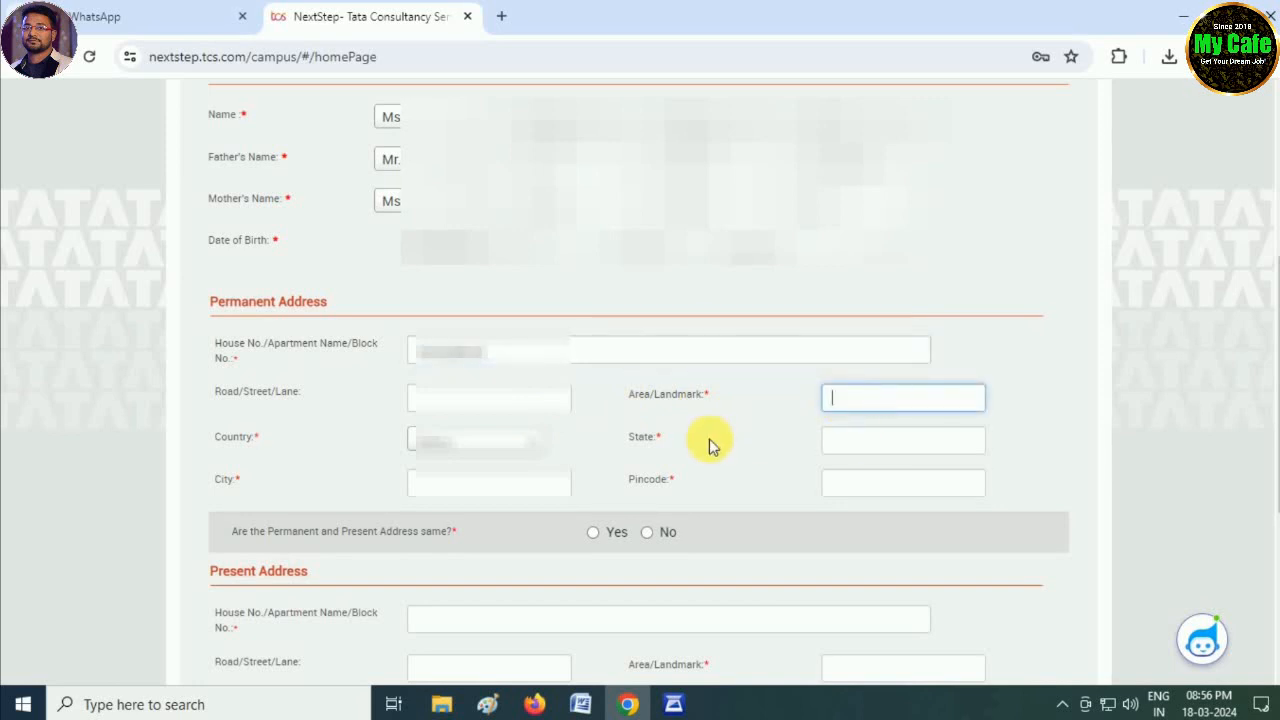
type("...")
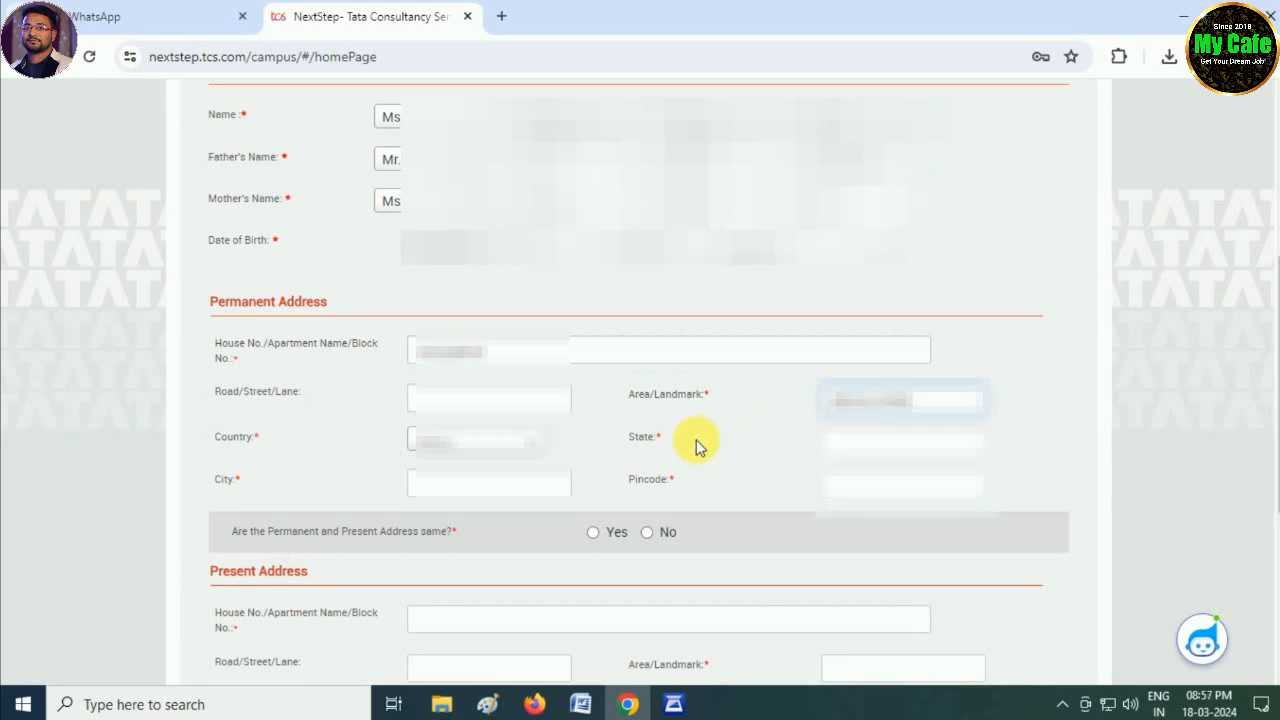
- Fill in the permanent address country, state, city and pincode
left_click(447, 450)
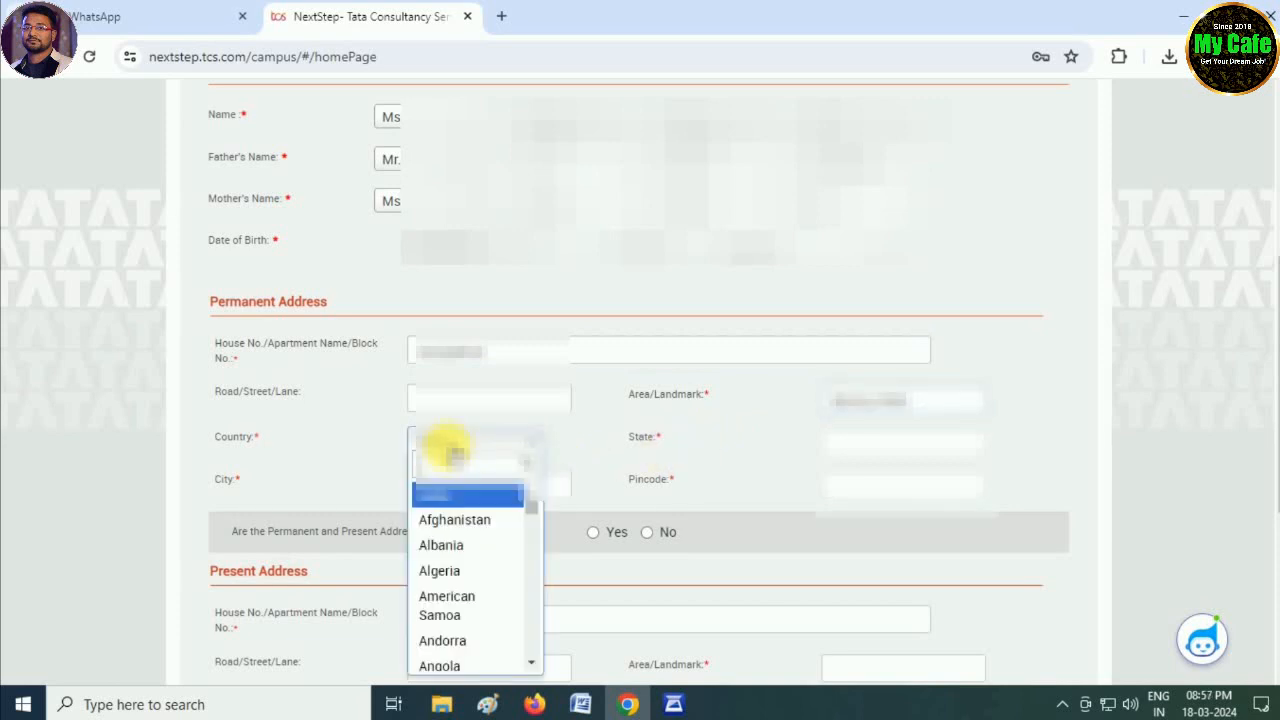
left_click(457, 498)
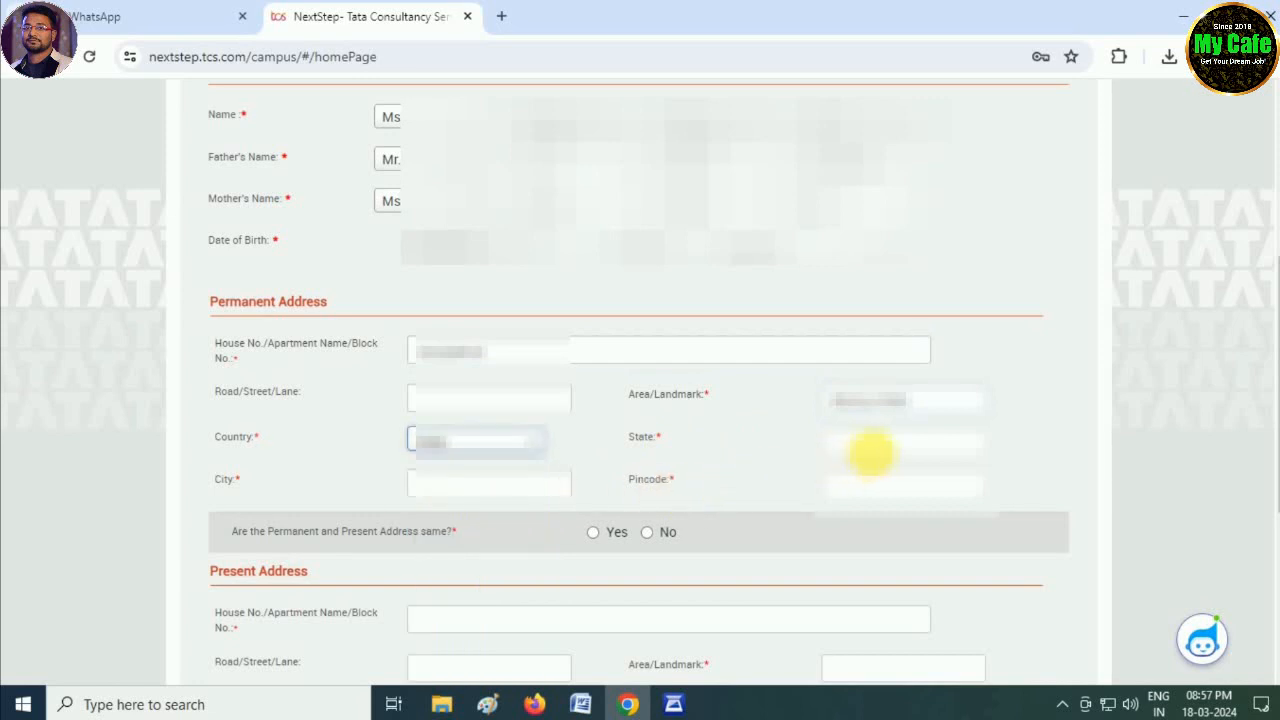
left_click(871, 452)
type("...")
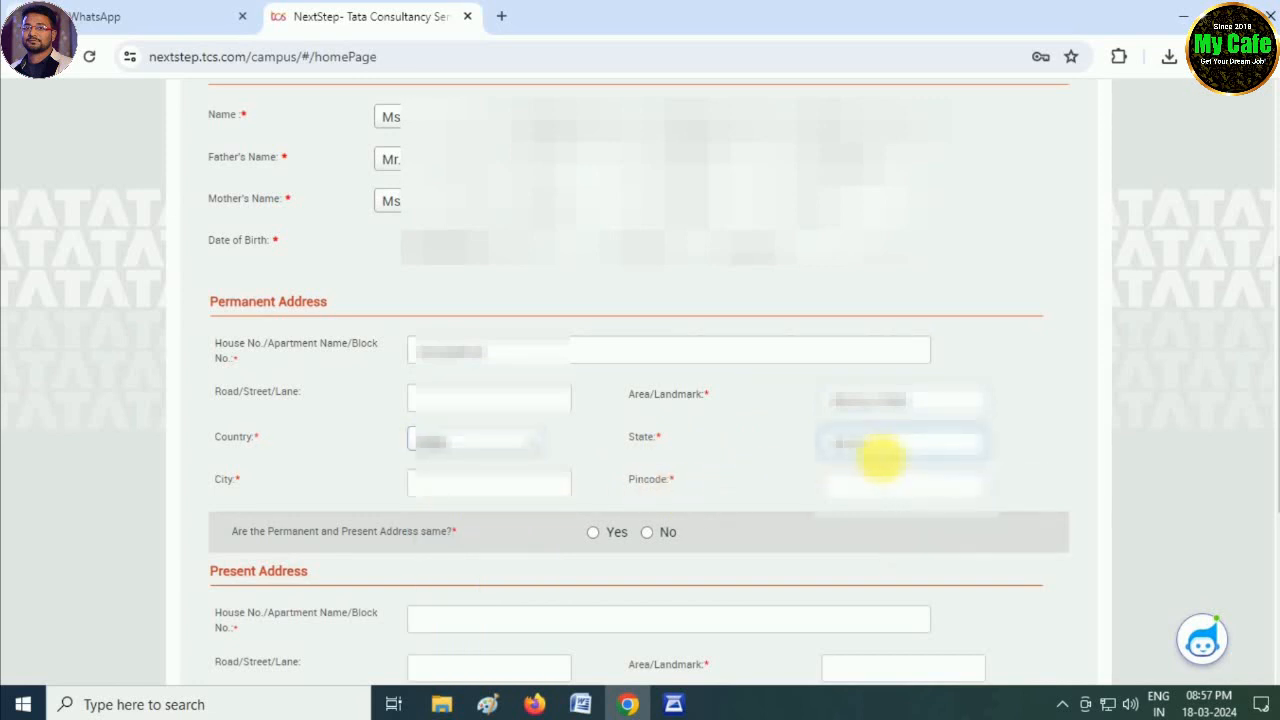
type("...")
left_click(503, 486)
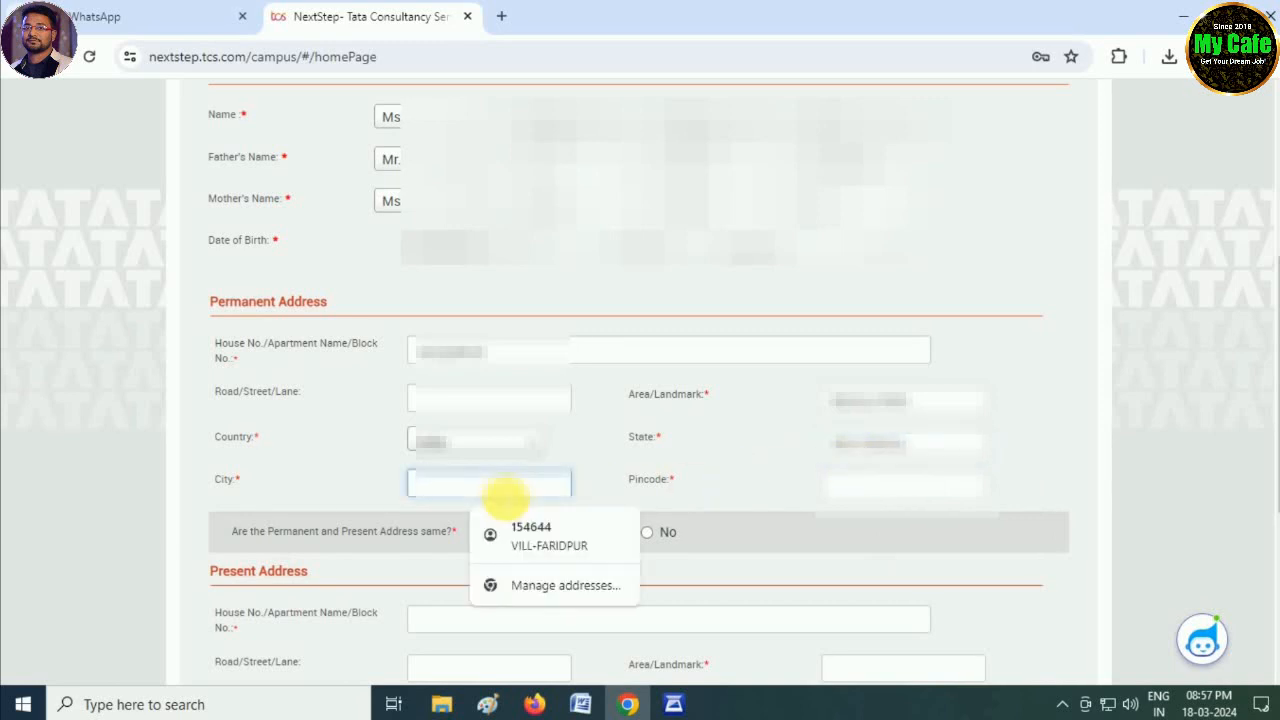
type("...")
key("Tab")
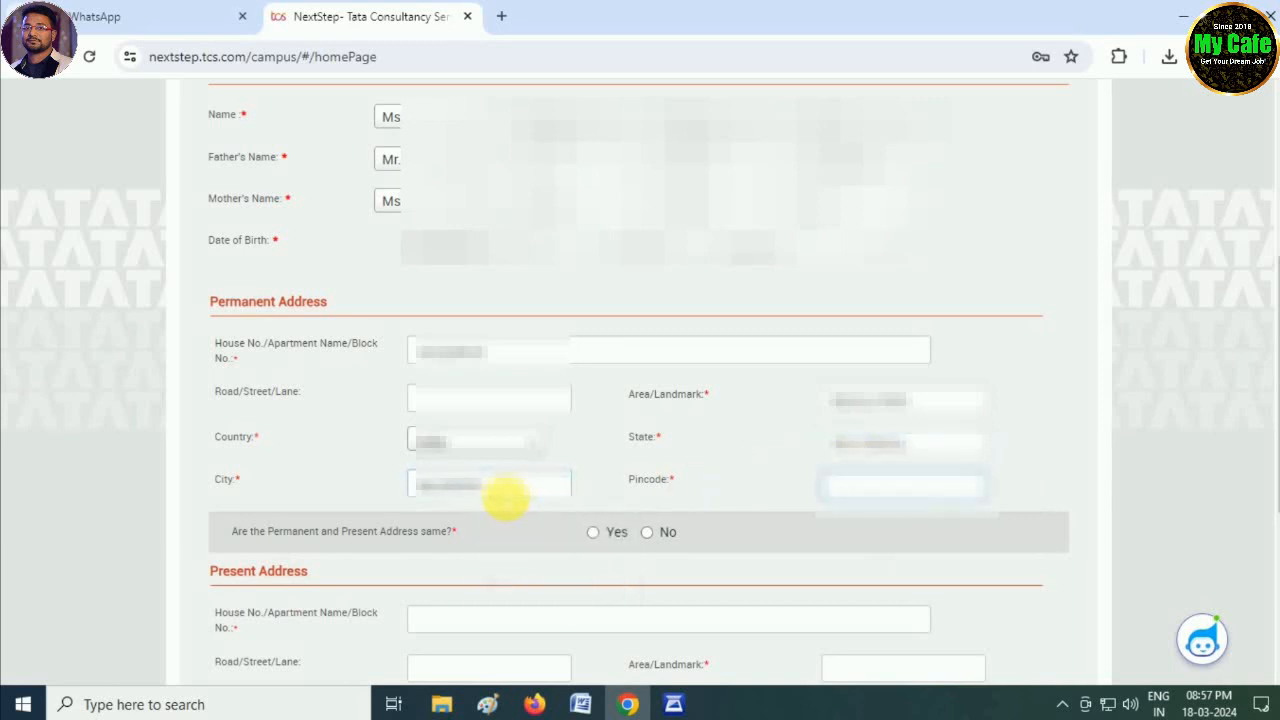
type("...")
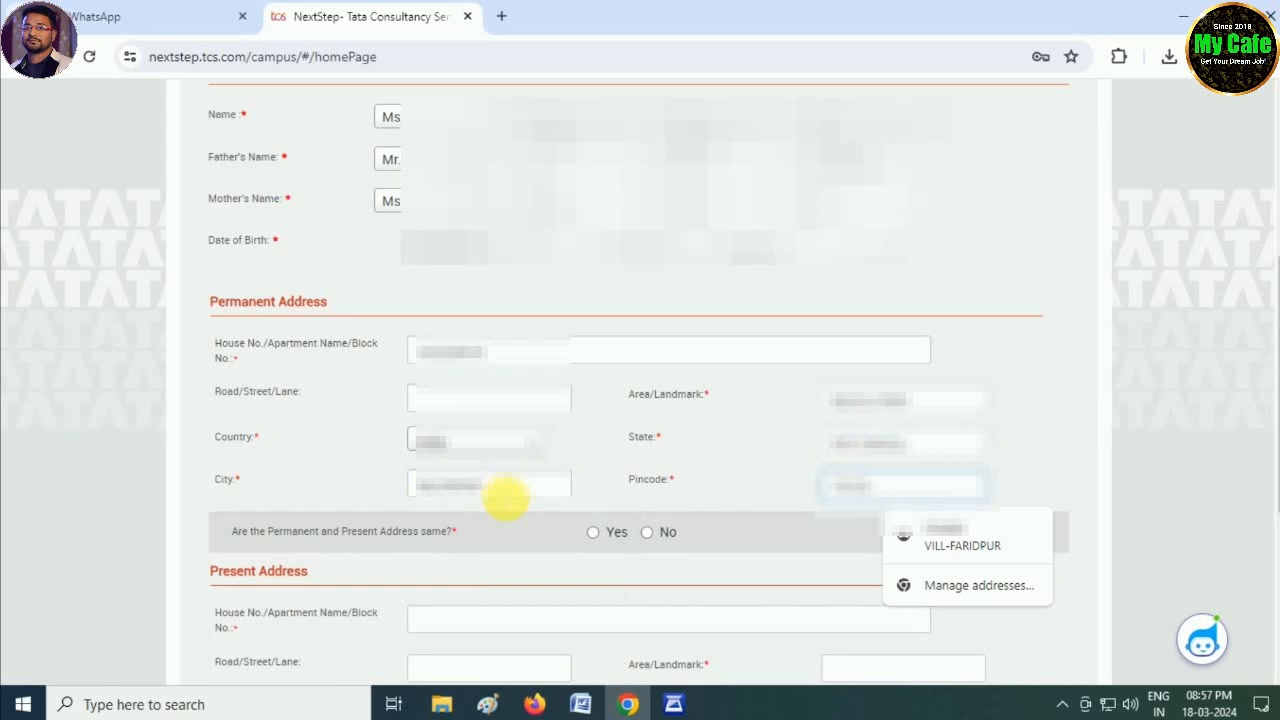
left_click(619, 479)
- Set the present address same as permanent and save the personal details
scroll(612, 490, "down", 2)
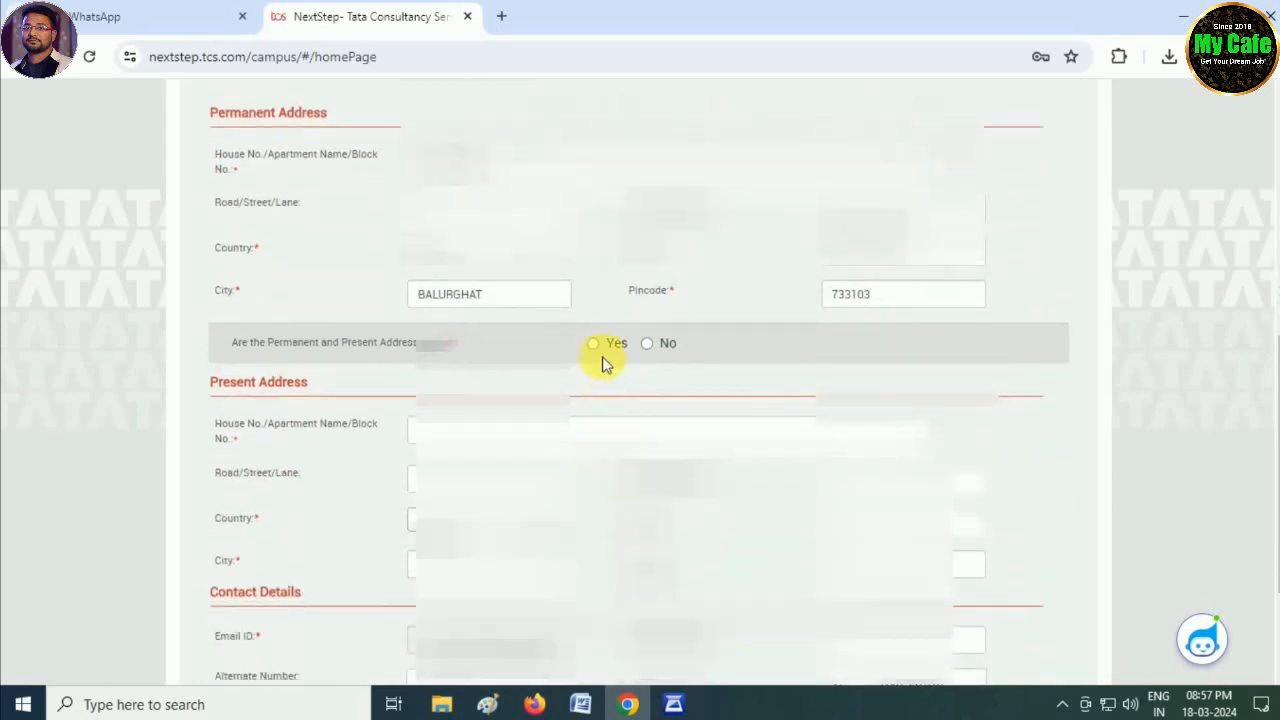
left_click(594, 343)
scroll(575, 560, "down", 1)
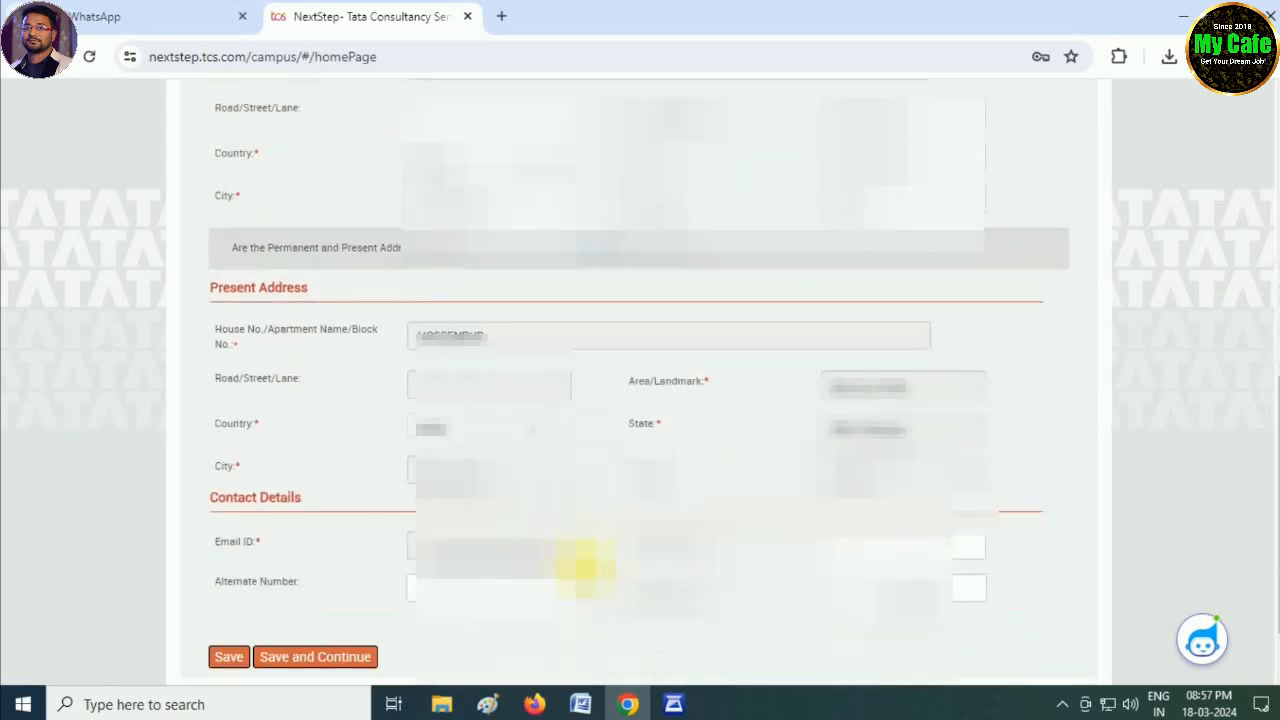
scroll(585, 565, "down", 1)
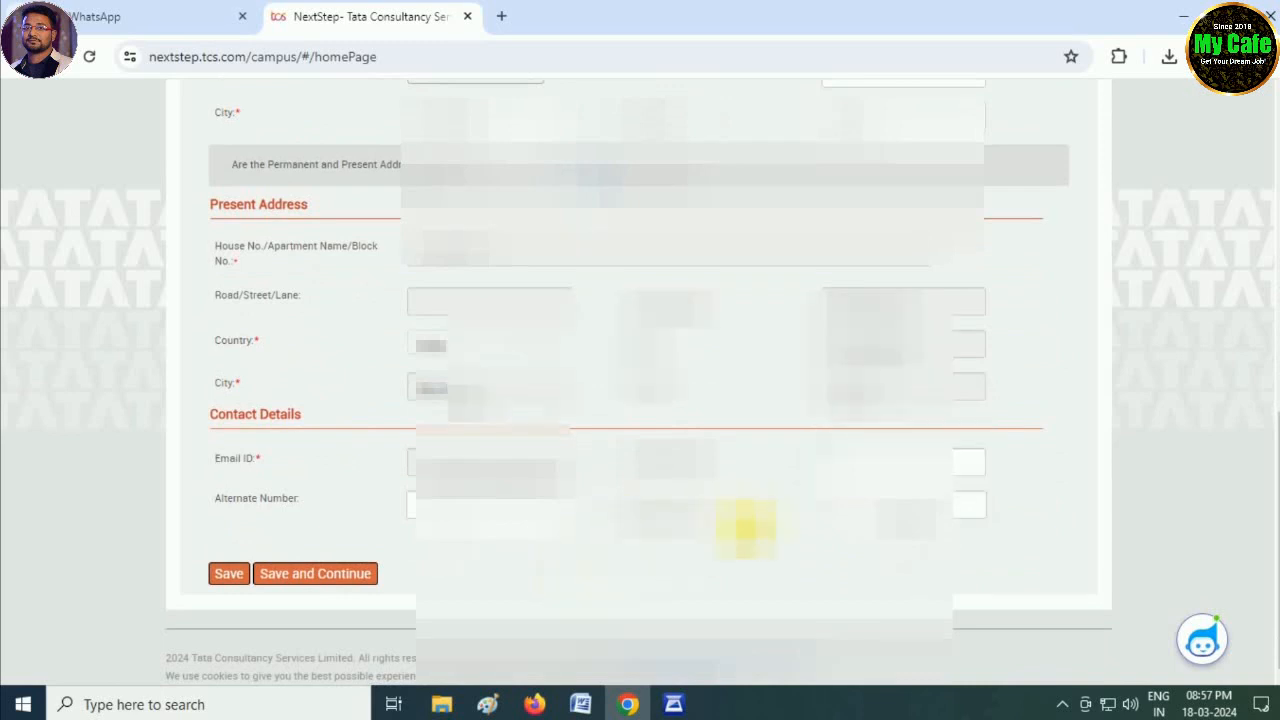
left_click(318, 577)
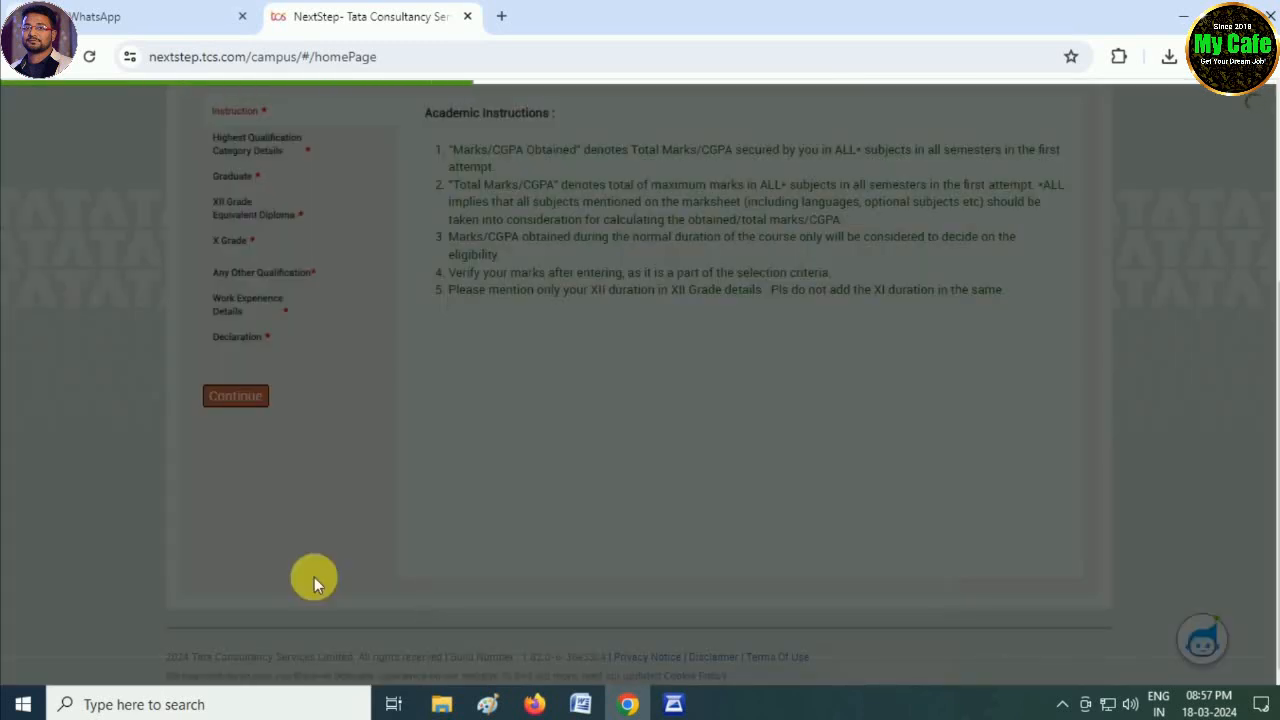
- Continue past Academic Instructions and save the Highest Qualification Category Details
scroll(325, 568, "up", 1)
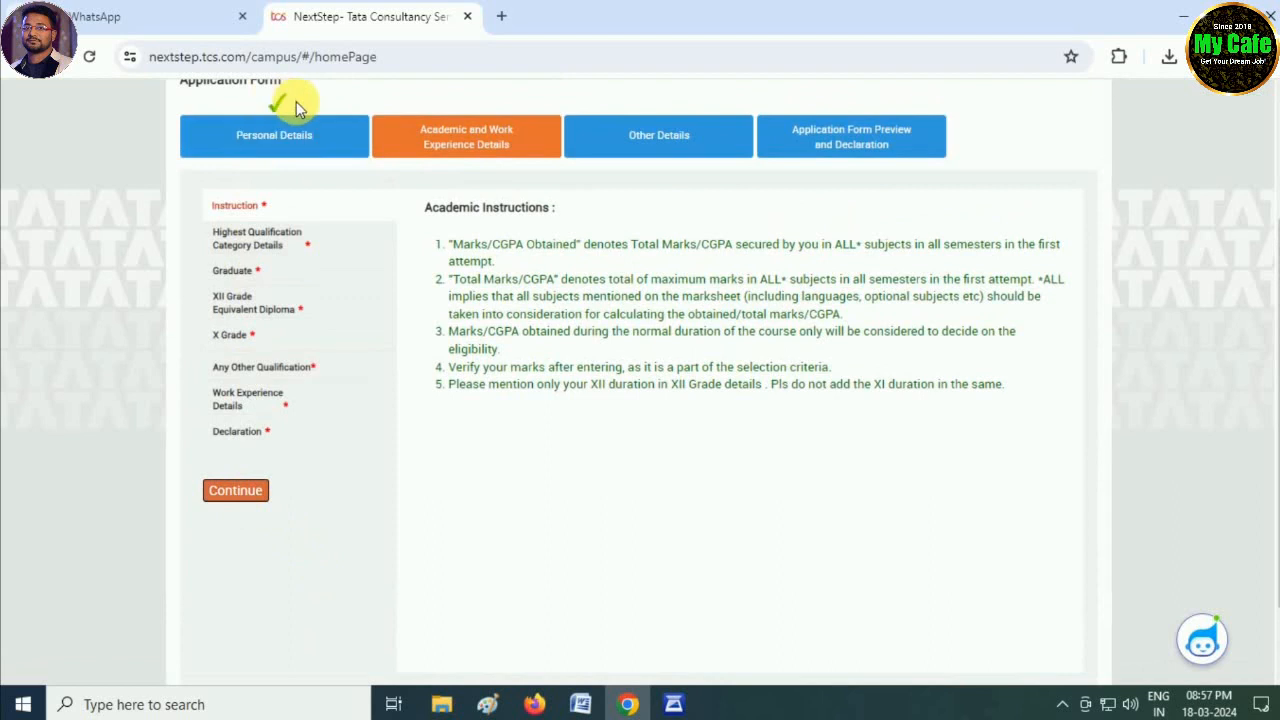
scroll(434, 235, "up", 1)
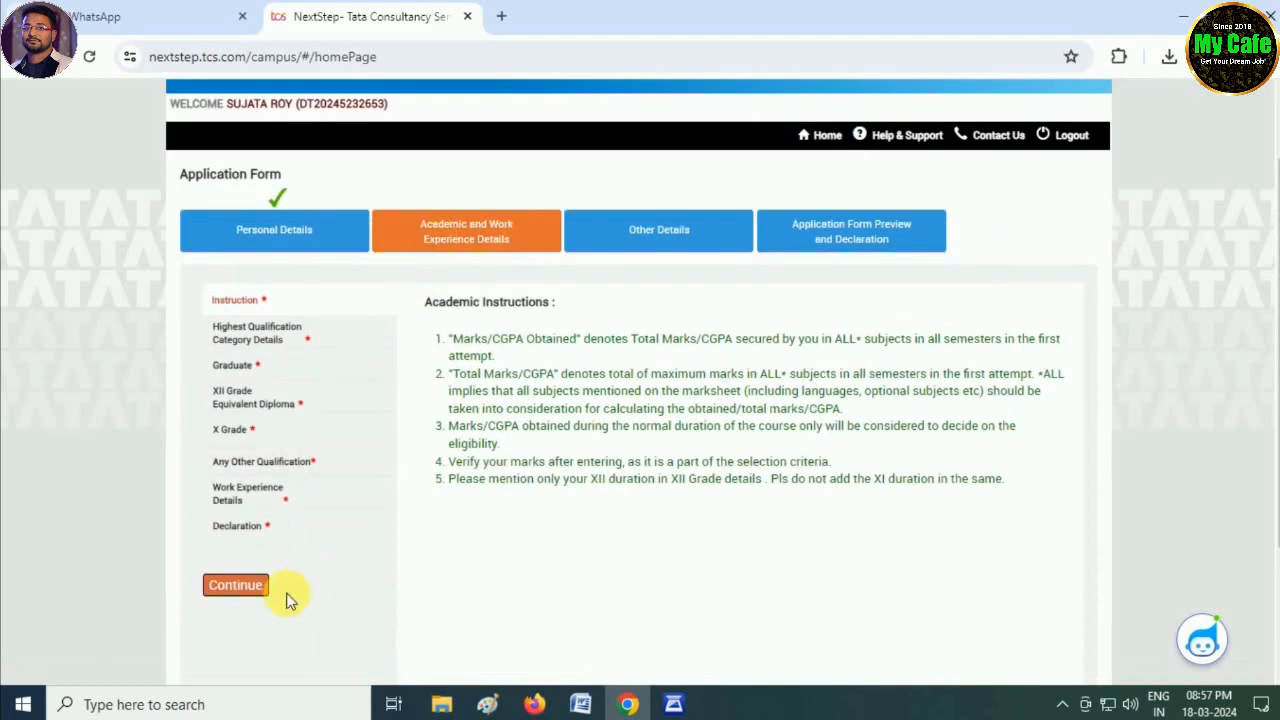
left_click(249, 591)
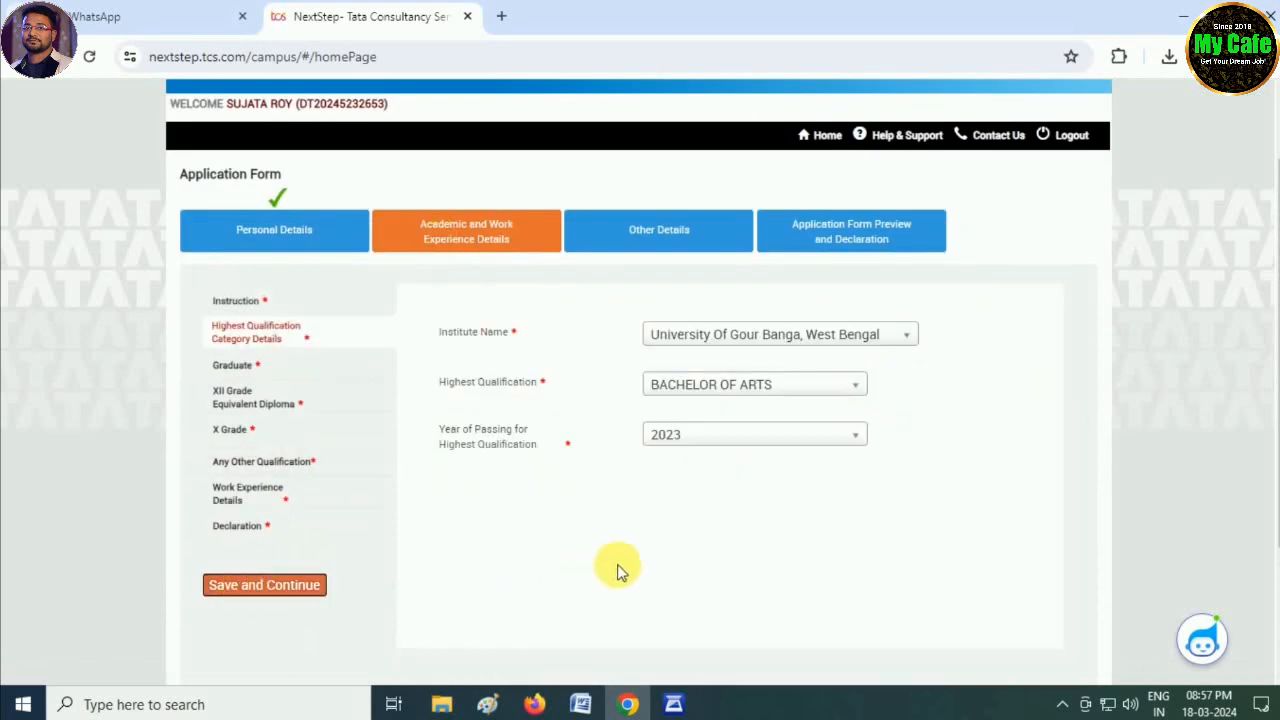
left_click(296, 588)
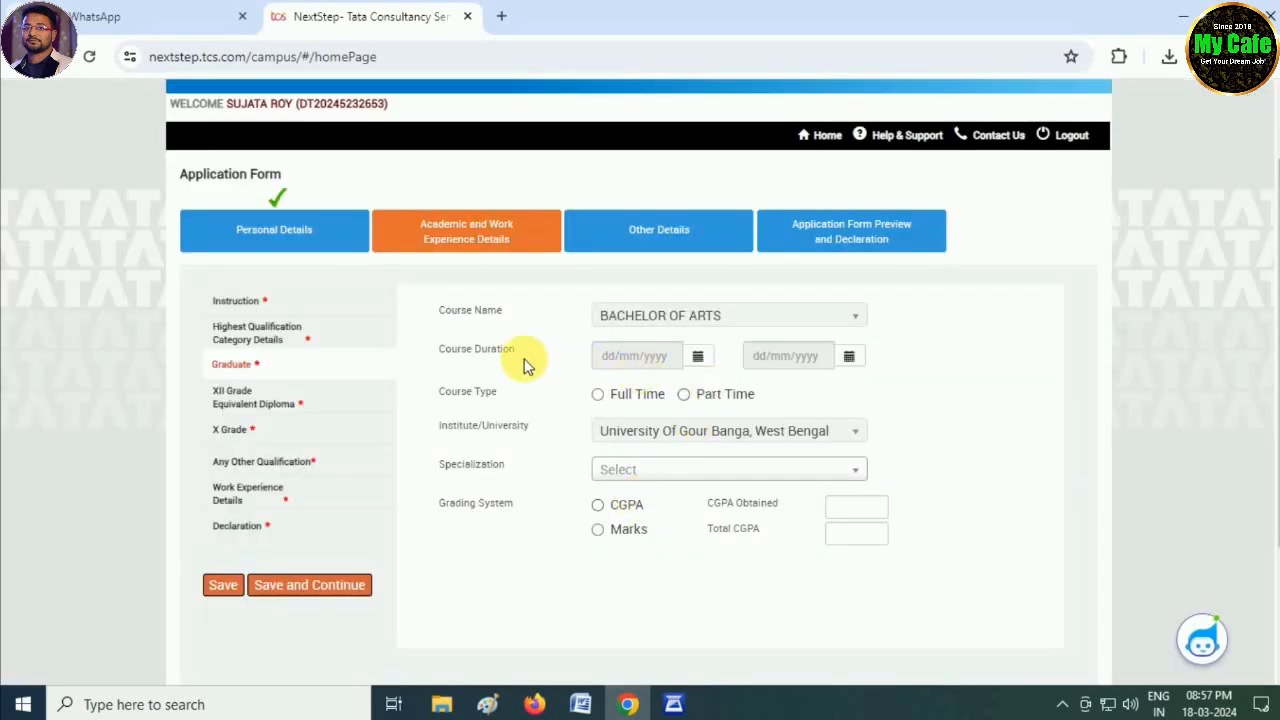
- Set the course start date to 08/06/2020 and a provisional end date of 27/09/2023
left_click(688, 356)
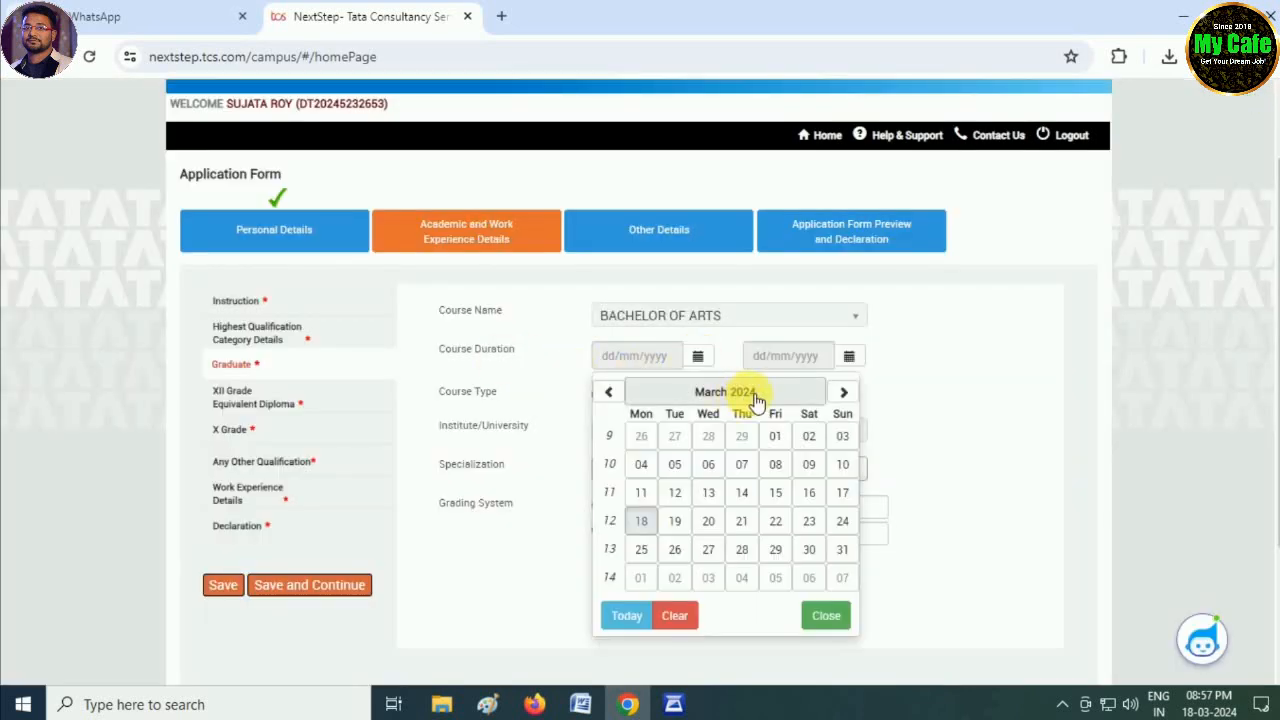
left_click(740, 392)
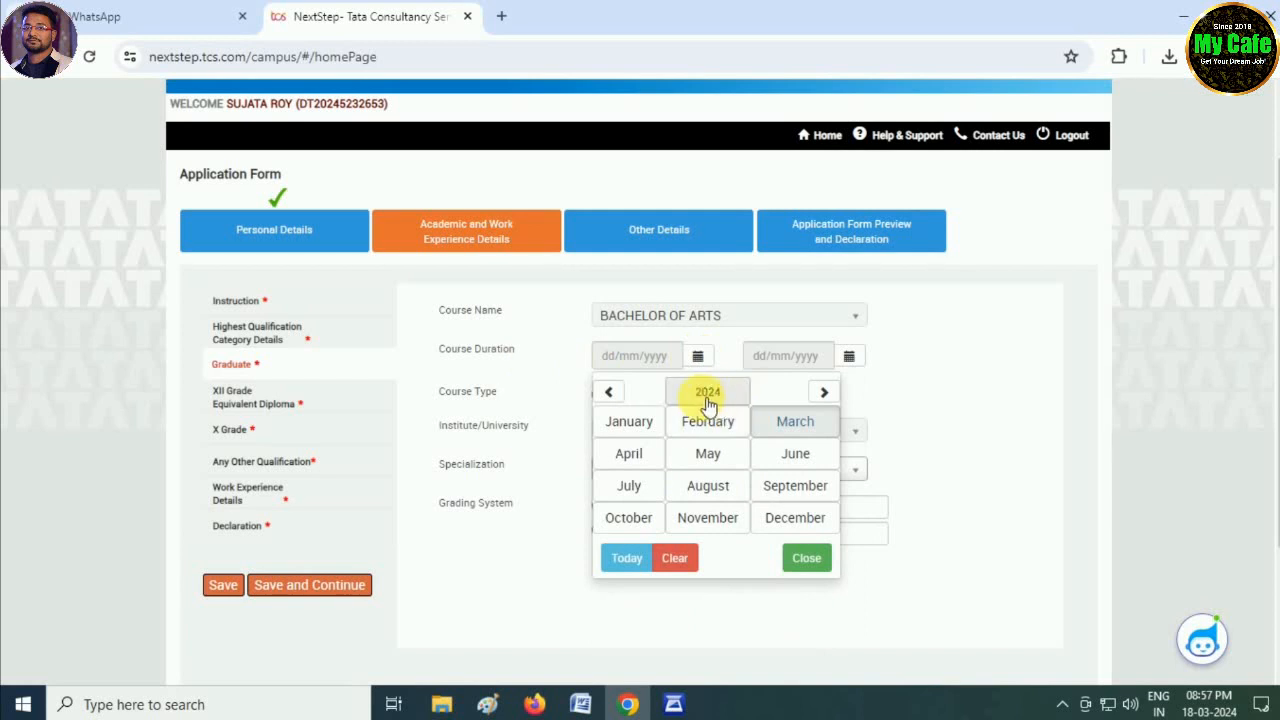
left_click(709, 392)
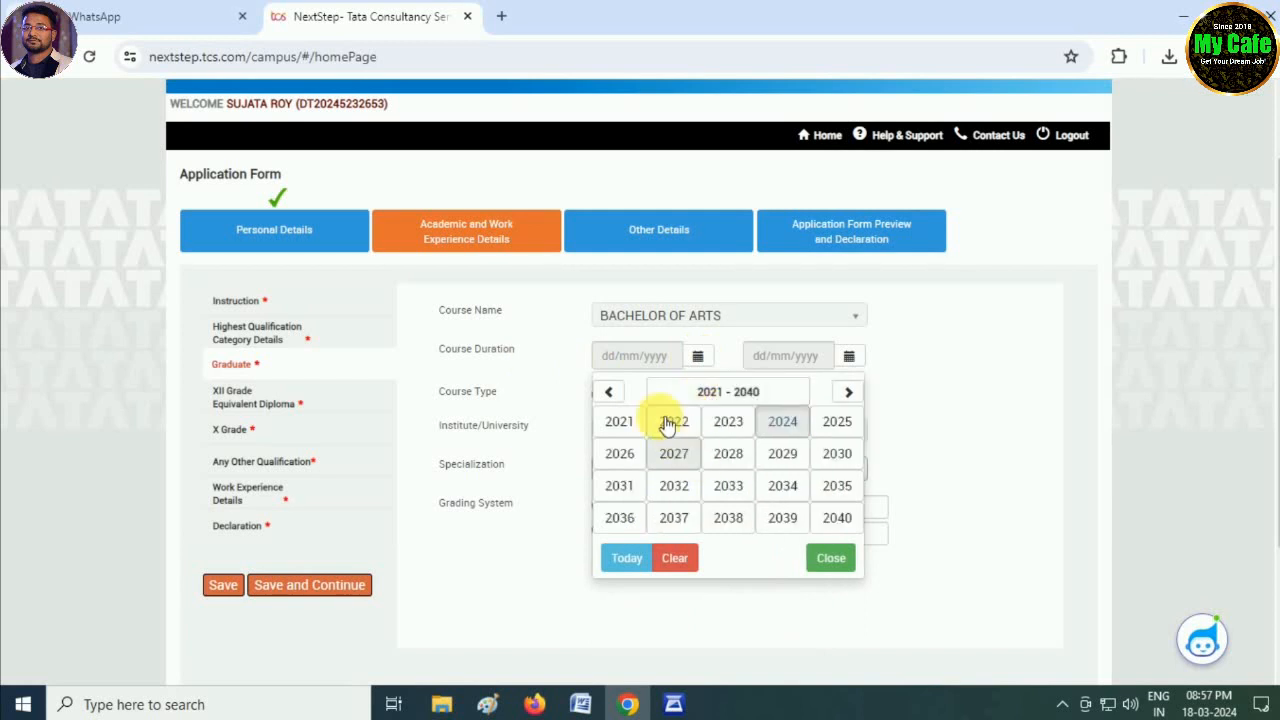
left_click(612, 396)
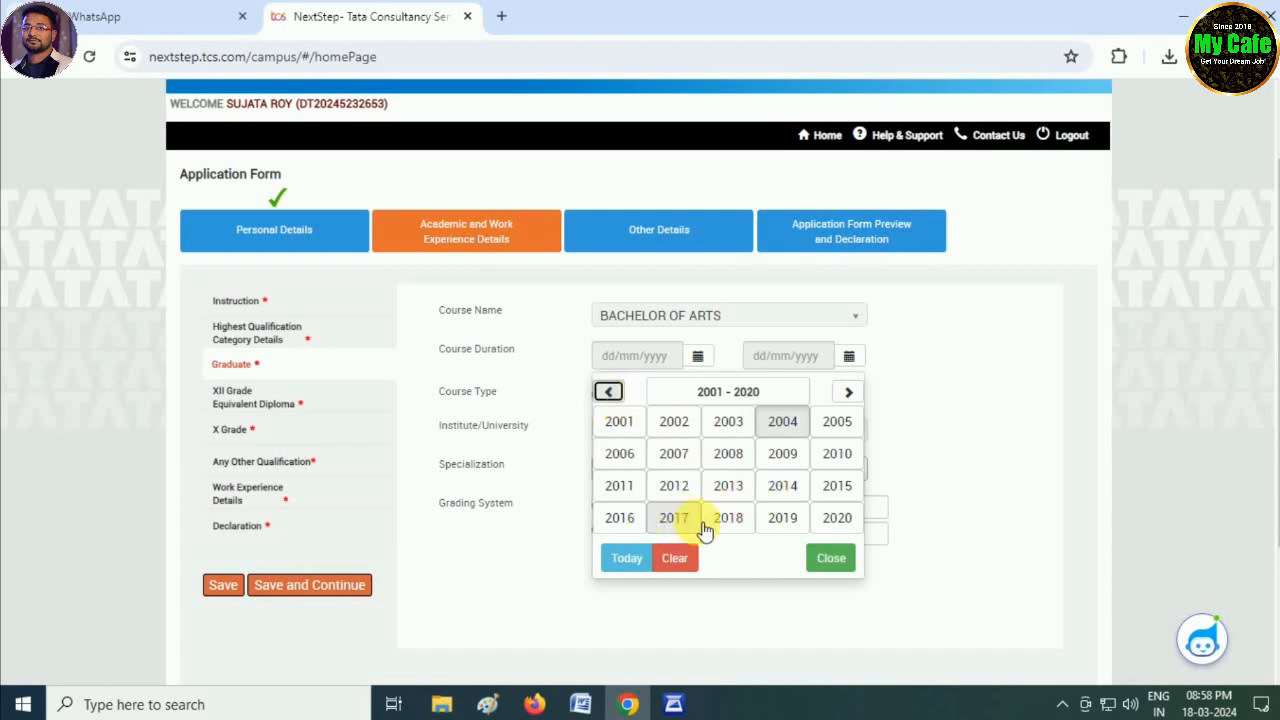
left_click(833, 519)
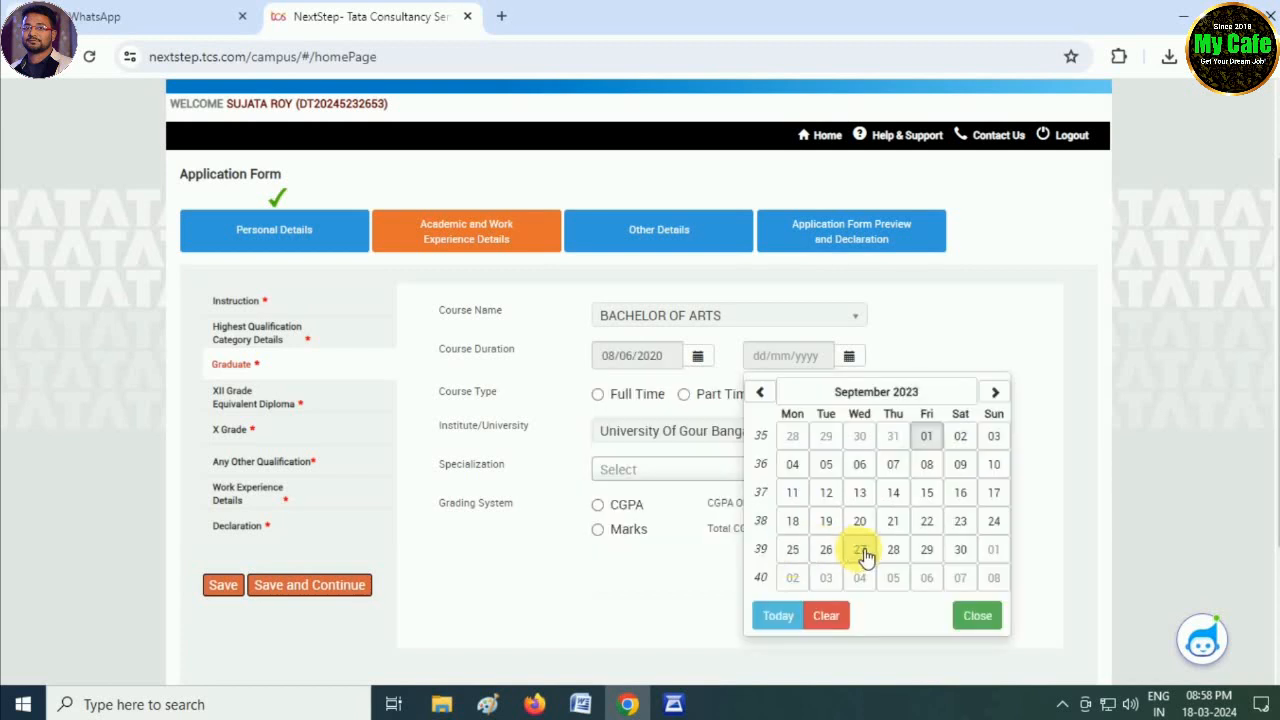
left_click(862, 550)
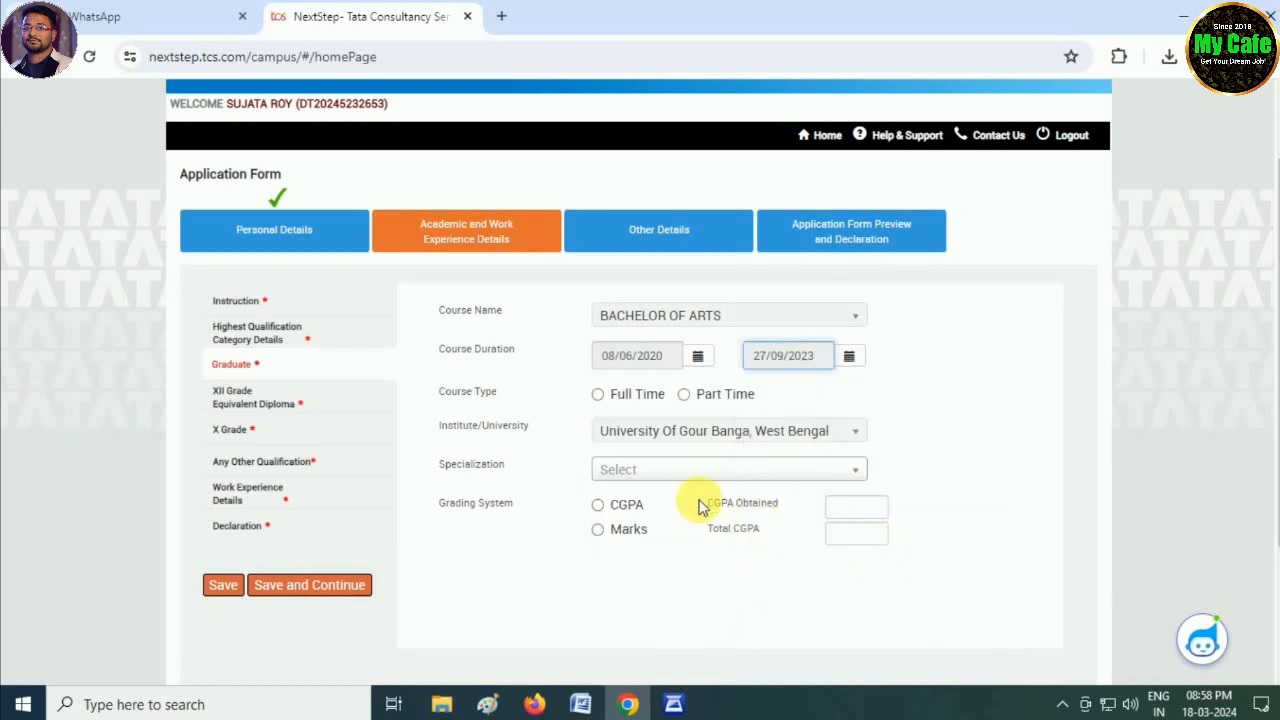
- Mark the course Full Time and choose ENGLISH LITERATURE as the specialization
left_click(598, 395)
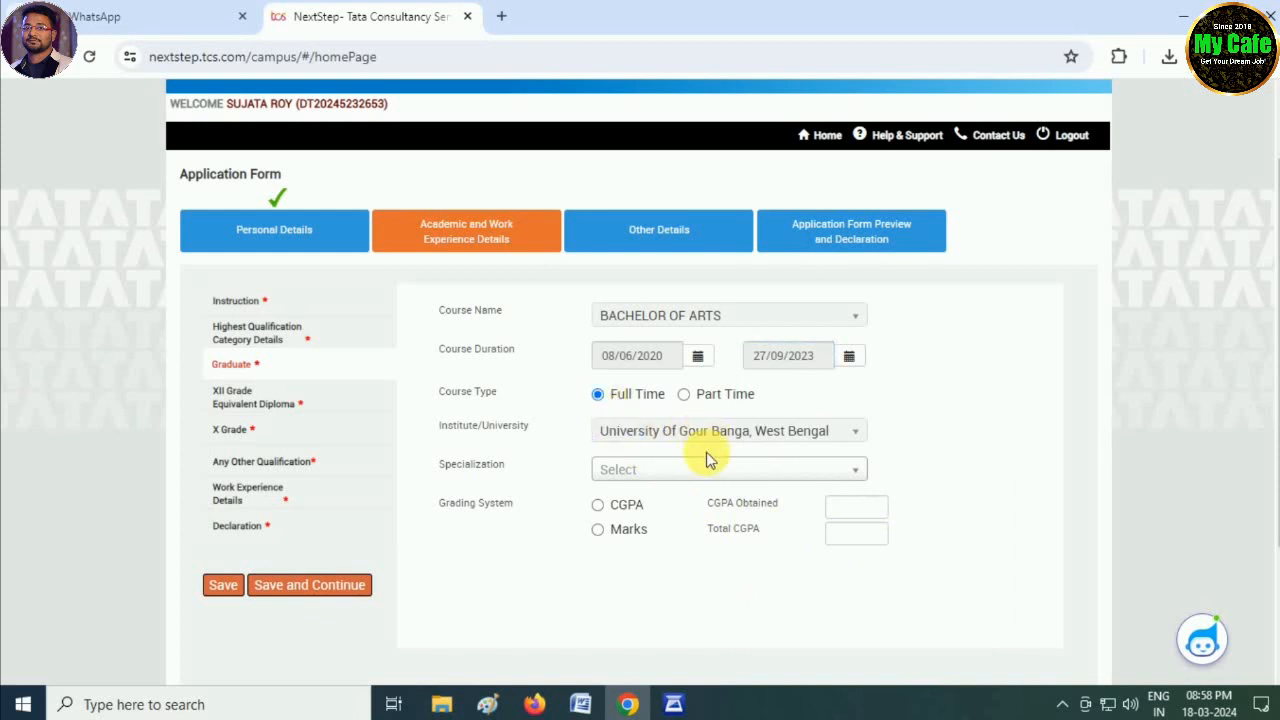
left_click(643, 476)
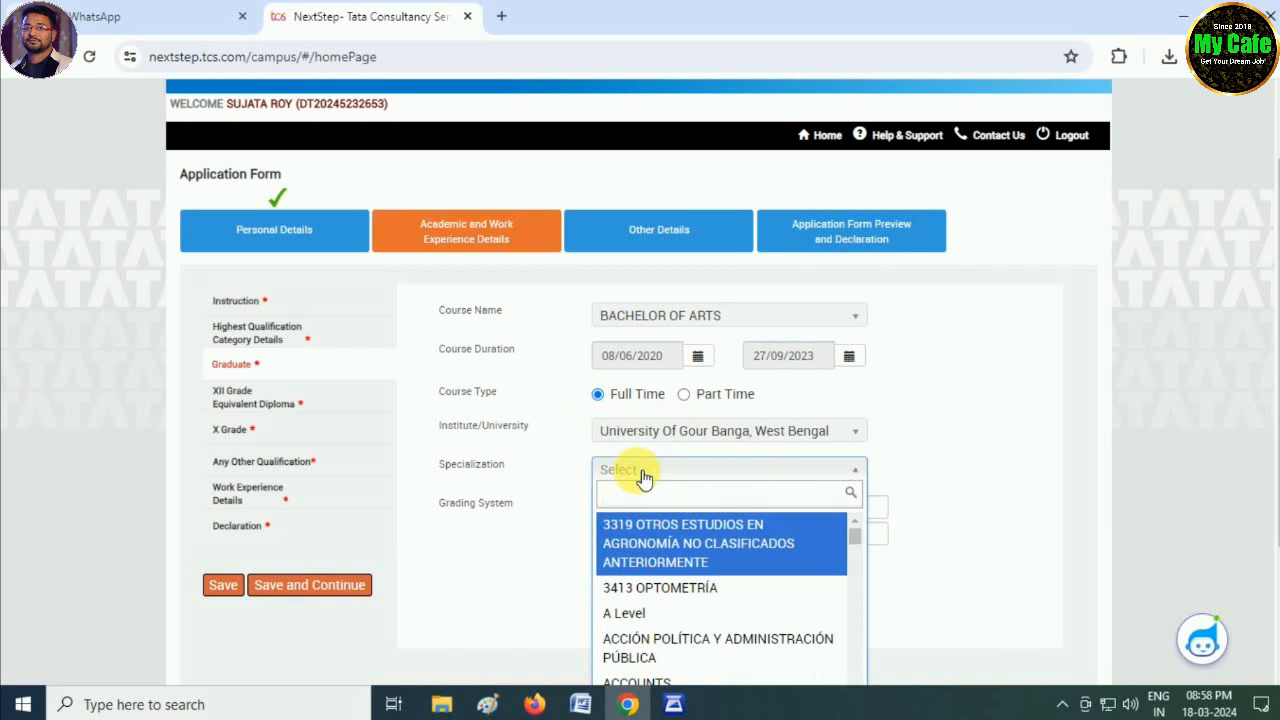
type("ENGLISH")
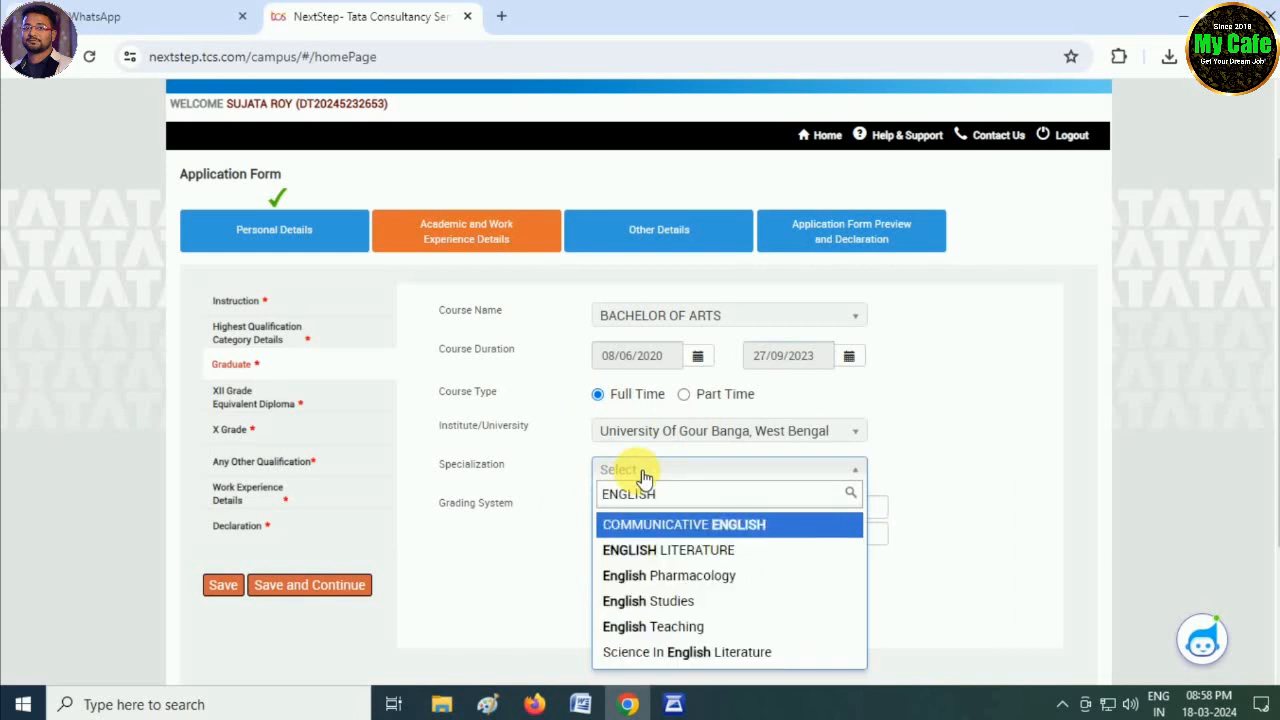
left_click(738, 555)
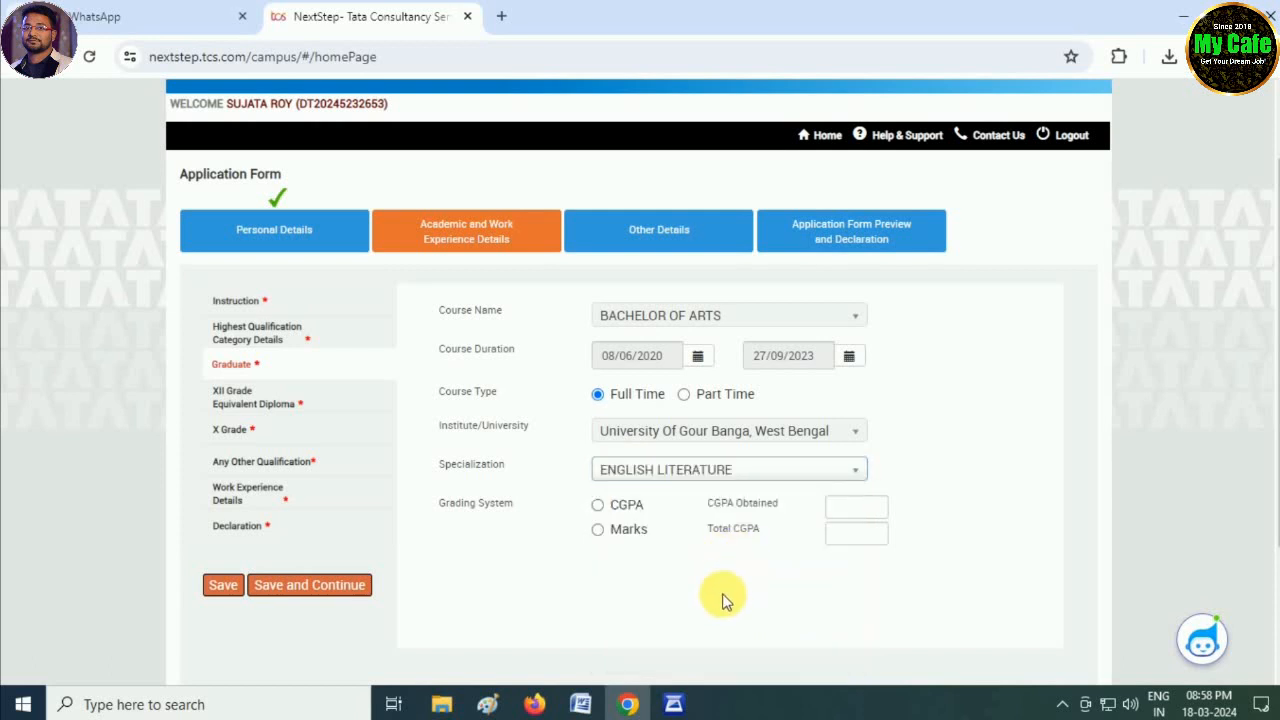
left_click(748, 469)
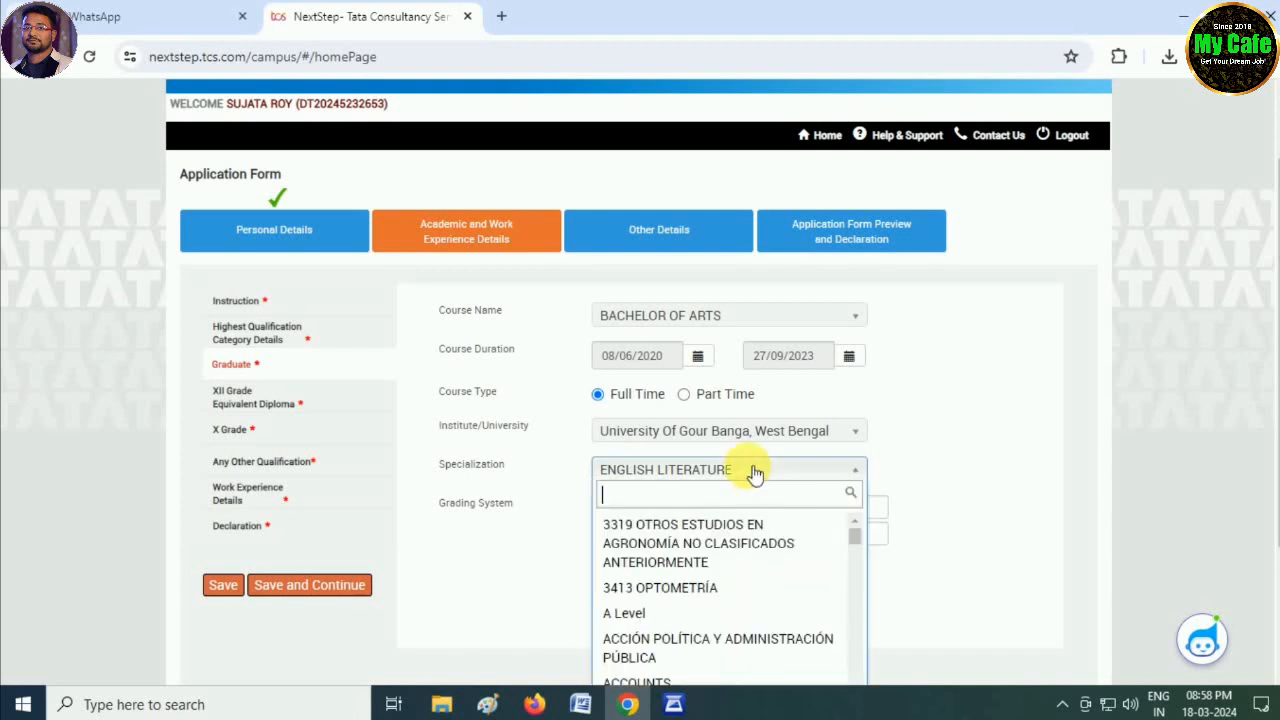
left_click(540, 588)
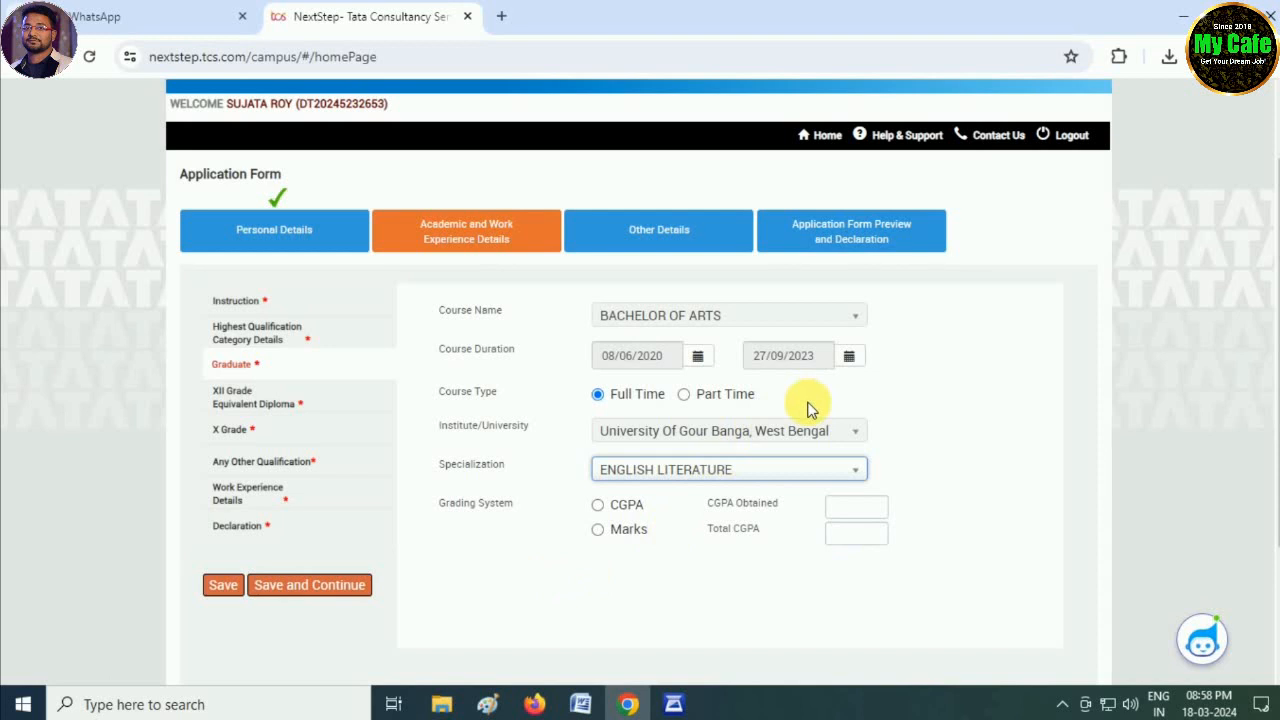
- Correct the course end date to 28/08/2023
left_click(849, 356)
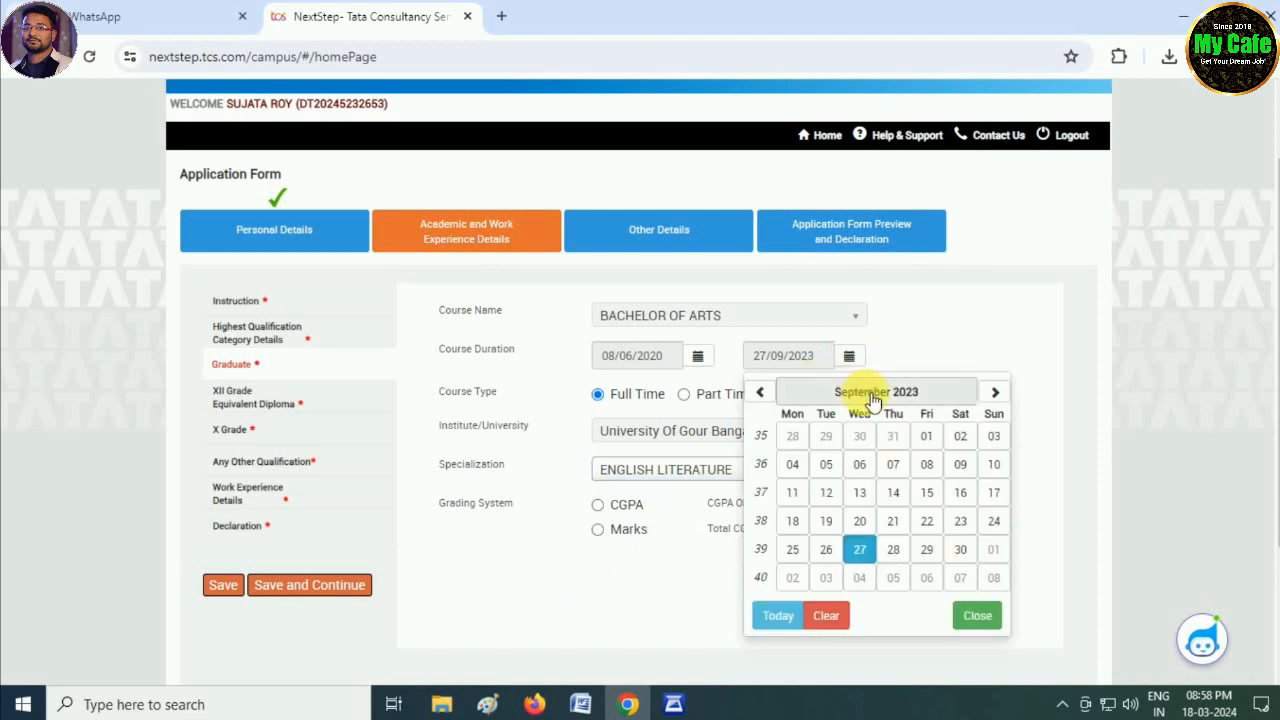
left_click(870, 399)
left_click(860, 403)
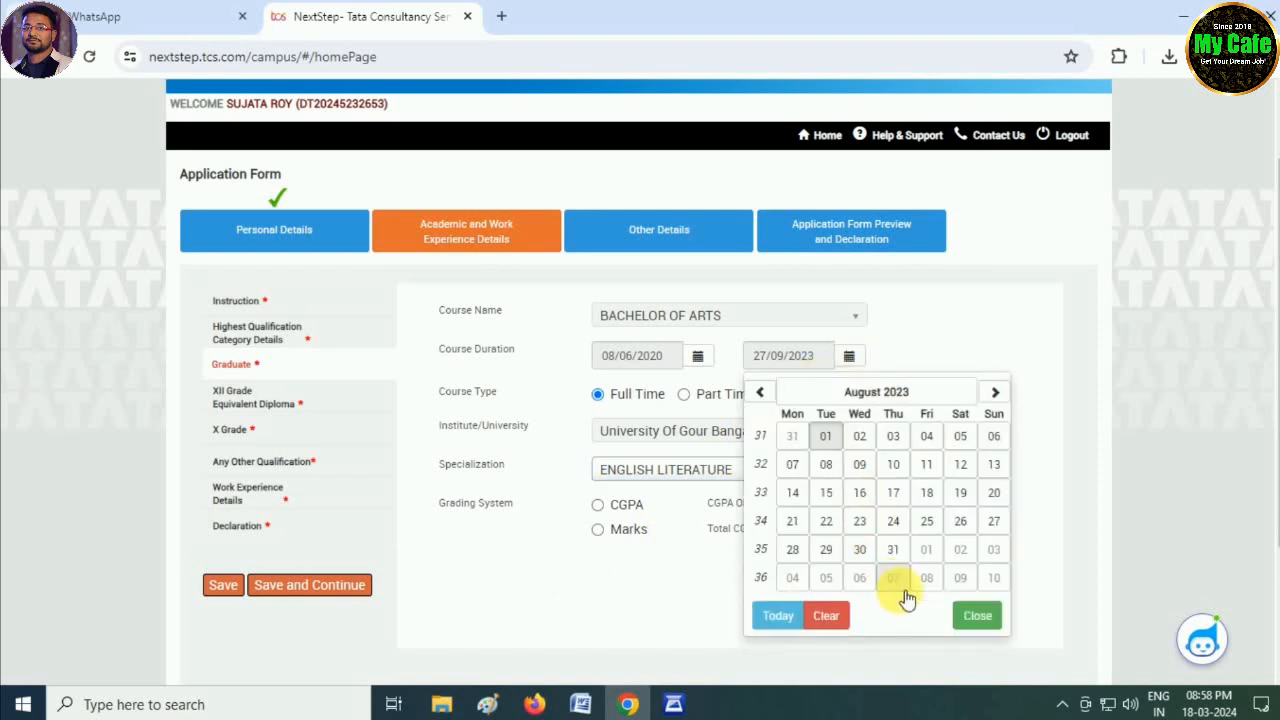
left_click(792, 550)
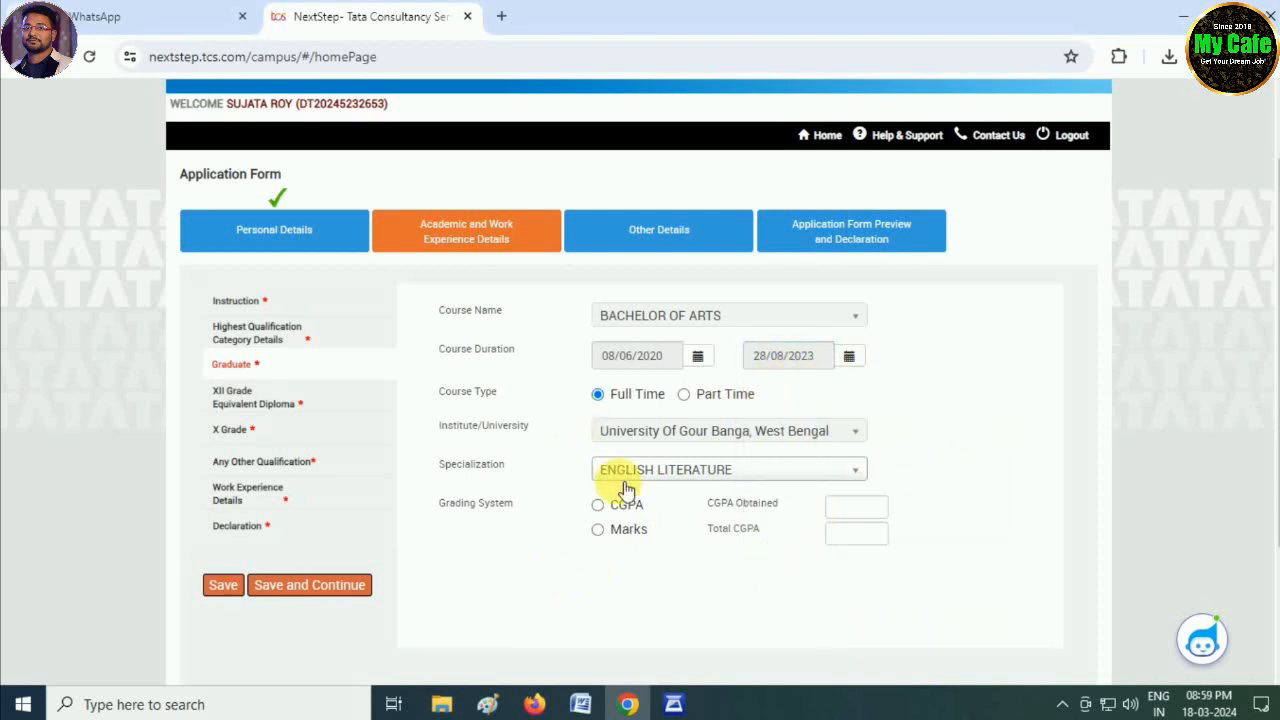
- Grade the graduate course by CGPA, entering 8.00 and an equivalent percentage of 80
left_click(597, 529)
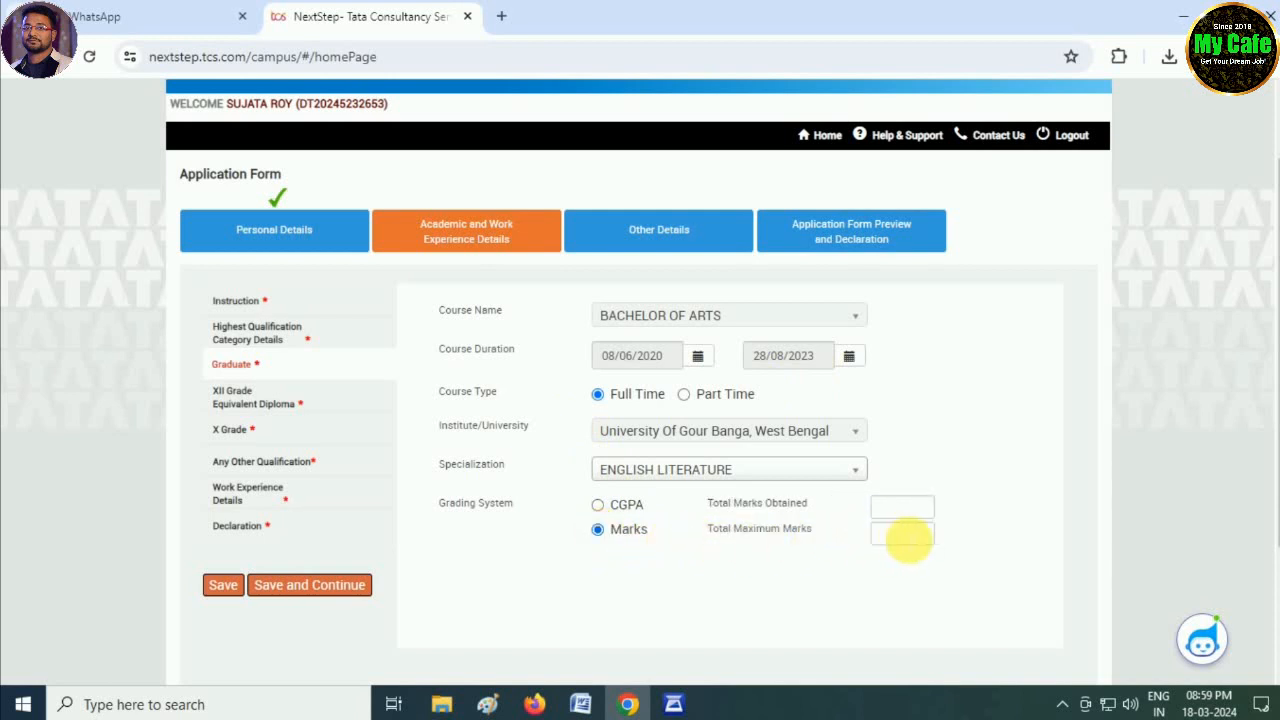
left_click(895, 508)
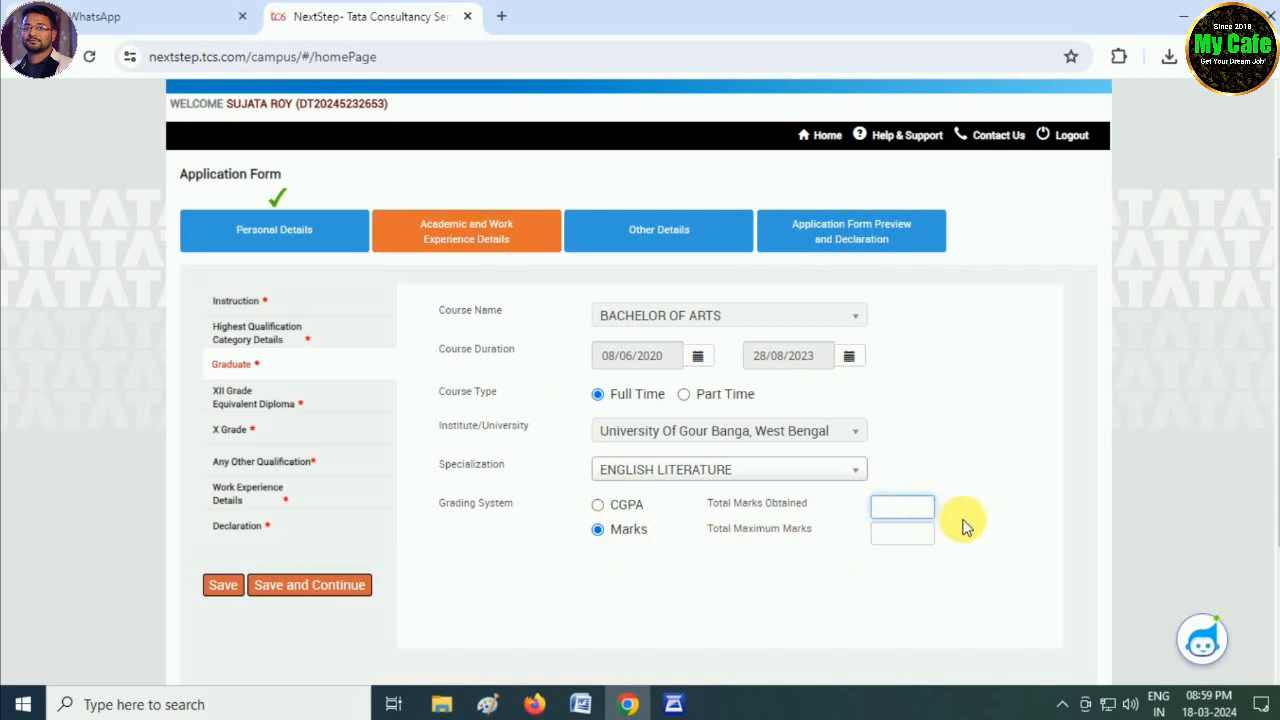
left_click(597, 504)
left_click(858, 509)
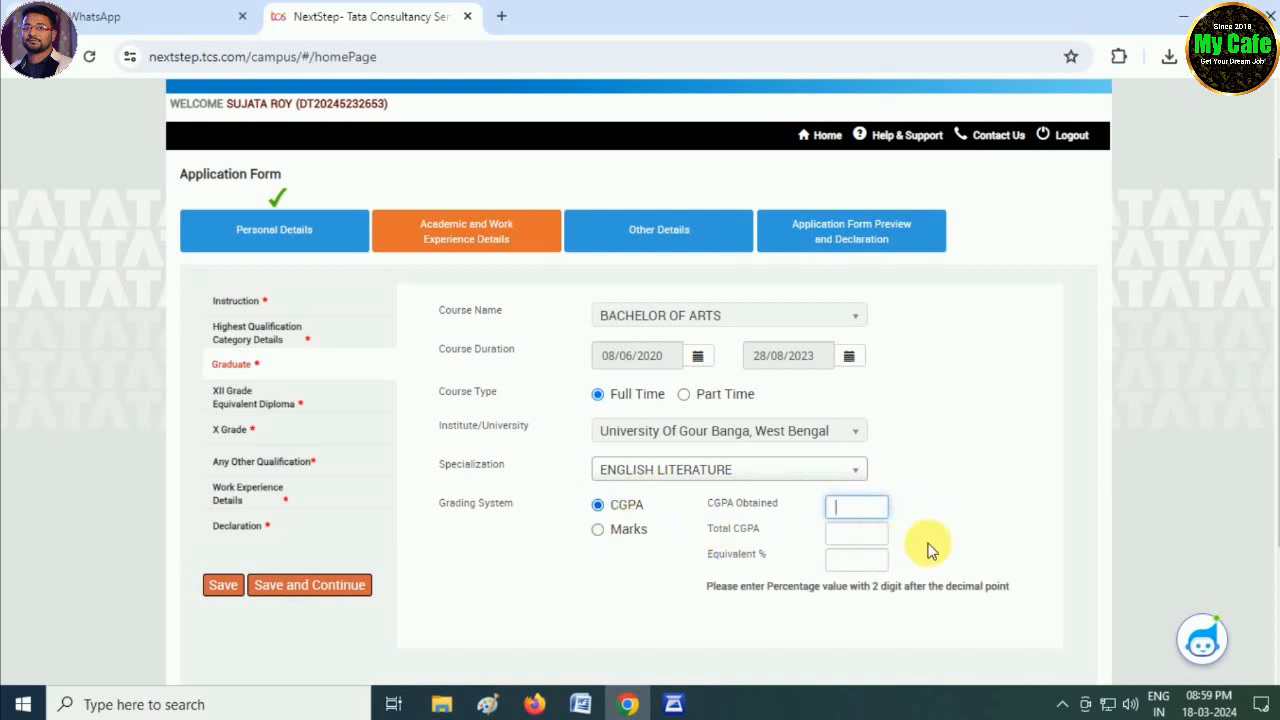
type("8.00")
key("Tab")
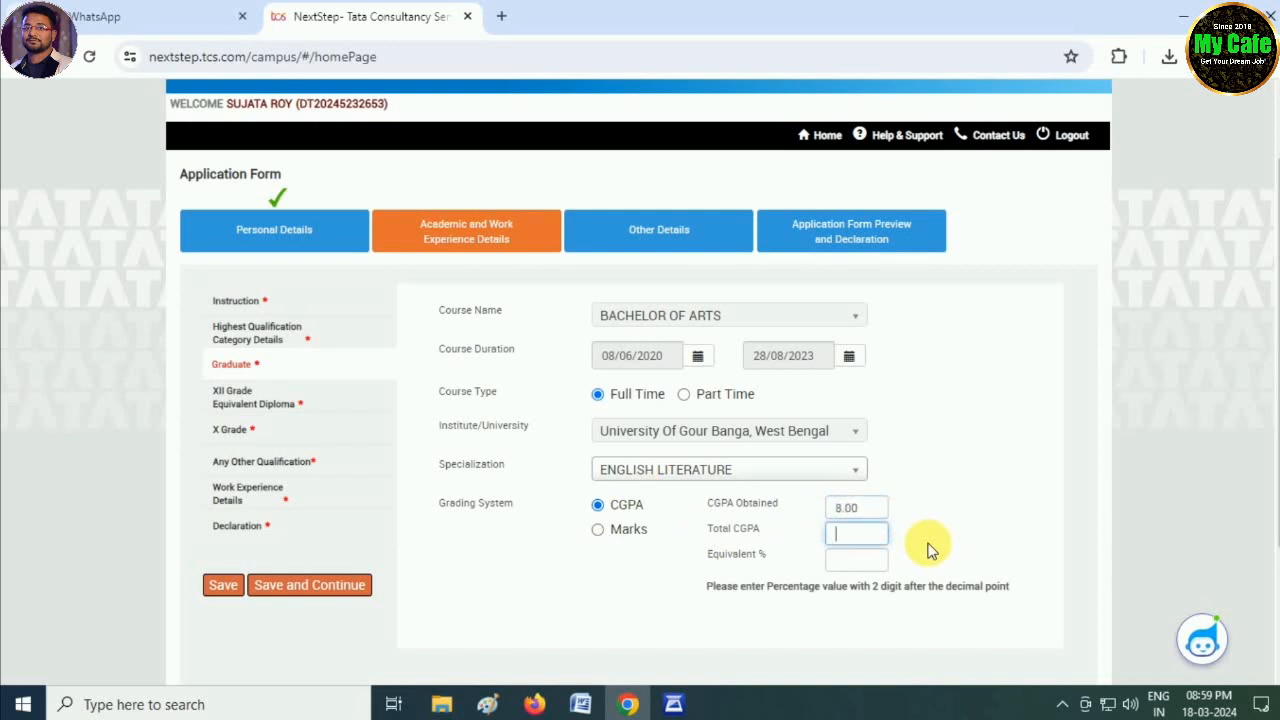
key("Tab")
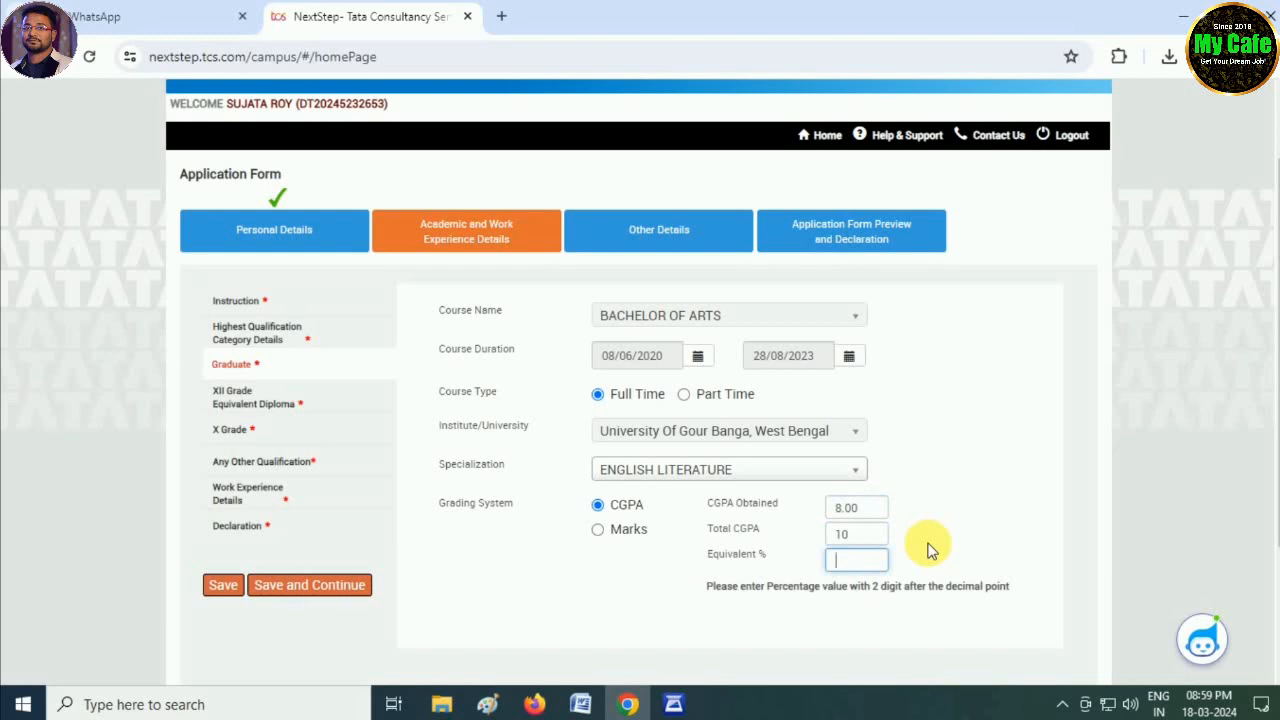
type("80")
- Attempt to save, dismissing the percentage format warning twice
scroll(620, 500, "down", 1)
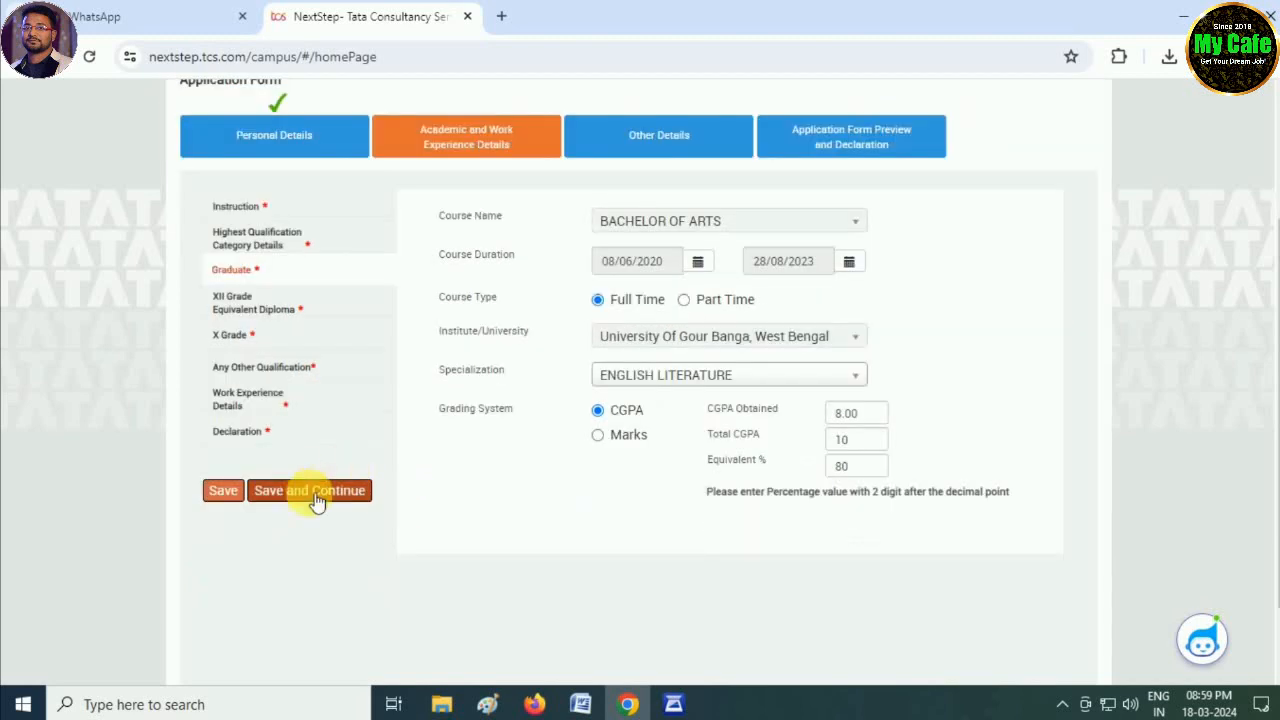
left_click(312, 492)
left_click(634, 280)
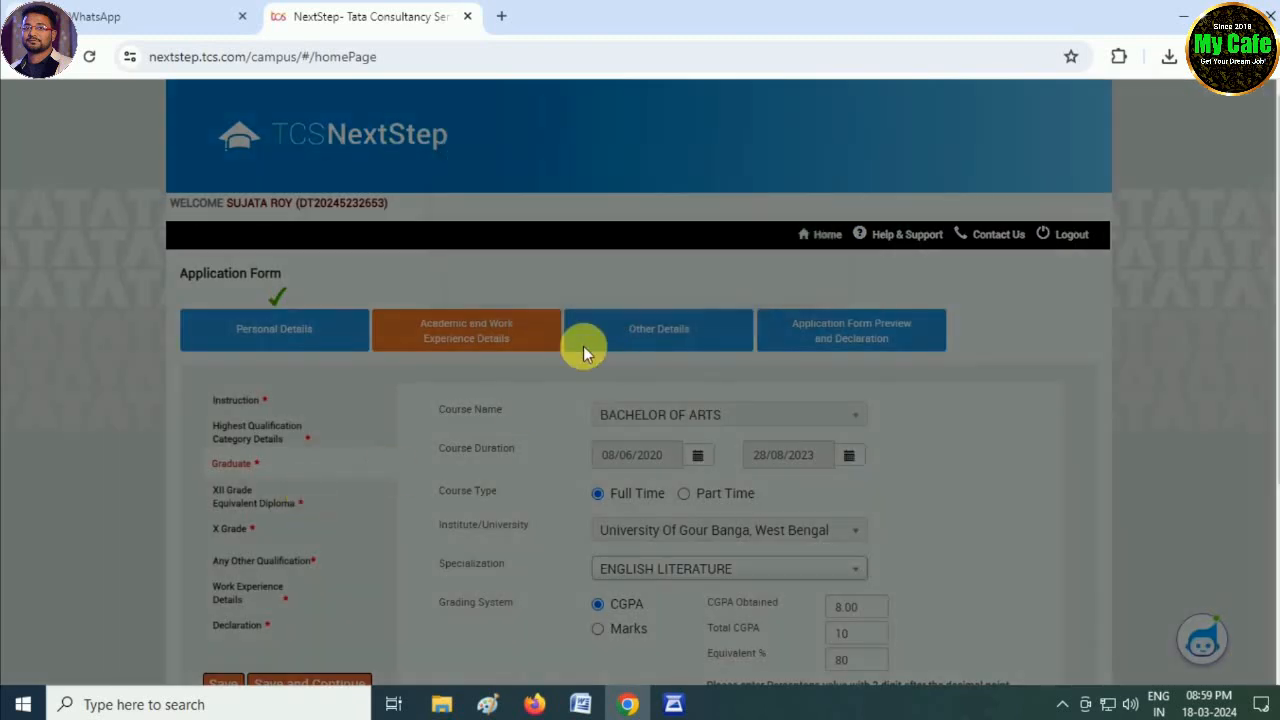
scroll(473, 502, "down", 2)
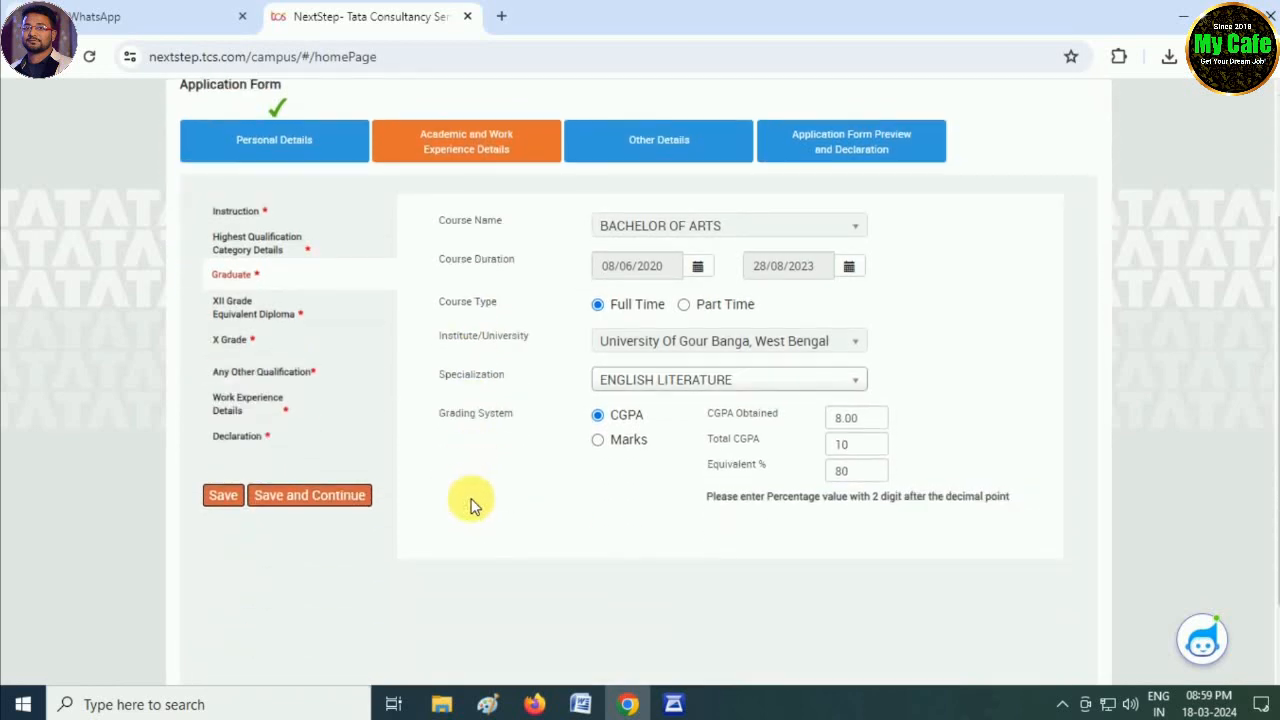
left_click(337, 495)
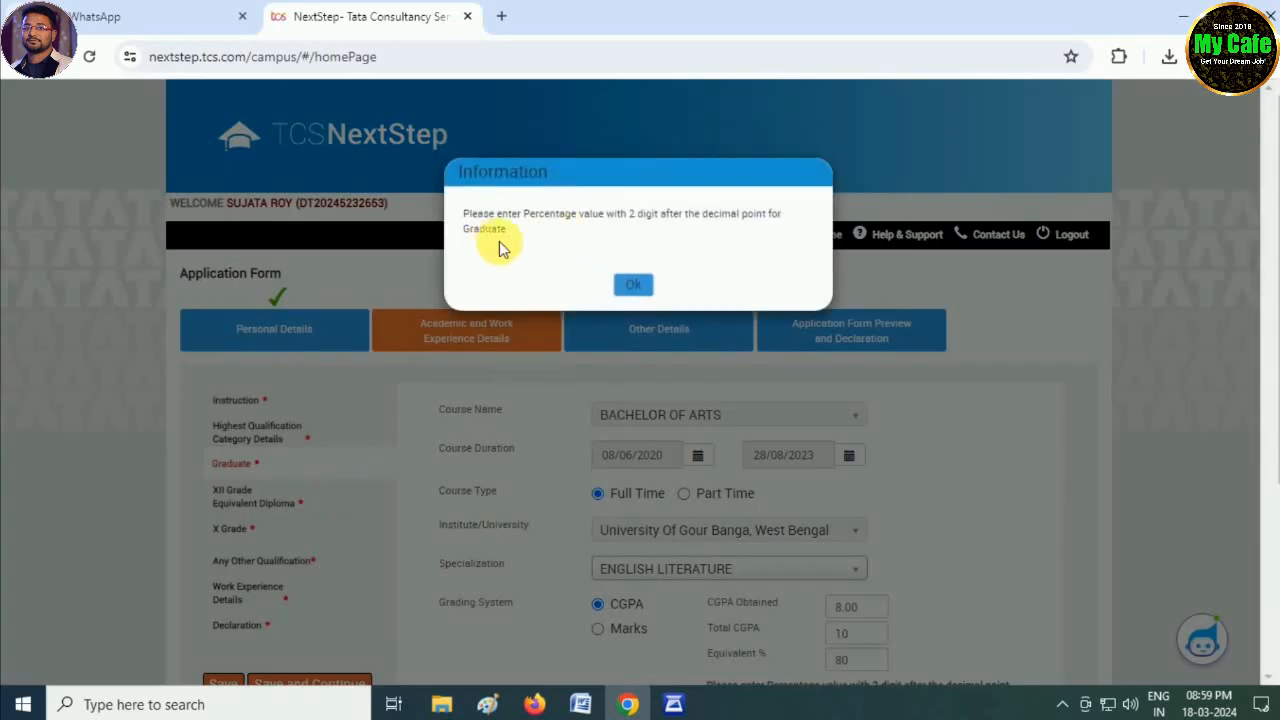
left_click(633, 284)
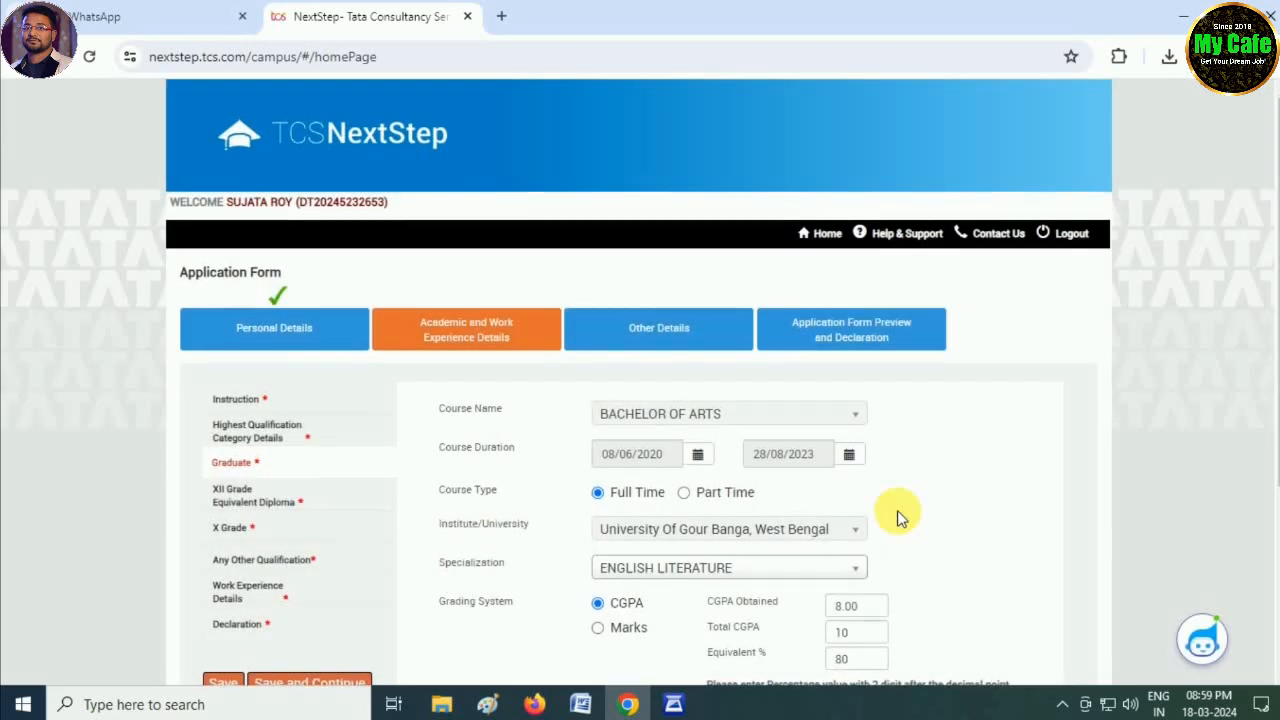
scroll(897, 518, "down", 1)
- Re-commit the 8.00 CGPA so the percentage reformats to 80.00, then save
left_click(860, 513)
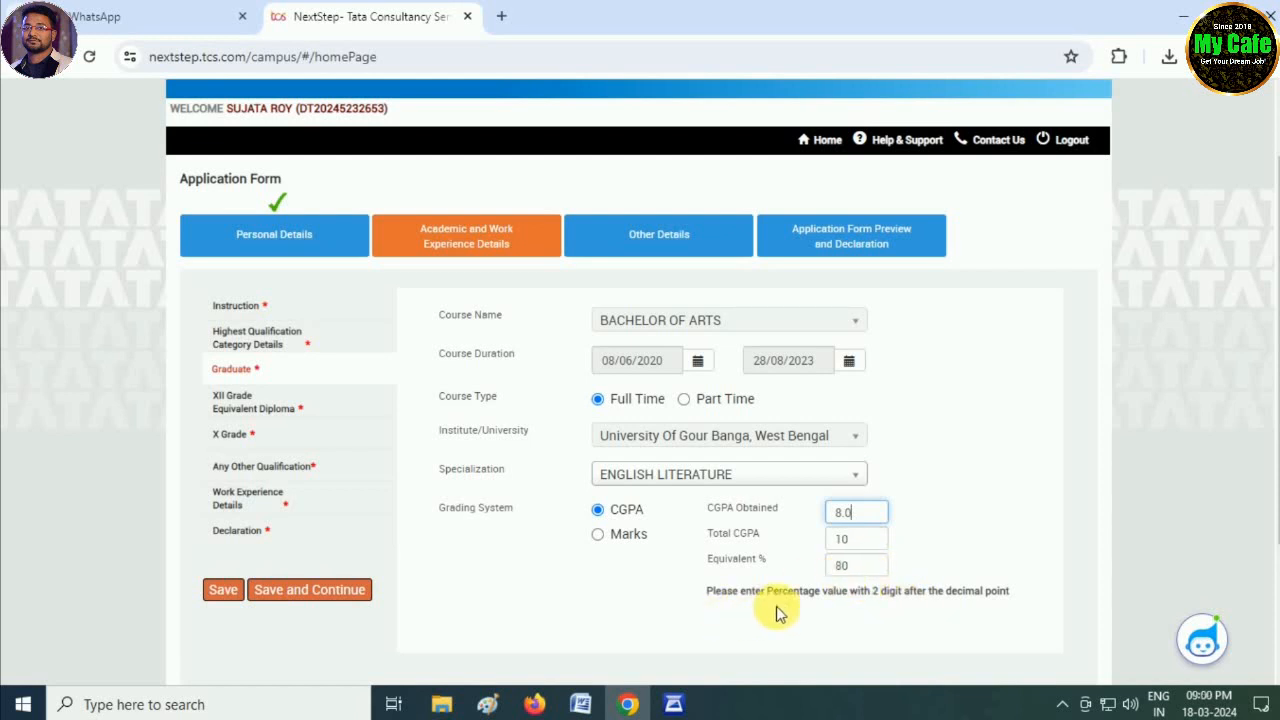
left_click(843, 607)
left_click(352, 597)
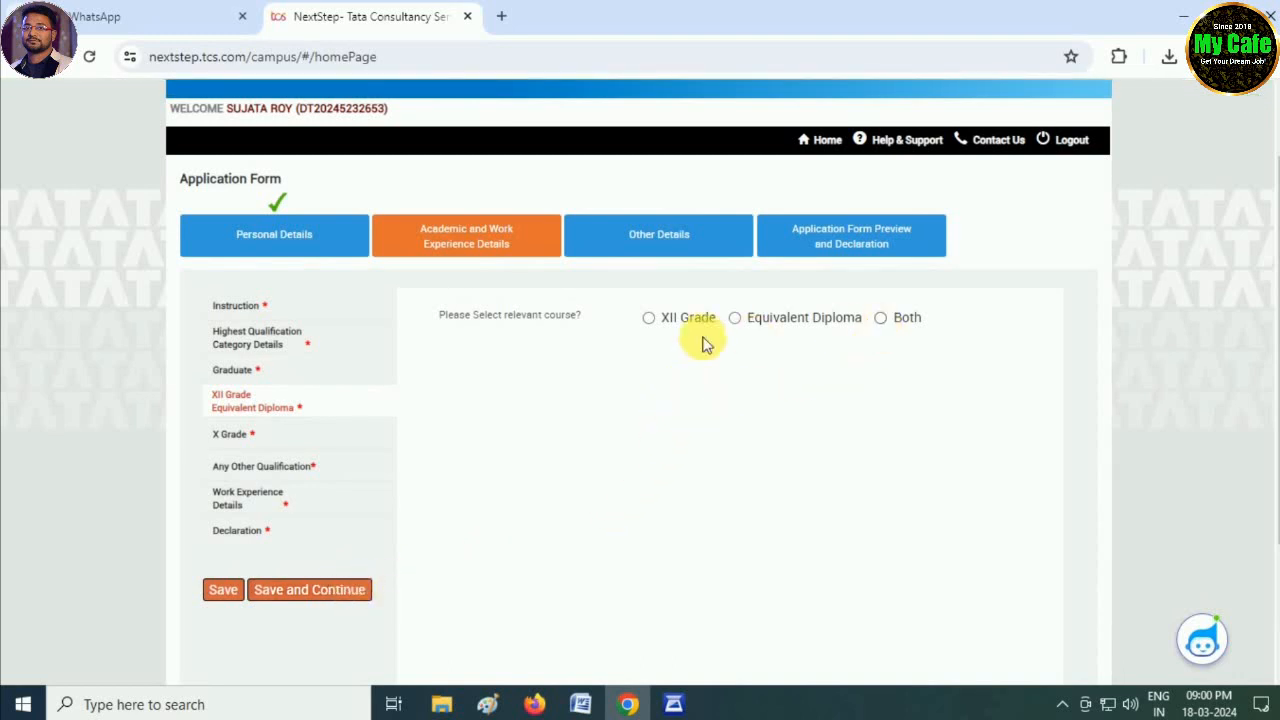
- Choose XII Grade with ARTS specialization, WBCHSE institute and State Board
left_click(649, 318)
left_click(643, 376)
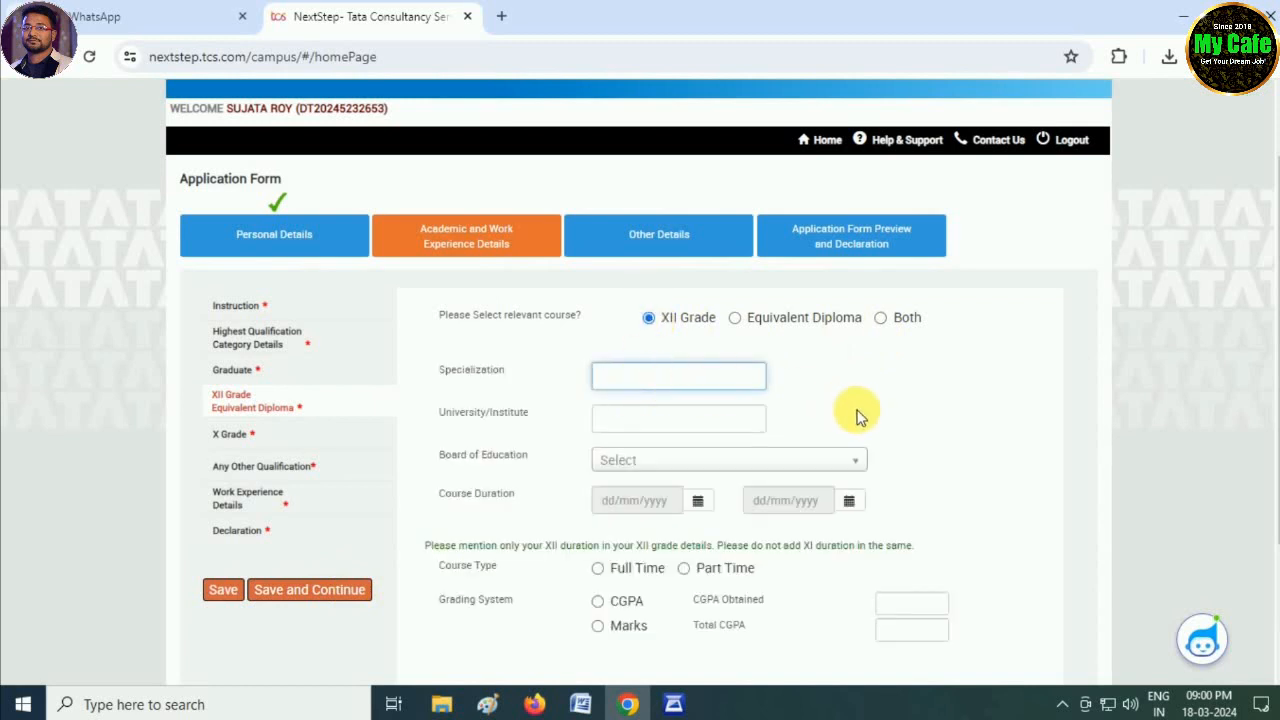
key("Tab")
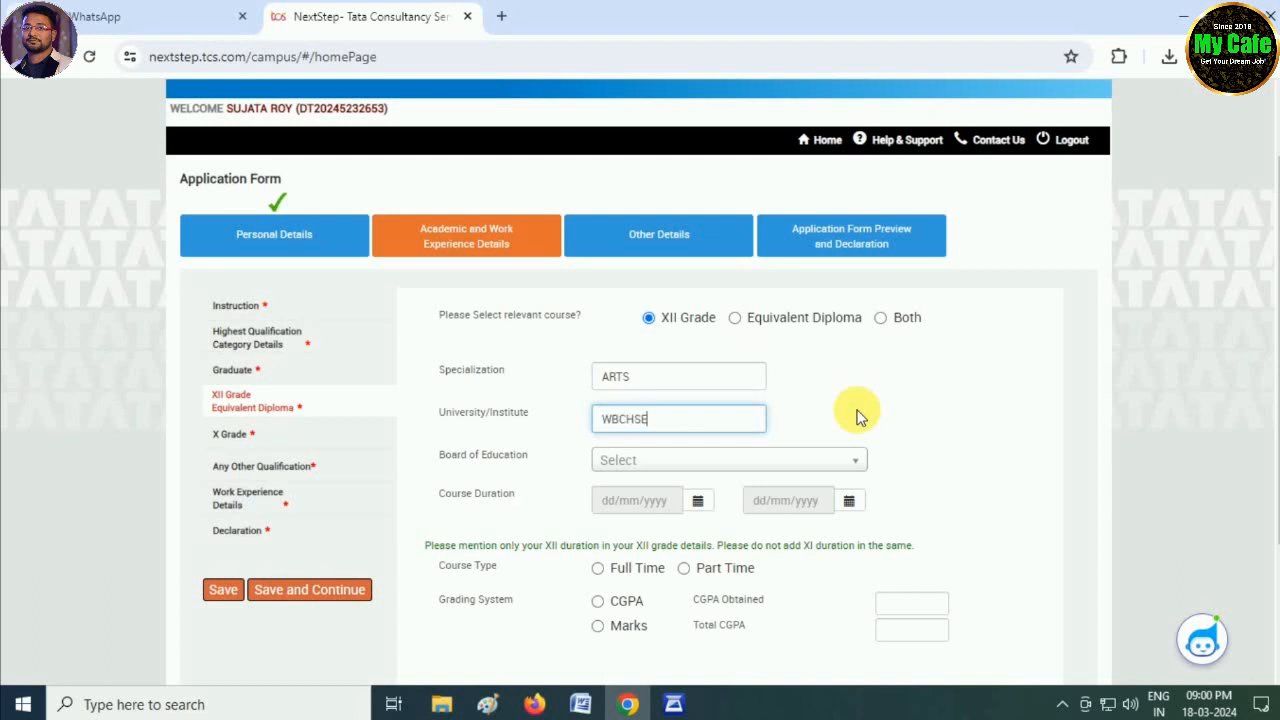
left_click(719, 459)
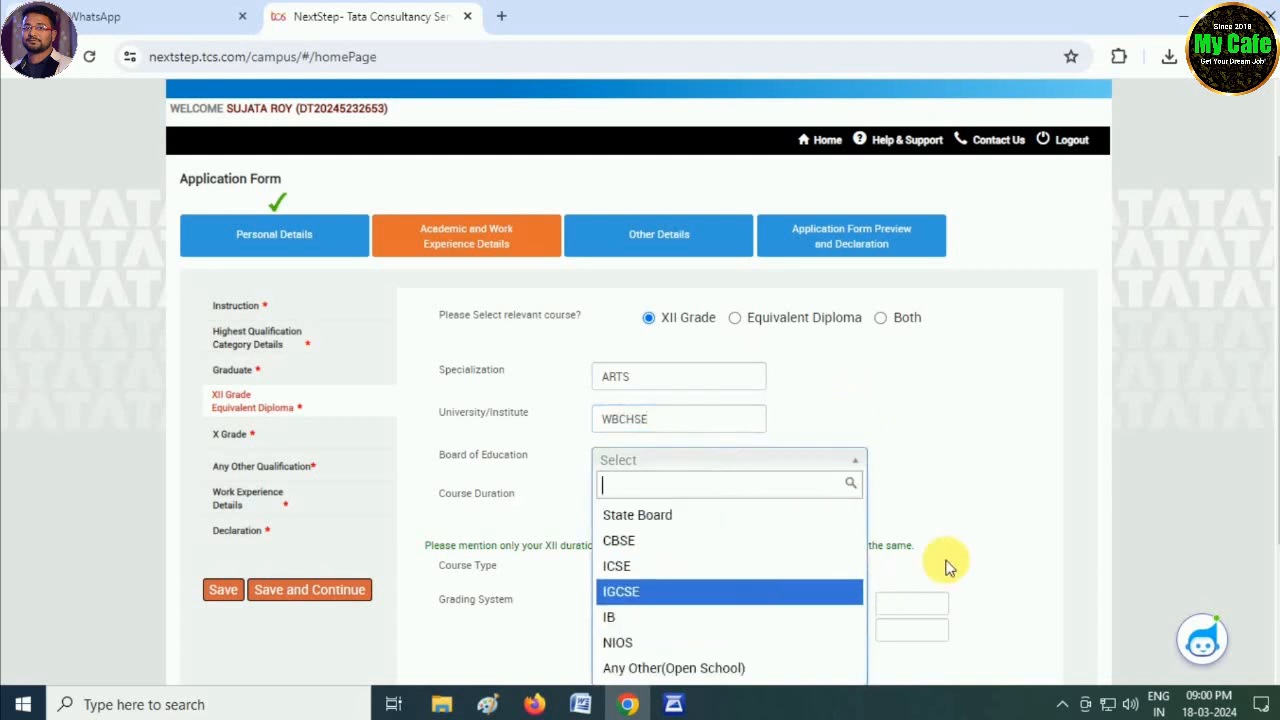
scroll(870, 568, "down", 1)
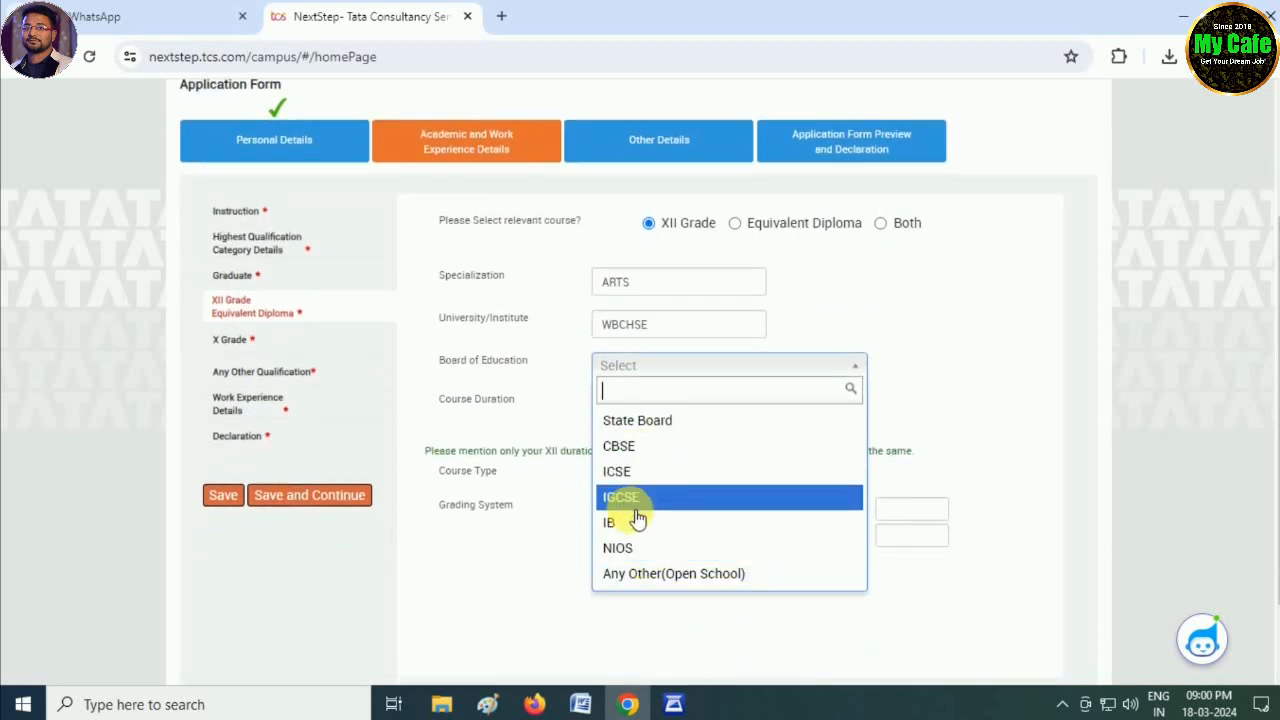
left_click(656, 423)
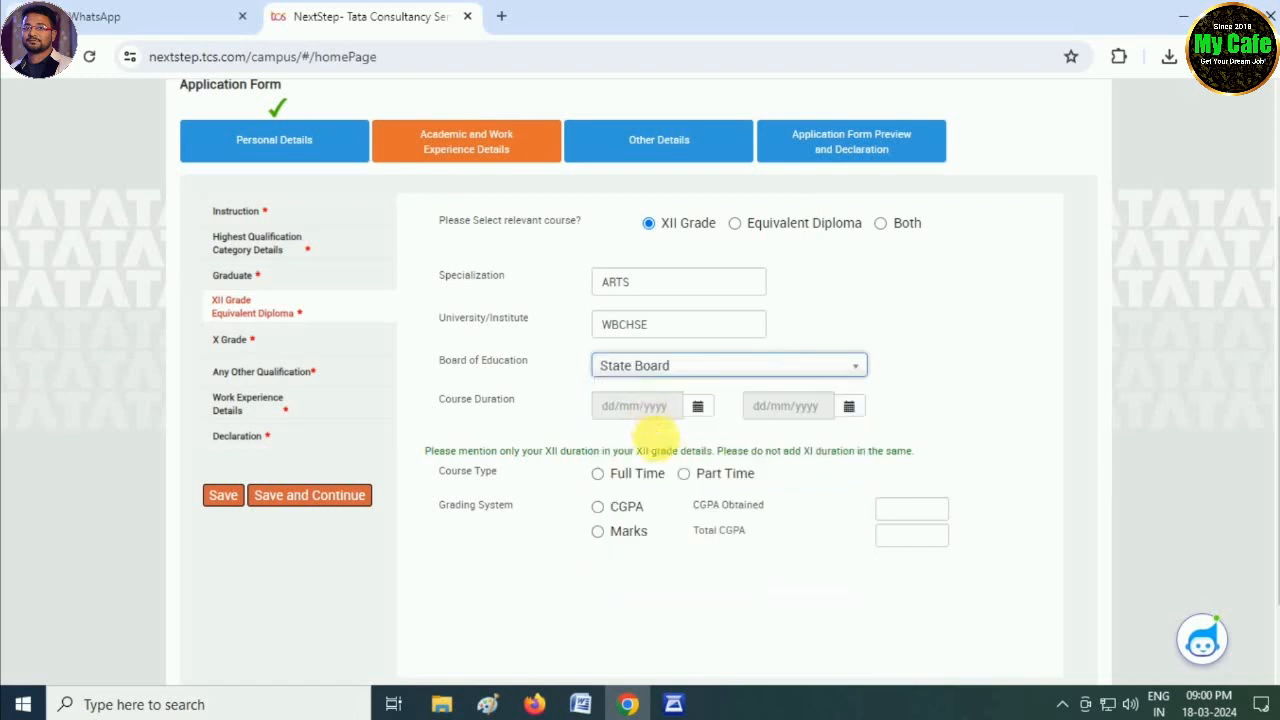
- Set the XII course dates to 06/05/2019 – 04/05/2020
left_click(697, 406)
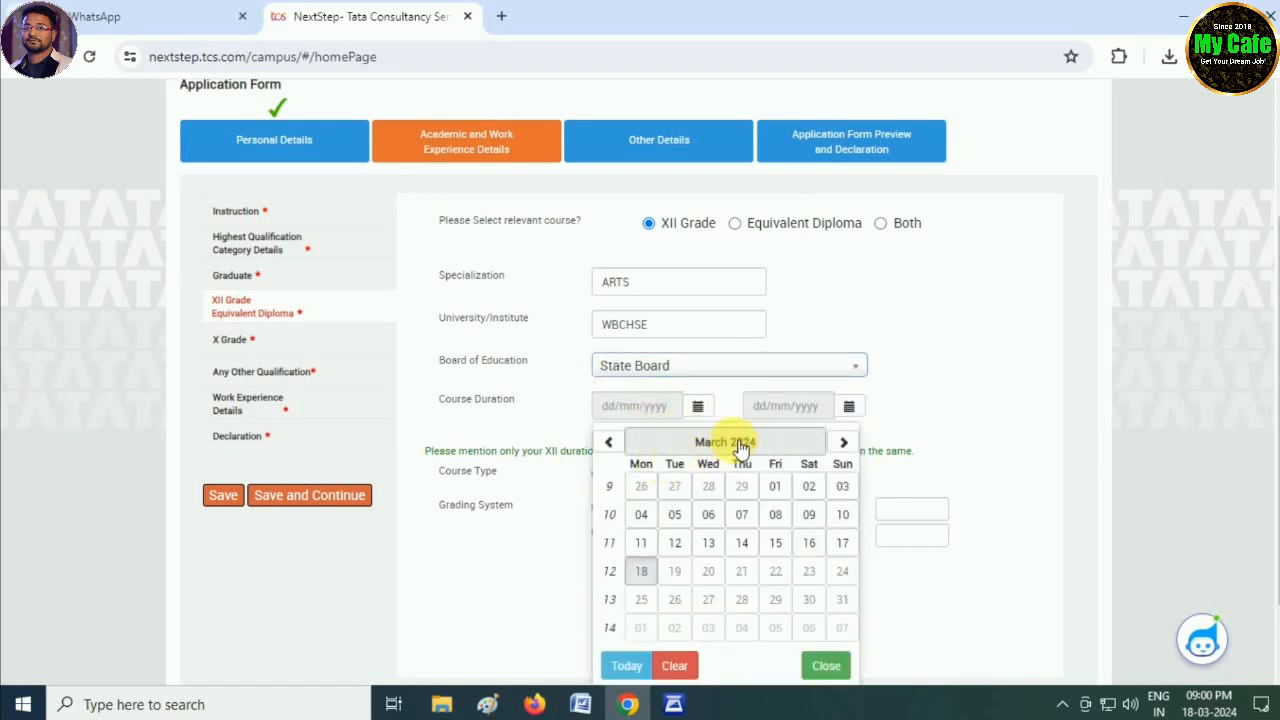
left_click(744, 442)
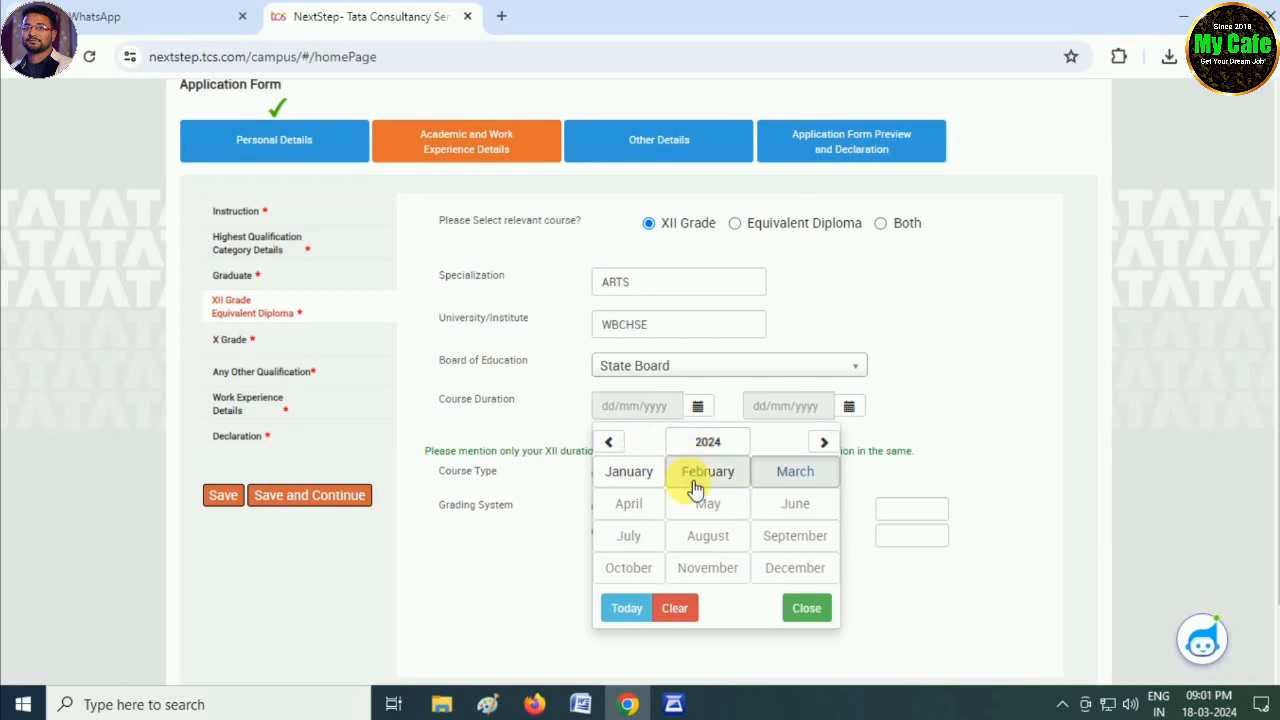
left_click(708, 444)
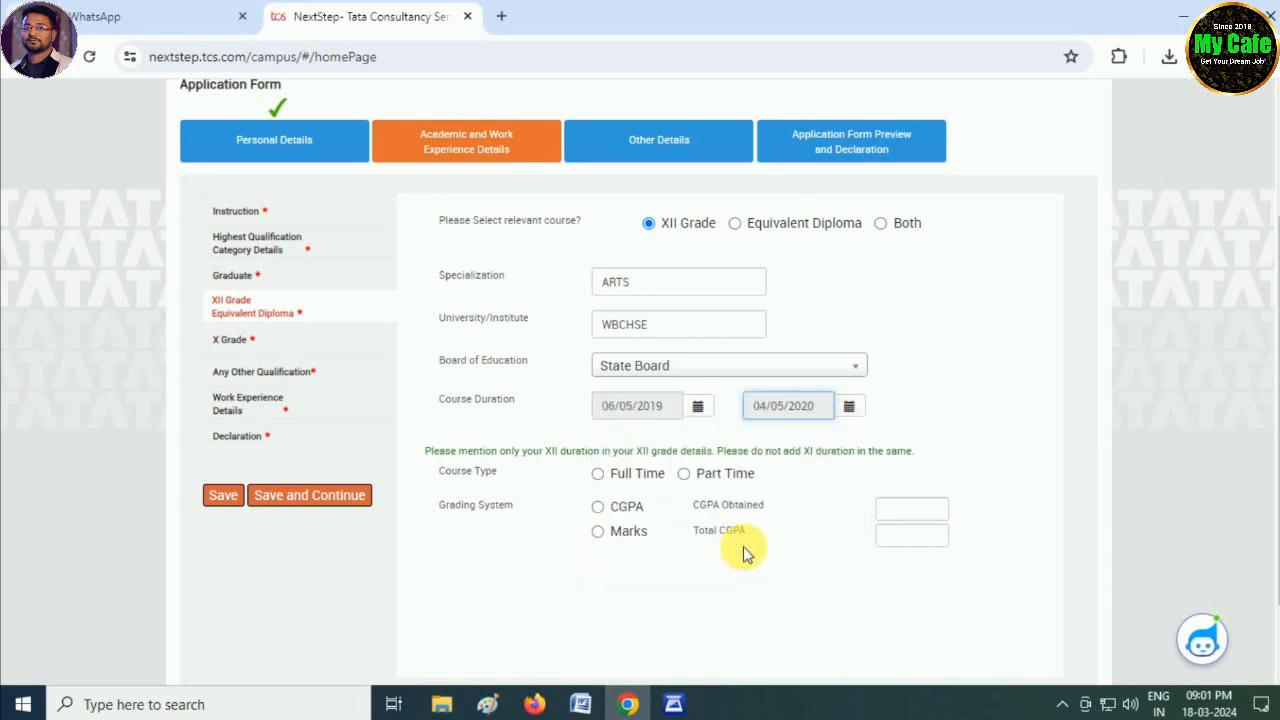
left_click(847, 410)
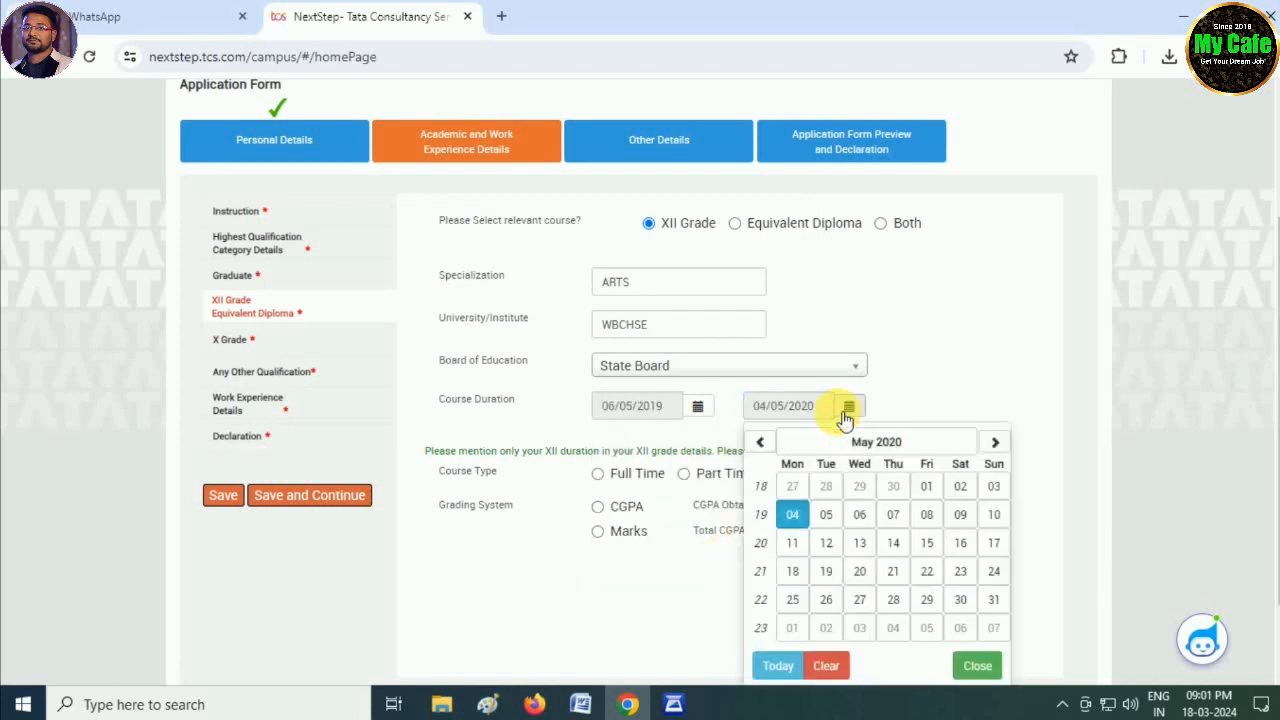
left_click(794, 516)
- Mark XII as Full Time and enter 398 of 500 marks (79.60%)
left_click(599, 476)
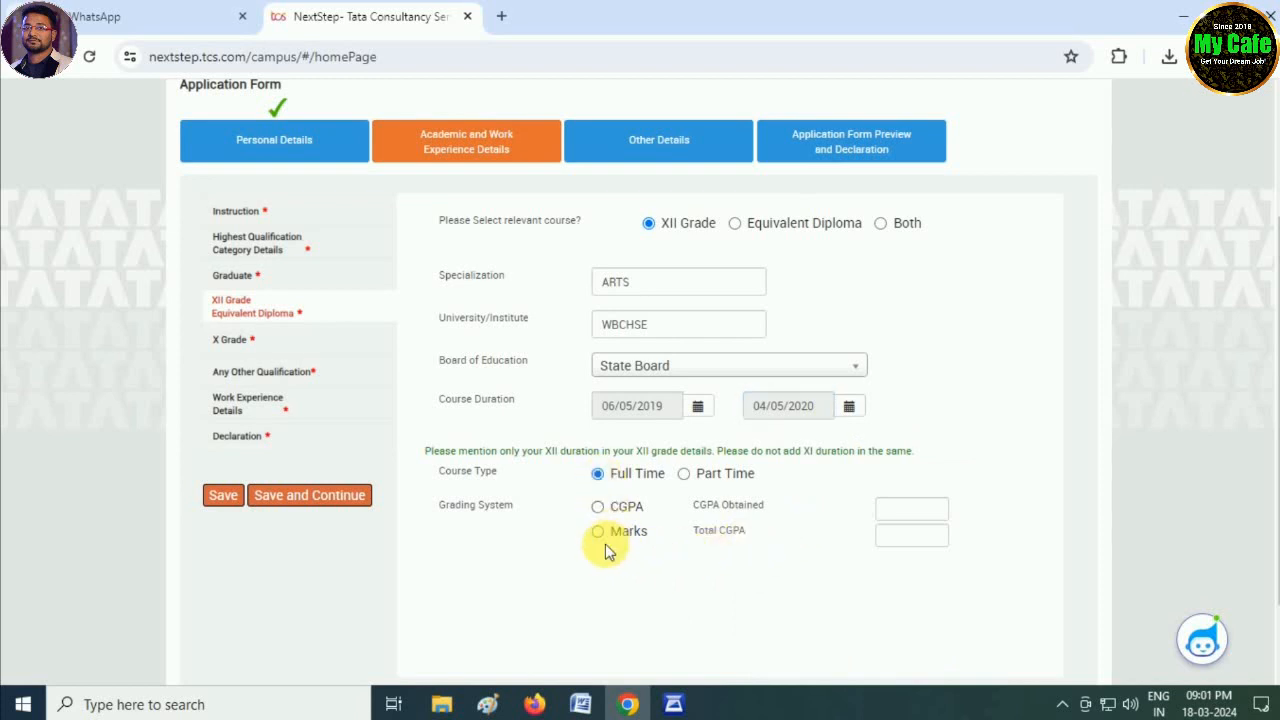
left_click(602, 533)
left_click(910, 510)
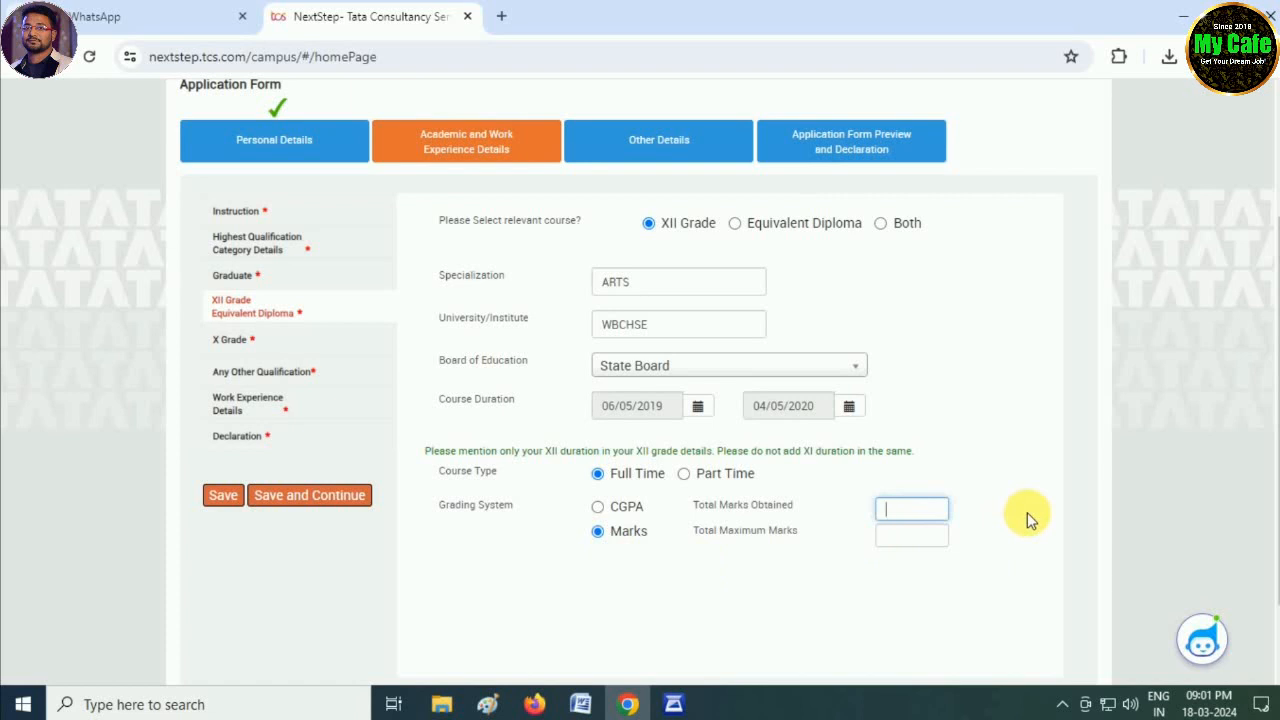
type("398")
left_click(915, 538)
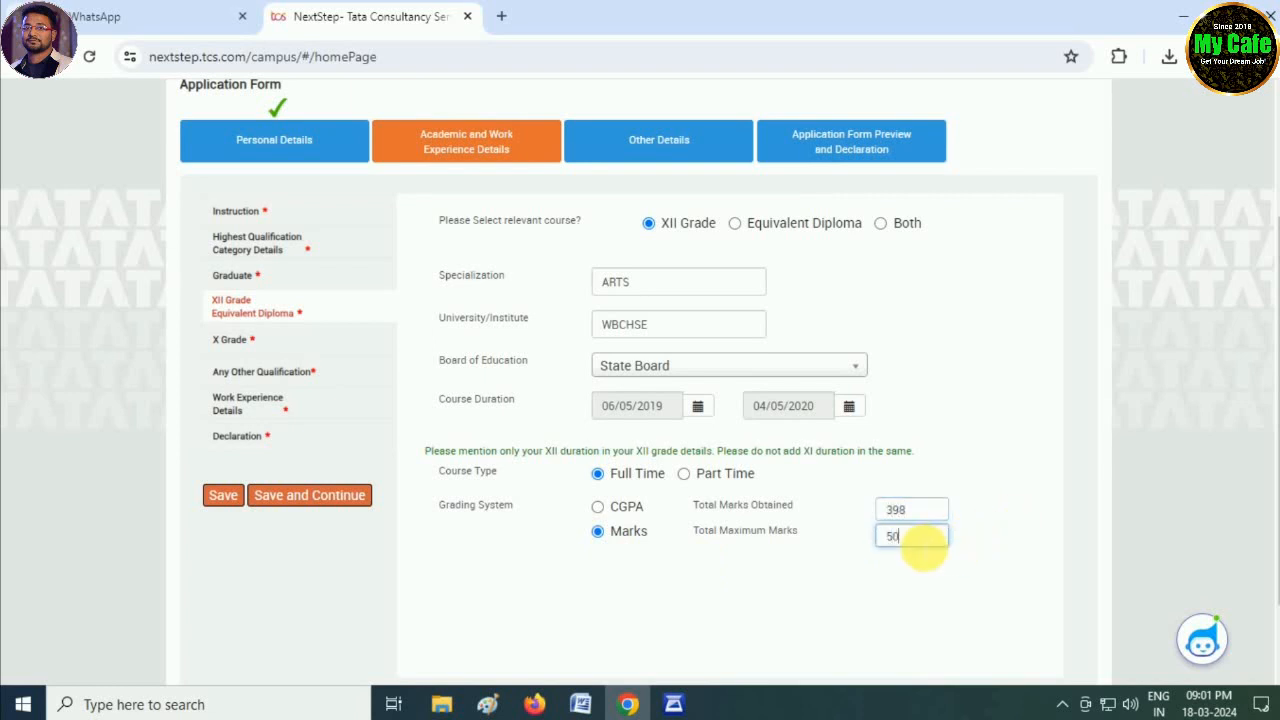
left_click(707, 581)
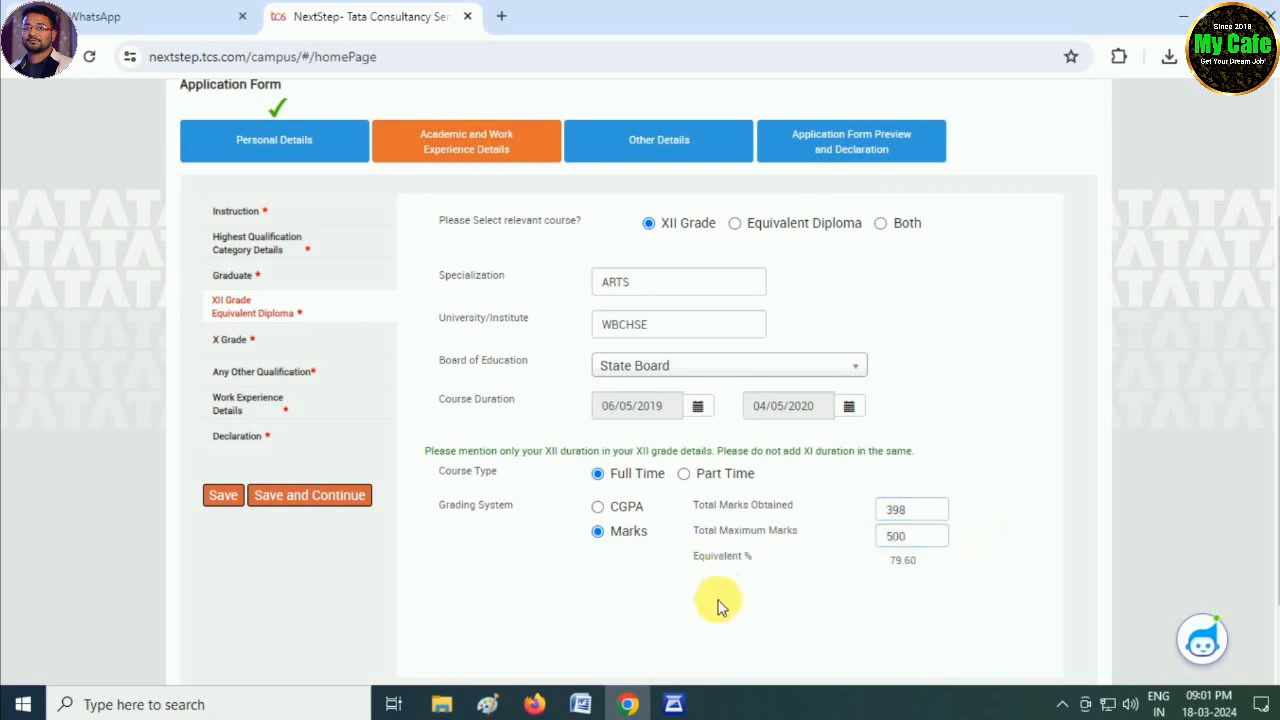
- Save XII details, then enter the Class X roll number, WVBSE institute and State Board
left_click(308, 495)
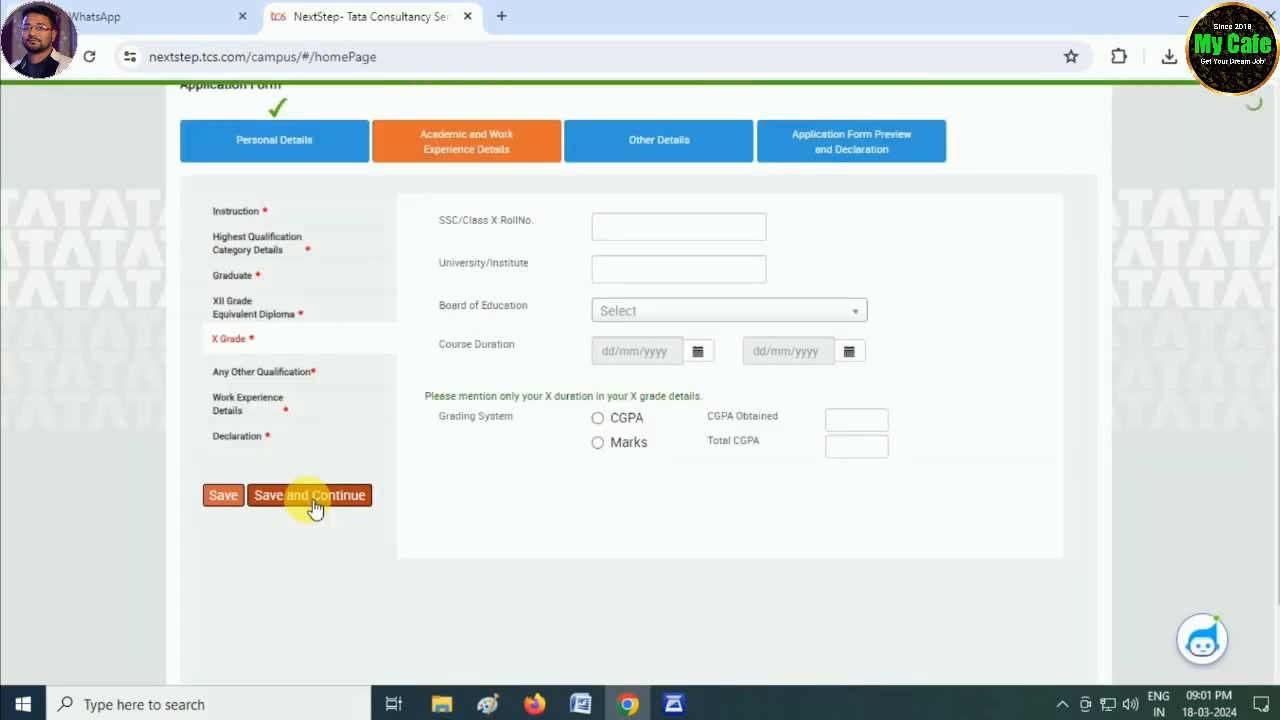
left_click(646, 226)
scroll(814, 277, "up", 1)
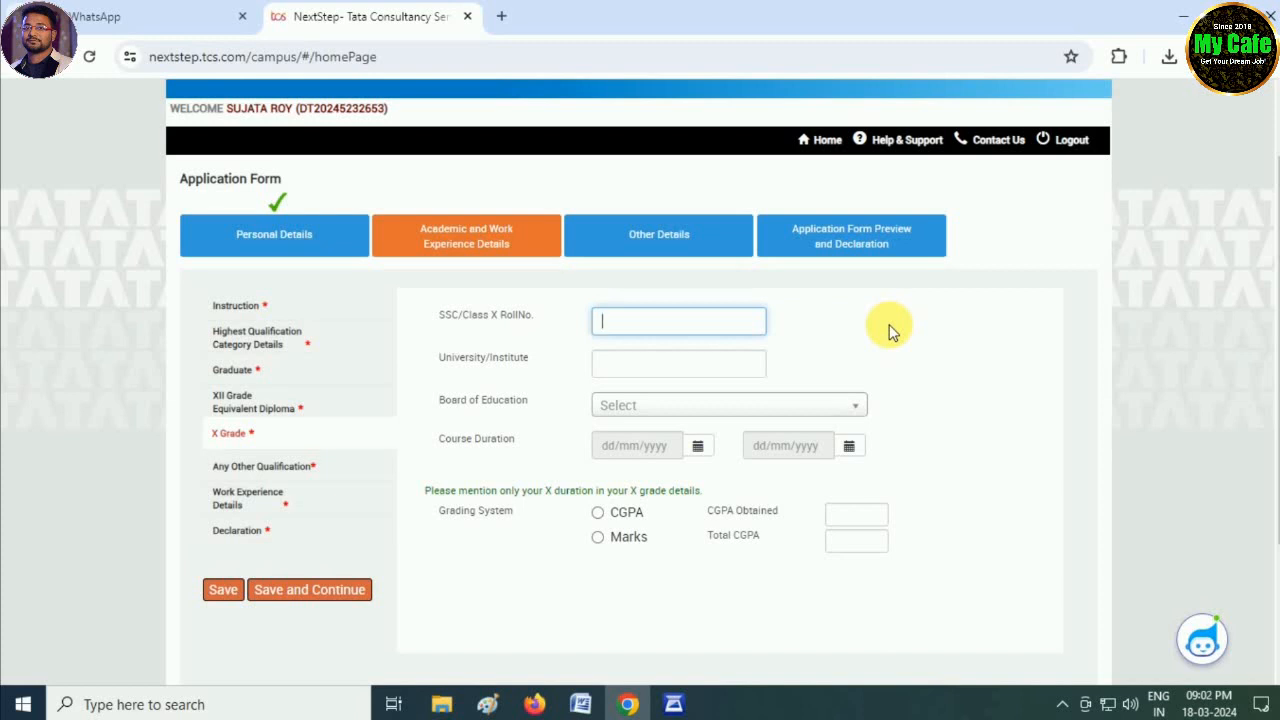
left_click(725, 366)
type("W")
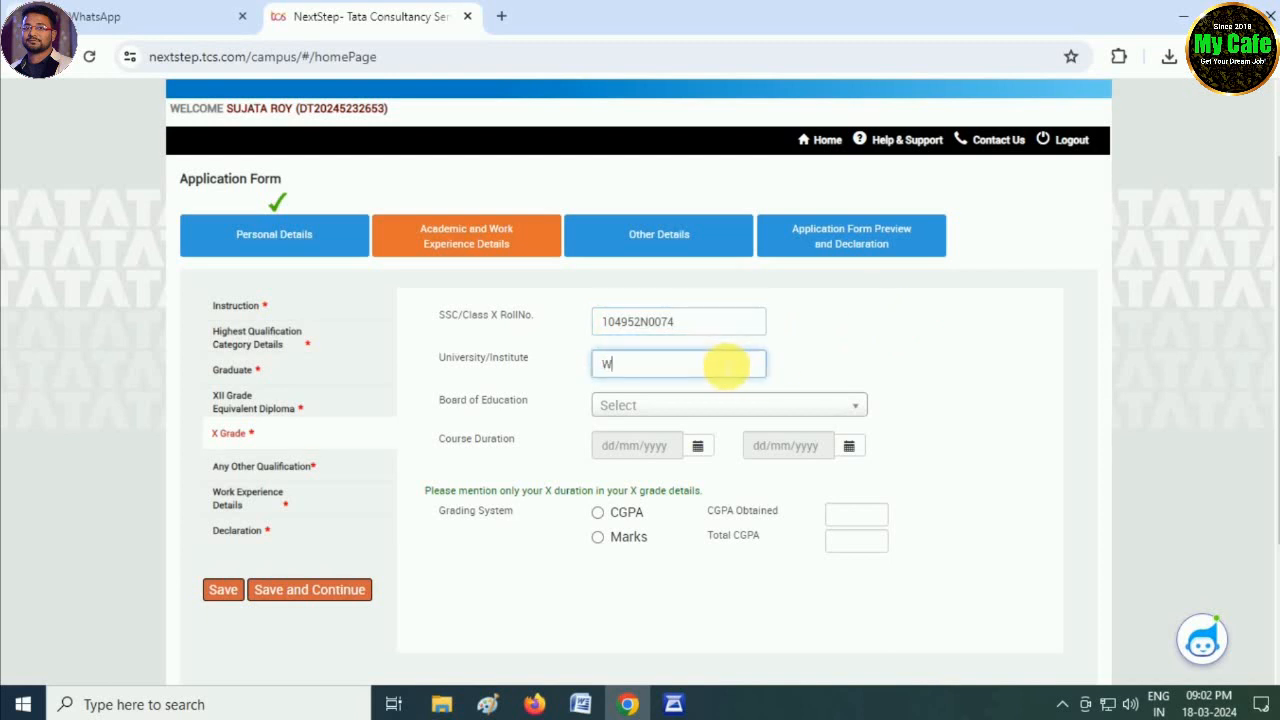
type("VB")
type("SE")
left_click(665, 405)
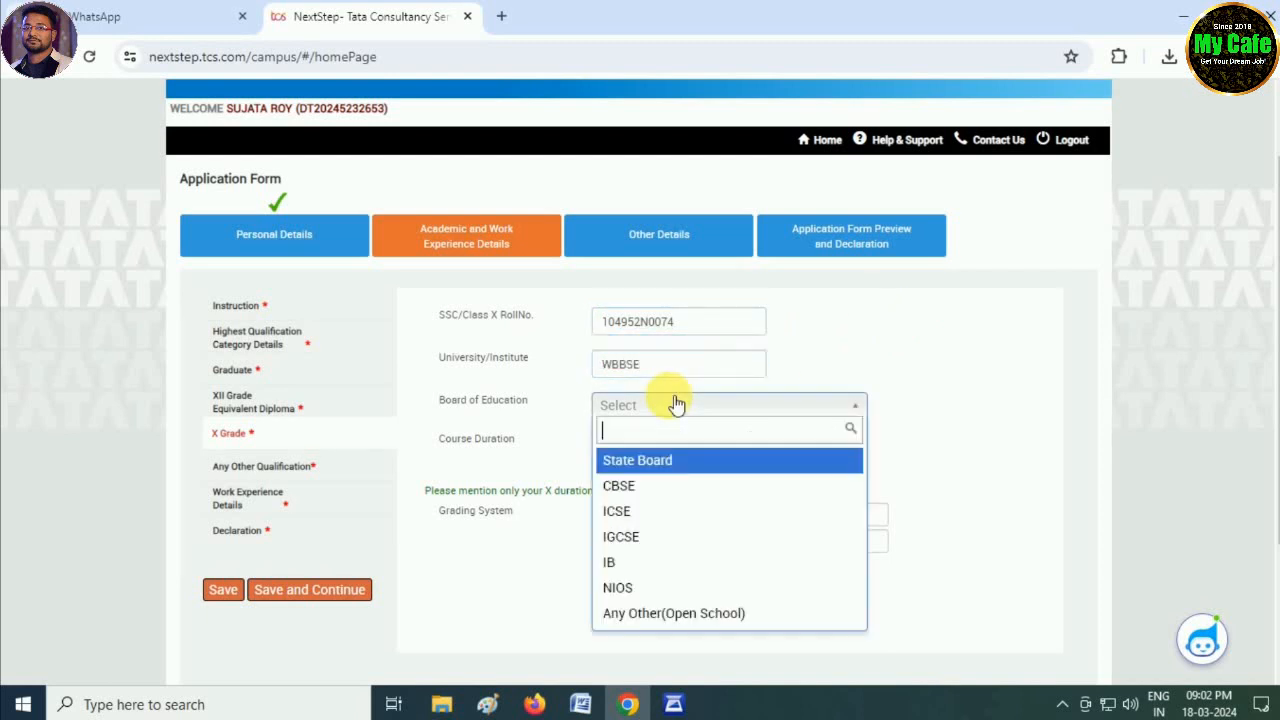
left_click(655, 460)
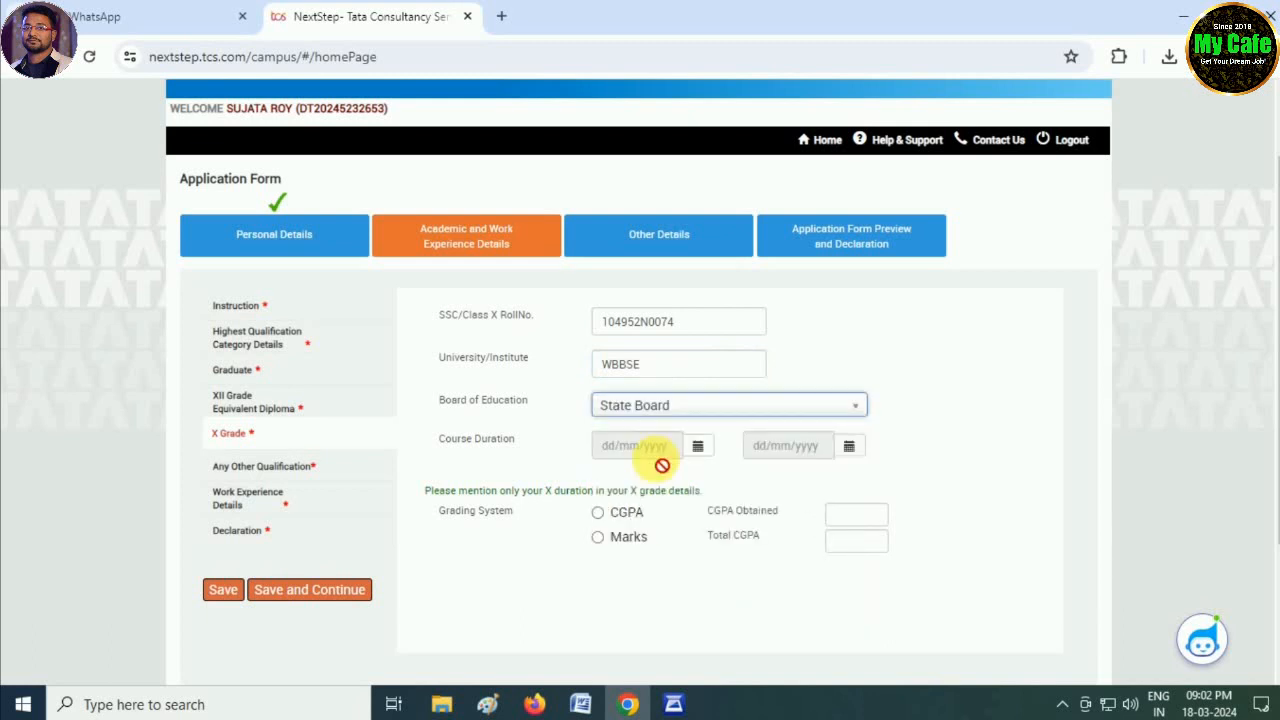
- Set the X course dates to 08/05/2017 – 16/07/2018
left_click(700, 448)
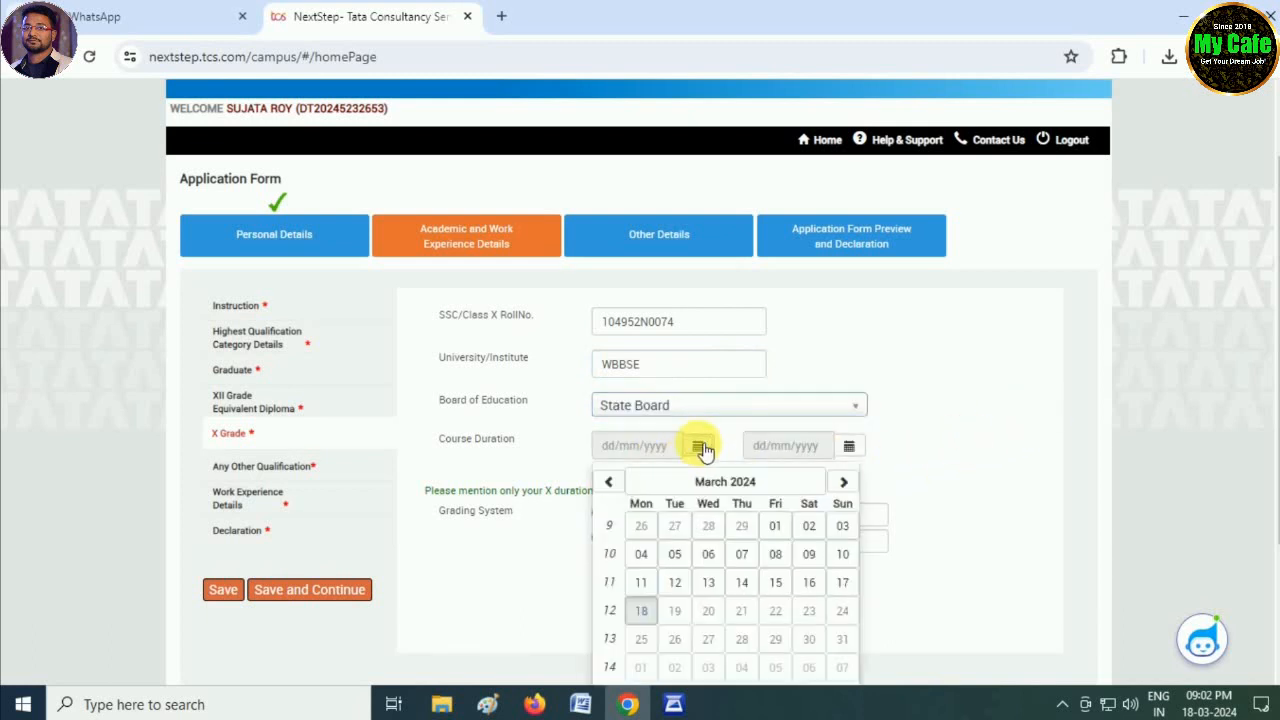
left_click(735, 482)
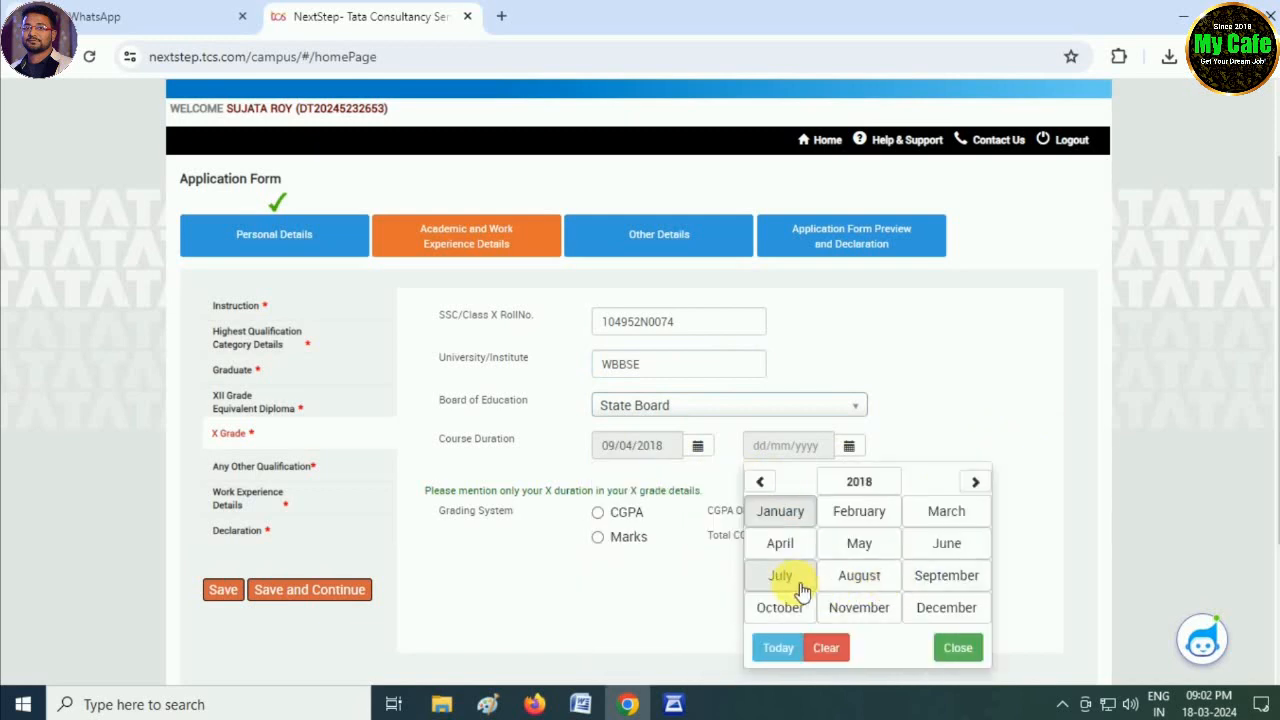
left_click(783, 575)
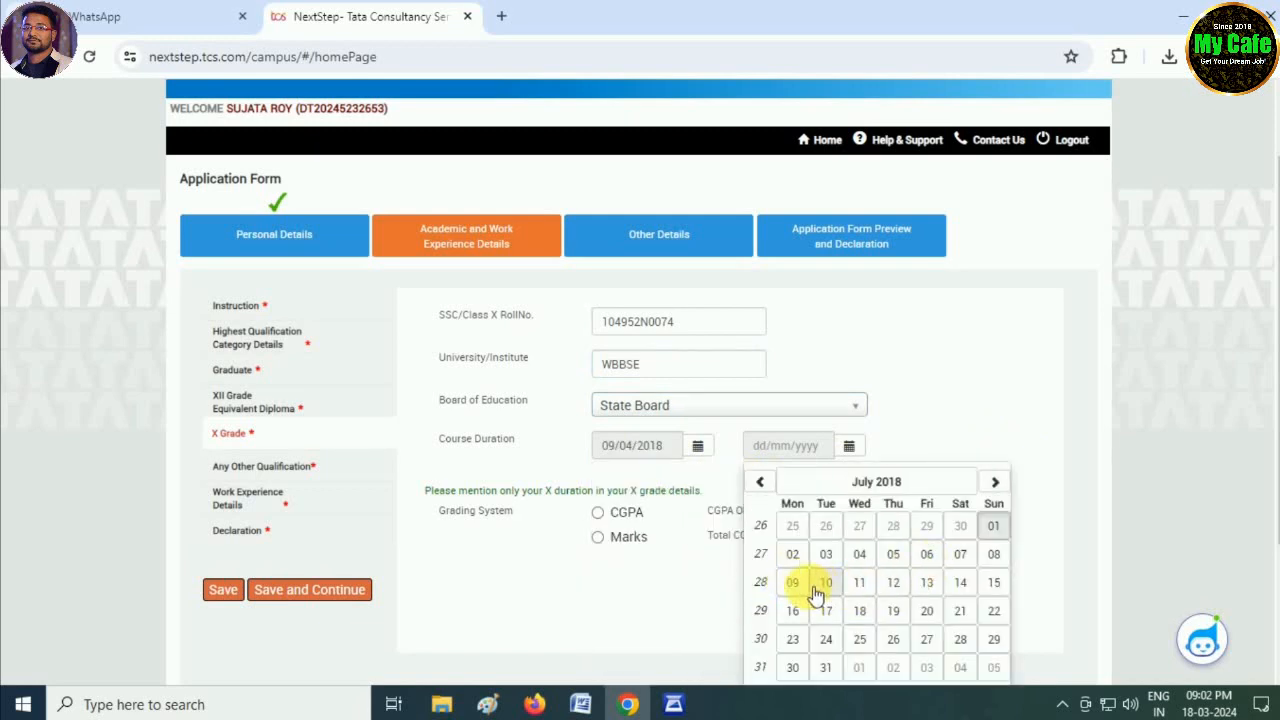
left_click(792, 611)
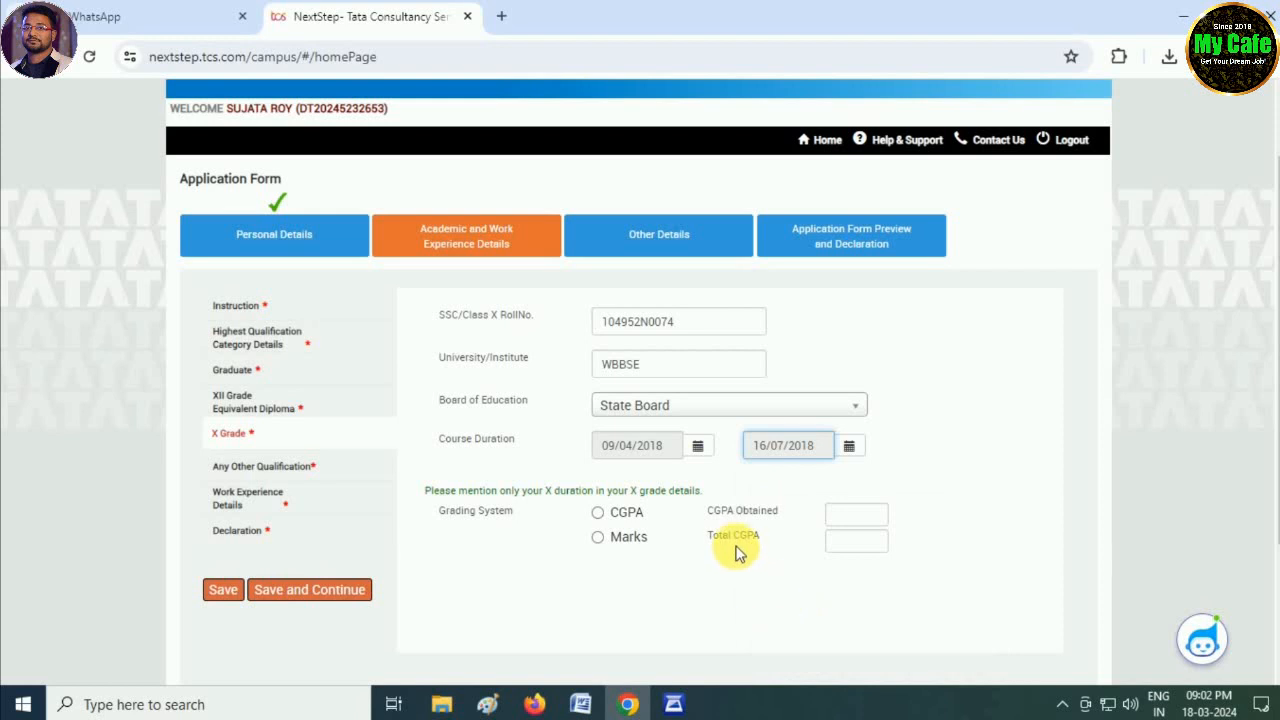
left_click(697, 446)
left_click(745, 485)
left_click(708, 487)
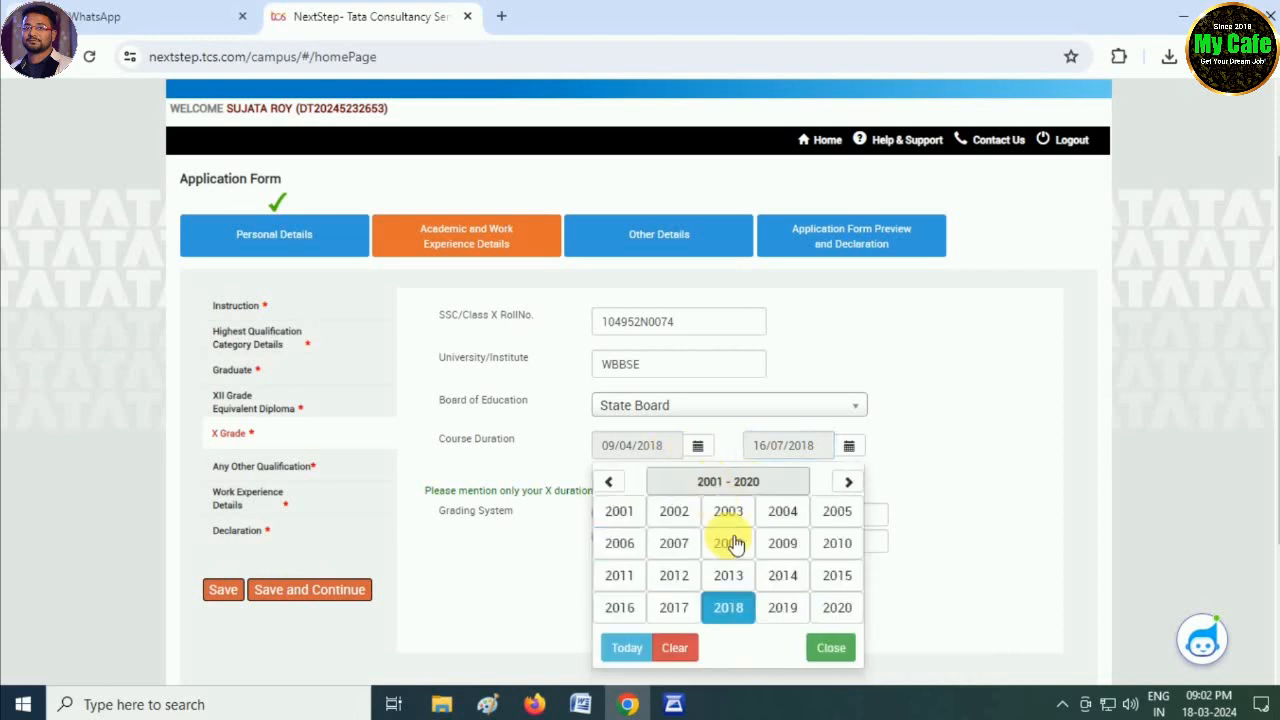
left_click(690, 612)
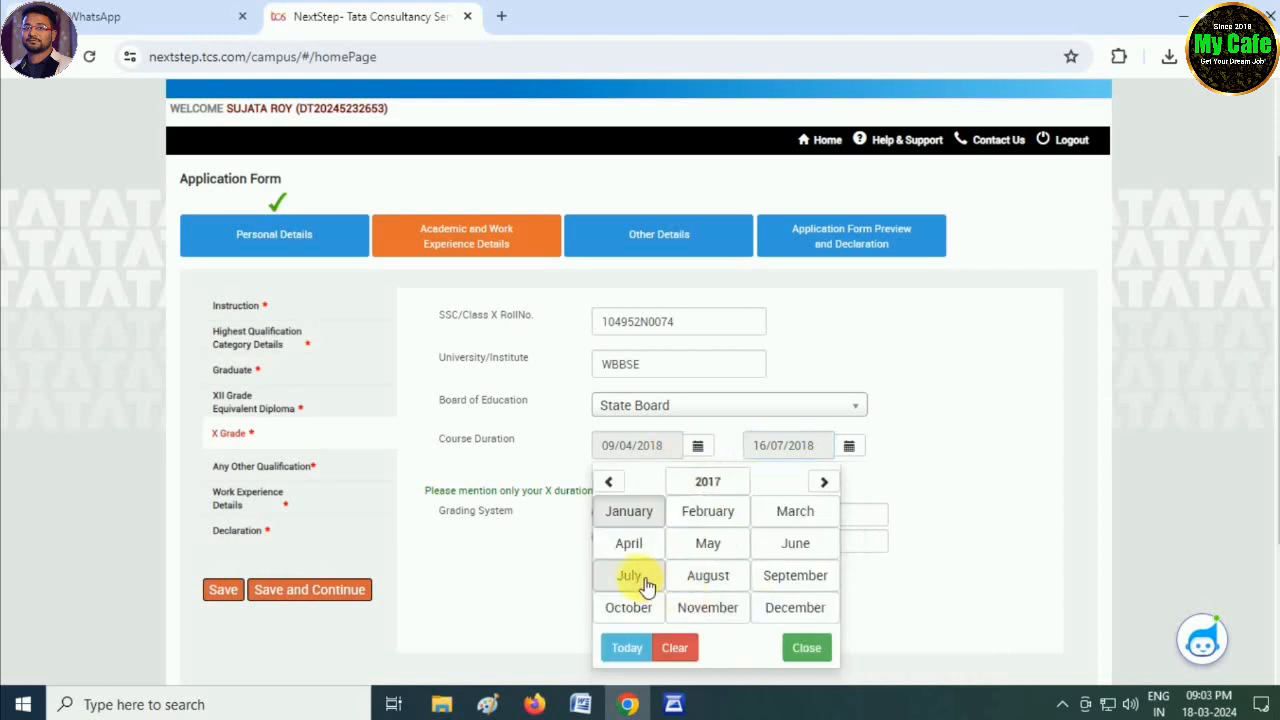
left_click(708, 543)
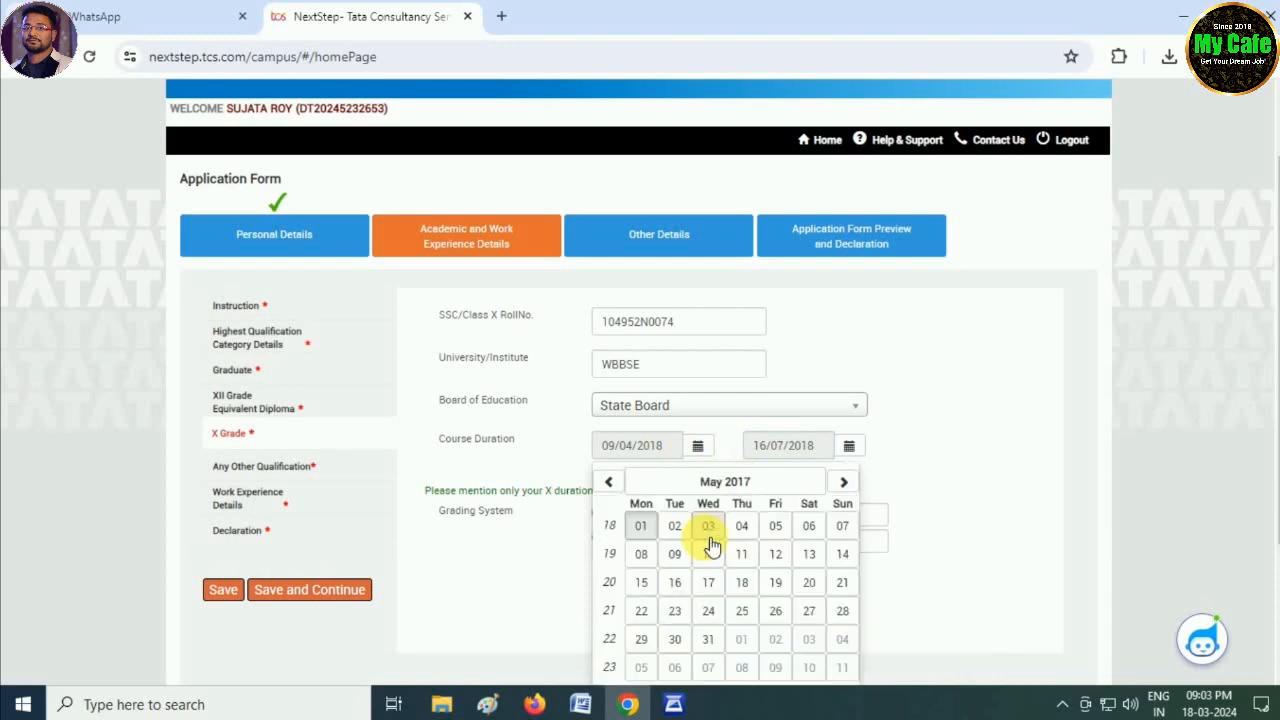
left_click(641, 555)
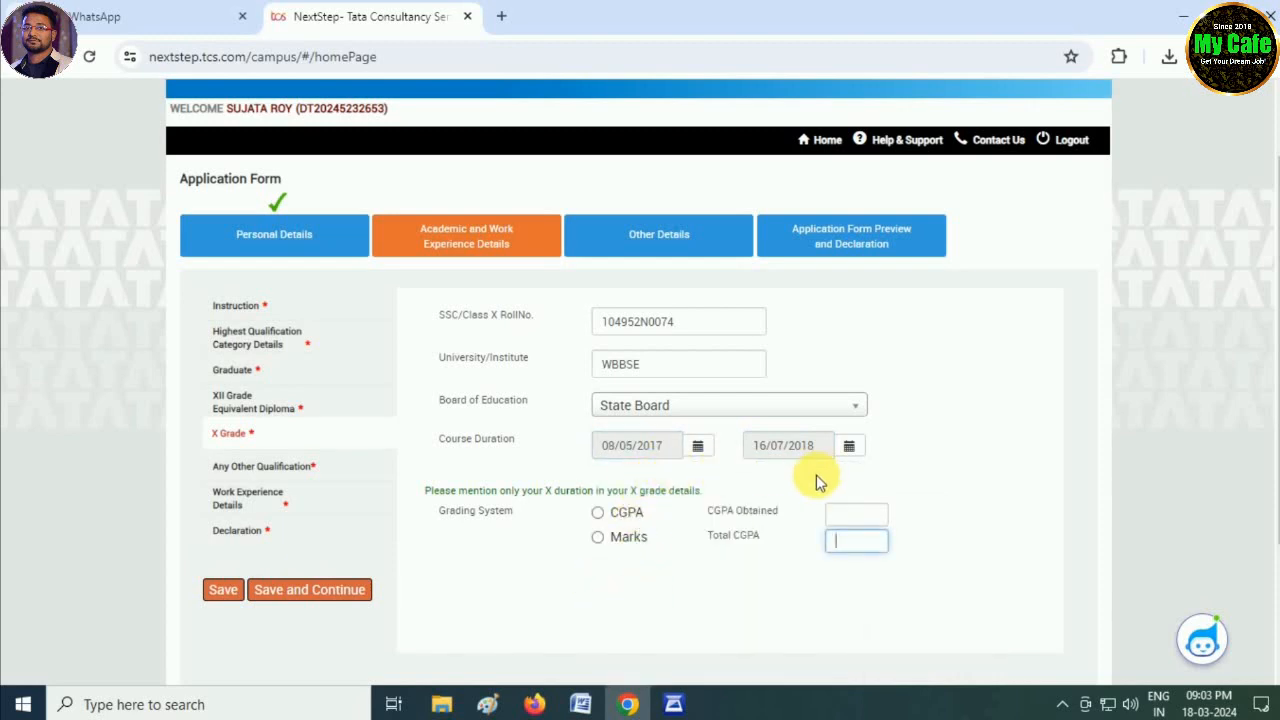
- Grade X by marks, 536 out of 700, and save the section
left_click(598, 537)
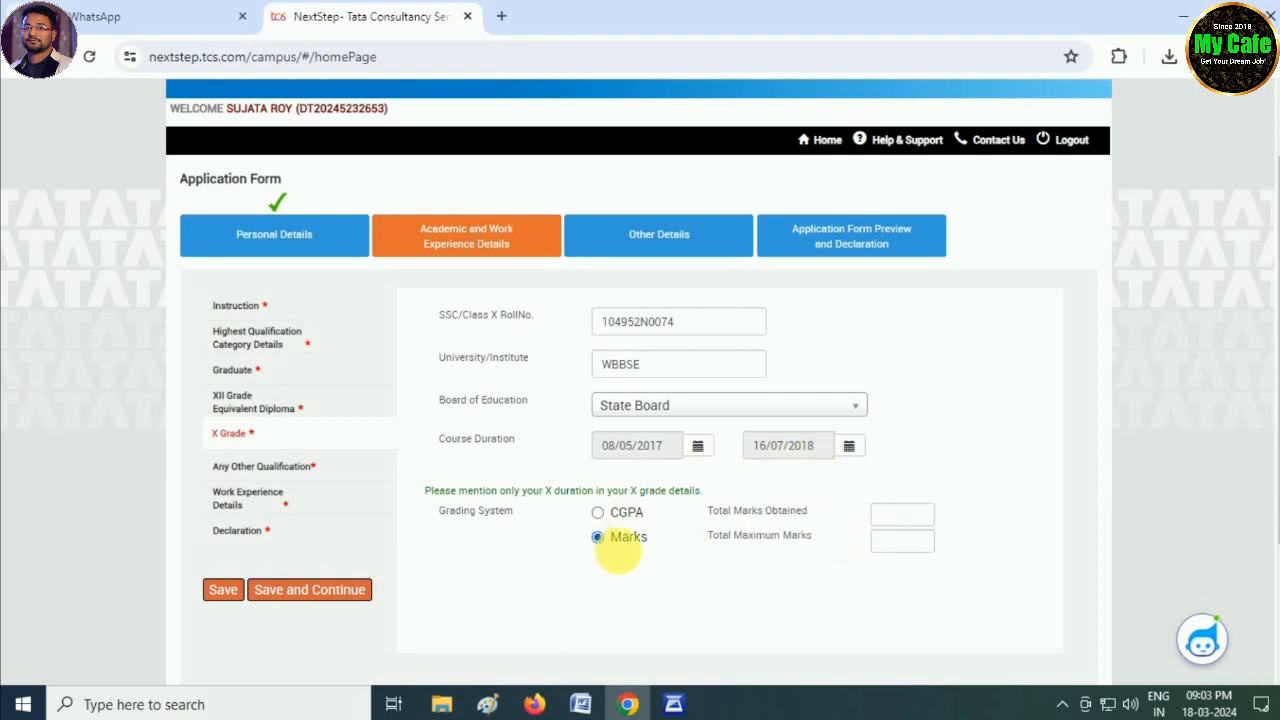
left_click(902, 514)
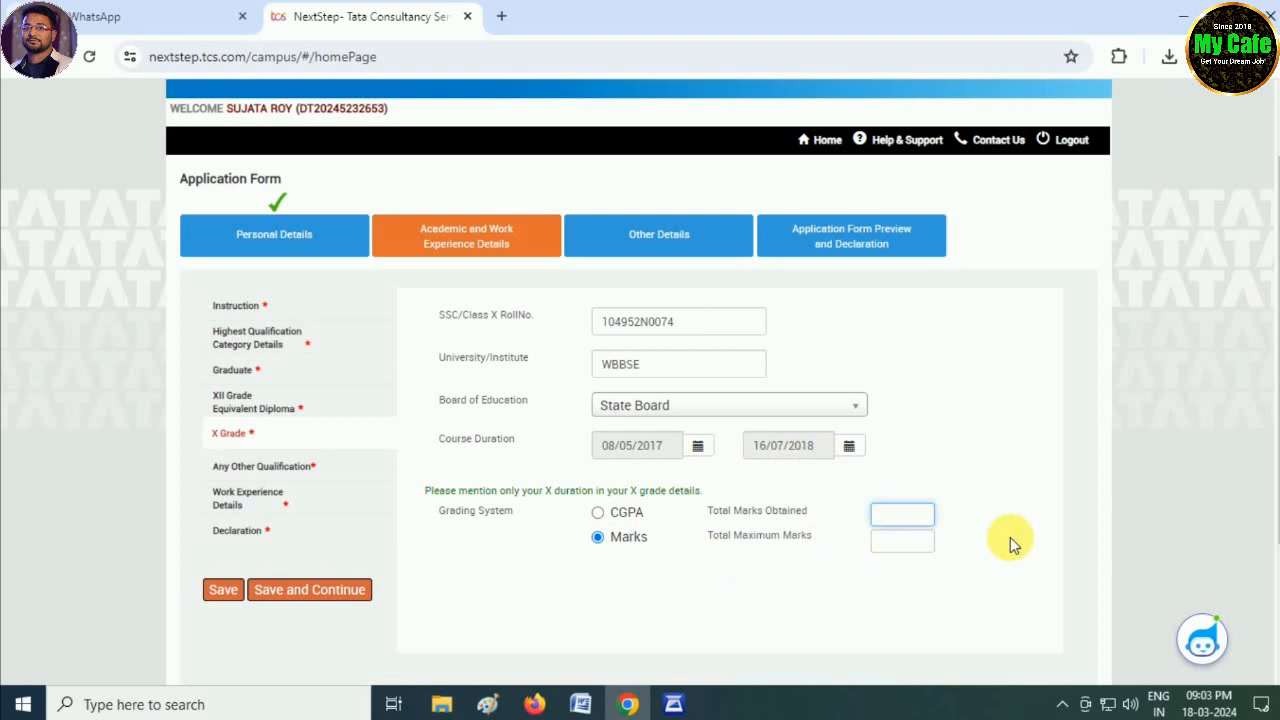
type("536")
key("Tab")
type("700")
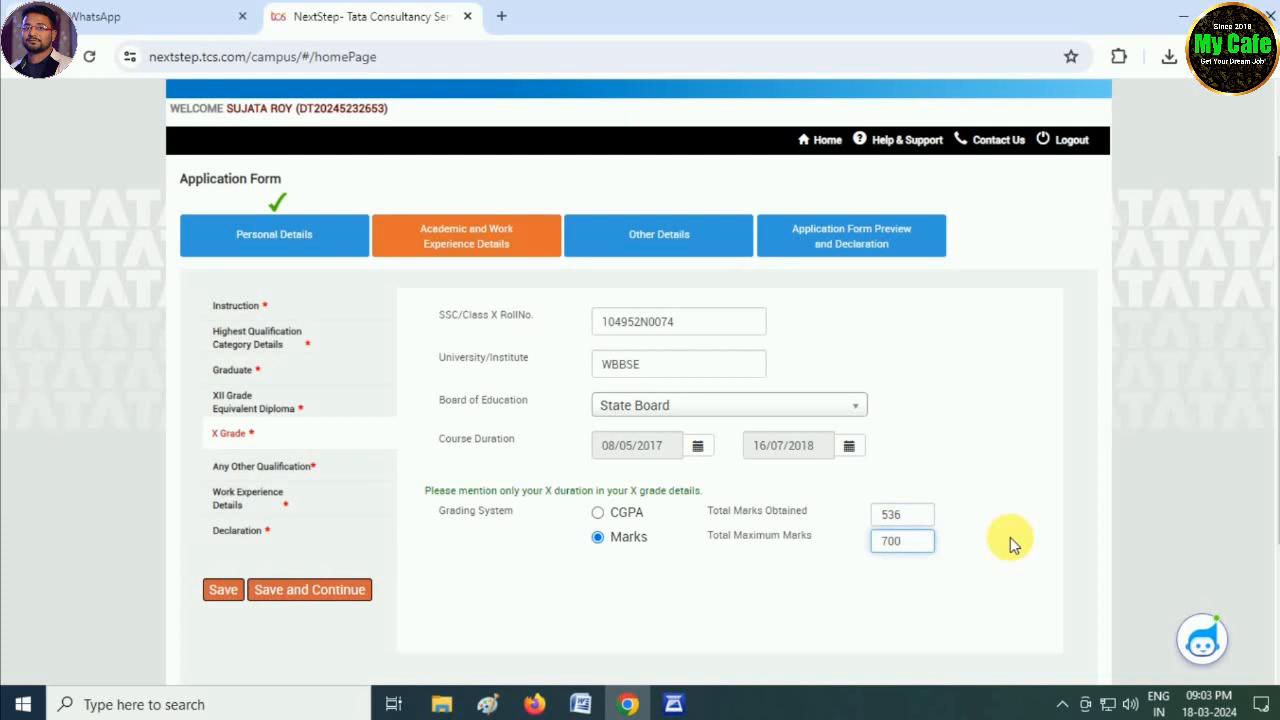
key("Tab")
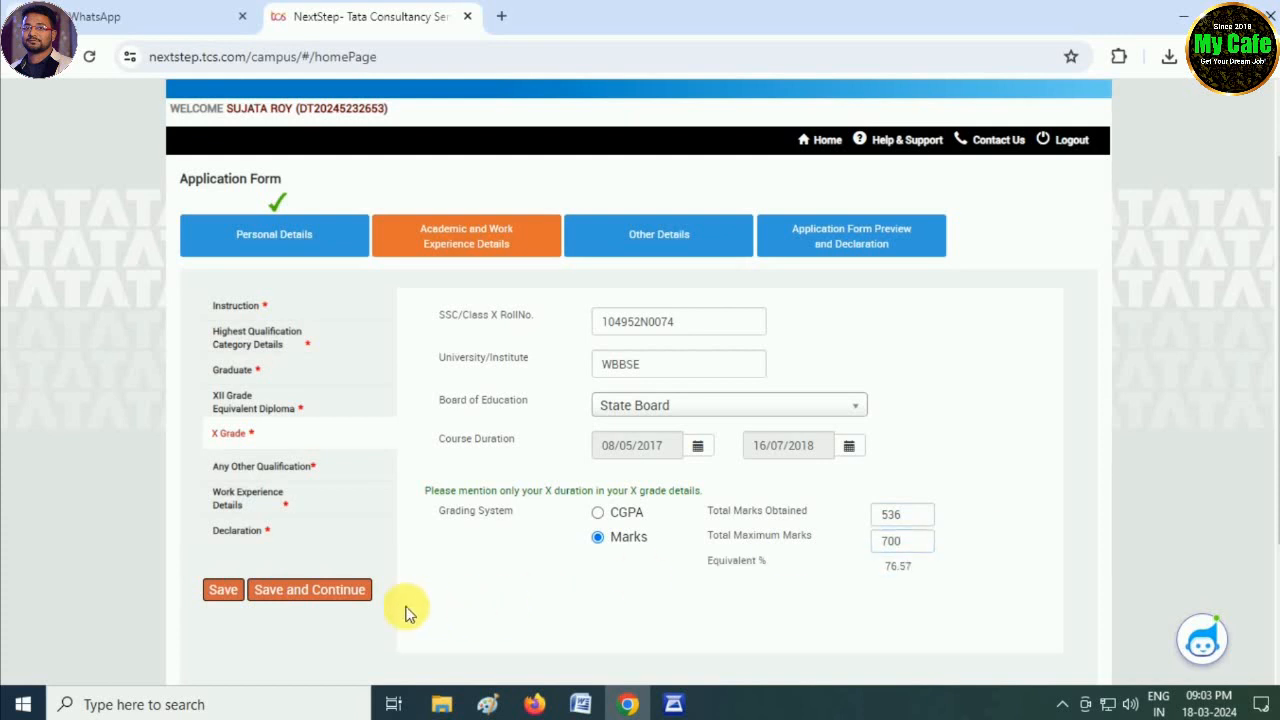
left_click(338, 595)
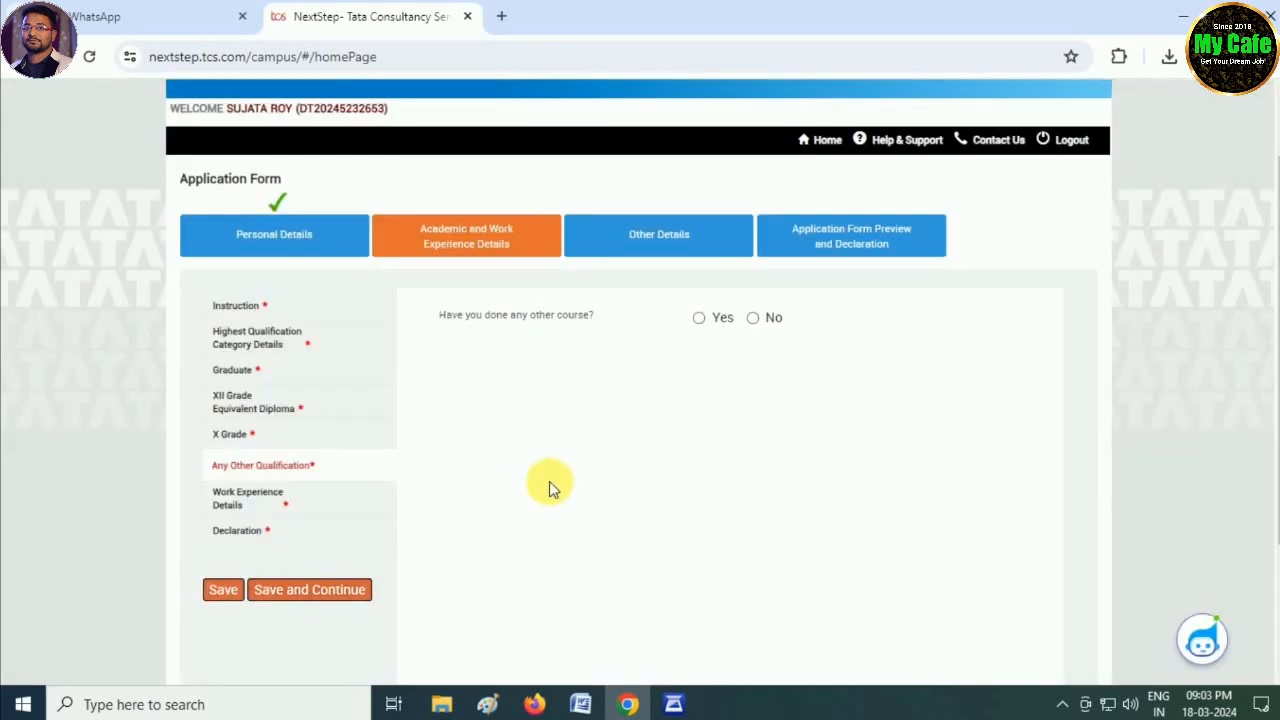
- Answer No to any other qualification and to relevant work experience, saving each
left_click(753, 318)
left_click(325, 595)
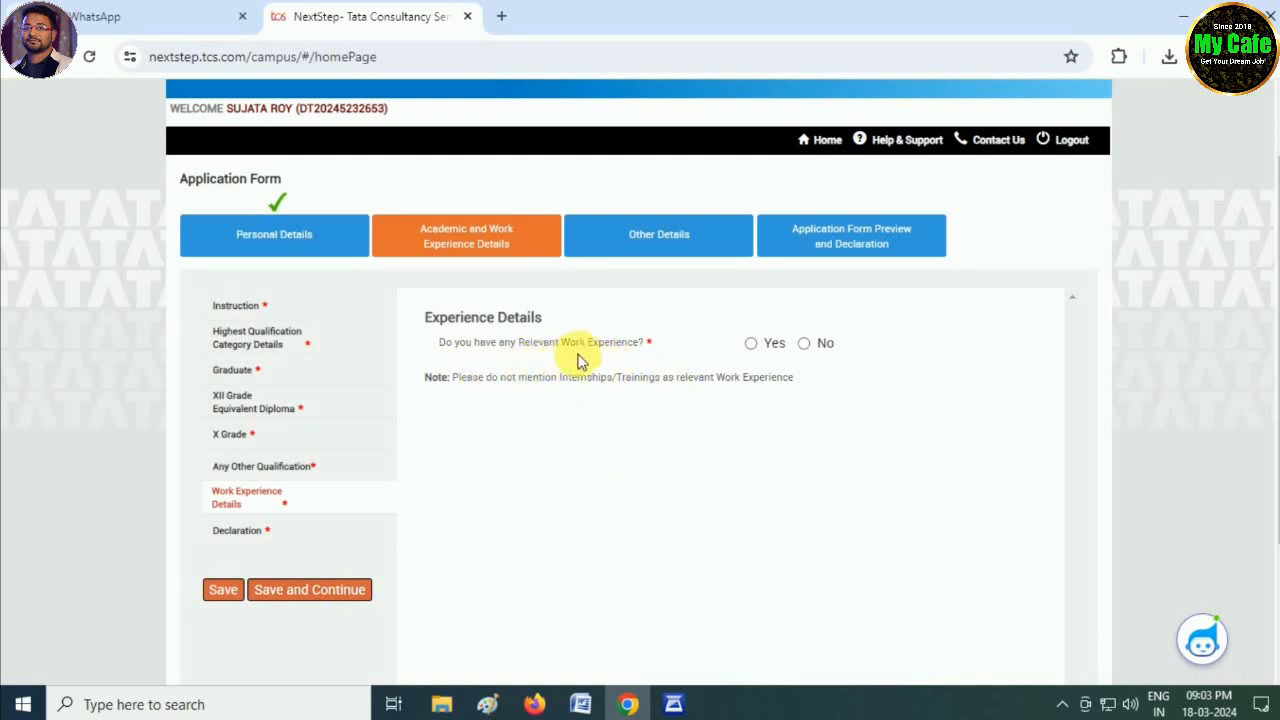
left_click(806, 345)
left_click(345, 589)
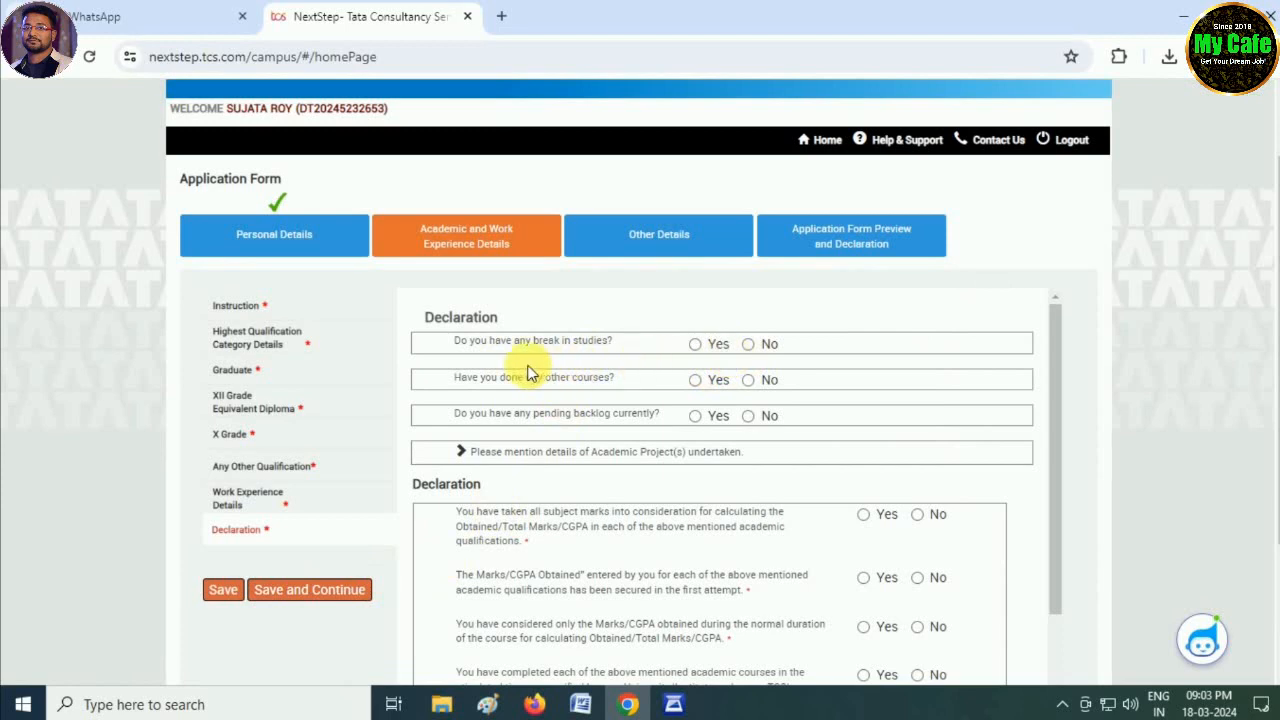
- Answer No to study breaks, other courses and pending backlogs
left_click(748, 344)
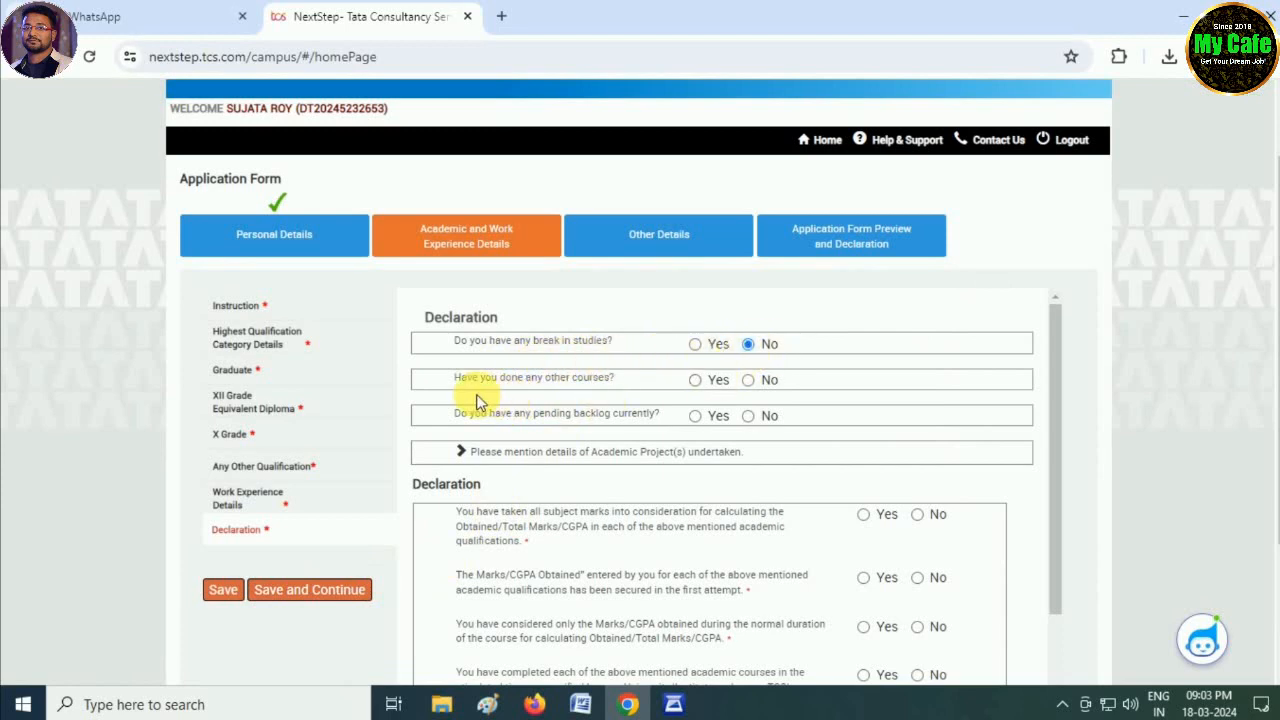
left_click(749, 381)
left_click(748, 416)
scroll(703, 468, "down", 1)
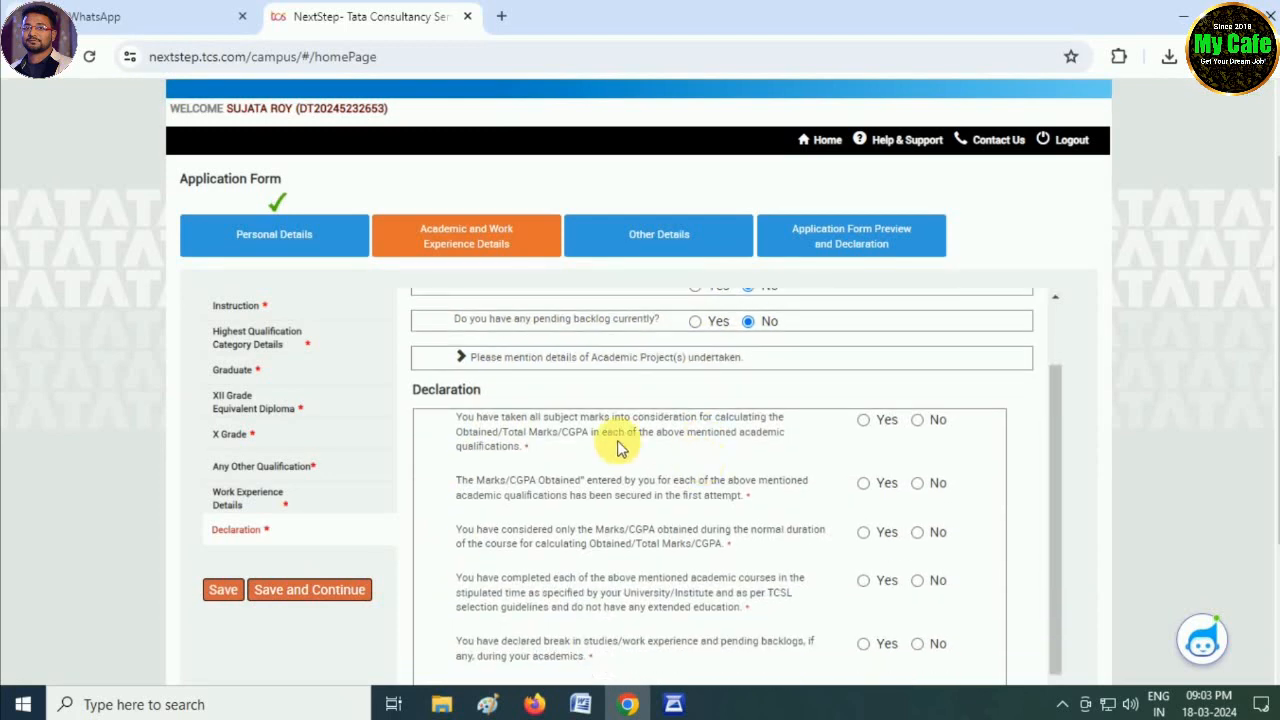
- Answer No to the five declaration statements and the recent TCSL selection question
left_click(917, 420)
scroll(530, 440, "down", 1)
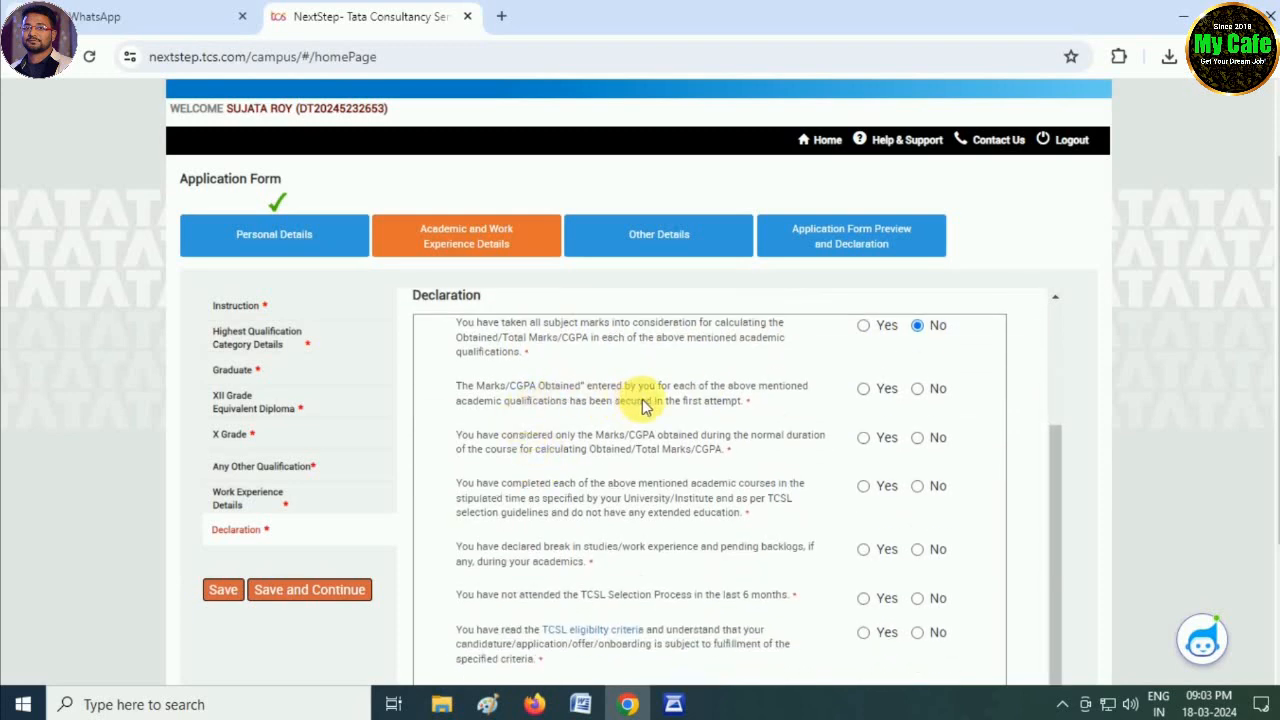
left_click(918, 392)
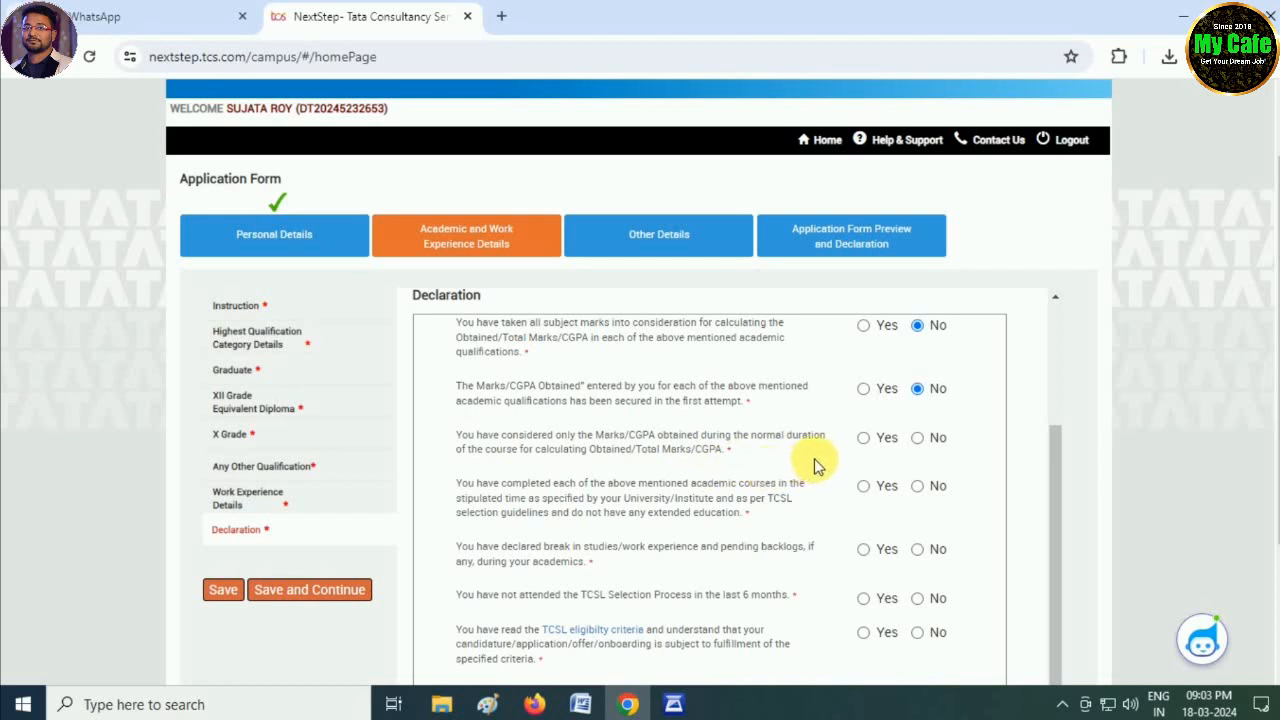
left_click(917, 437)
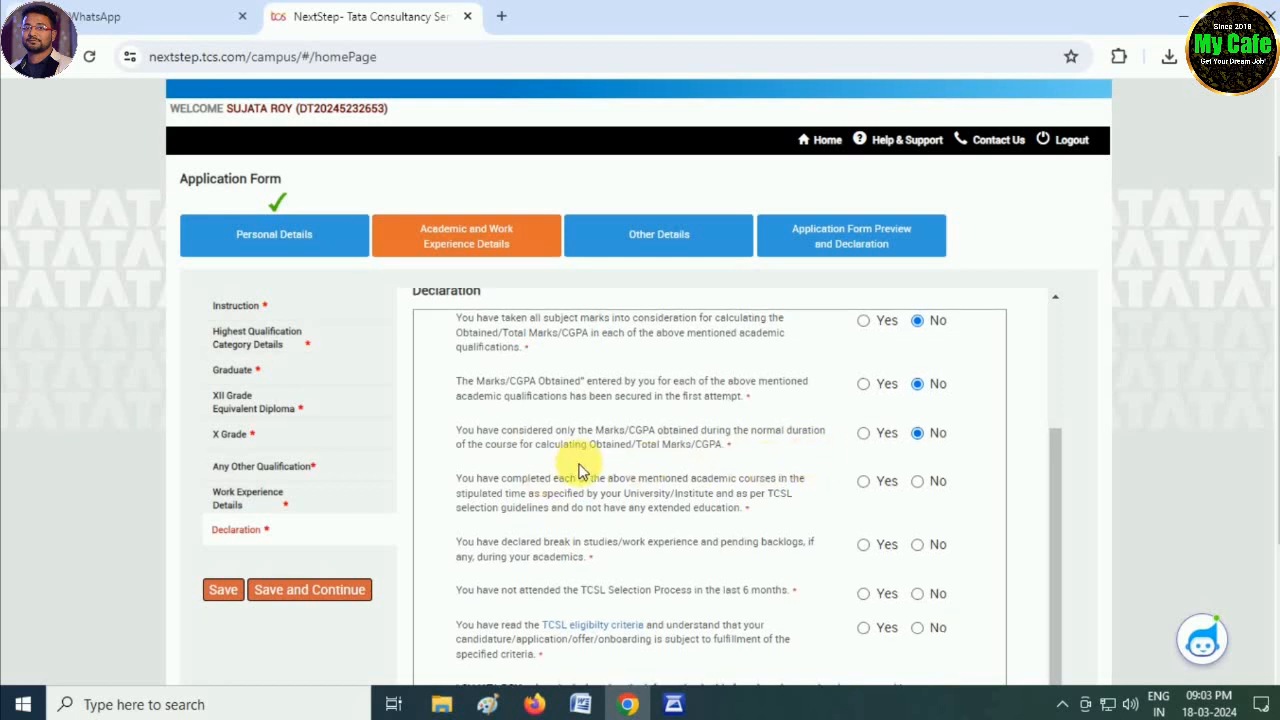
scroll(583, 470, "down", 1)
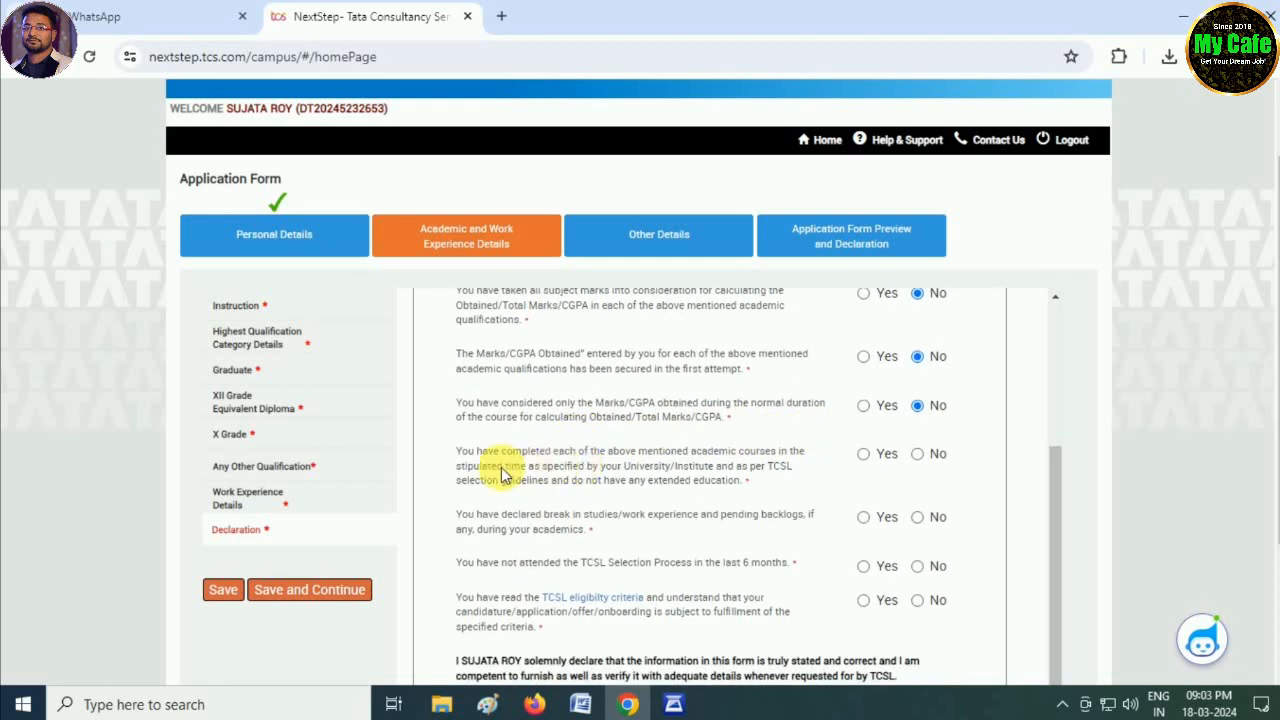
left_click(918, 456)
left_click(920, 518)
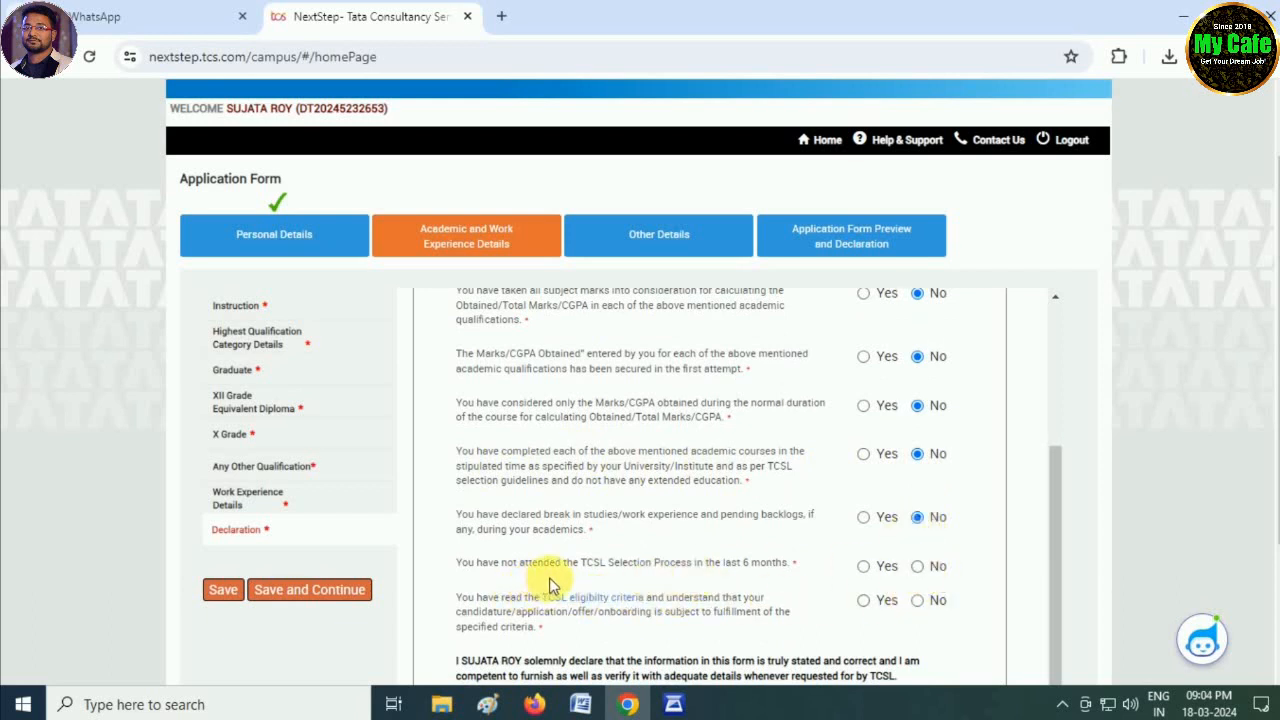
left_click(917, 566)
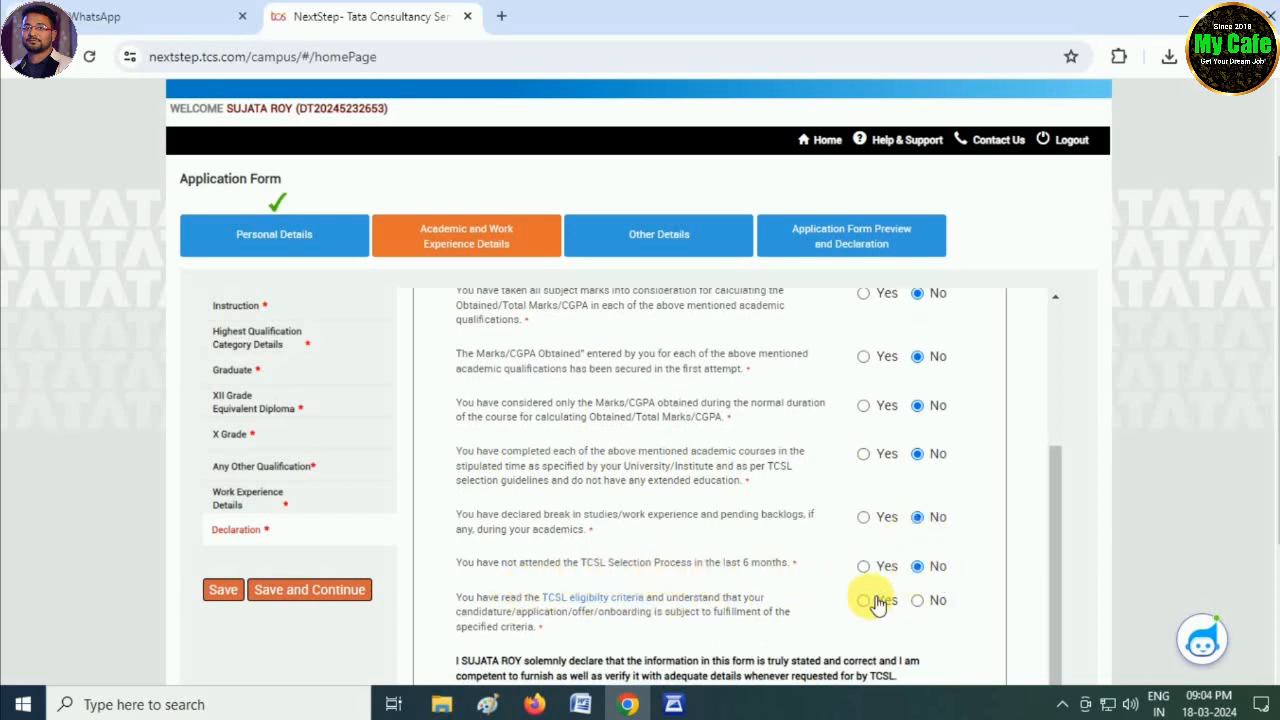
scroll(620, 615, "down", 2)
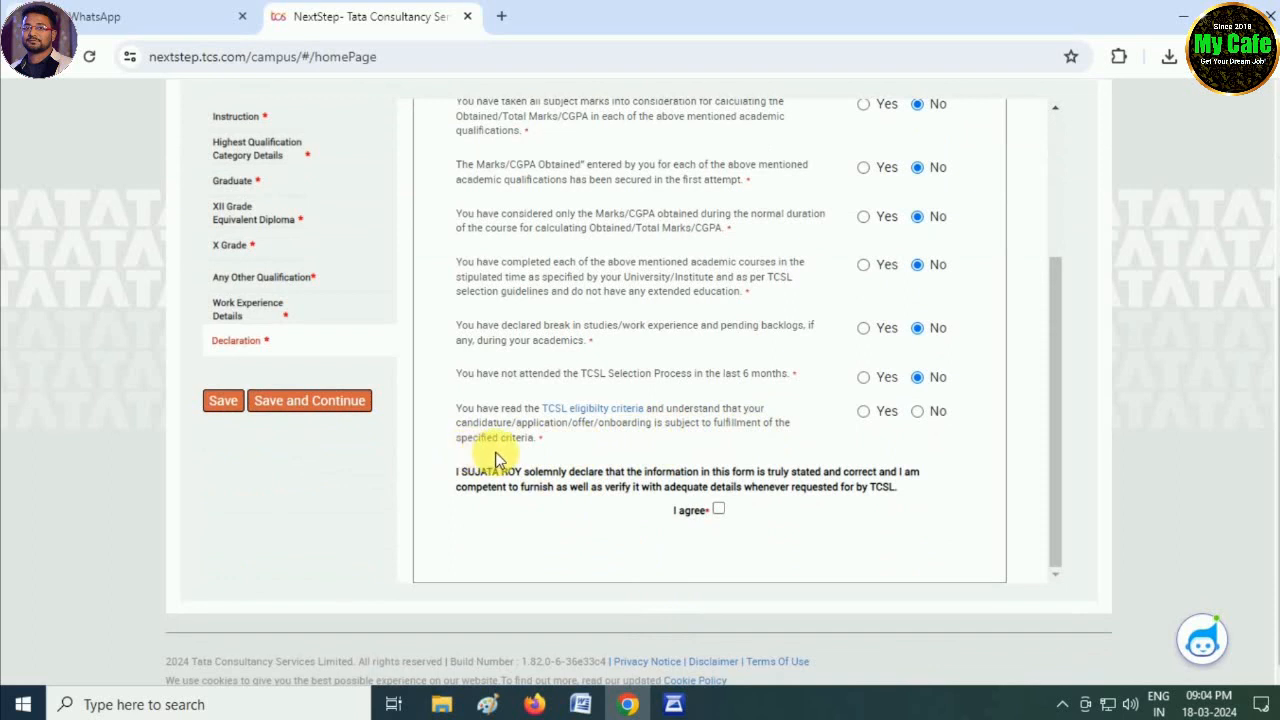
- Read the TCSL eligibility criteria, answer Yes to it, and agree to the declaration
left_click(621, 415)
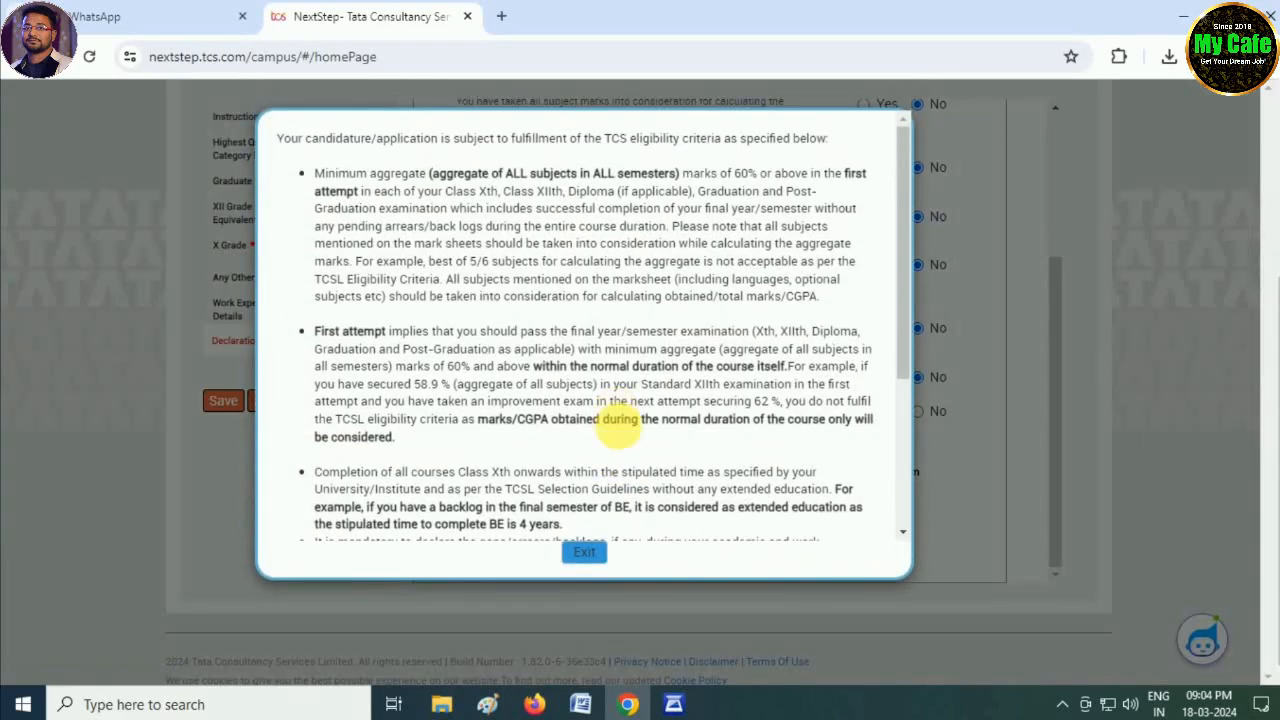
scroll(655, 470, "down", 5)
left_click(588, 552)
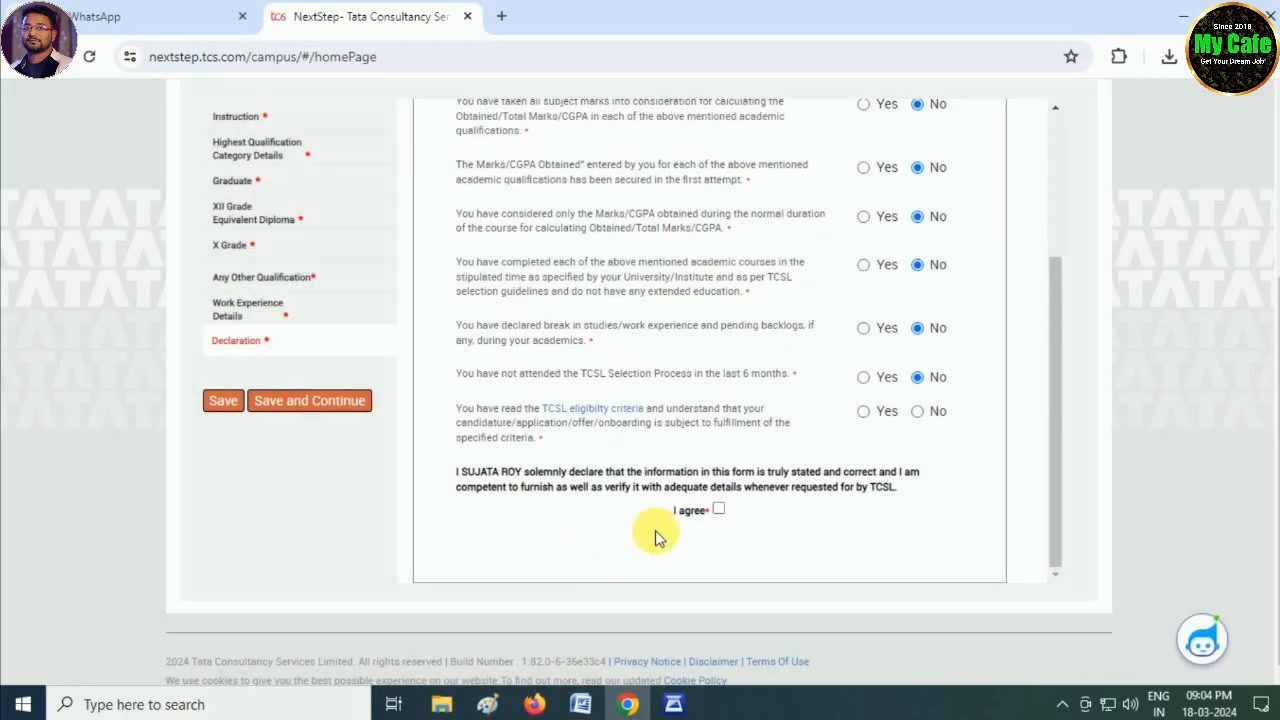
left_click(864, 413)
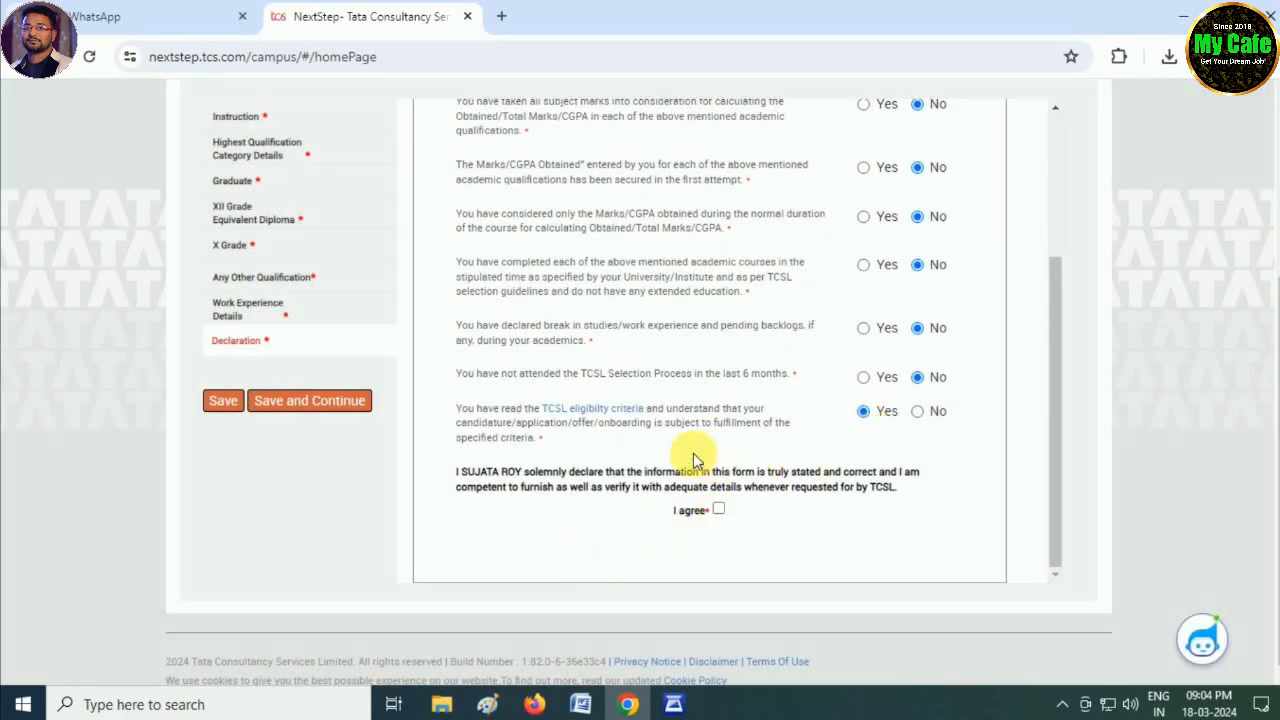
left_click(719, 509)
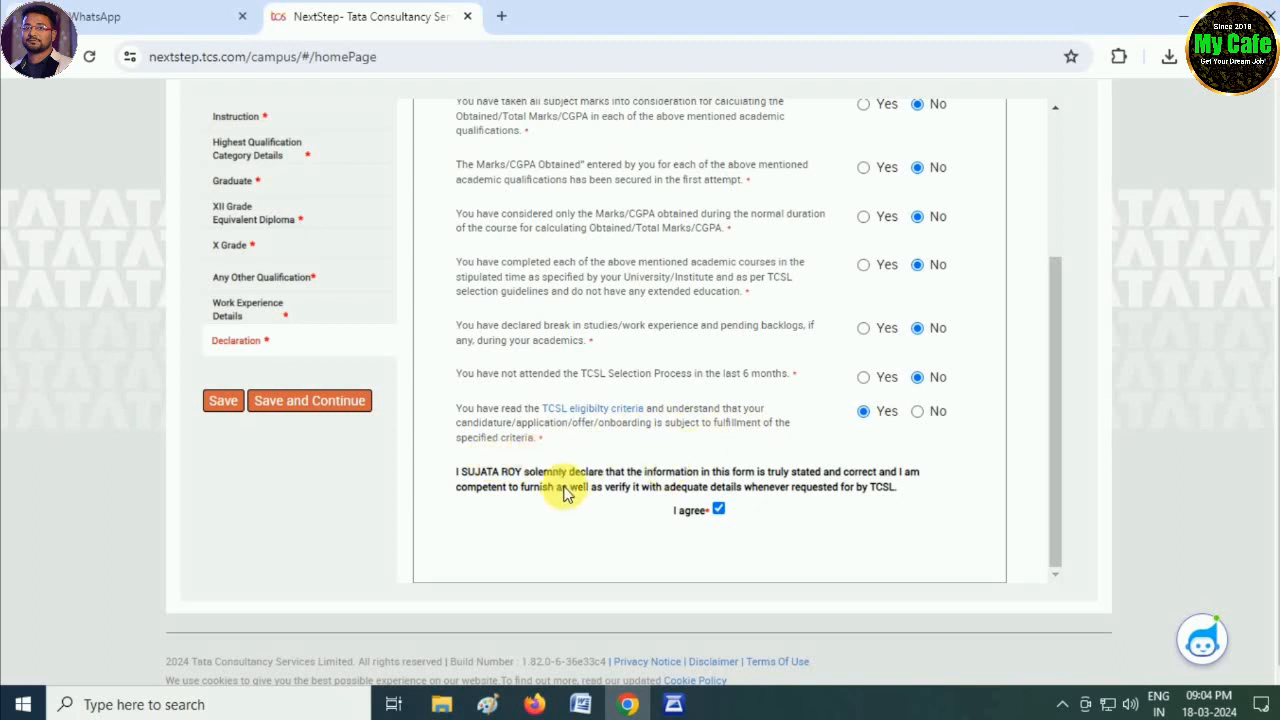
- Save the declaration and enter the Aadhaar number
left_click(327, 406)
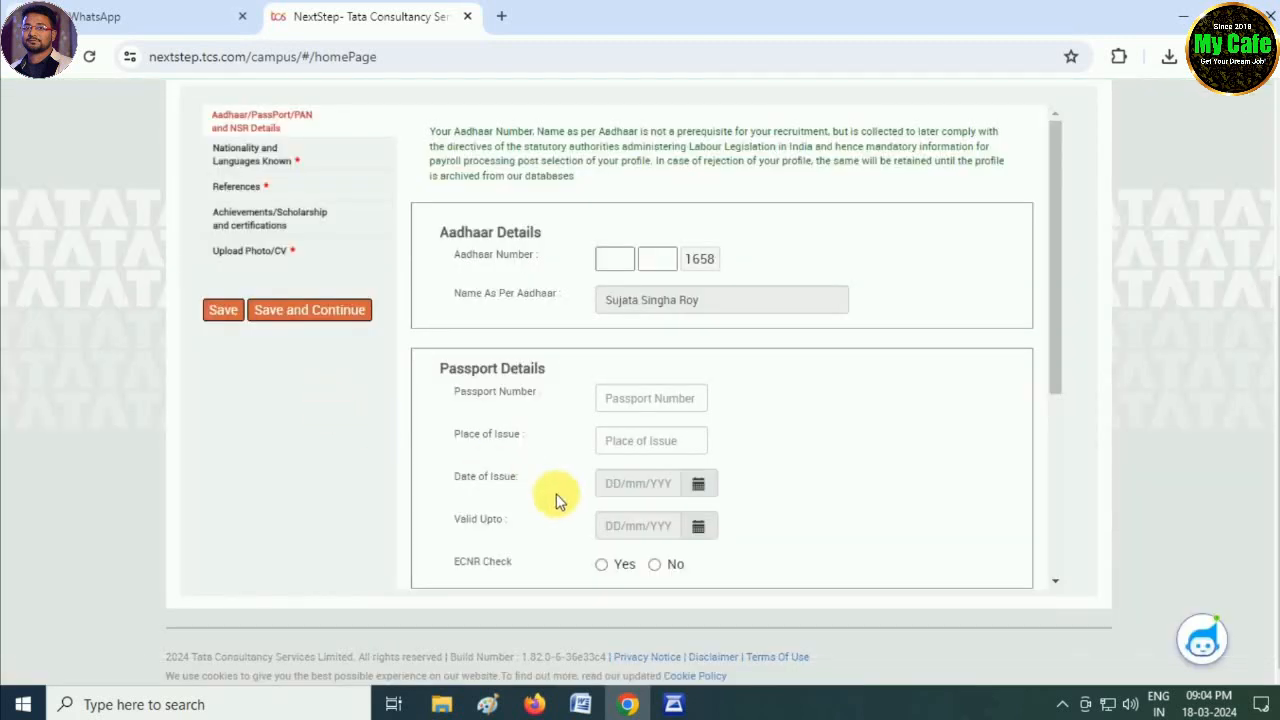
scroll(555, 498, "up", 2)
scroll(600, 495, "down", 1)
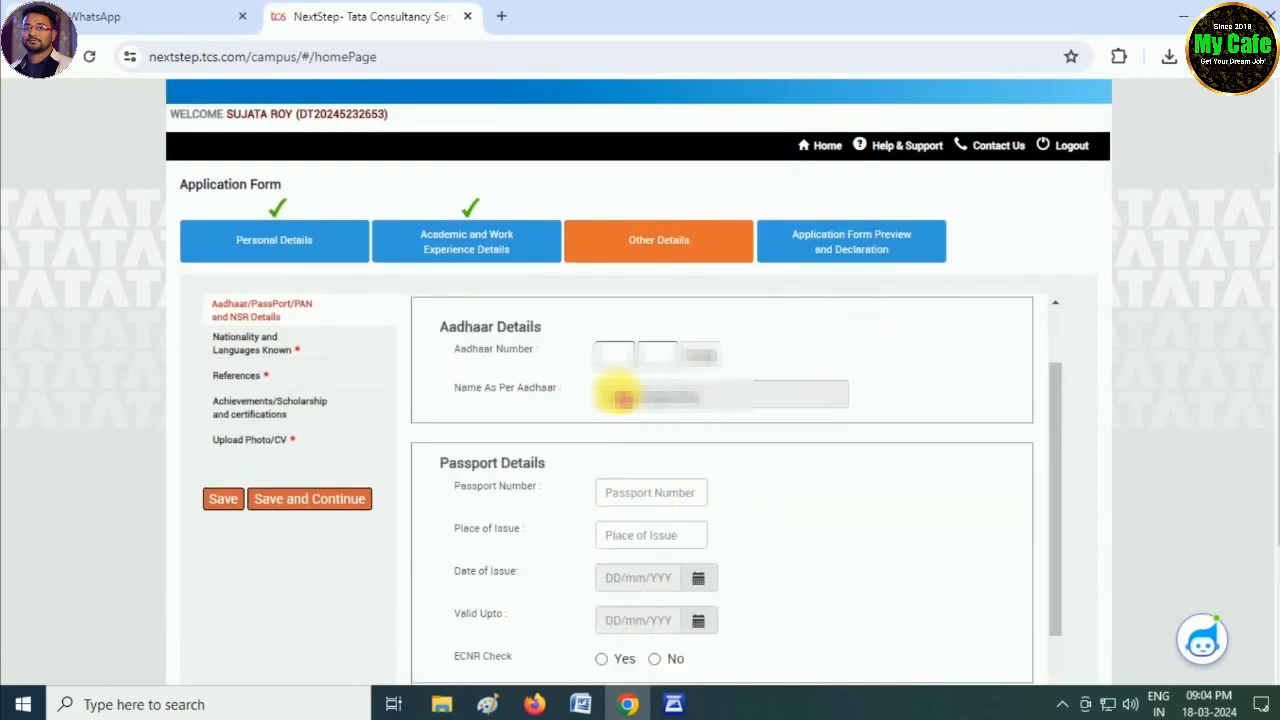
left_click(614, 356)
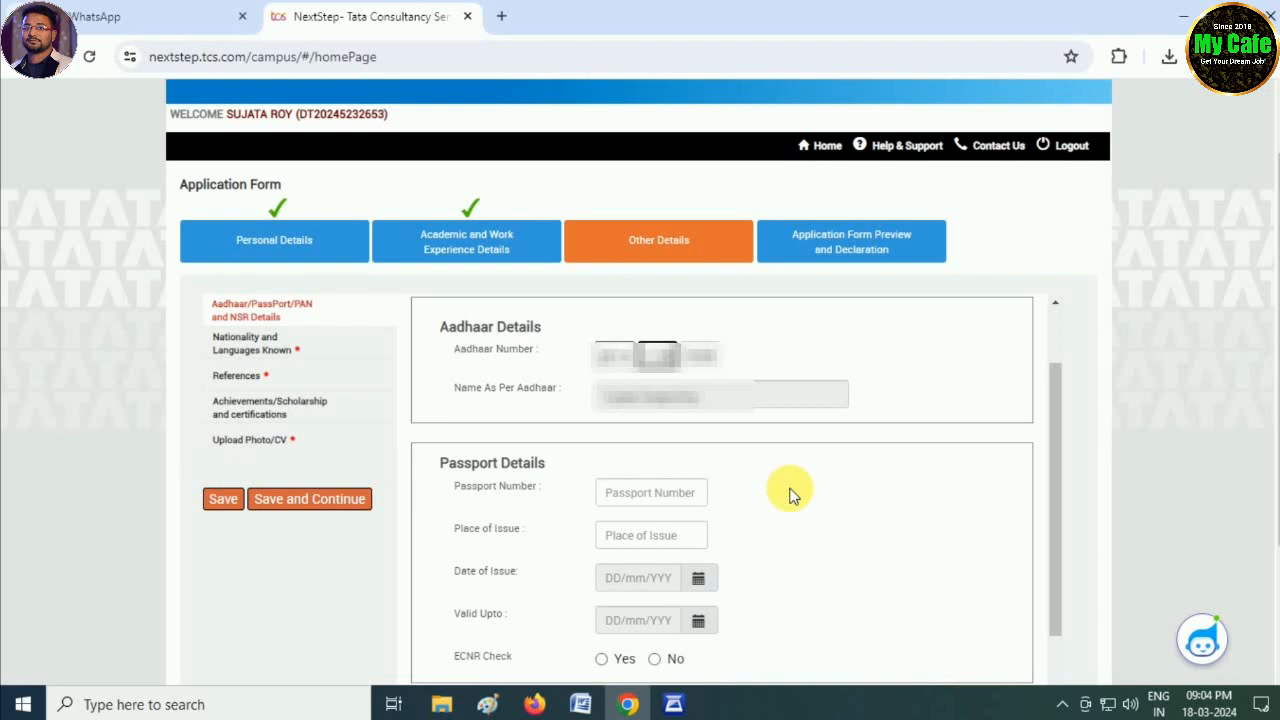
- Fill in the PAN card number and the NSR number
scroll(980, 430, "down", 3)
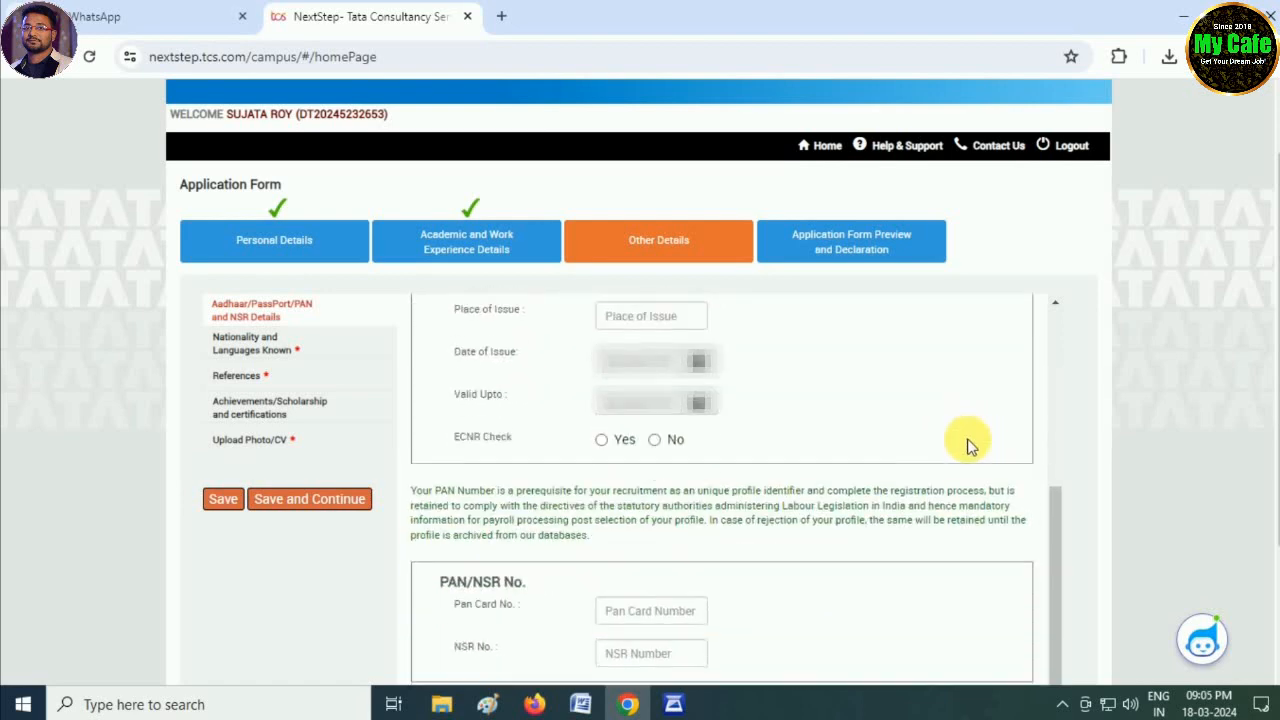
scroll(916, 445, "down", 1)
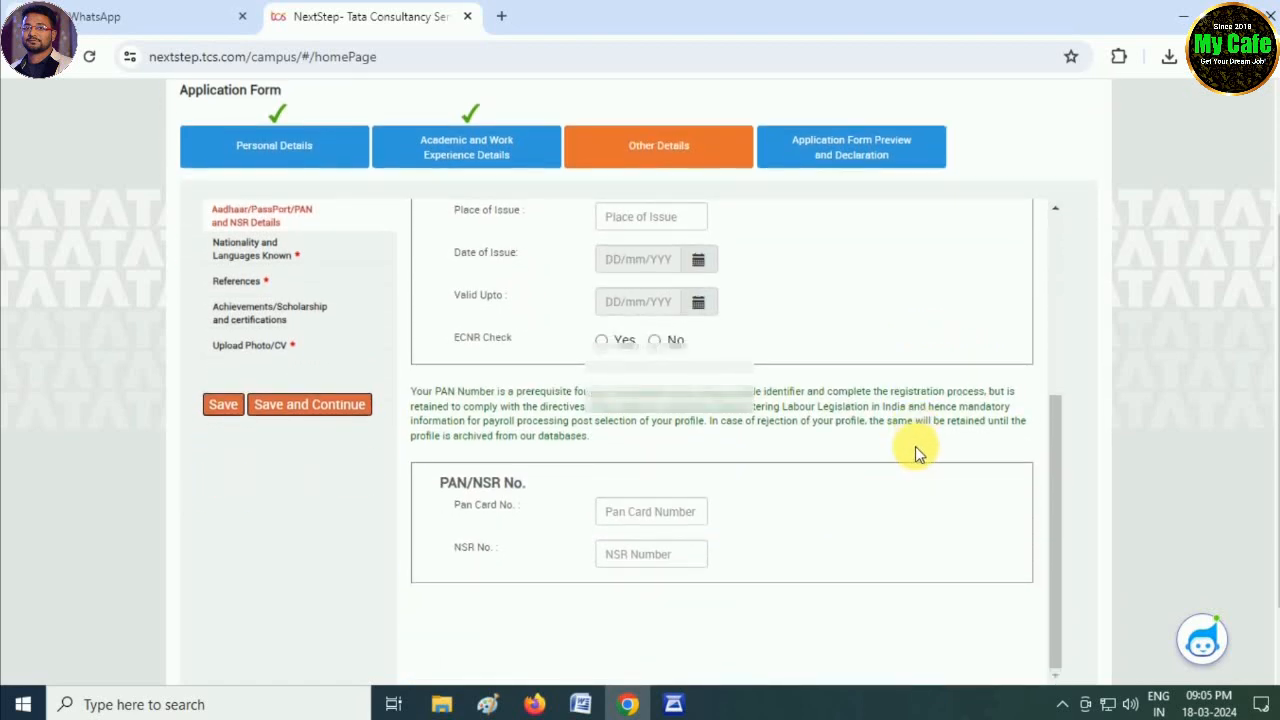
left_click(648, 515)
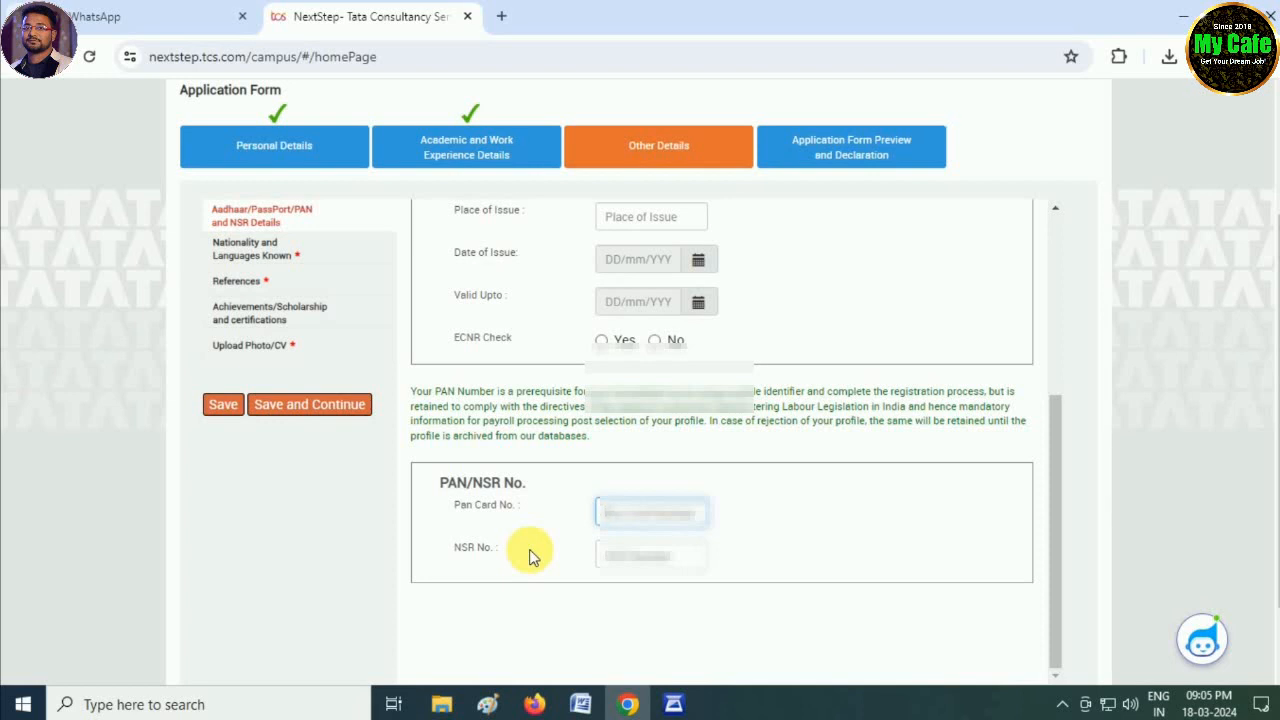
type("ABCDE")
left_click(578, 612)
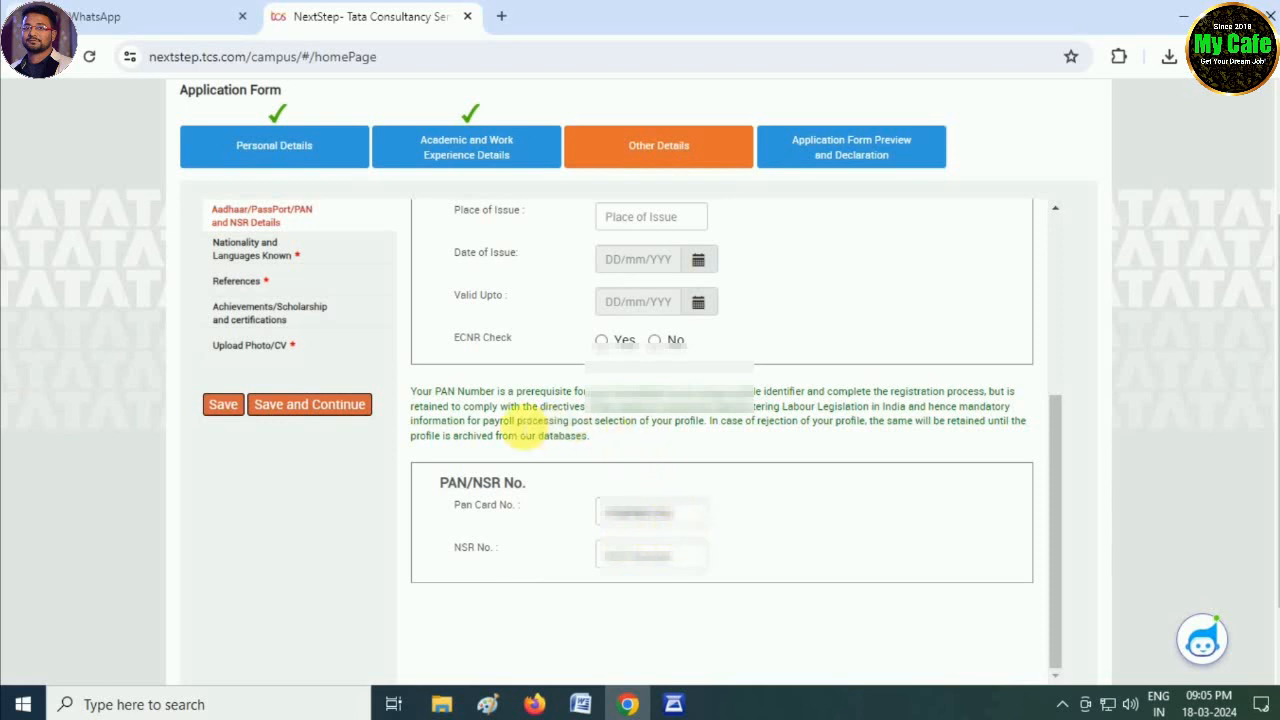
- Set the nationality to India
left_click(320, 407)
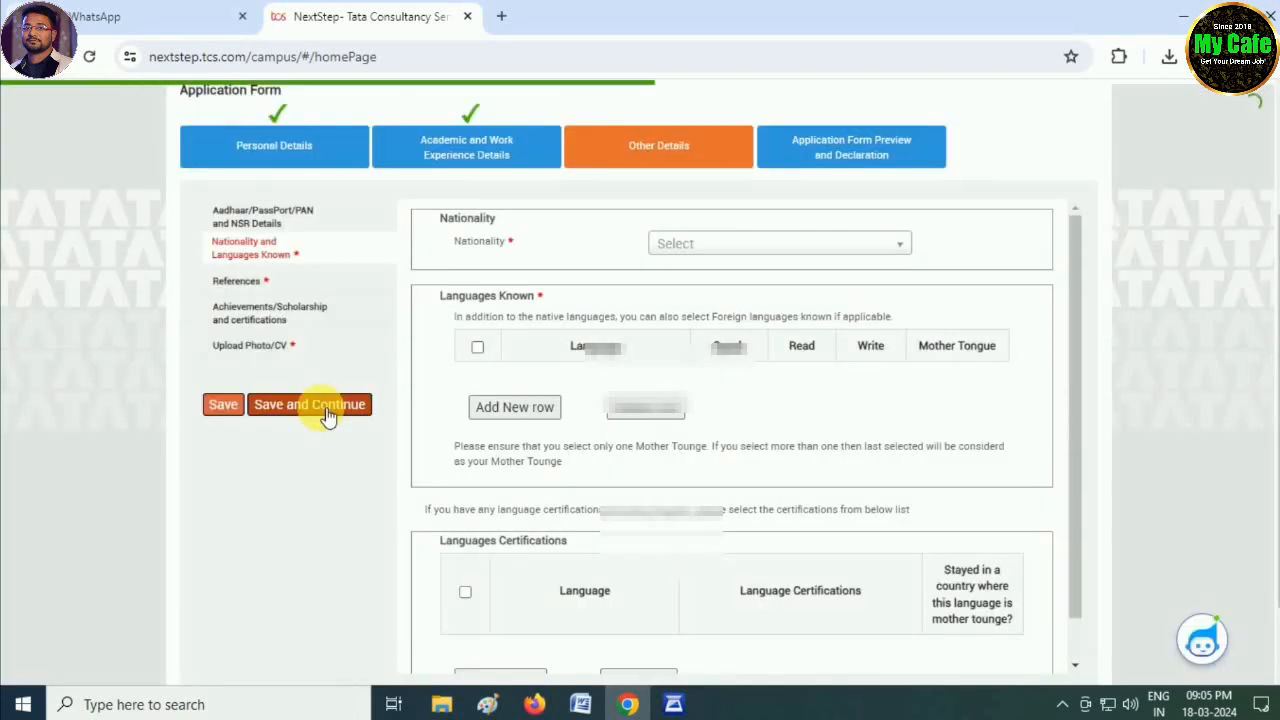
left_click(706, 244)
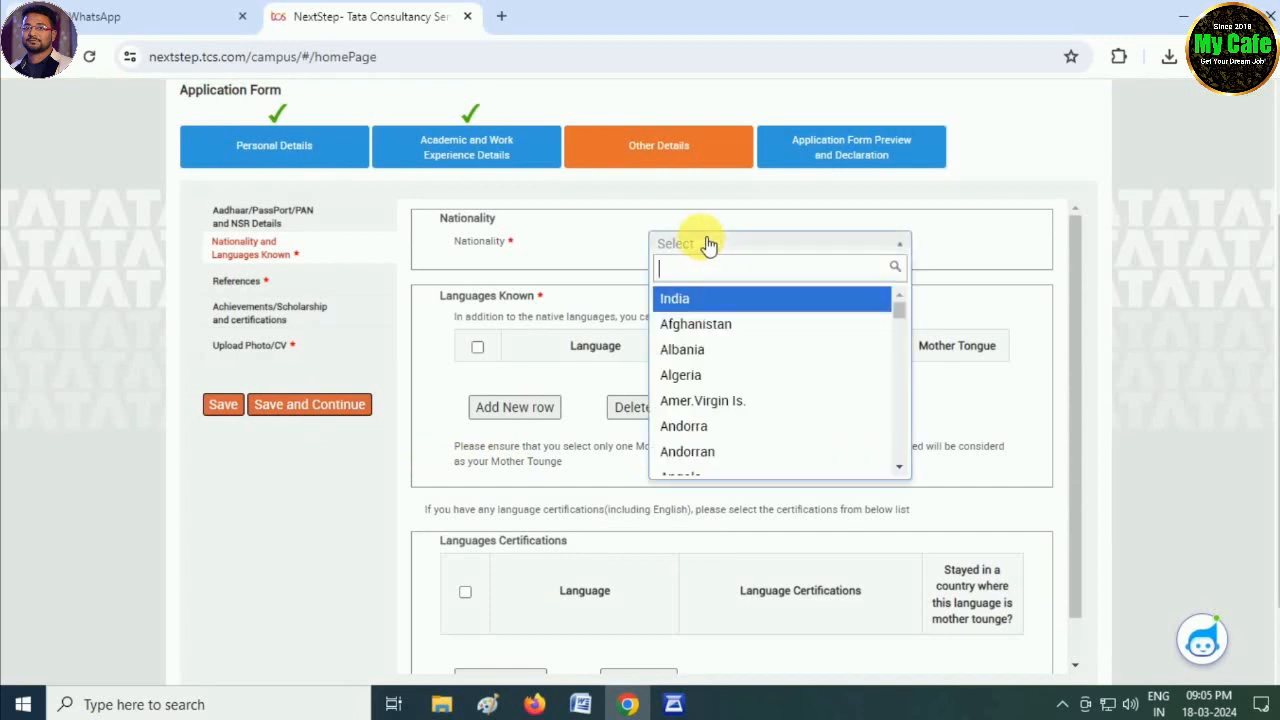
left_click(675, 298)
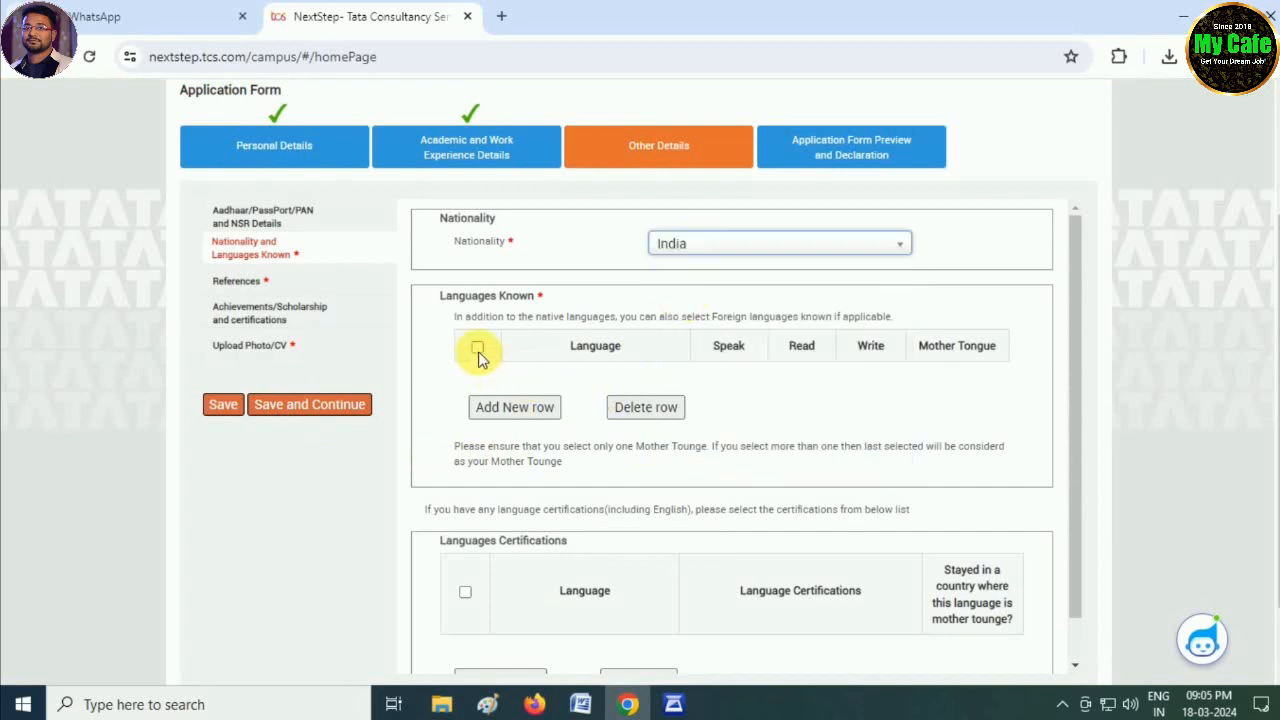
- Add Bengali as the mother tongue, spoken, read and written
left_click(517, 418)
left_click(592, 384)
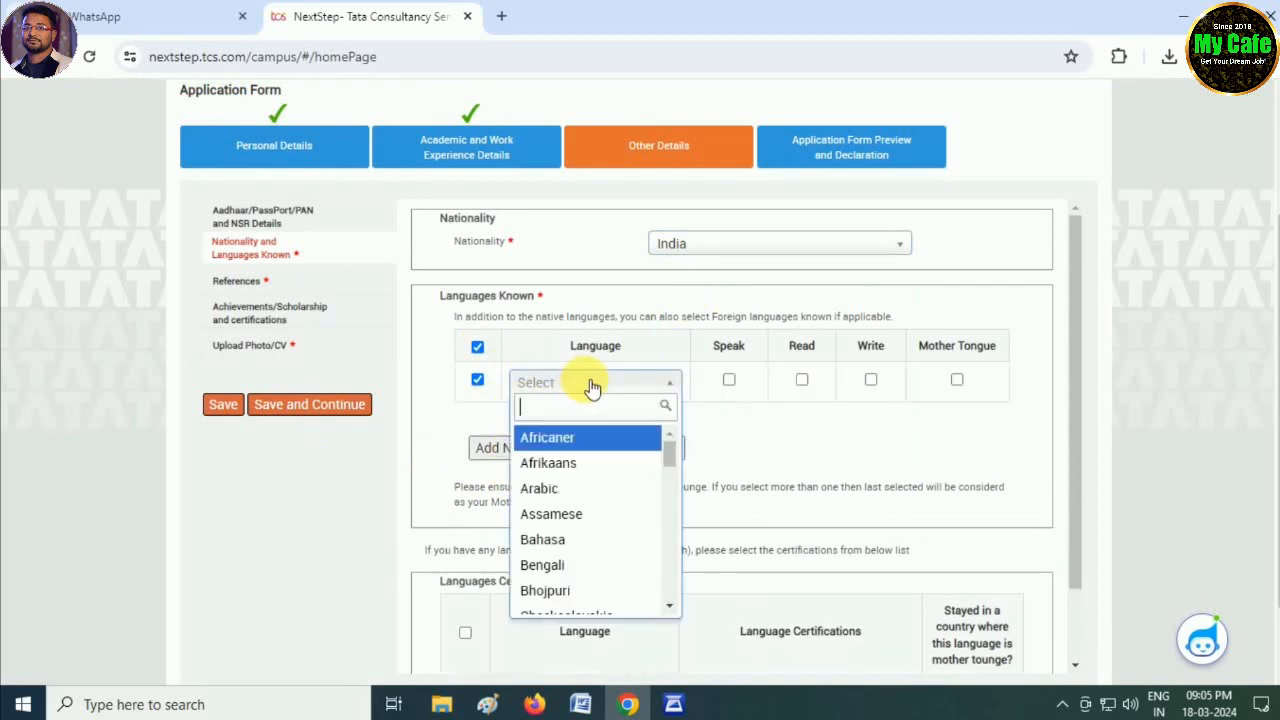
left_click(555, 566)
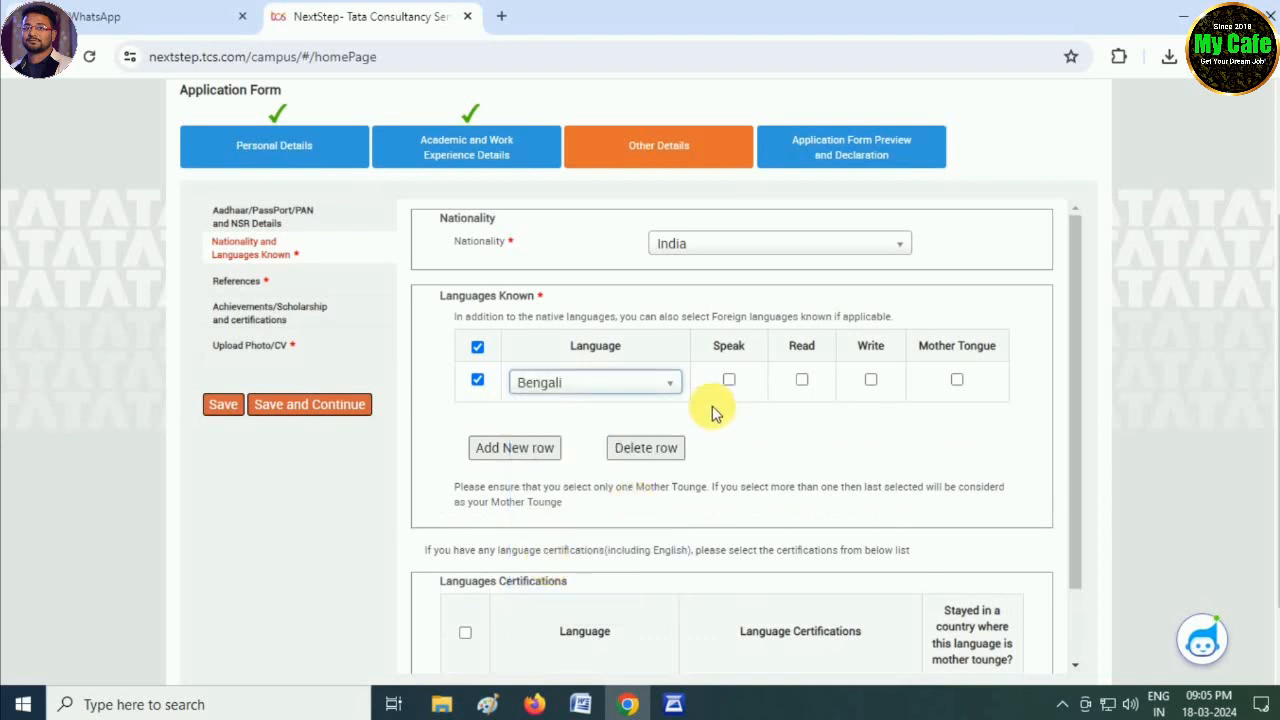
left_click(728, 380)
left_click(801, 380)
left_click(870, 380)
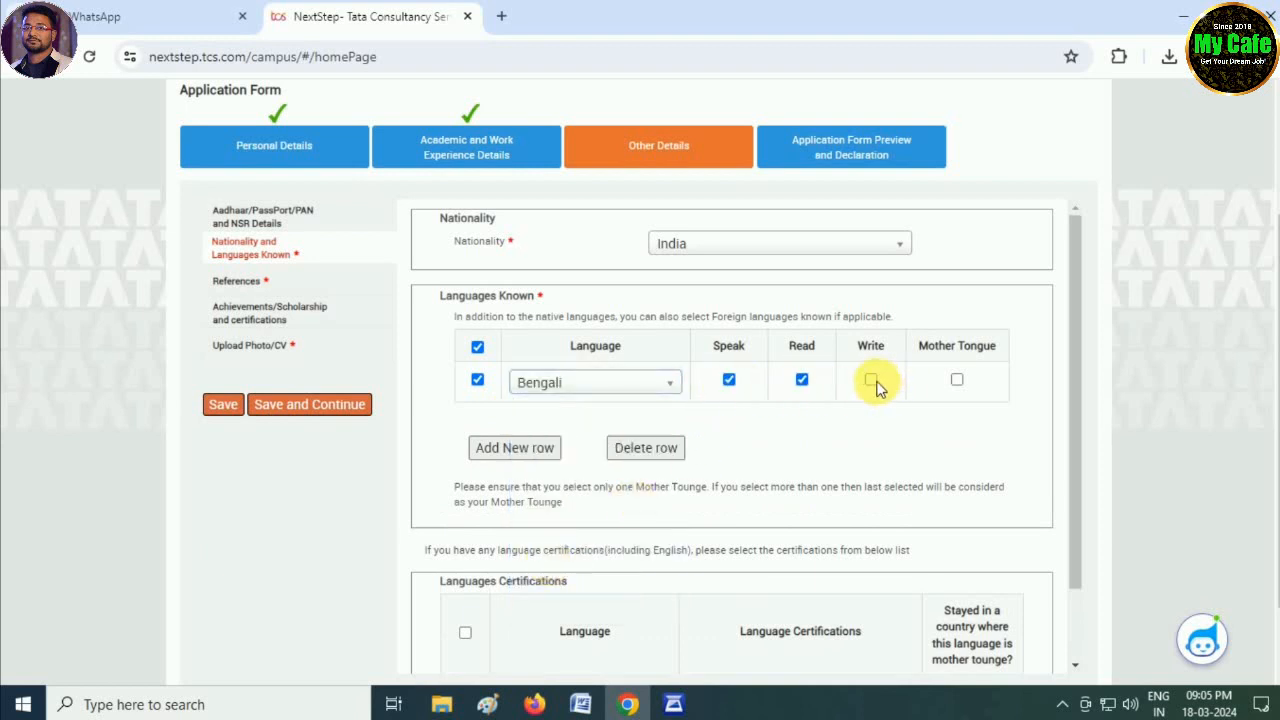
left_click(957, 380)
- Add English as a second language, spoken, read and written
left_click(538, 452)
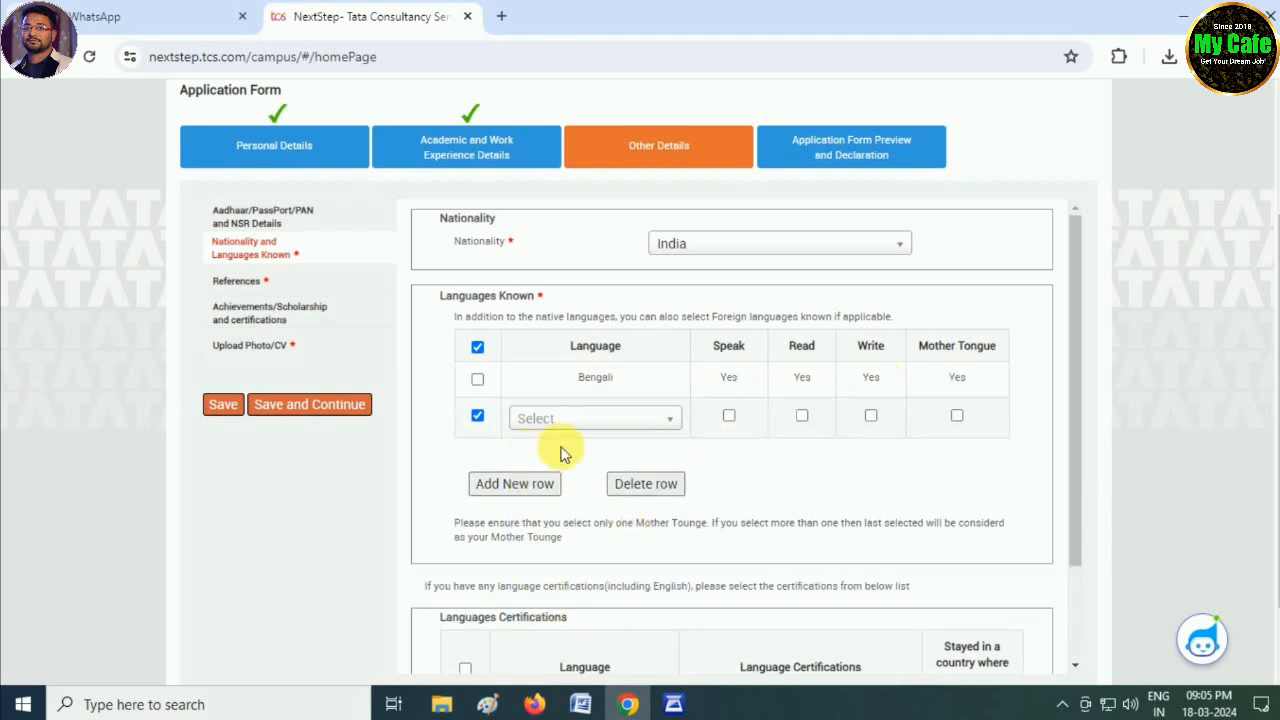
left_click(588, 420)
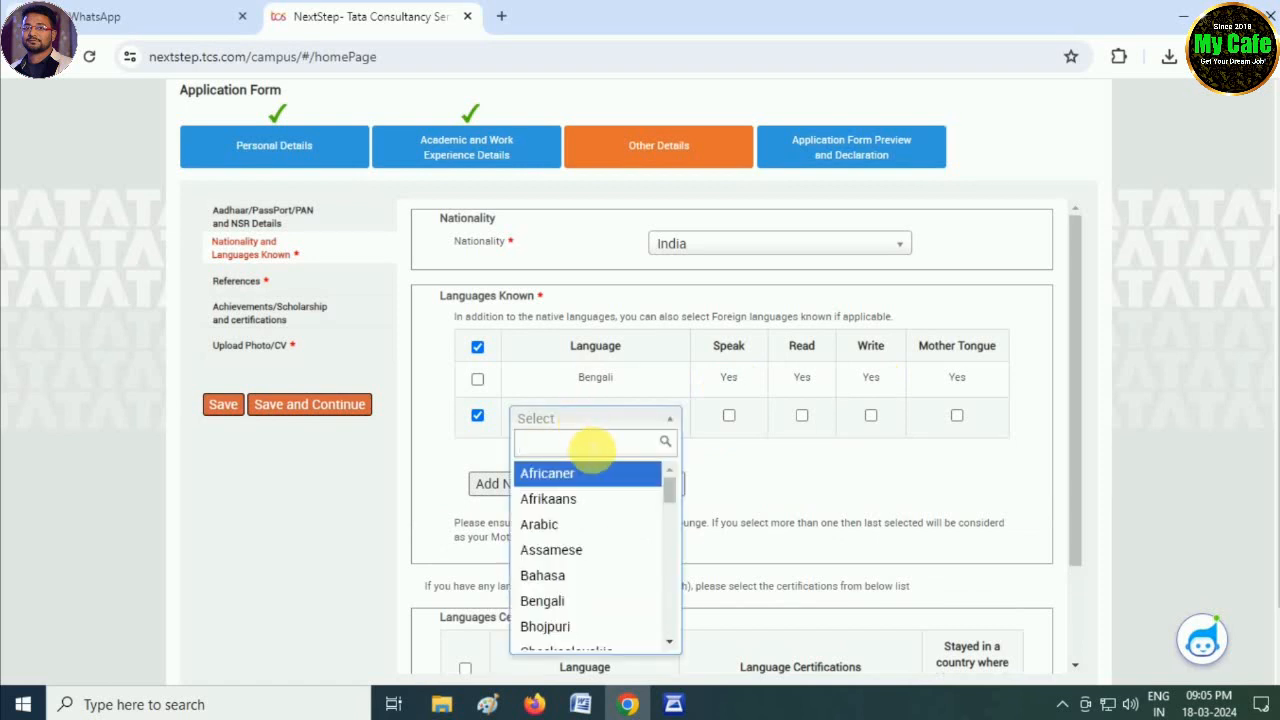
type("ENGLISH")
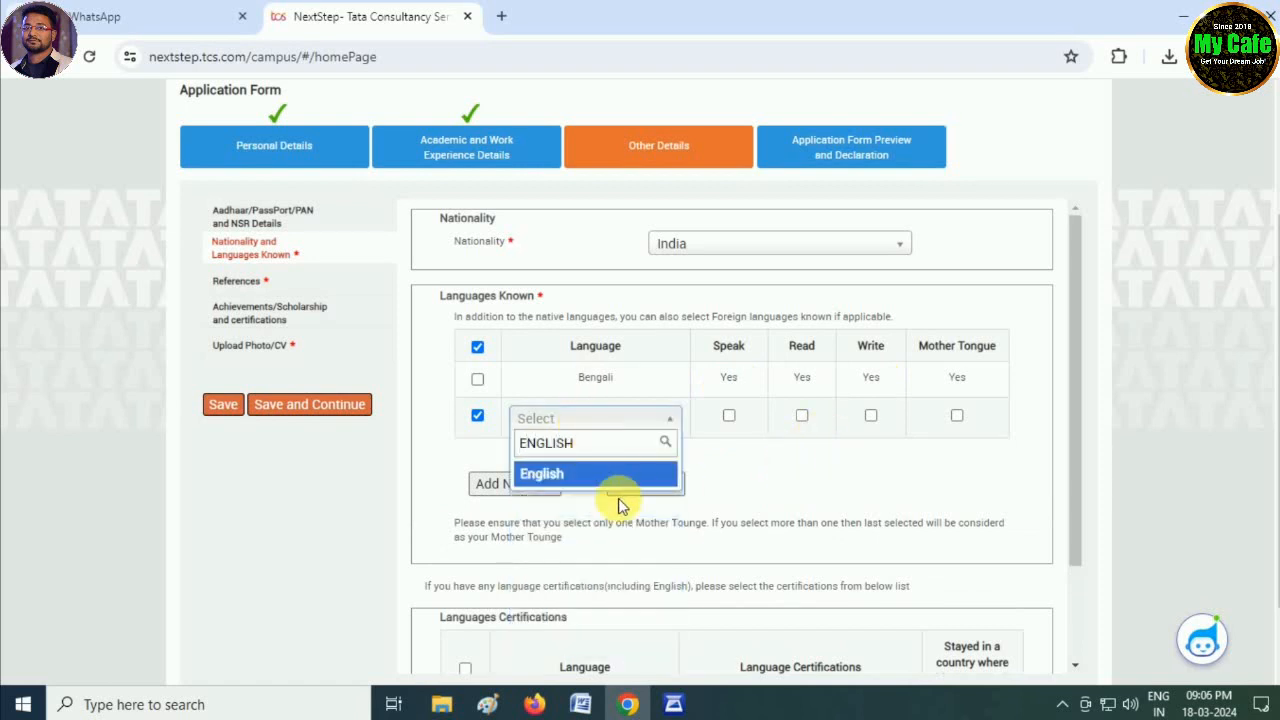
left_click(590, 474)
left_click(731, 418)
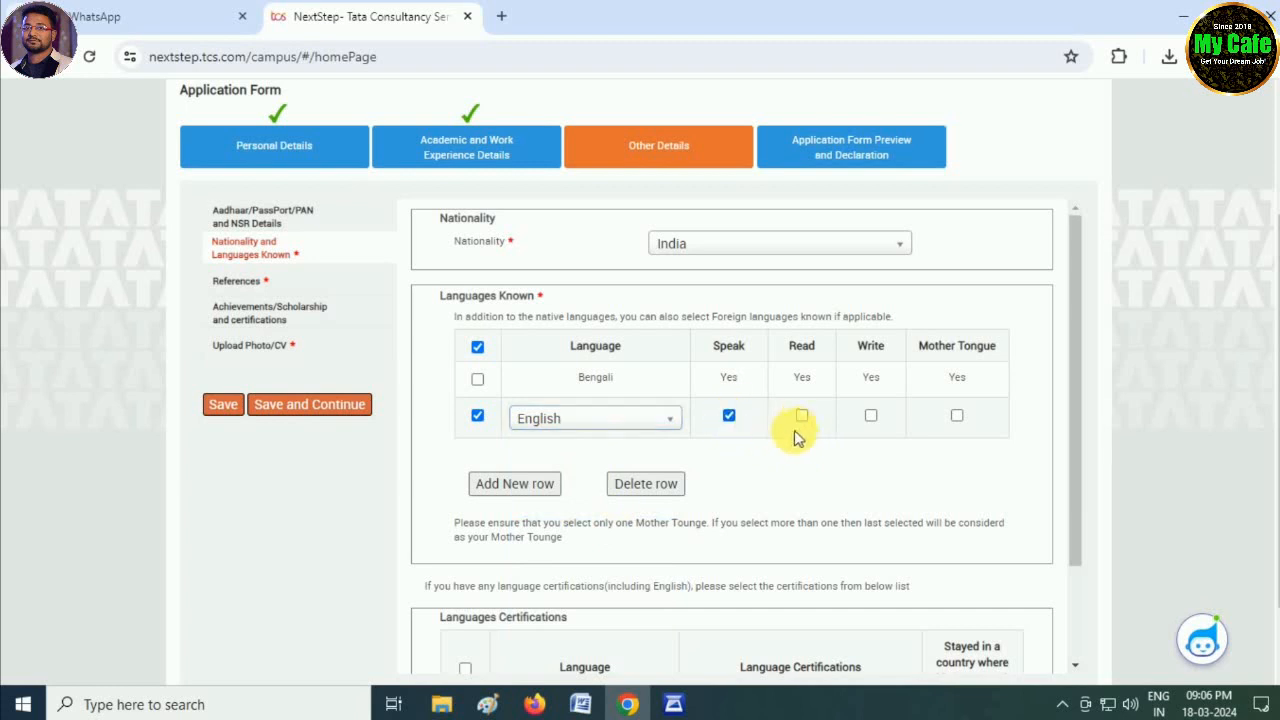
left_click(802, 418)
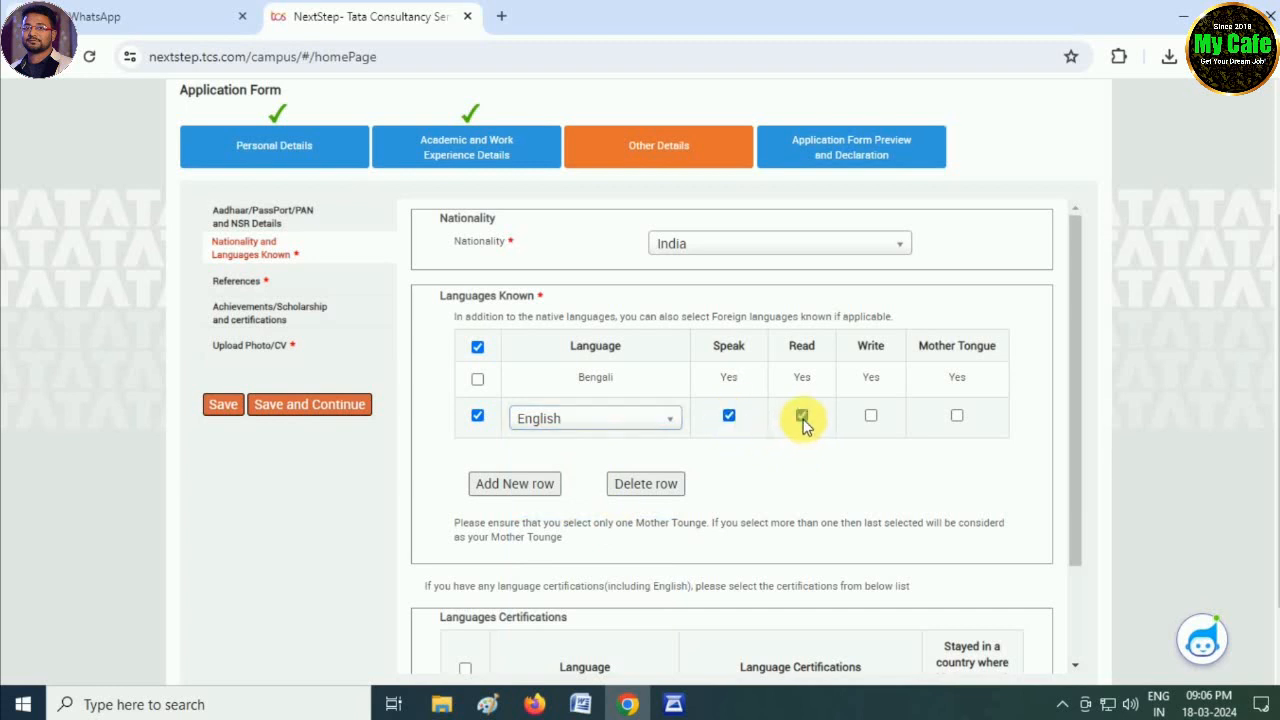
left_click(871, 418)
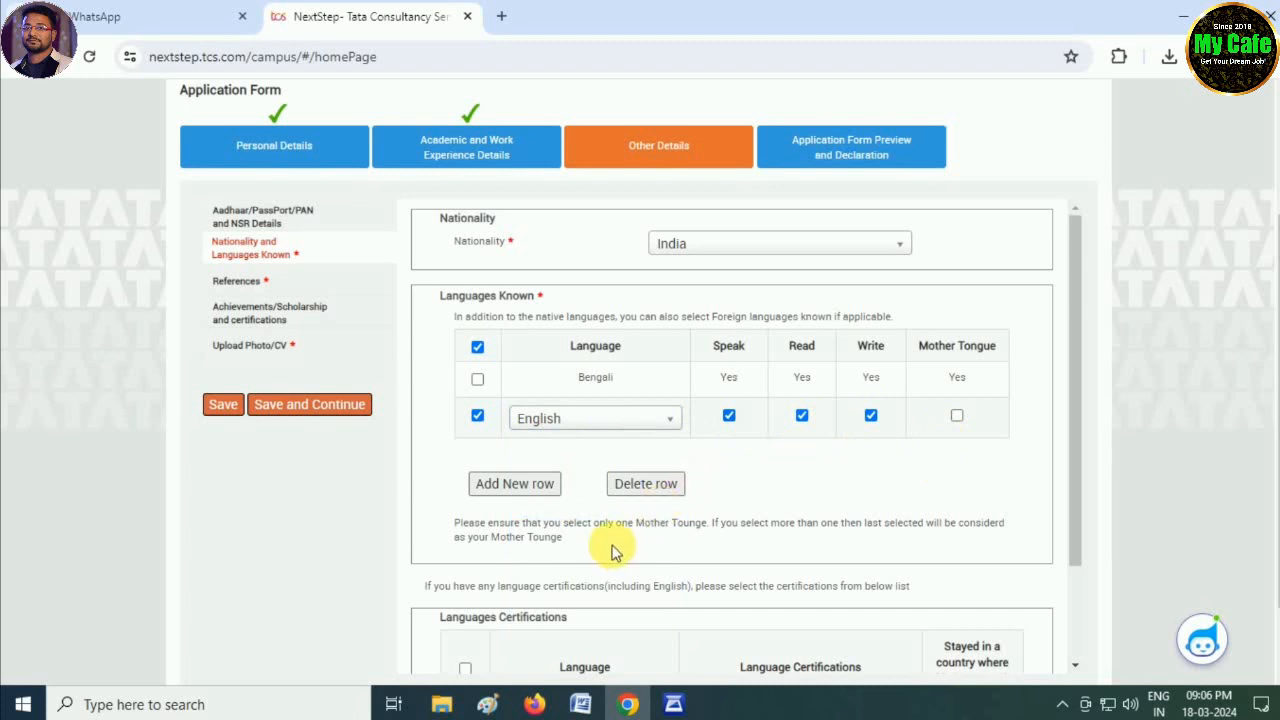
scroll(614, 510, "down", 1)
scroll(614, 512, "down", 1)
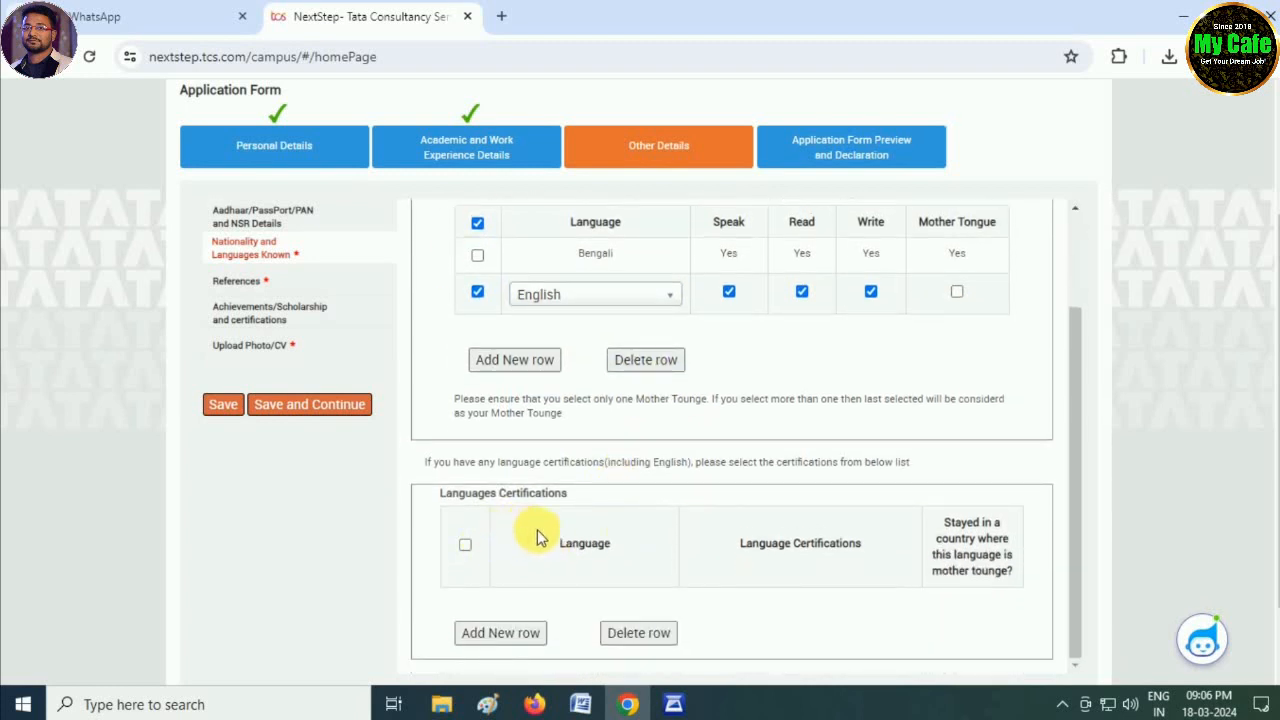
- Enter name, designation, contact number and e-mail for Reference 1 and Reference 2, then save
left_click(327, 407)
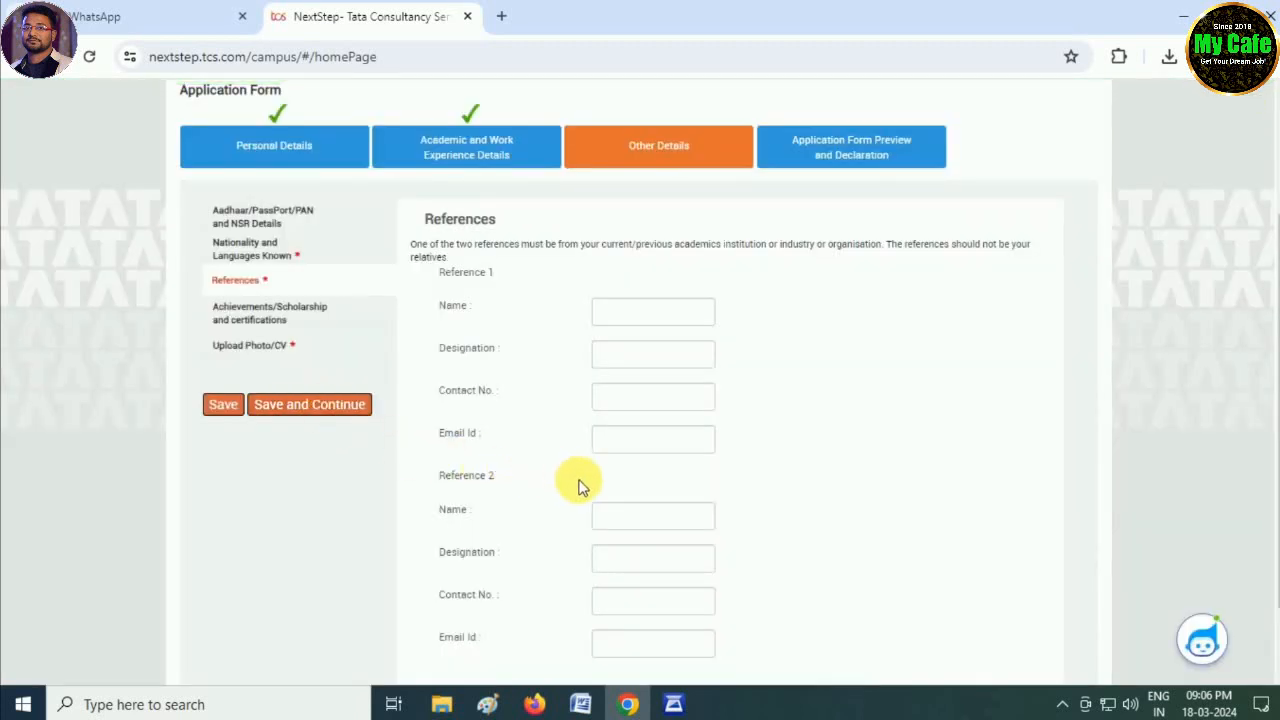
left_click(640, 312)
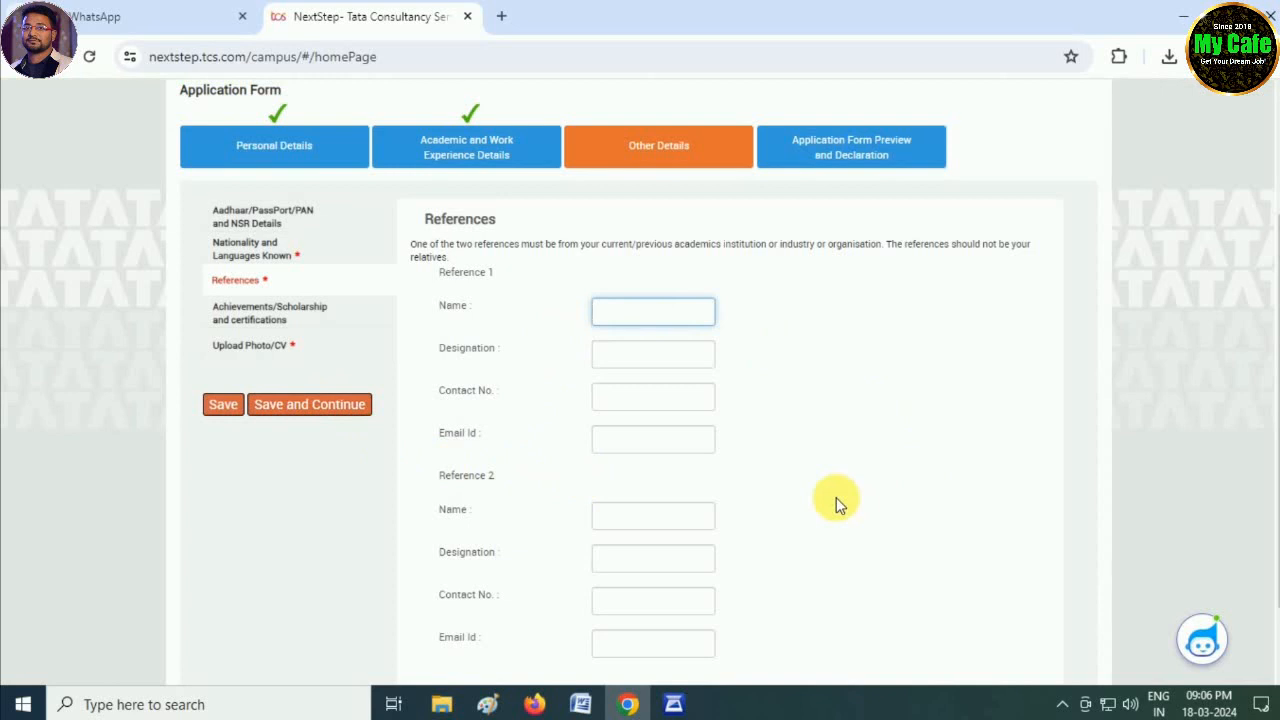
scroll(838, 505, "down", 1)
scroll(838, 505, "up", 1)
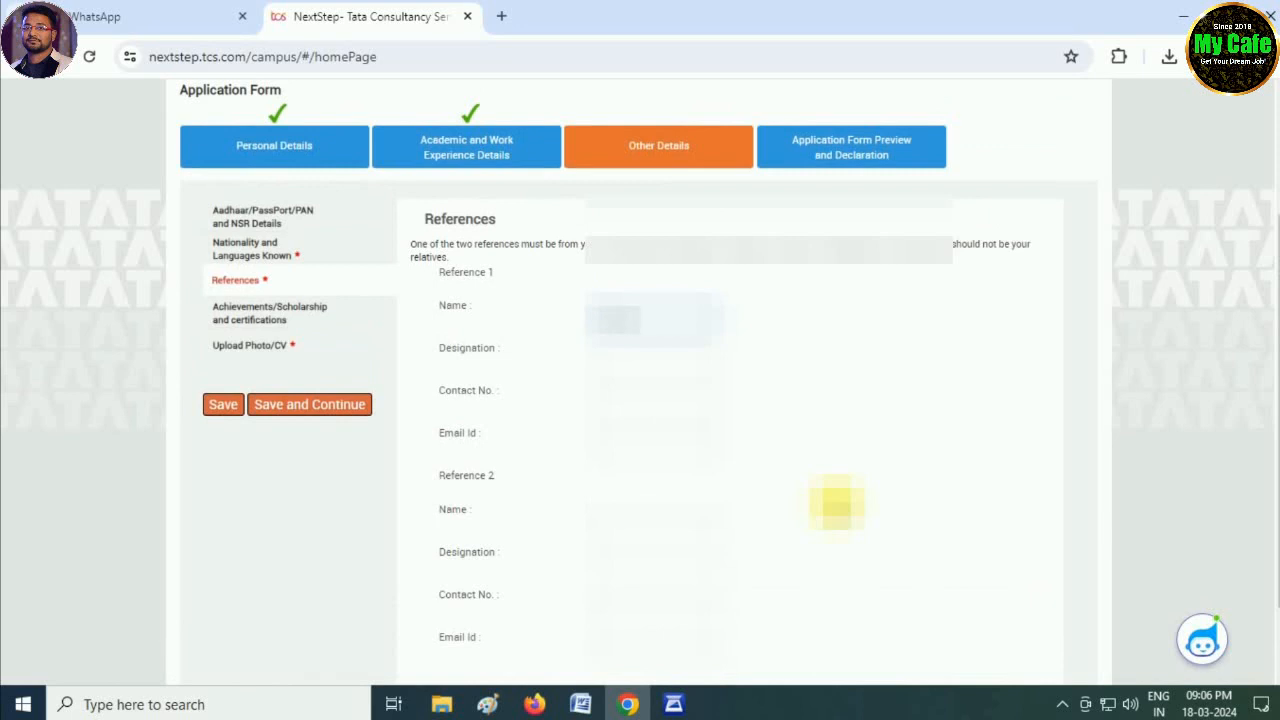
type("...")
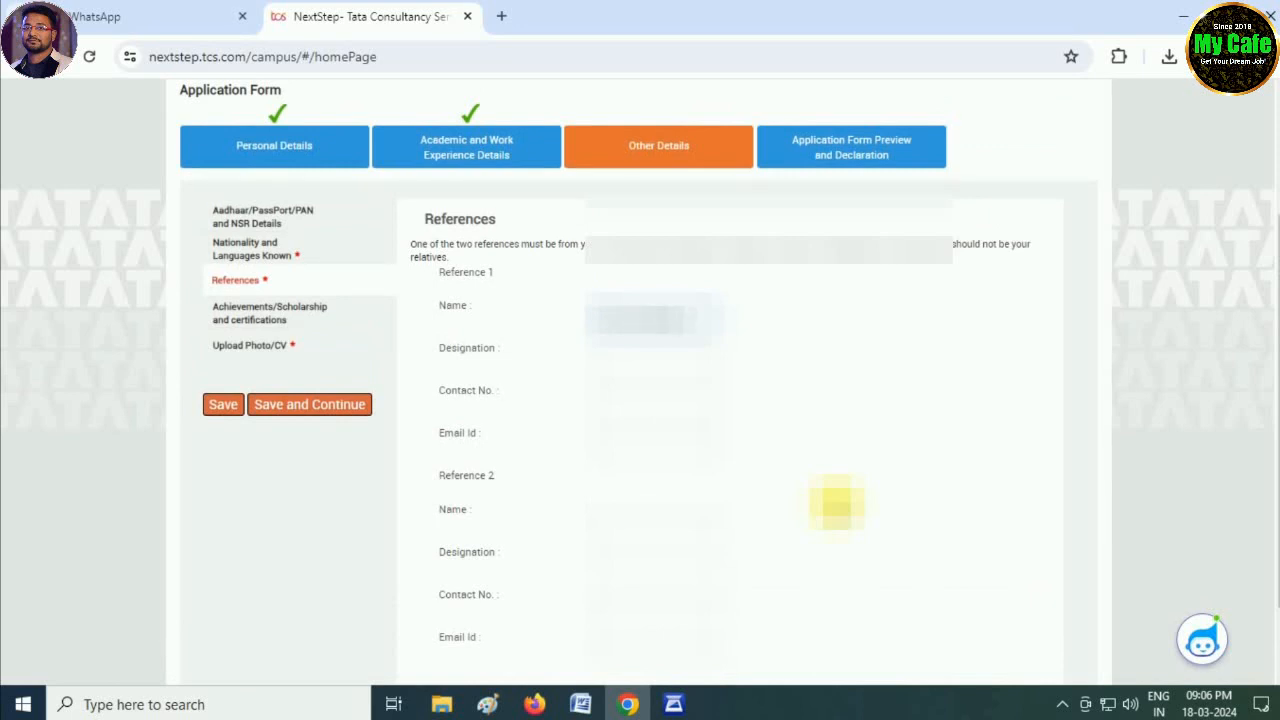
type("......")
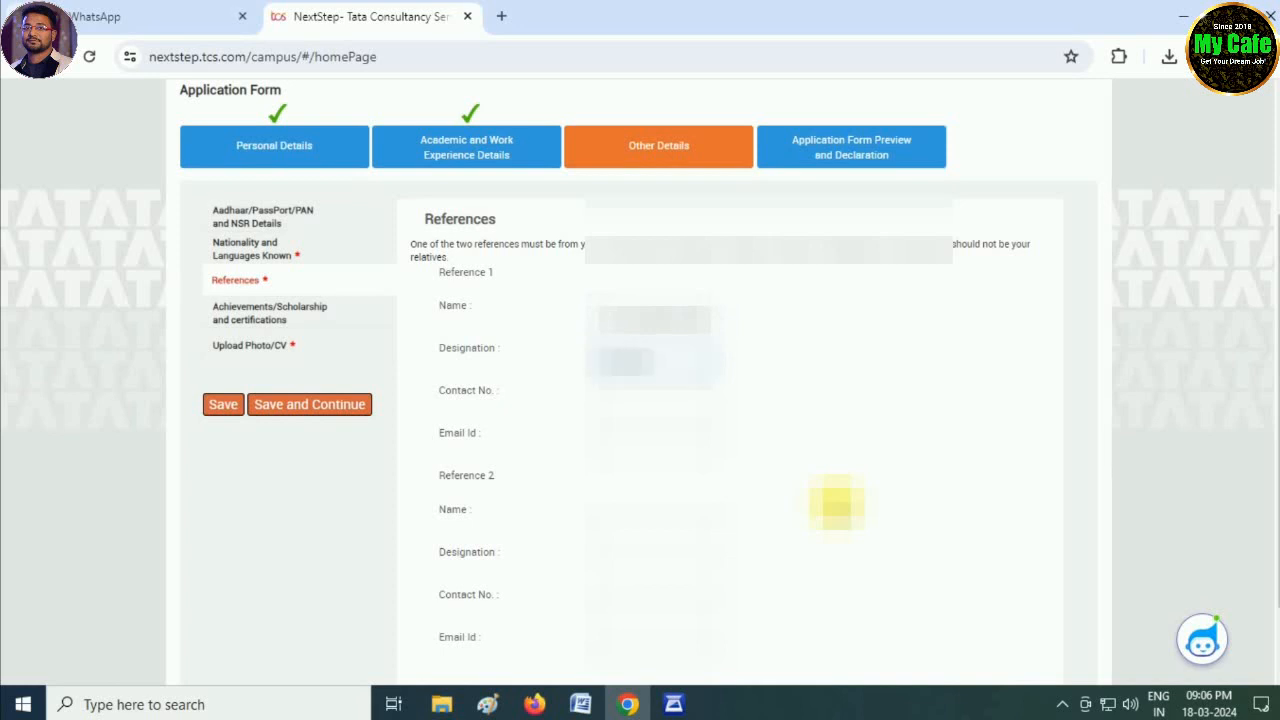
key("Tab")
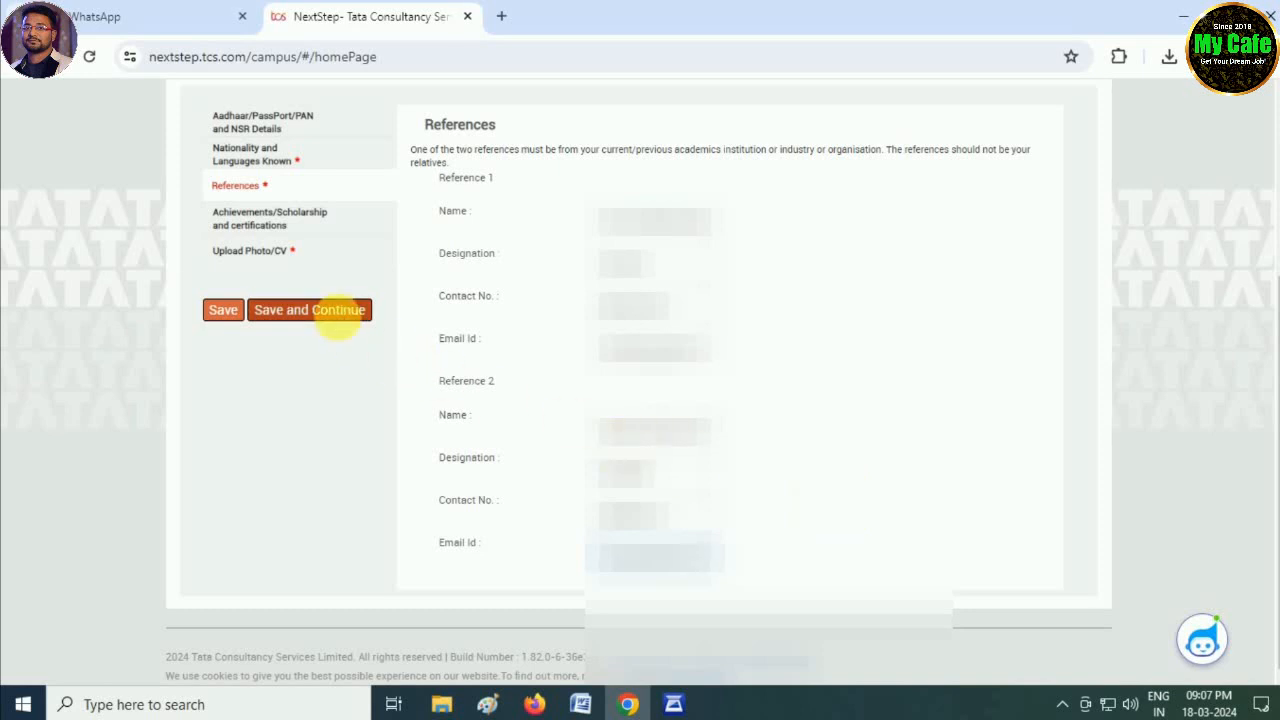
left_click(343, 322)
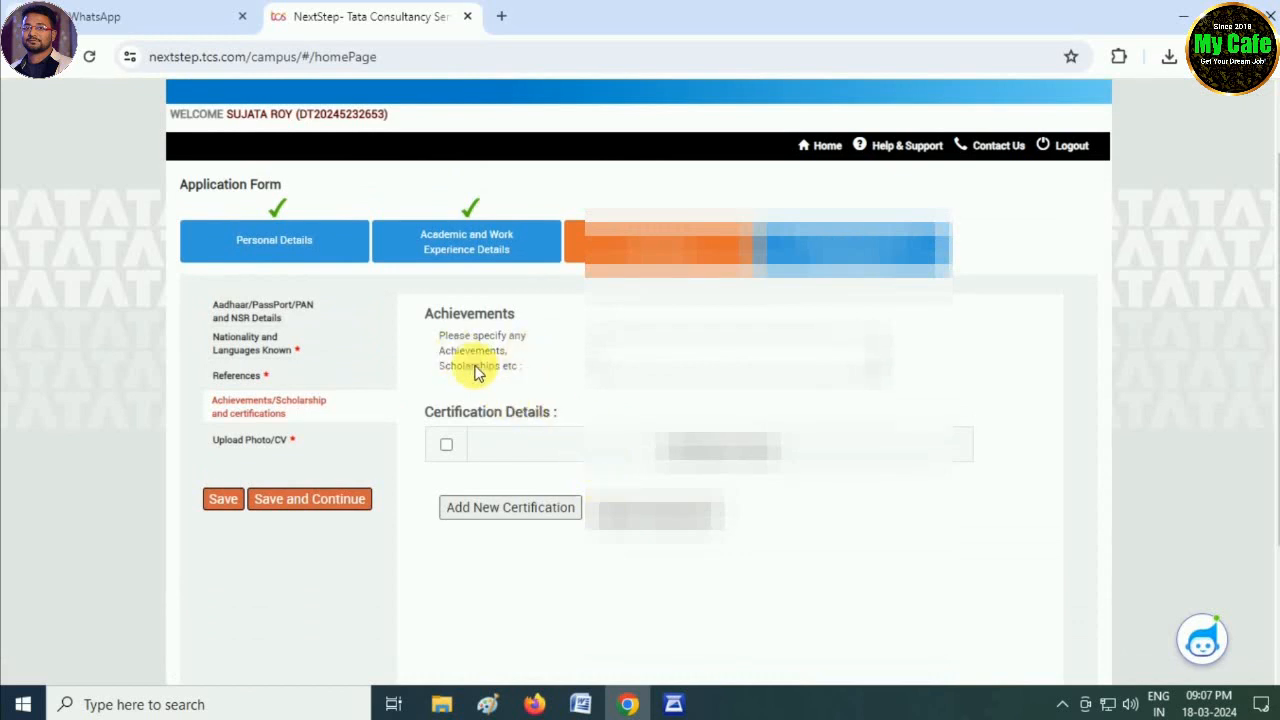
- Leave the Achievements box blank and save to reach Upload Photo/CV
left_click(630, 354)
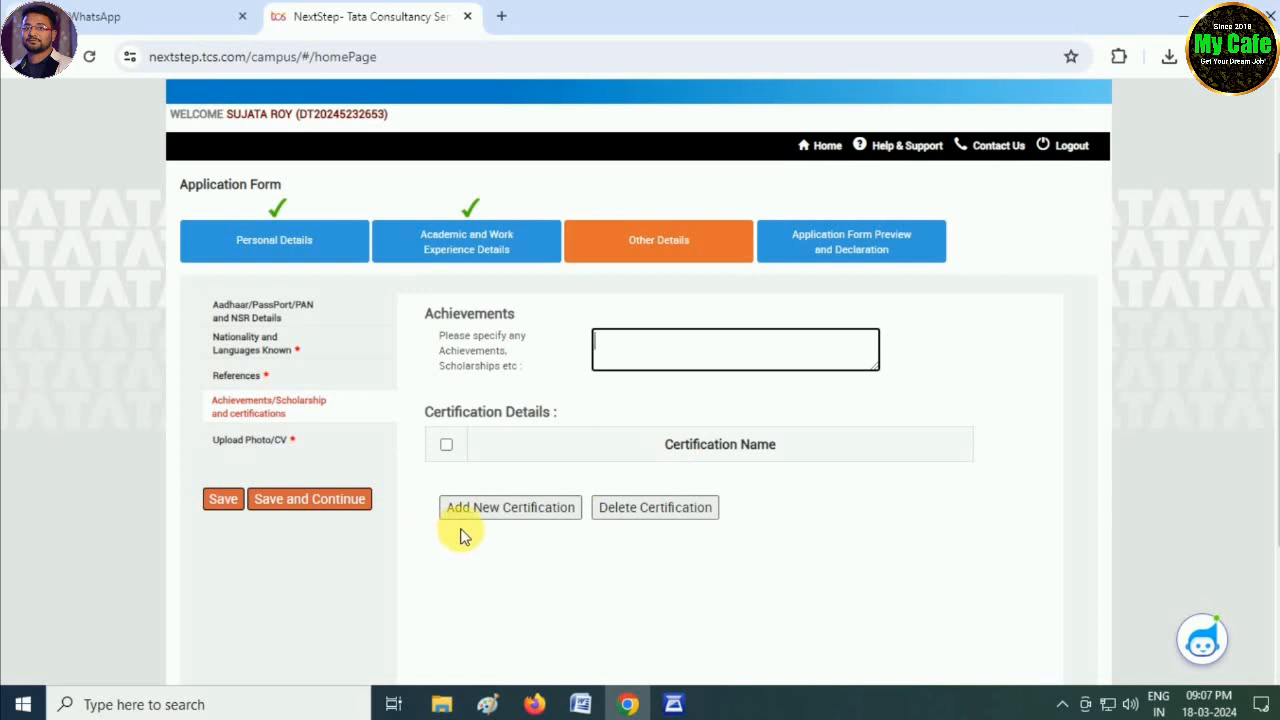
left_click(339, 502)
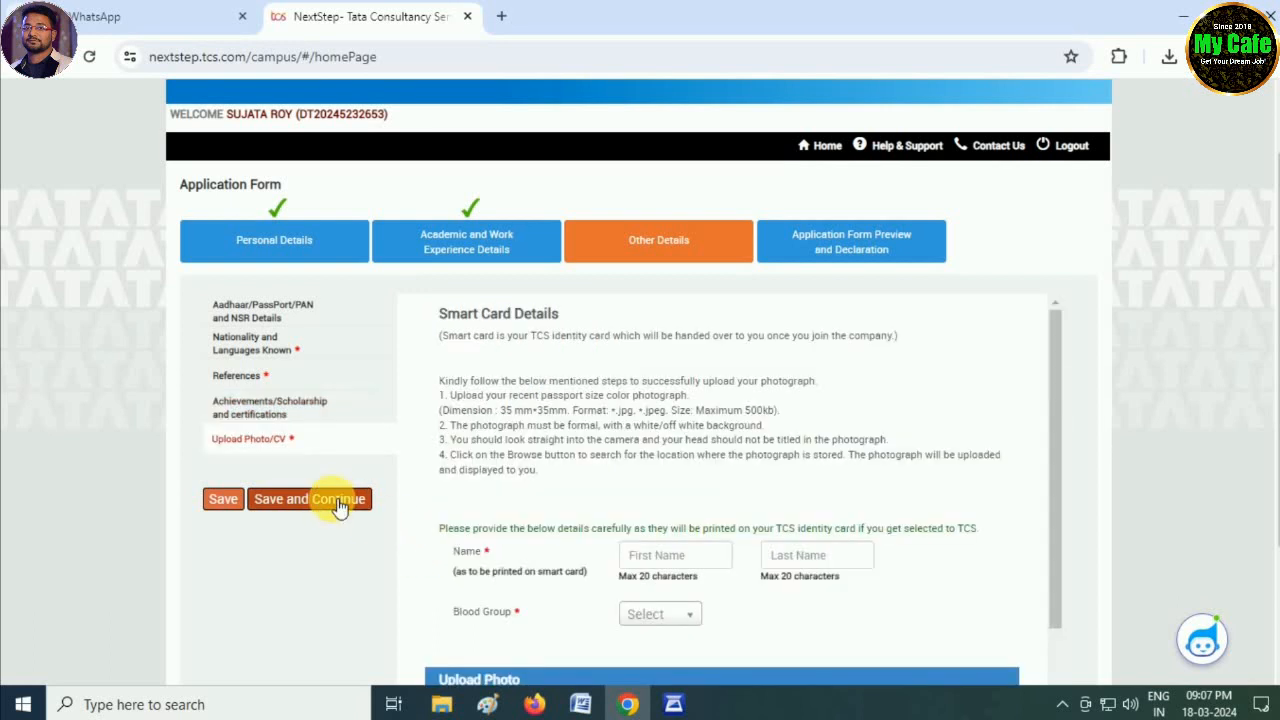
- Enter the applicant's first name and last name for the identity card
scroll(635, 490, "down", 1)
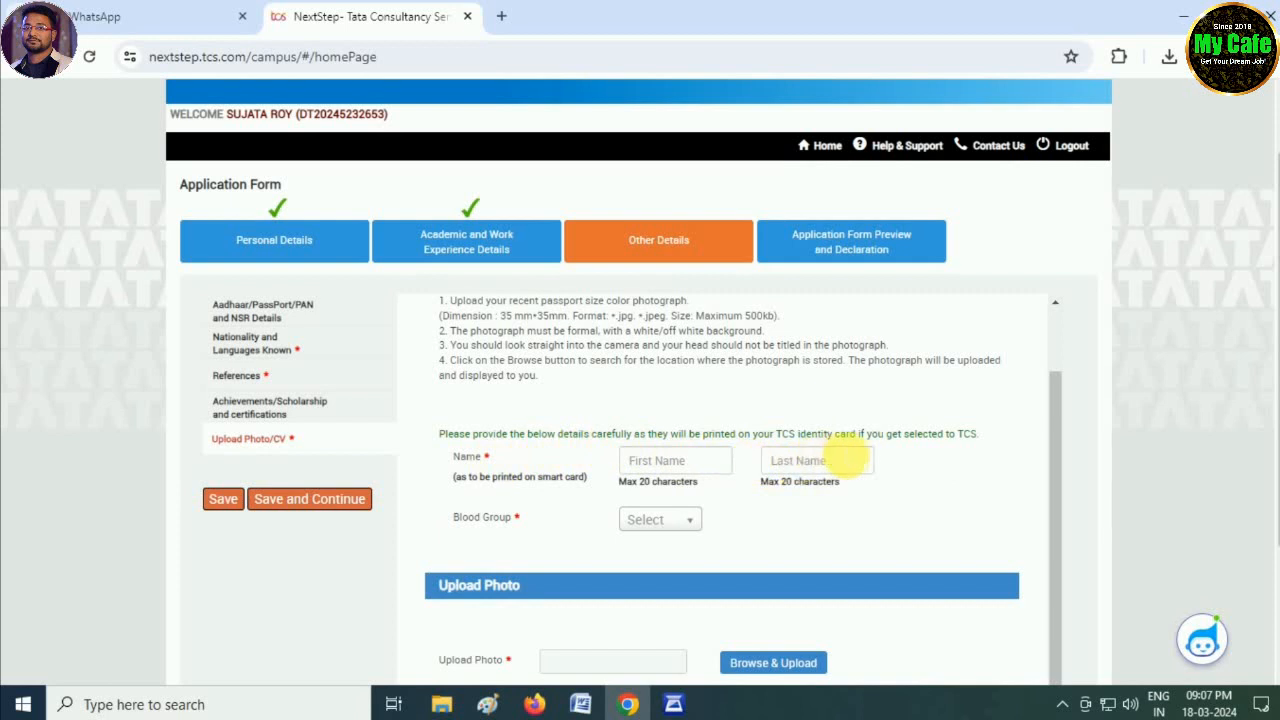
left_click(712, 466)
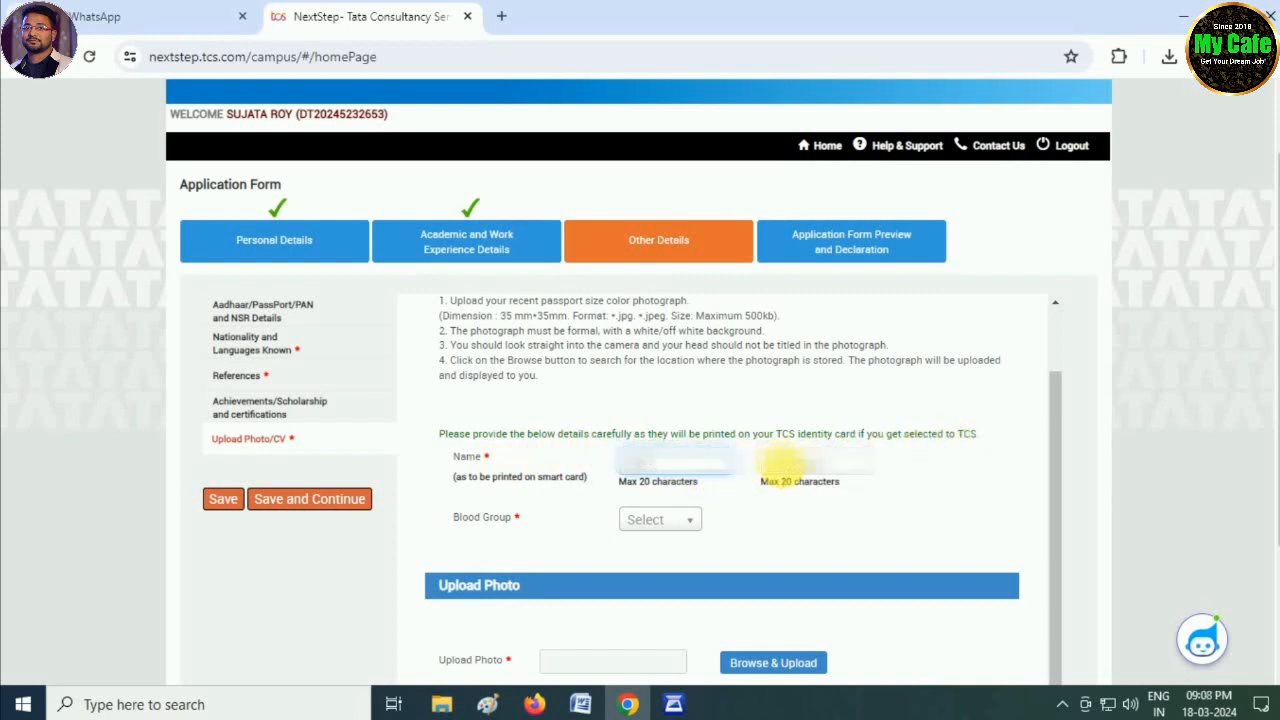
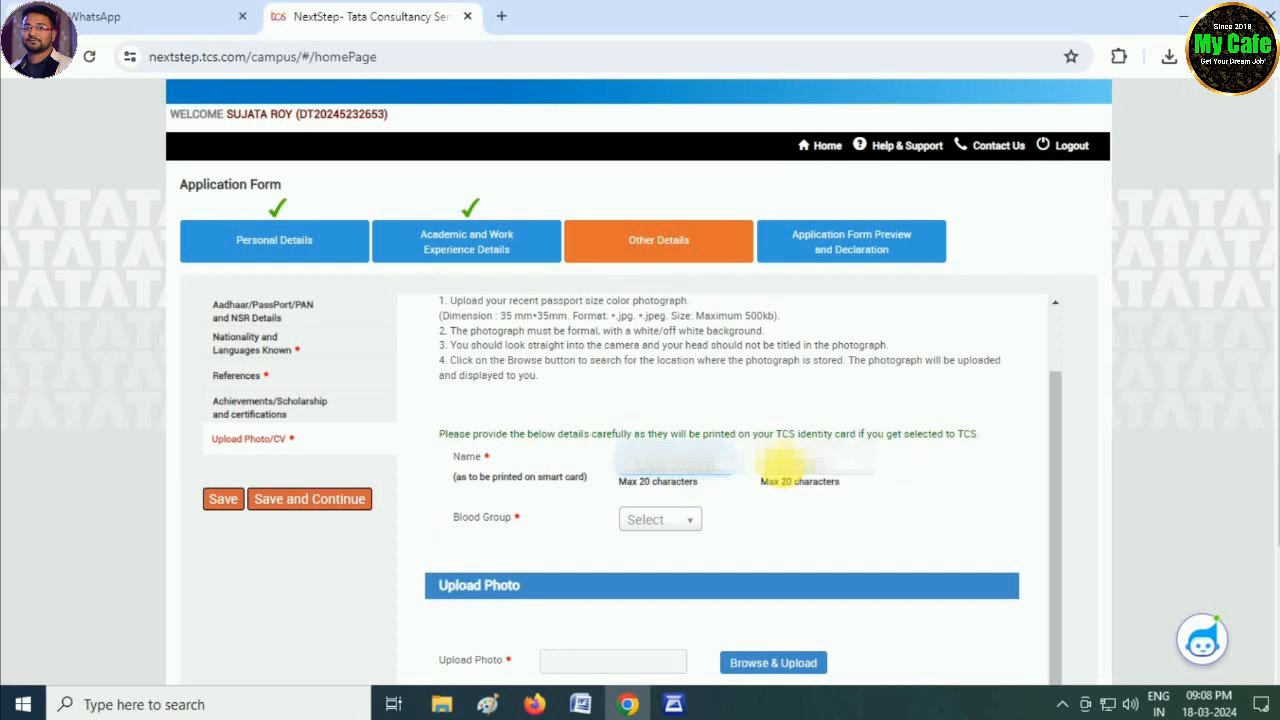
left_click(781, 461)
type("ROY")
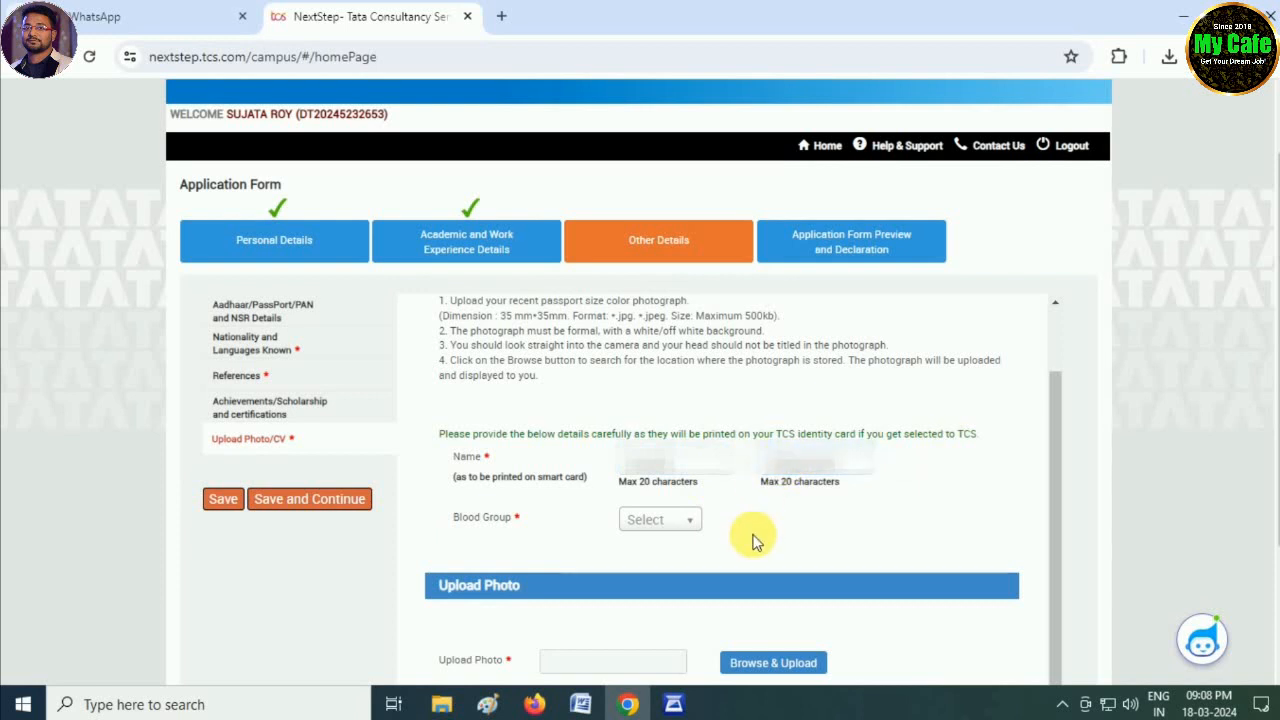
- Set the blood group to AB+
scroll(757, 537, "down", 1)
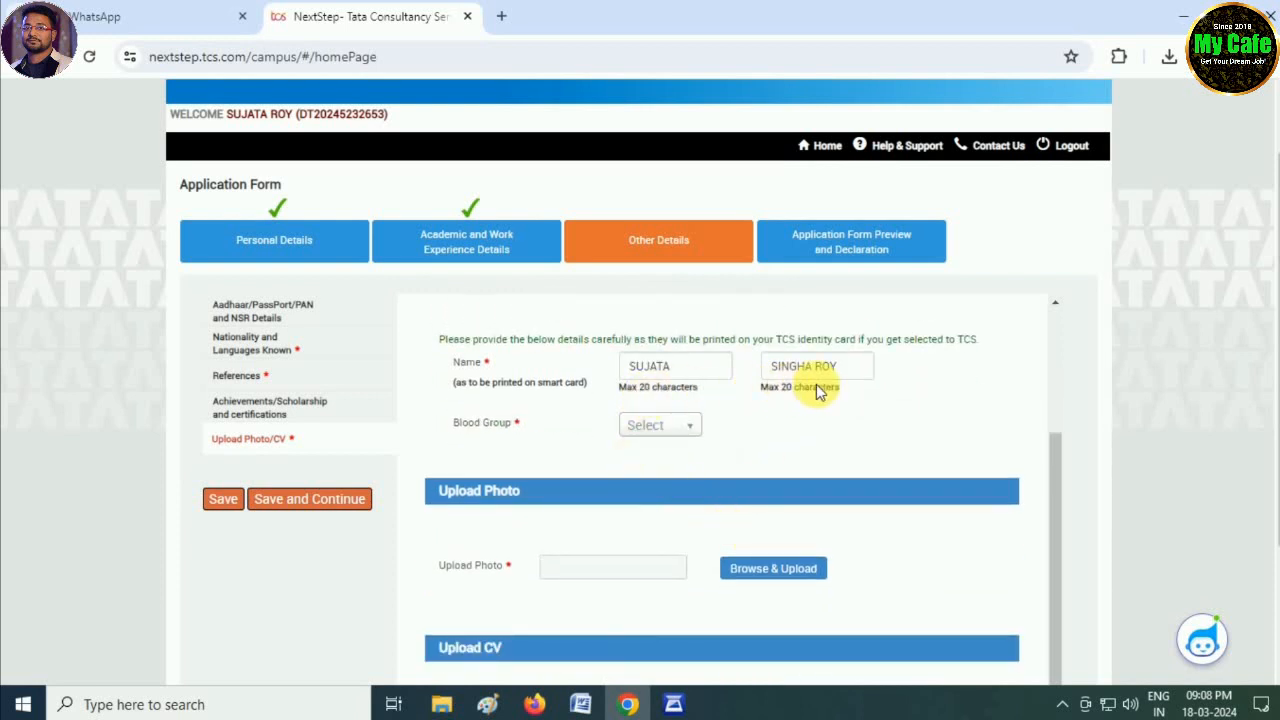
left_click(684, 428)
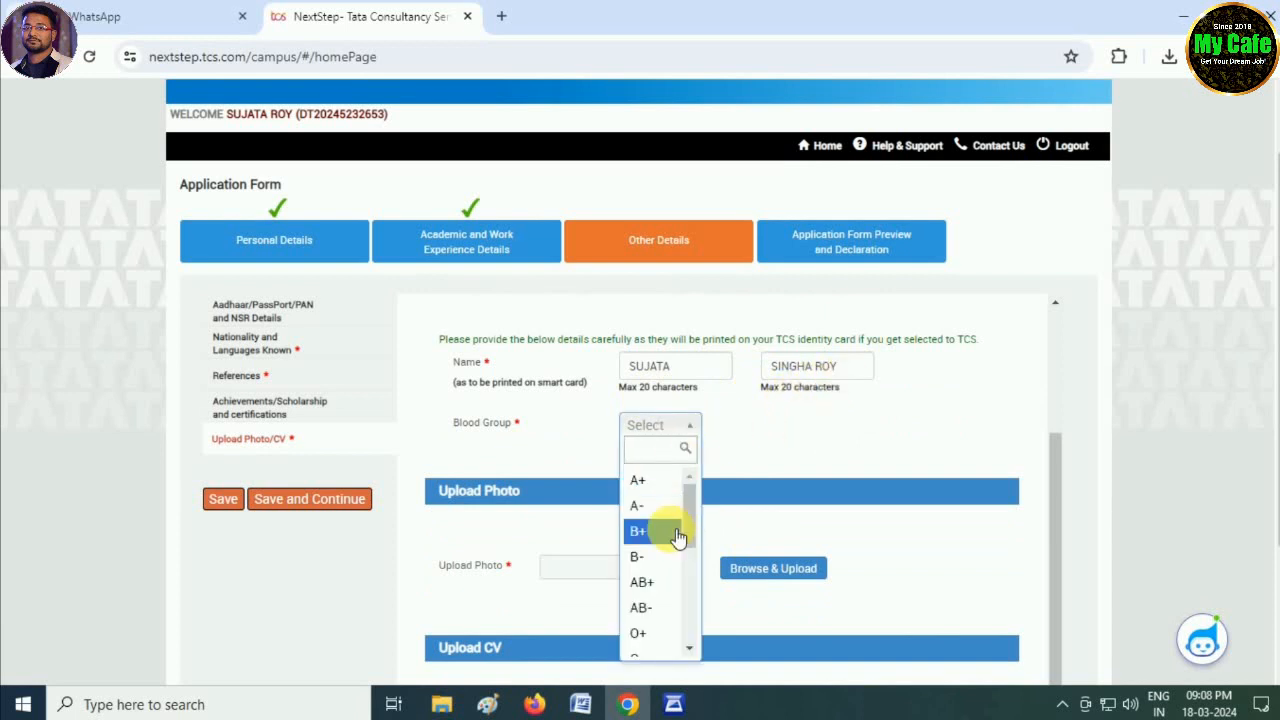
left_click(650, 582)
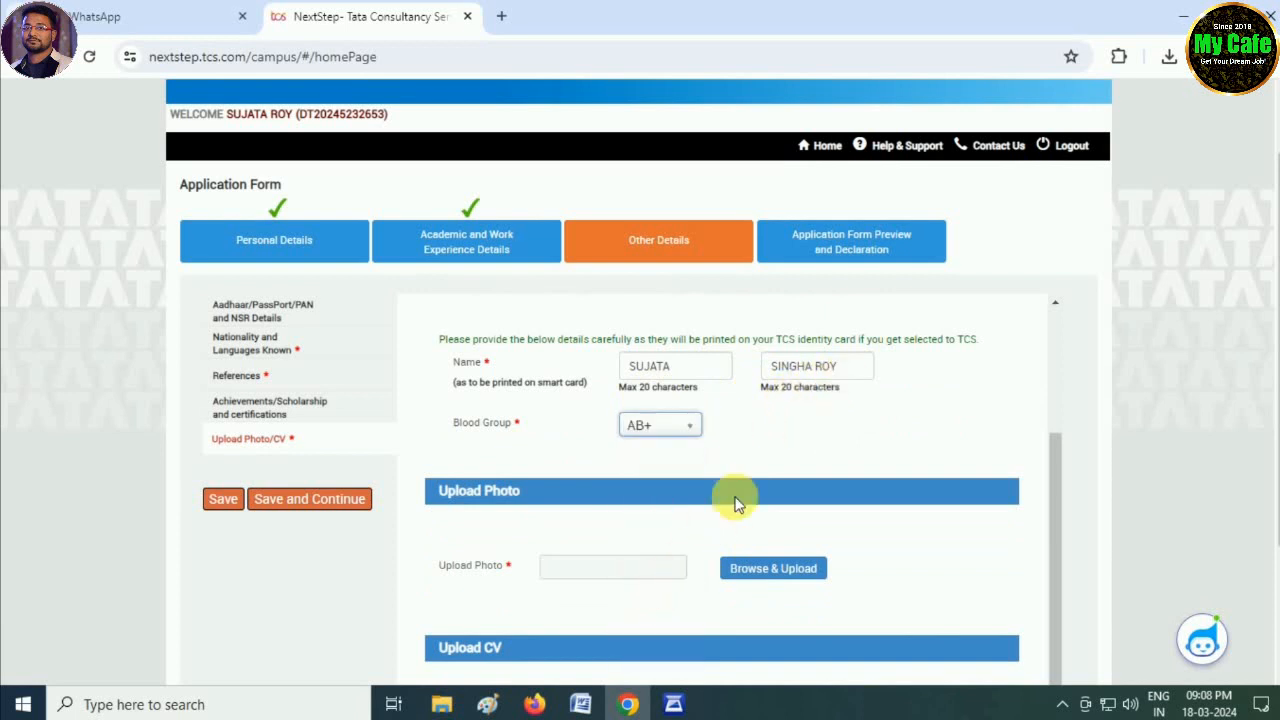
scroll(600, 585, "down", 1)
- Upload BIODATA.docx from the Desktop as the CV, then save and continue
scroll(597, 590, "down", 4)
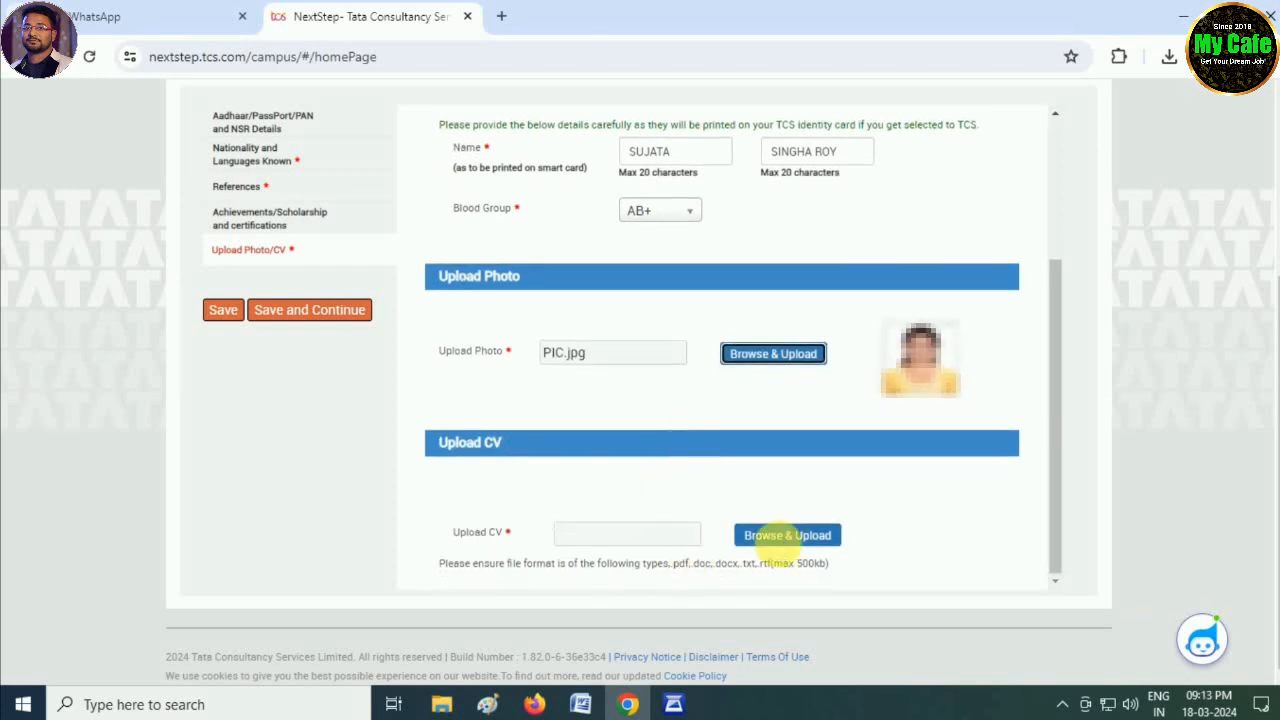
left_click(787, 535)
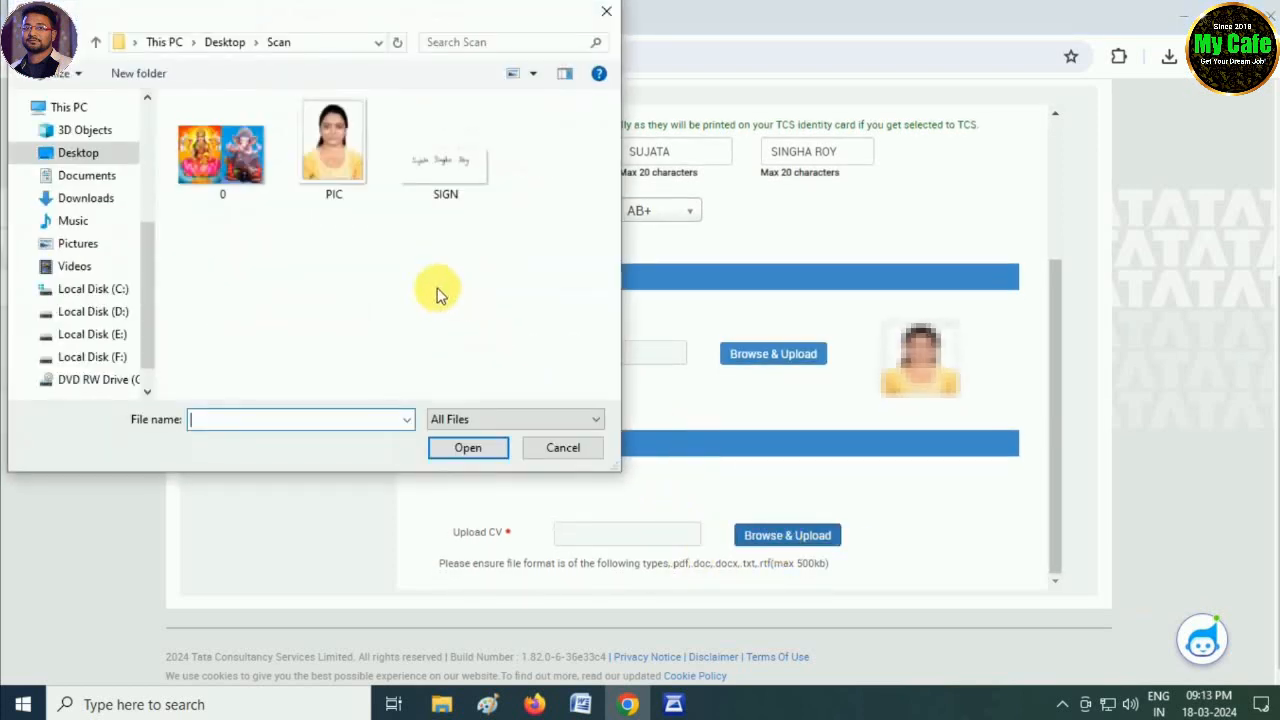
left_click(90, 160)
scroll(400, 283, "down", 1)
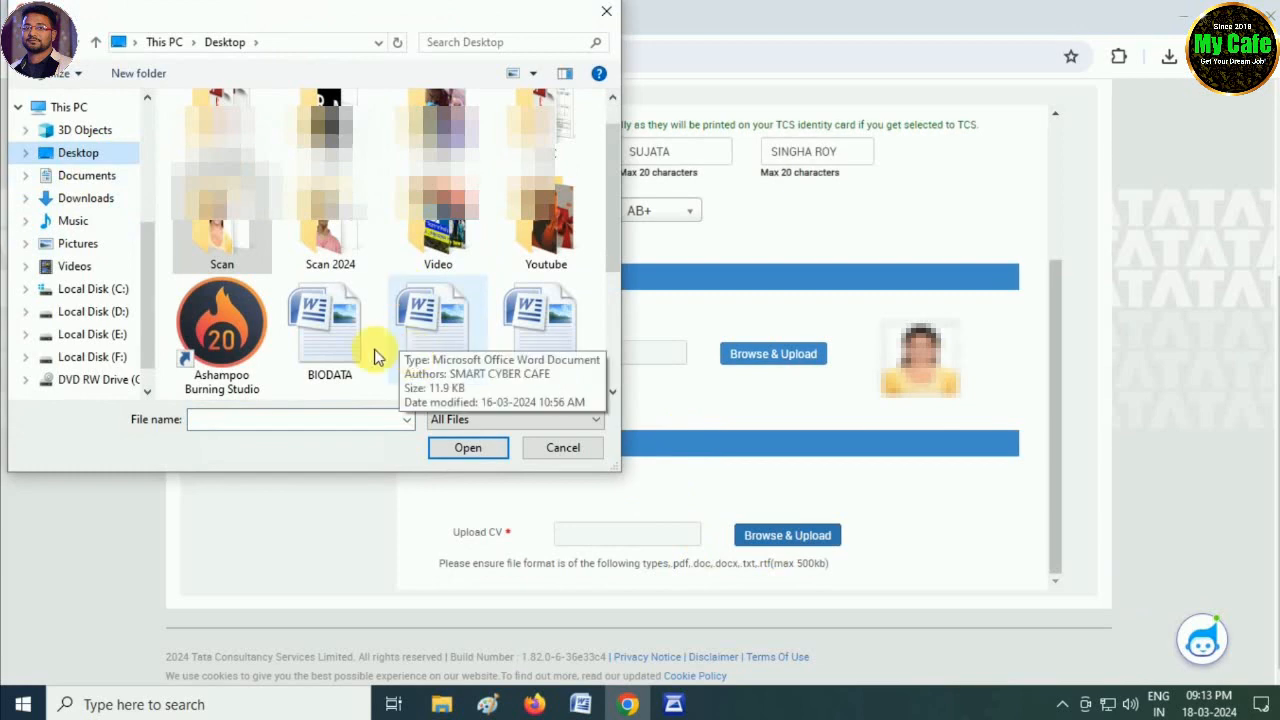
left_click(330, 341)
double_click(330, 341)
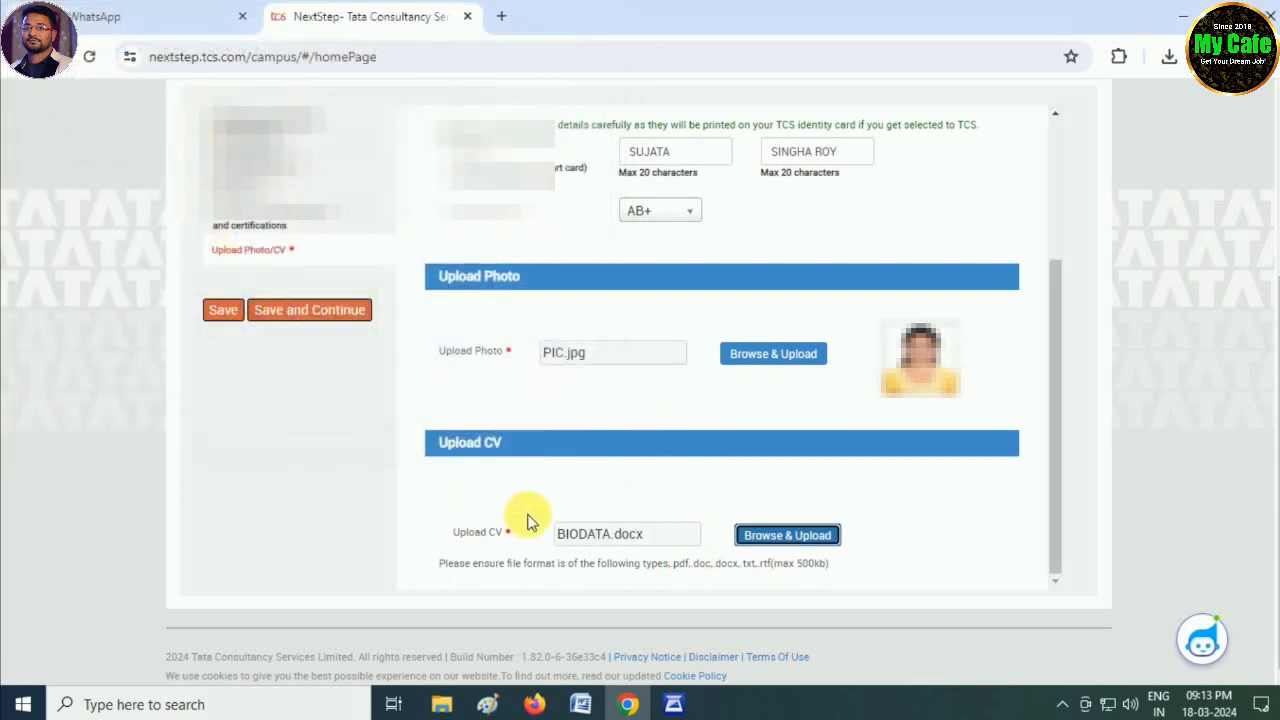
left_click(320, 312)
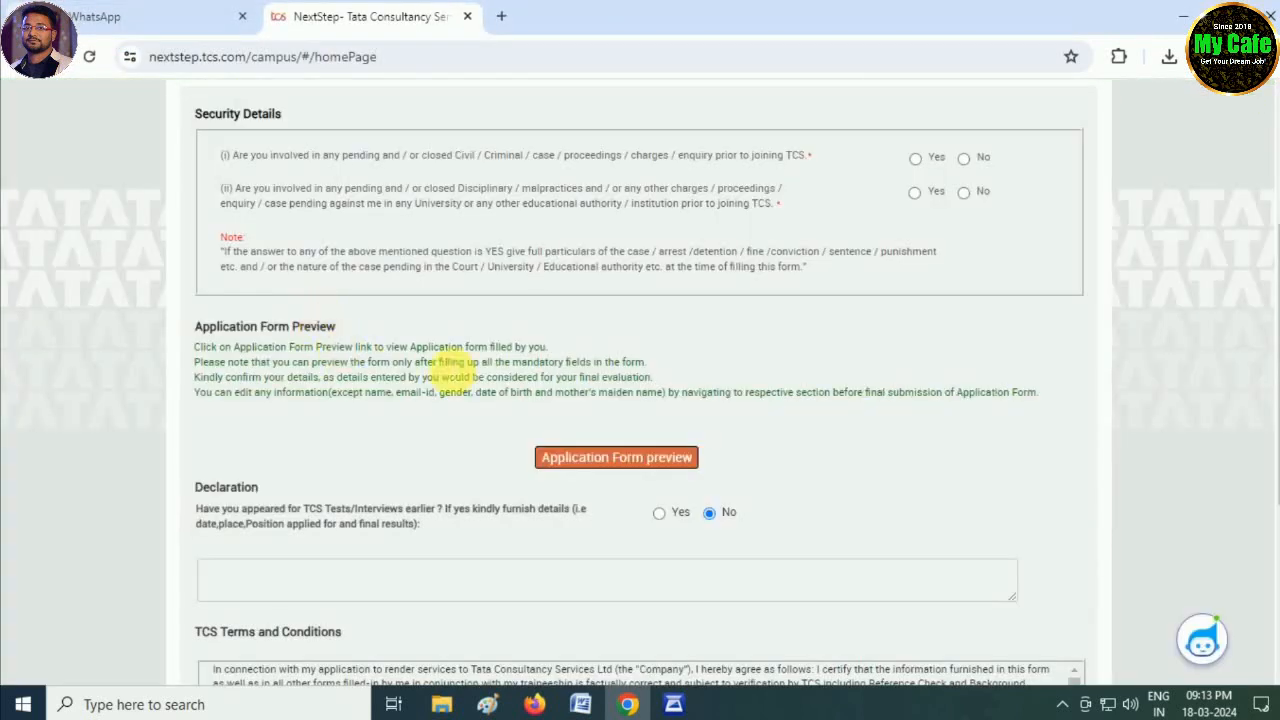
- Answer No to both Security Details questions
scroll(486, 372, "up", 1)
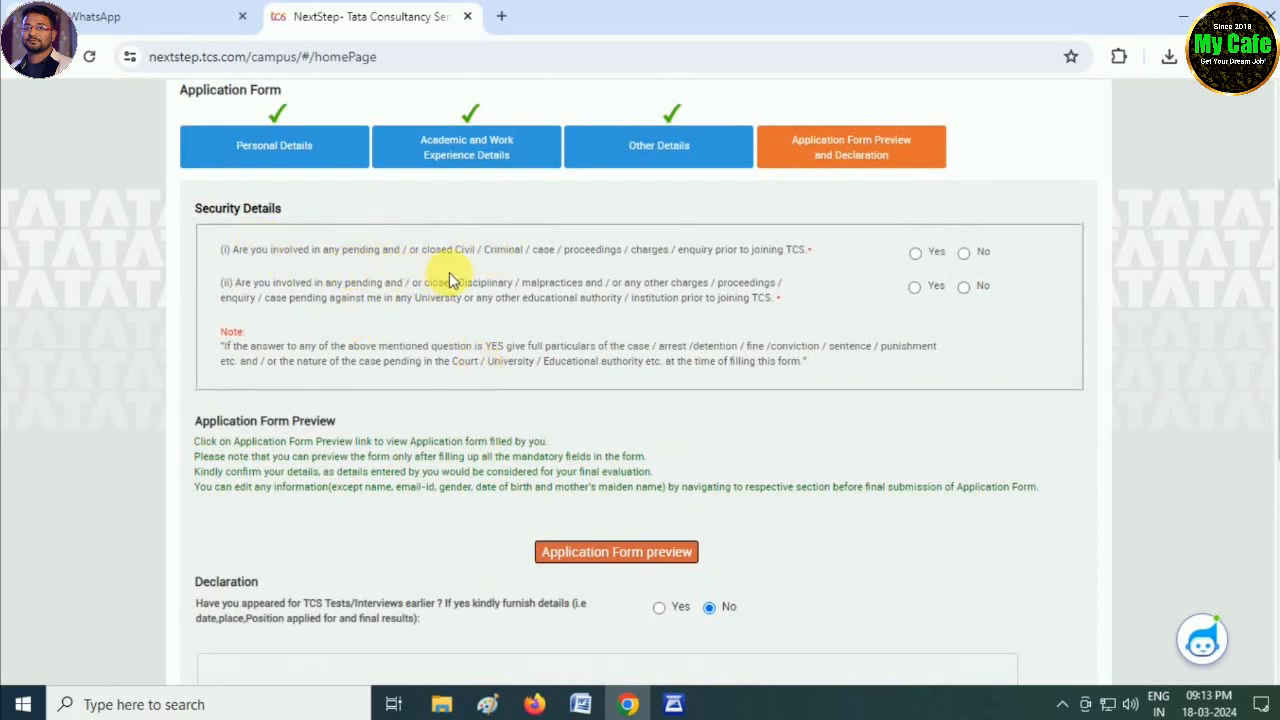
left_click(959, 254)
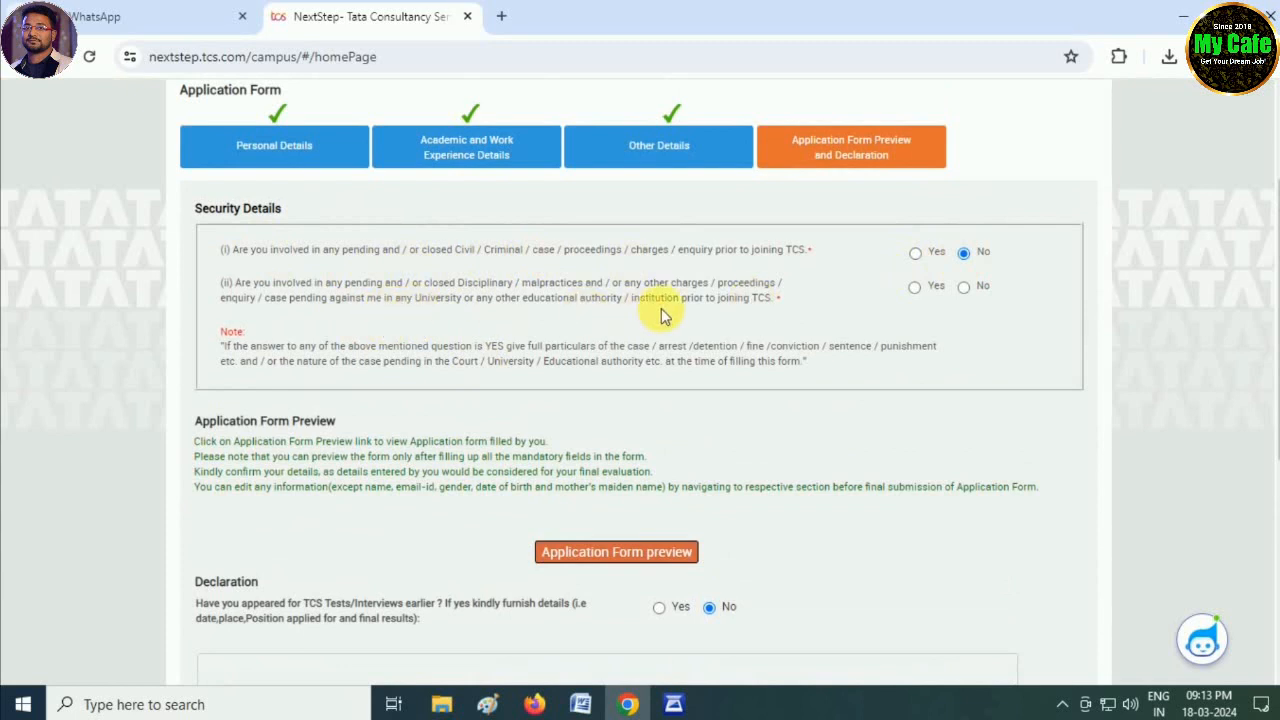
left_click(962, 287)
scroll(702, 396, "down", 1)
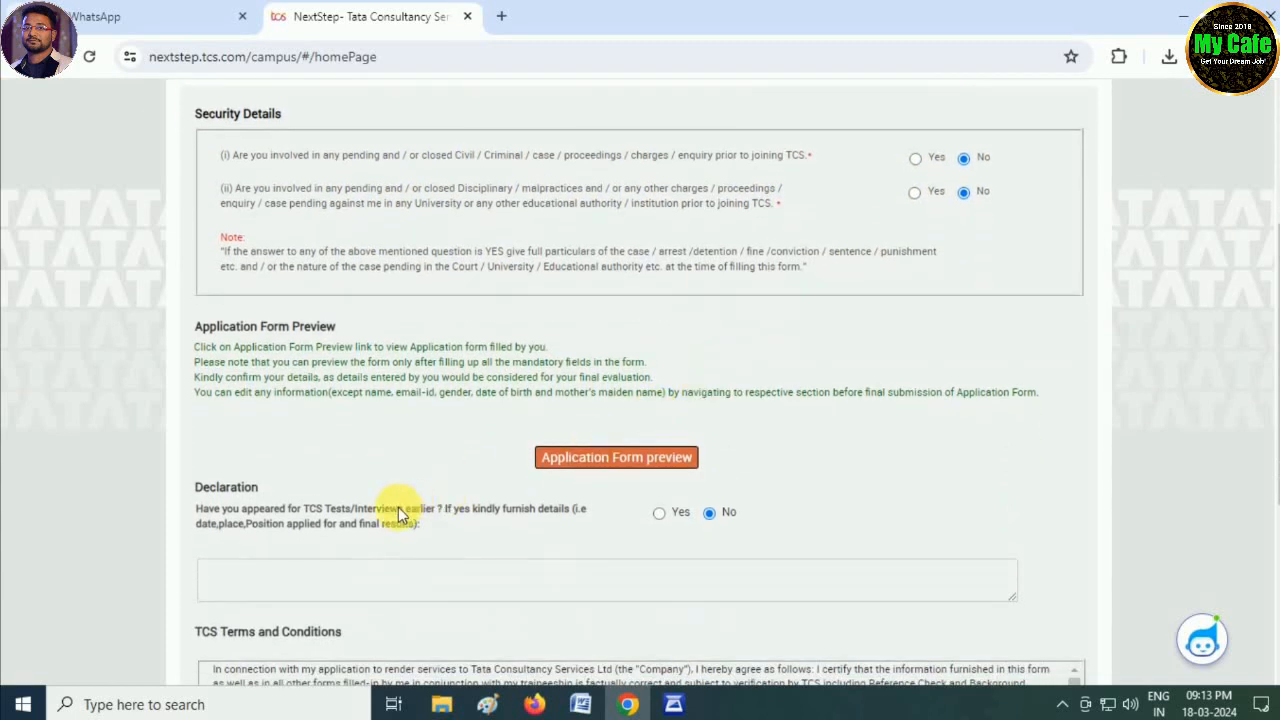
scroll(414, 507, "down", 1)
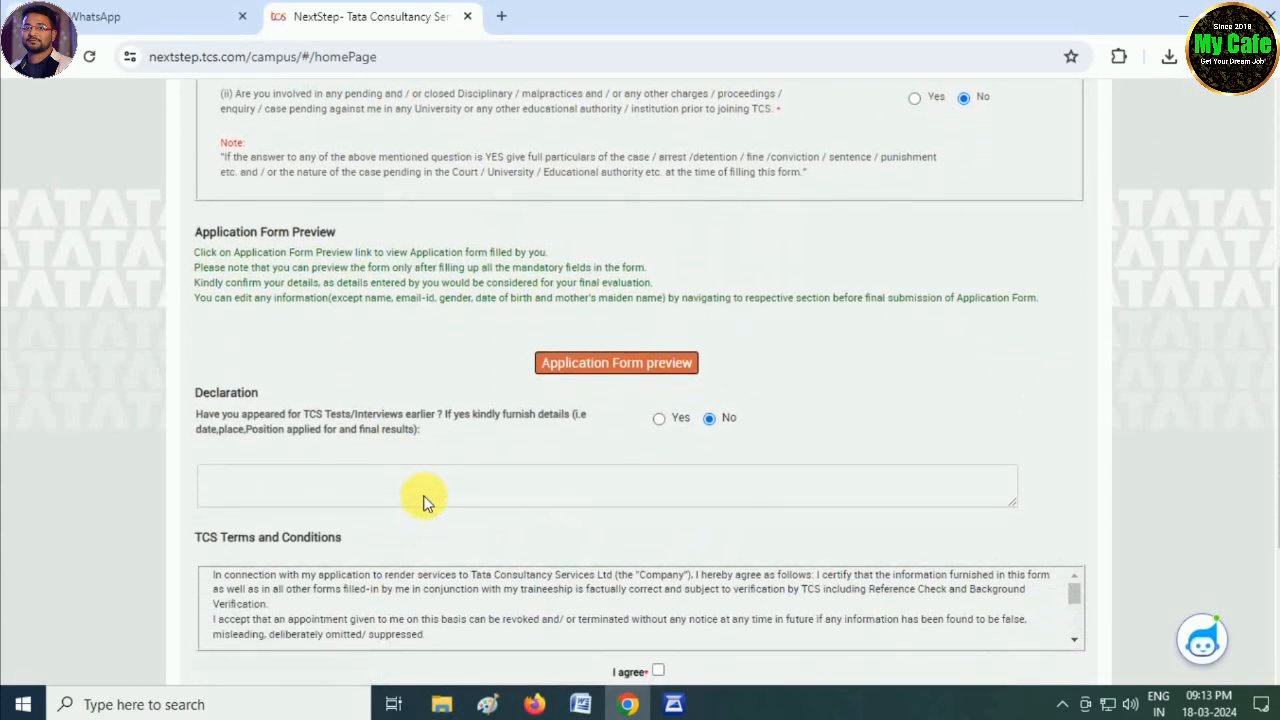
- Preview the form, agree to the terms, enter the place of signing, and submit the application
left_click(621, 370)
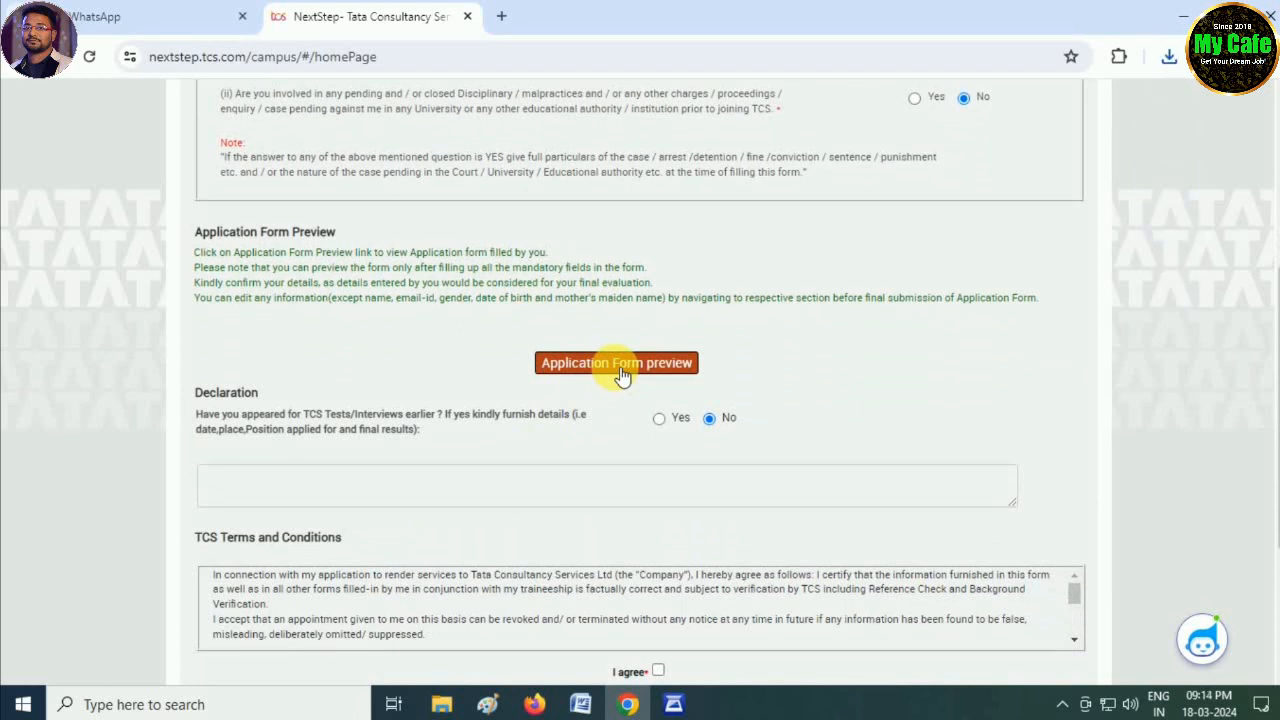
scroll(557, 421, "down", 2)
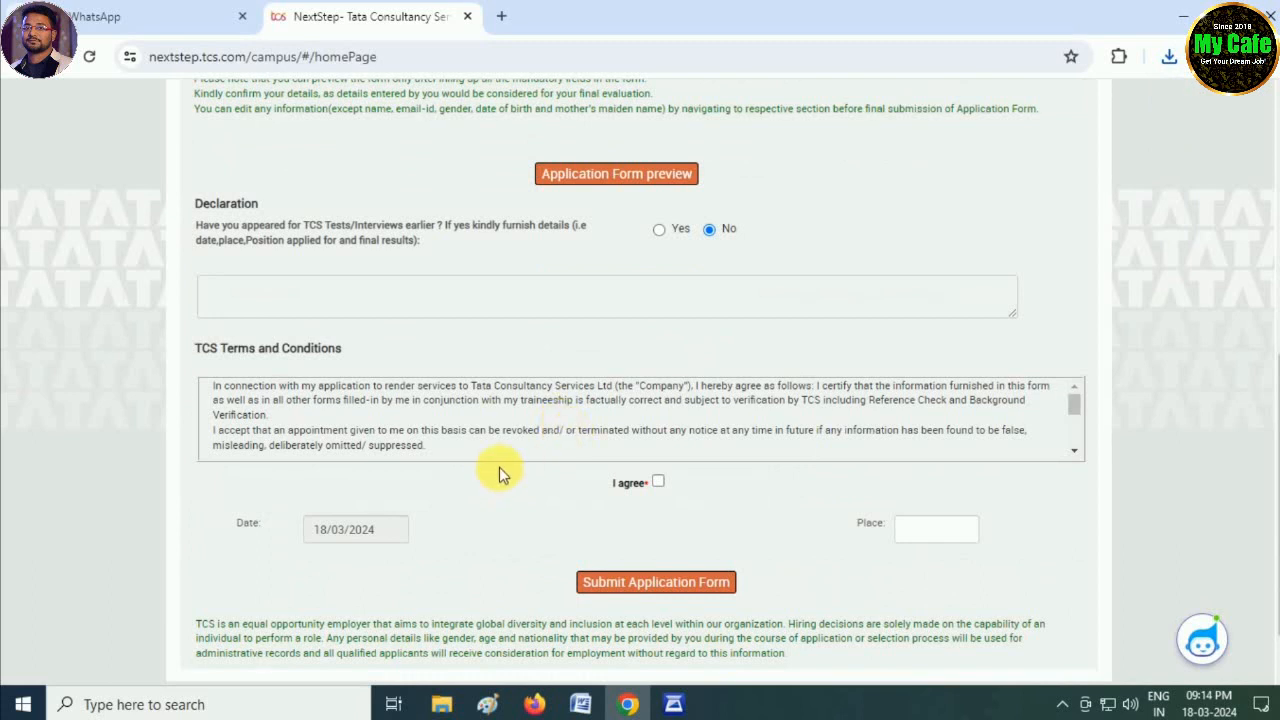
left_click(658, 482)
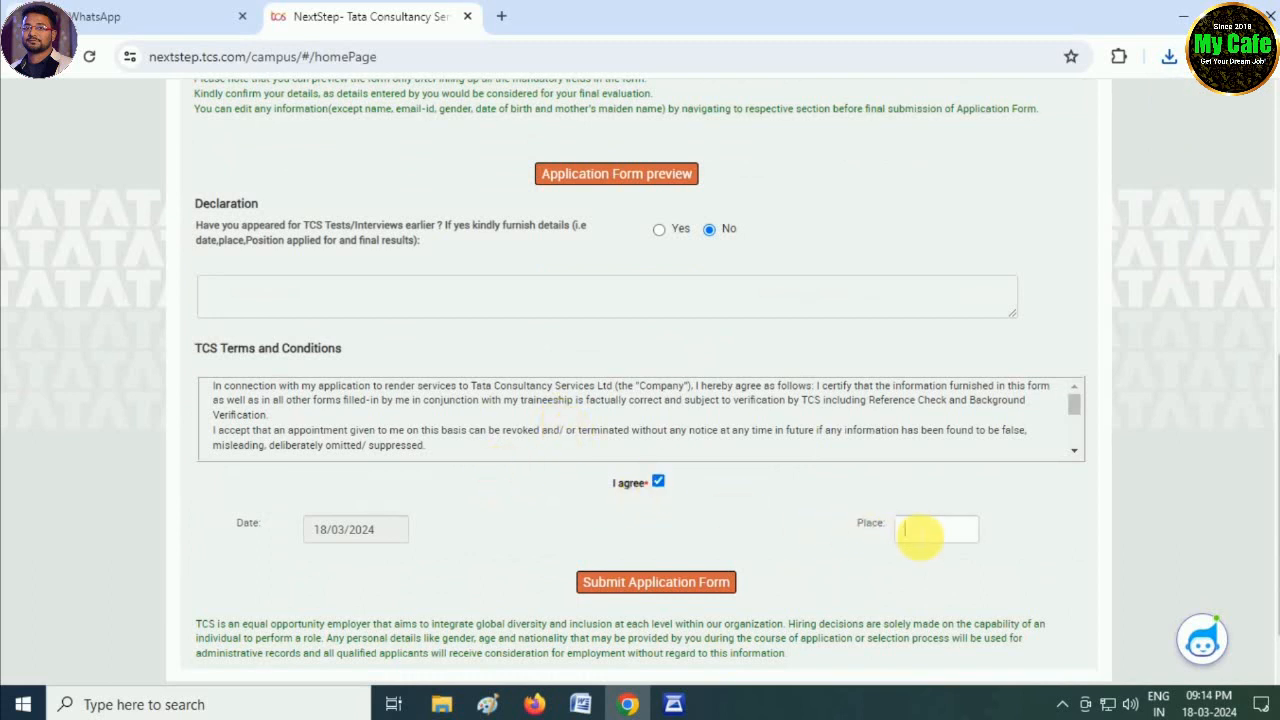
left_click(915, 531)
type("BALURGHAT")
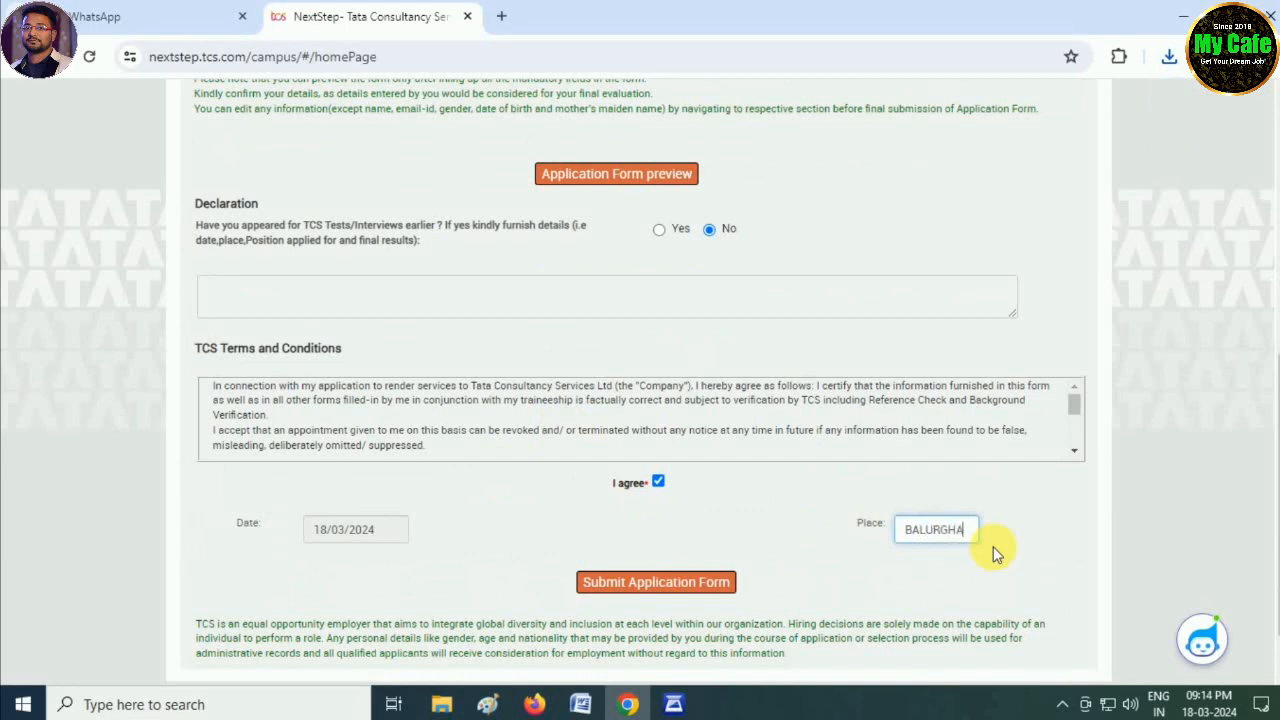
left_click(441, 704)
left_click(627, 704)
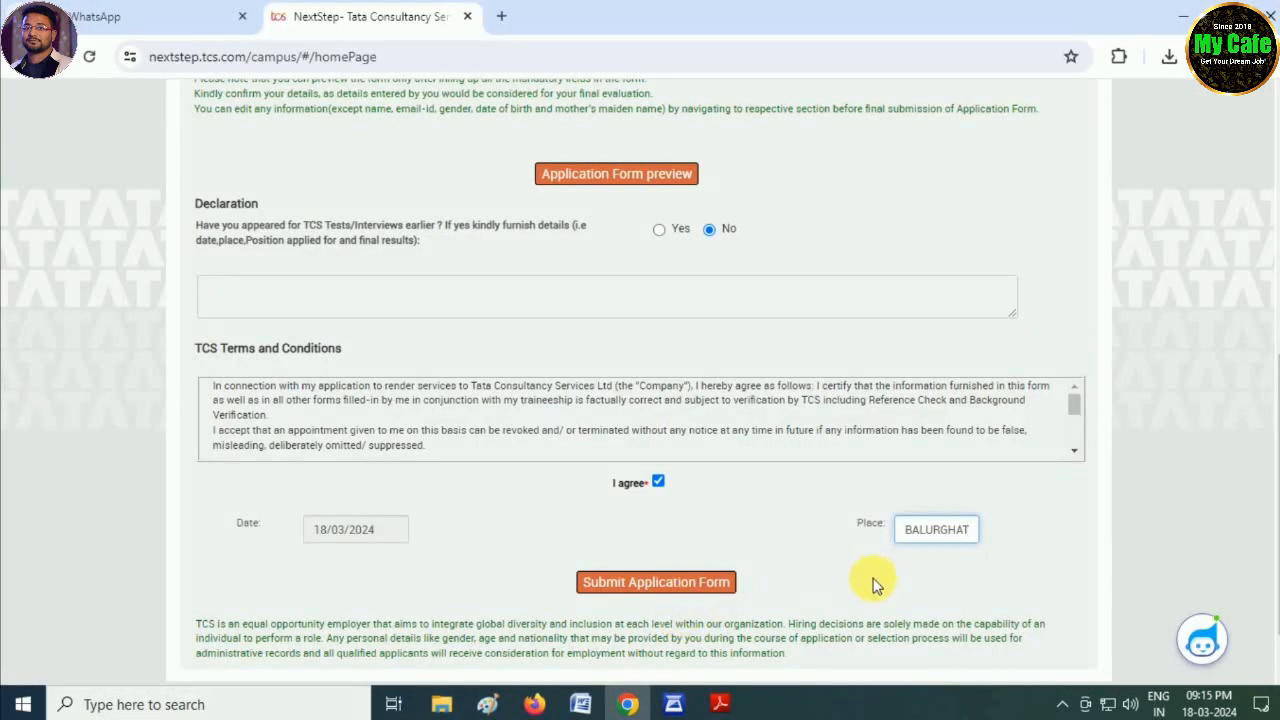
left_click(650, 583)
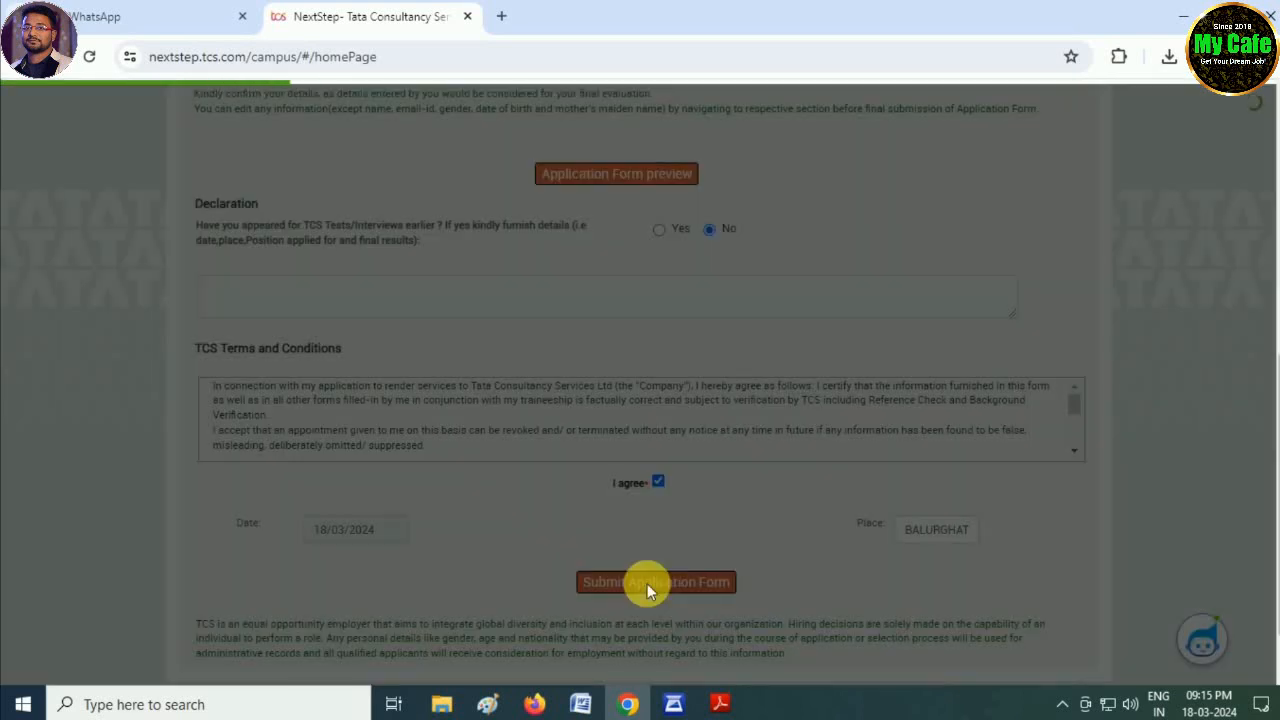
- Download the Application Form (.pdf) and open it in Adobe Reader
scroll(645, 547, "up", 2)
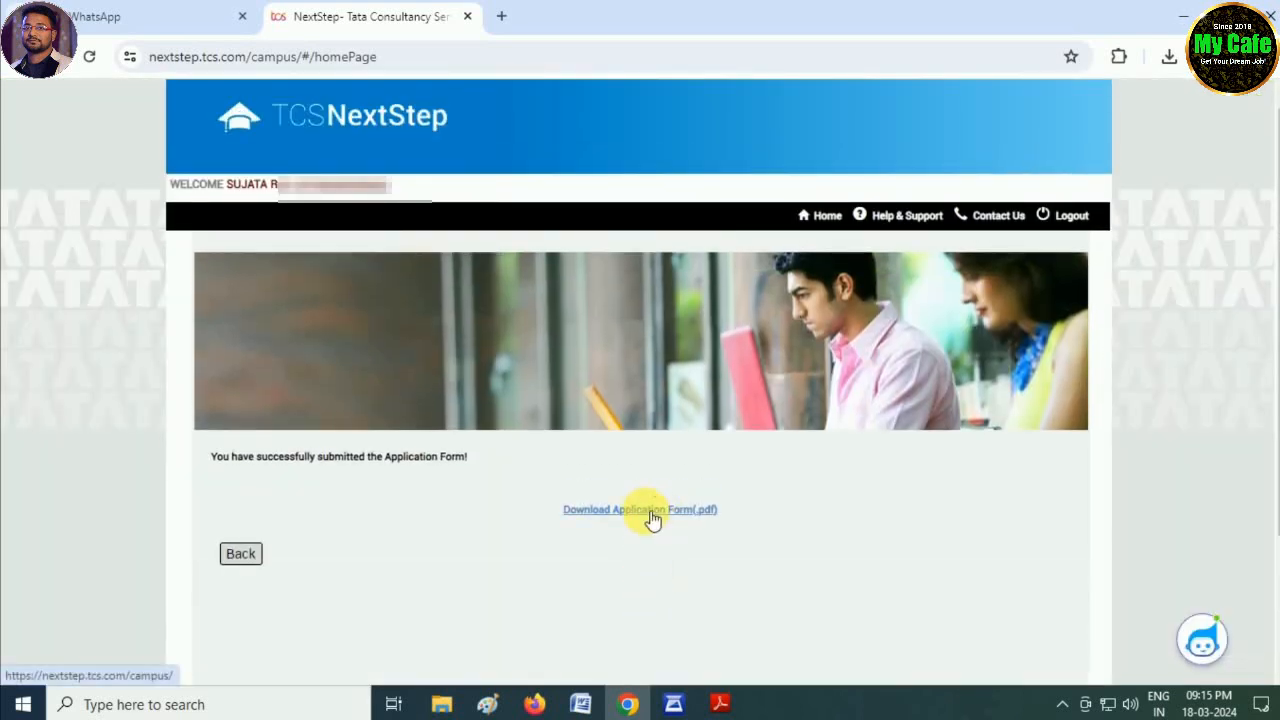
left_click(650, 510)
left_click(719, 702)
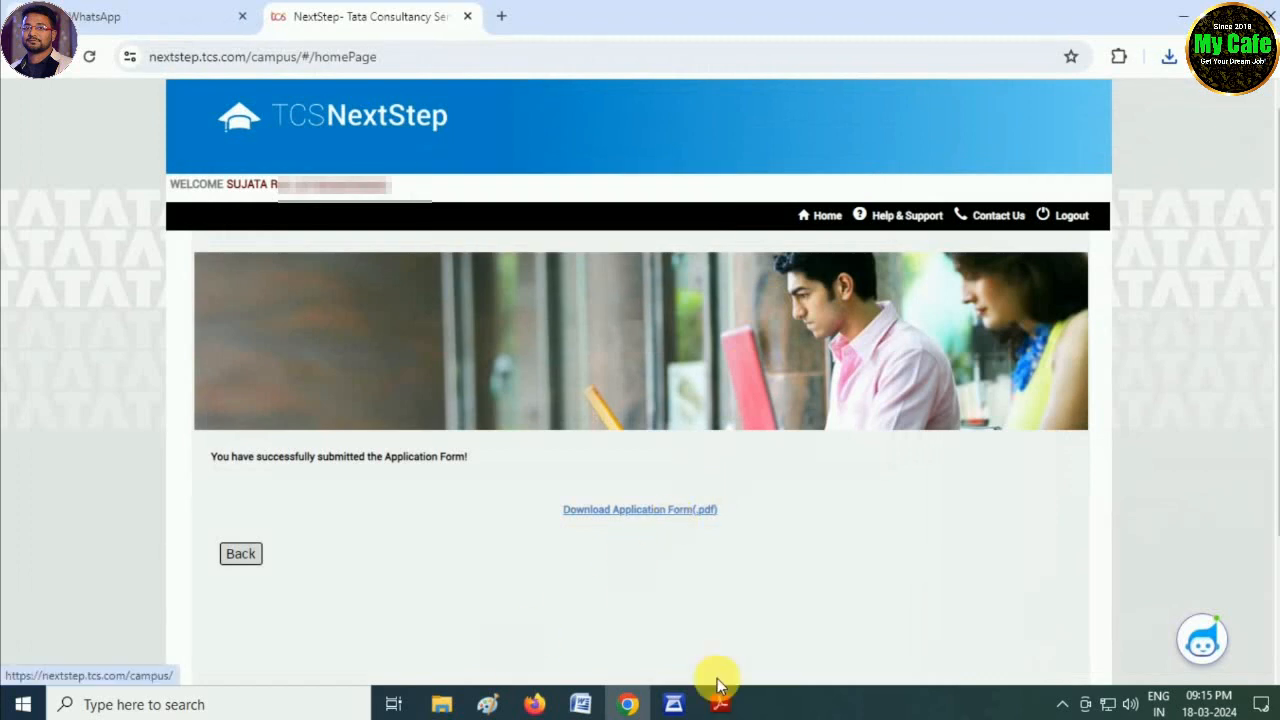